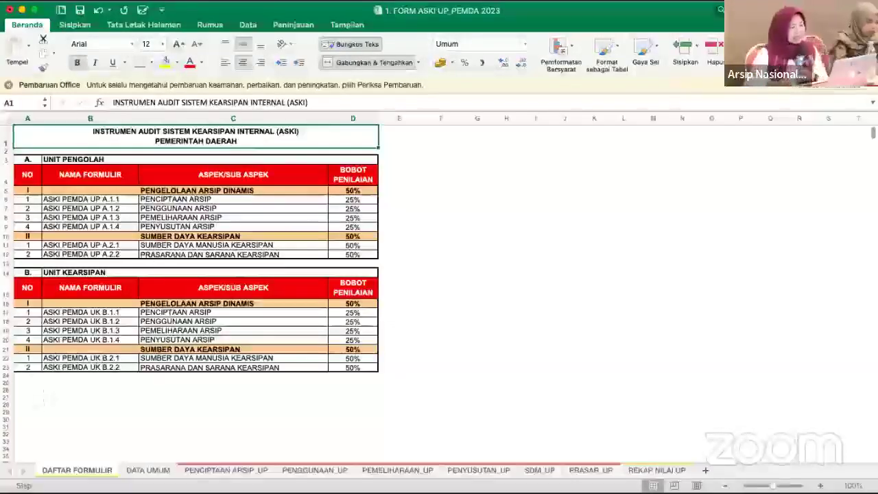
- Enter DINAS SOSIAL as the NAMA UNIT PENGOLAH on the DATA UMUM sheet
left_click(149, 470)
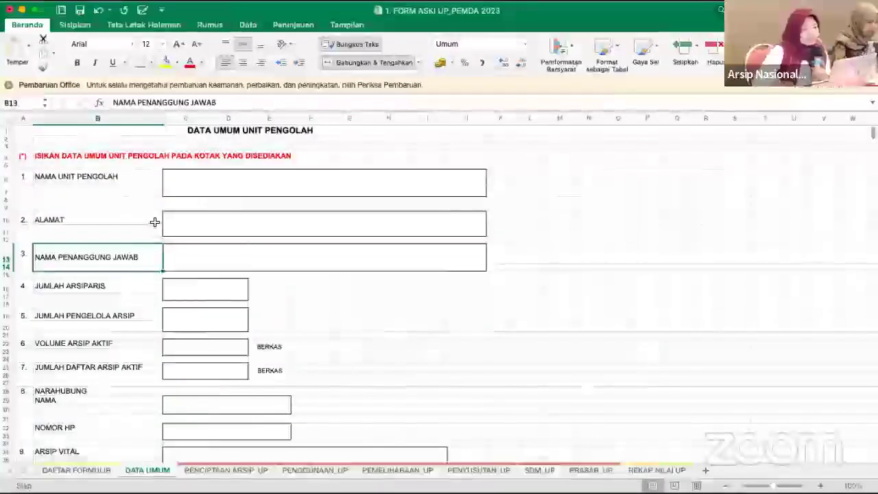
left_click(168, 182)
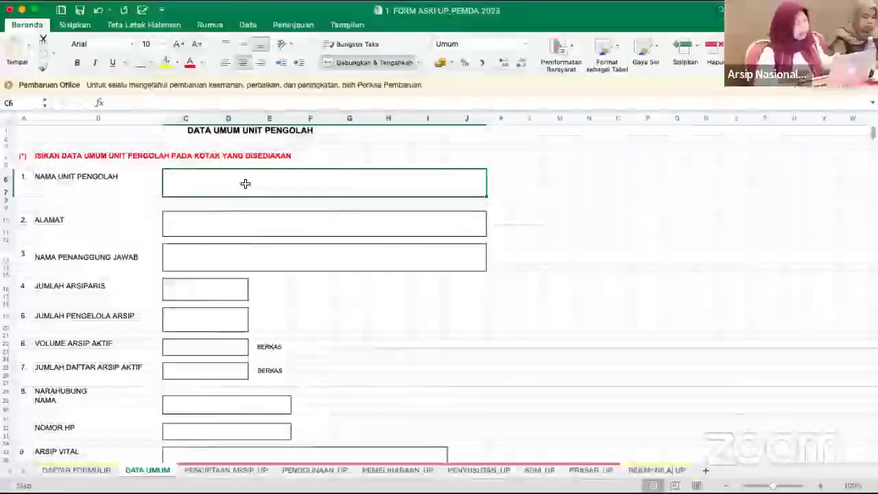
type("Bidang")
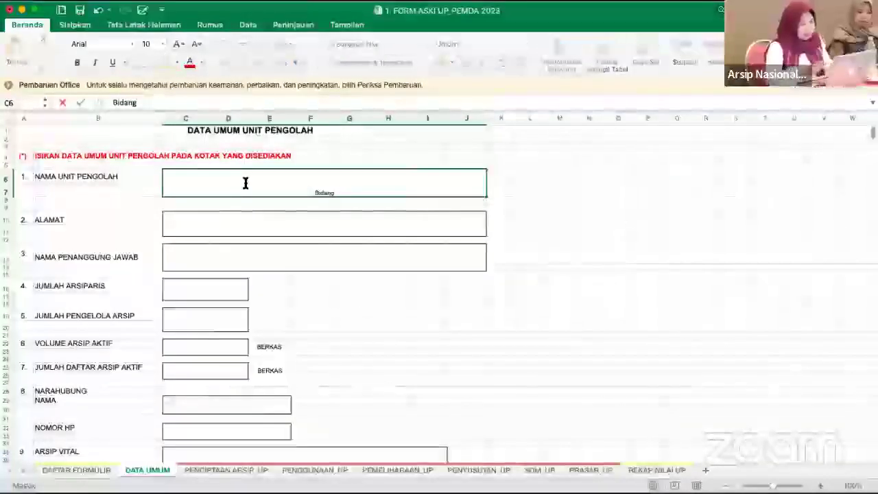
key("BackSpace")
key("BackSpace")
key("BackSpace")
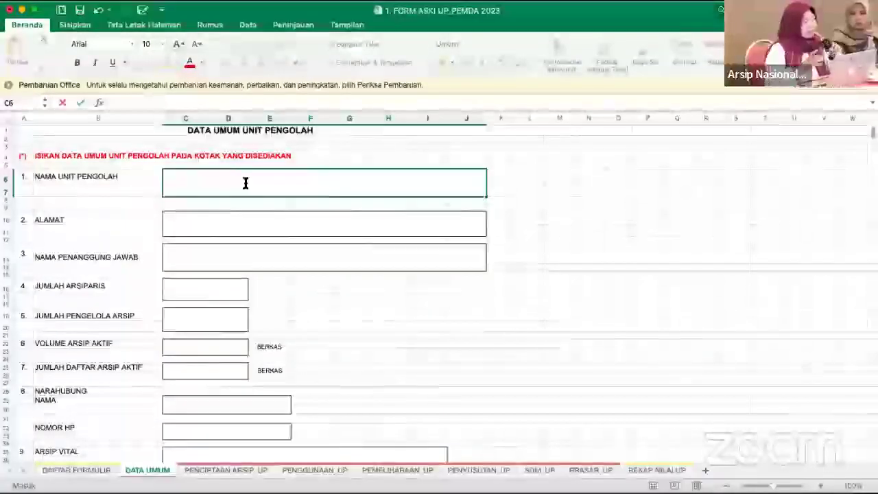
type("D")
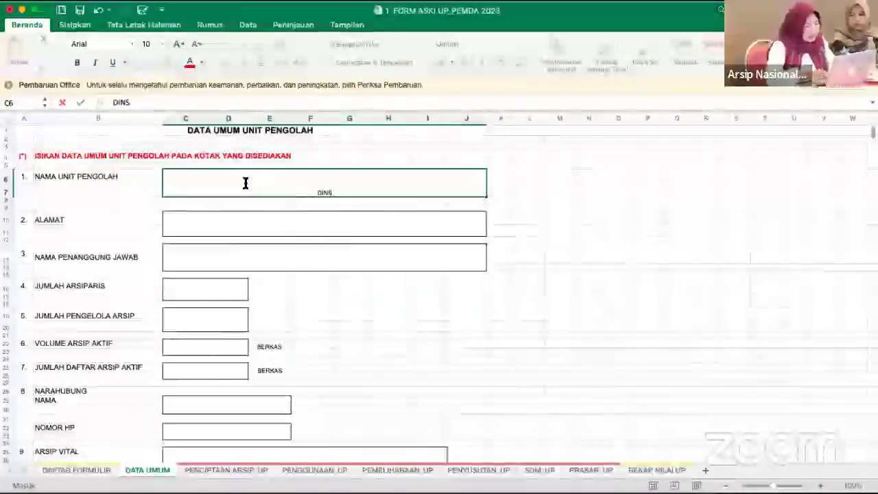
type("INAS SOSIAL")
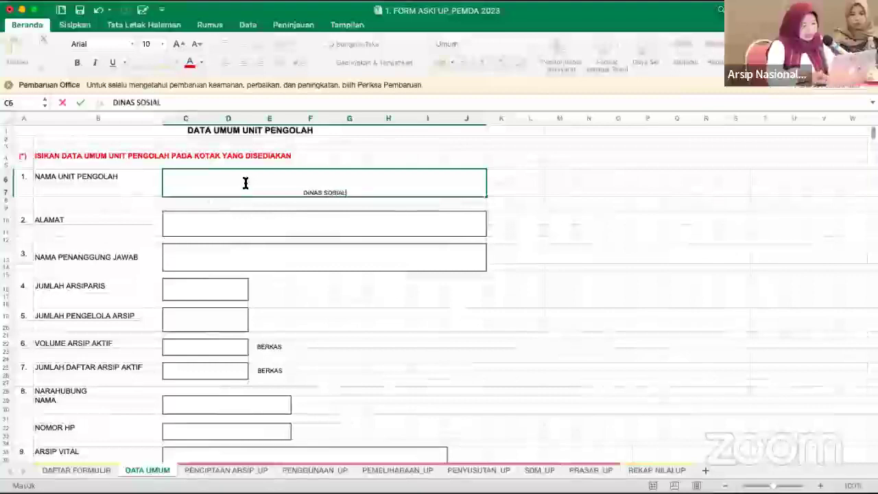
- Leave ALAMAT and NAMA PENANGGUNG JAWAB blank, and enter 2 for JUMLAH ARSIPARIS and 3 for JUMLAH PENGELOLA ARSIP
left_click(201, 227)
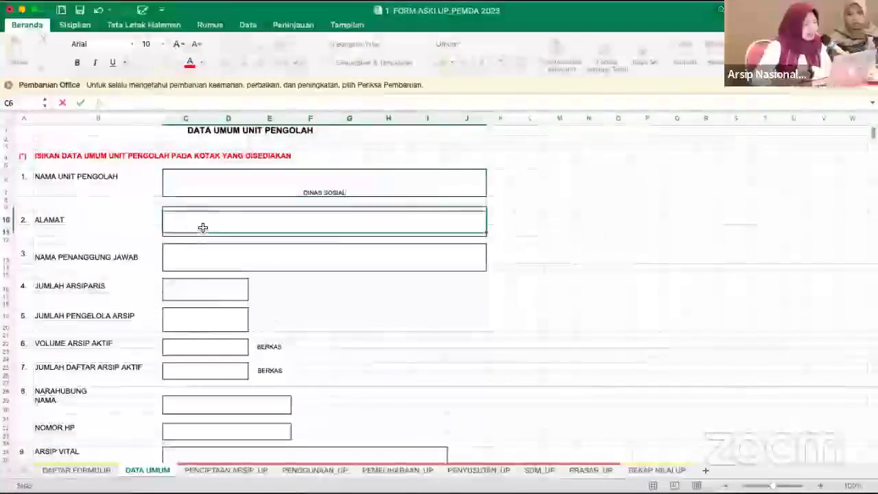
left_click(201, 255)
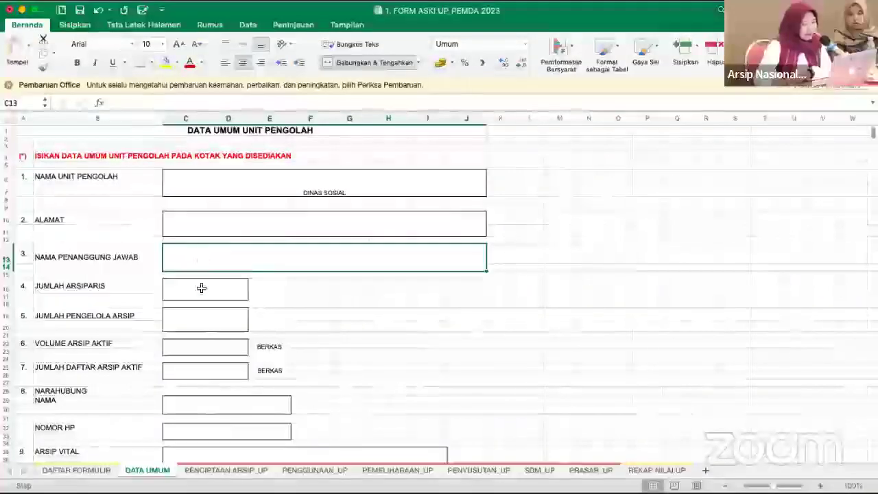
left_click(201, 288)
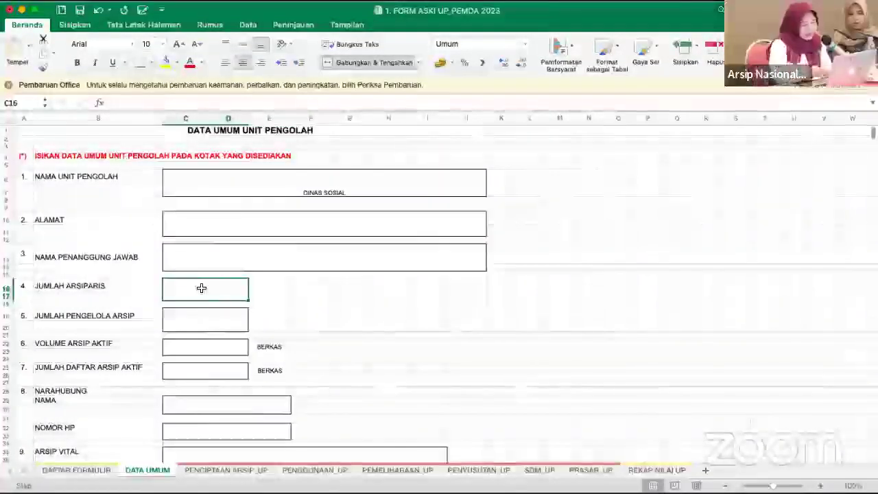
type("2")
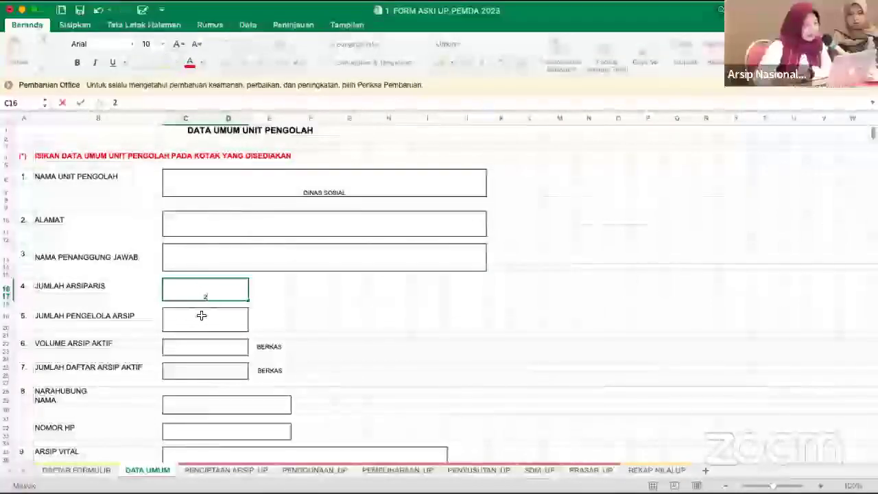
left_click(201, 315)
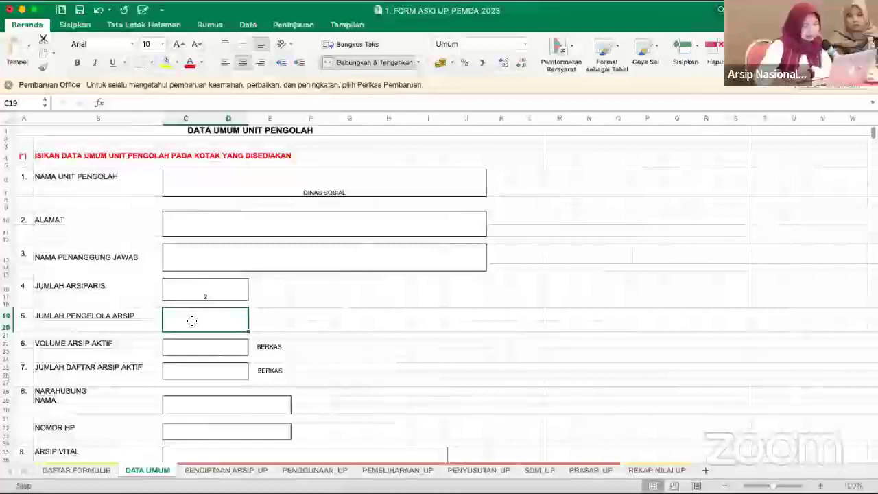
type("3")
- Enter 20 BERKAS for VOLUME ARSIP AKTIF and 1 for JUMLAH DAFTAR ARSIP AKTIF
left_click(216, 346)
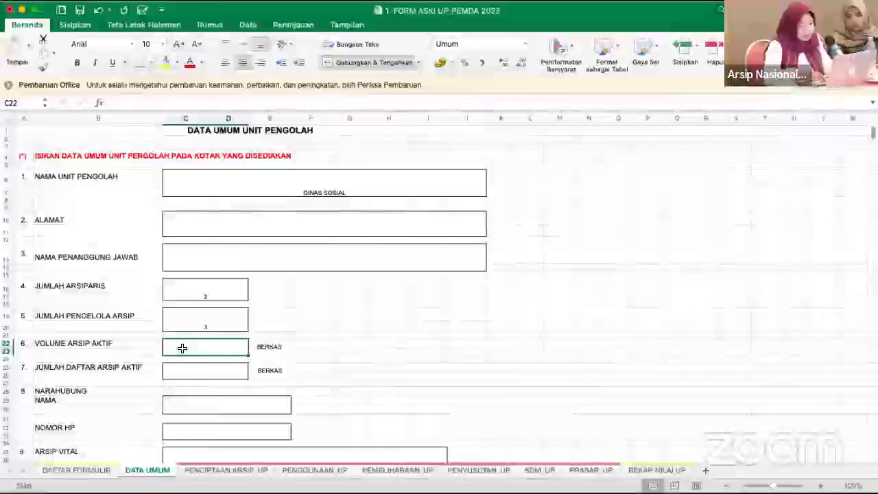
type("20 BERKAS")
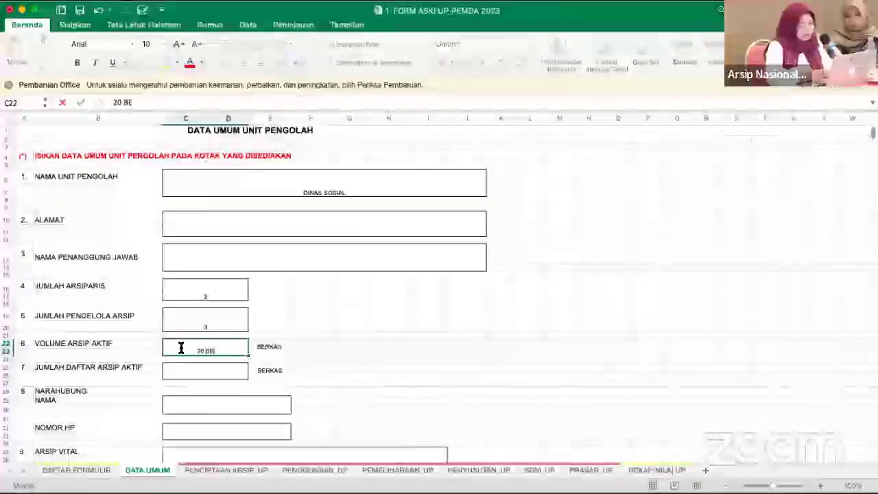
left_click(186, 371)
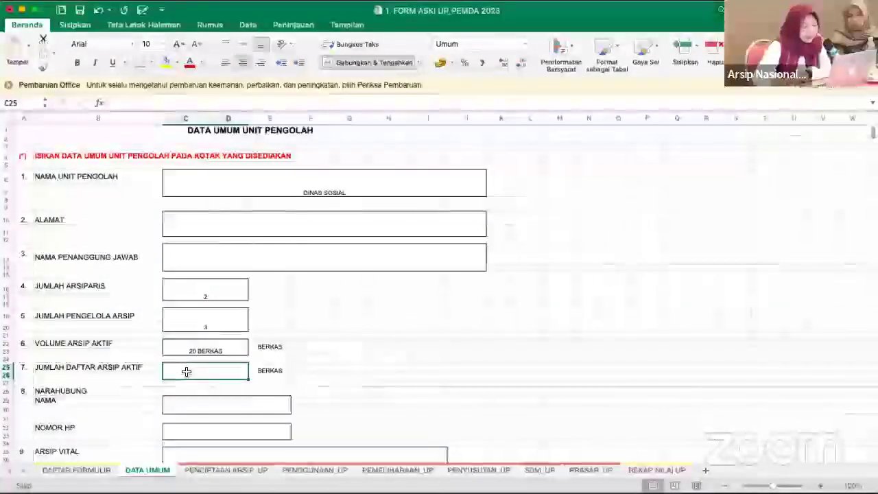
type("1")
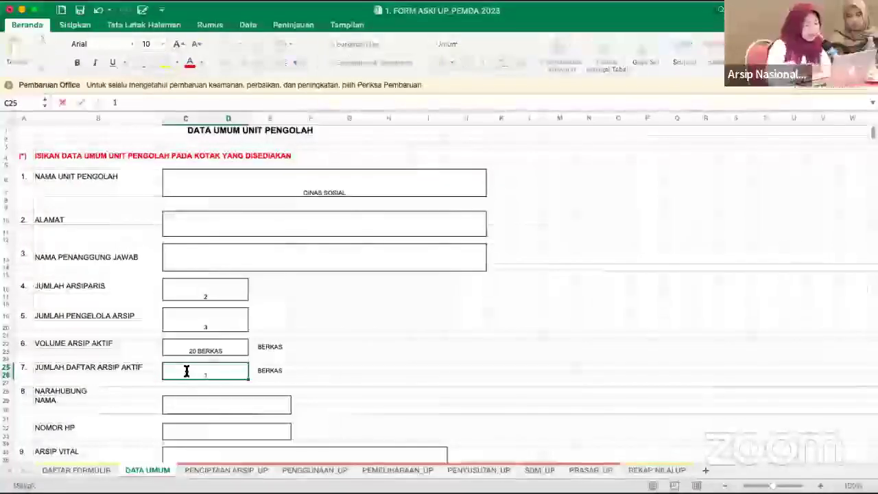
- Skip the NARAHUBUNG name and phone fields and enter 2 BERKAS for ARSIP VITAL
left_click(193, 408)
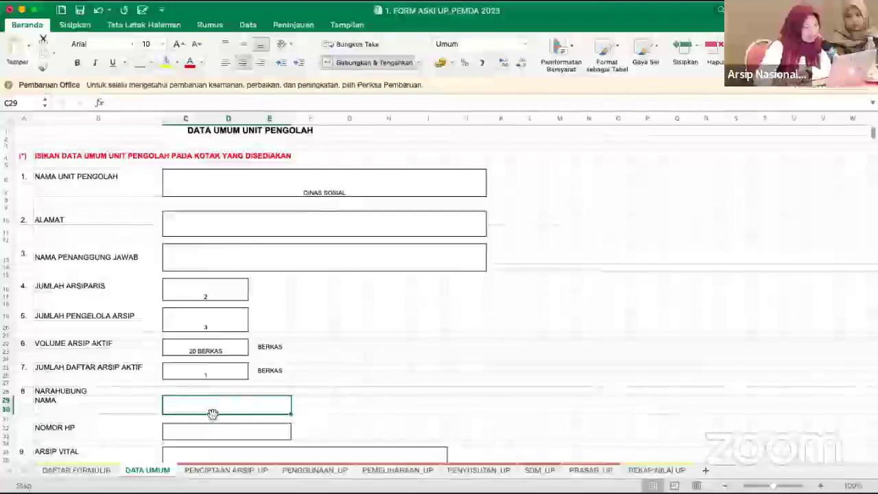
scroll(213, 414, "down", 3)
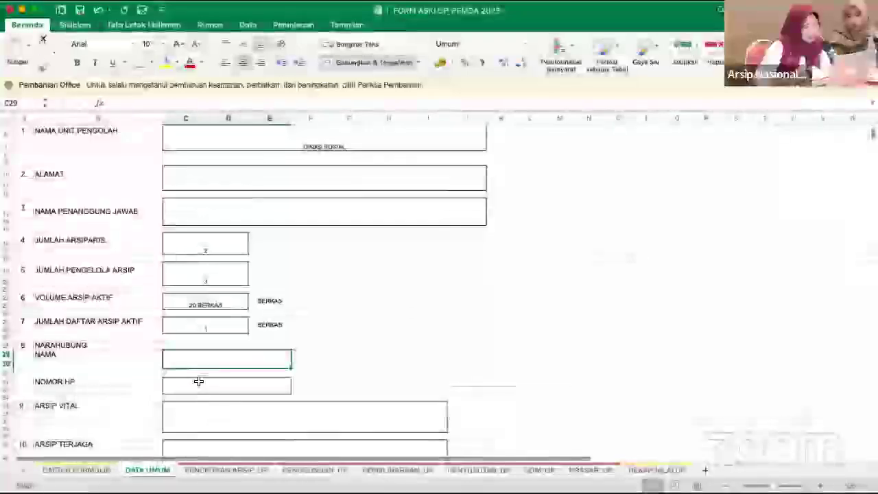
left_click(198, 381)
scroll(193, 412, "down", 2)
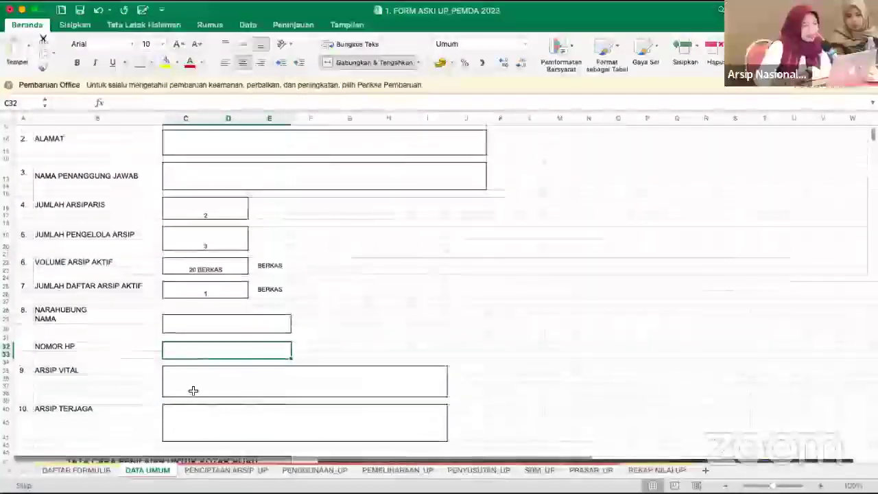
left_click(194, 388)
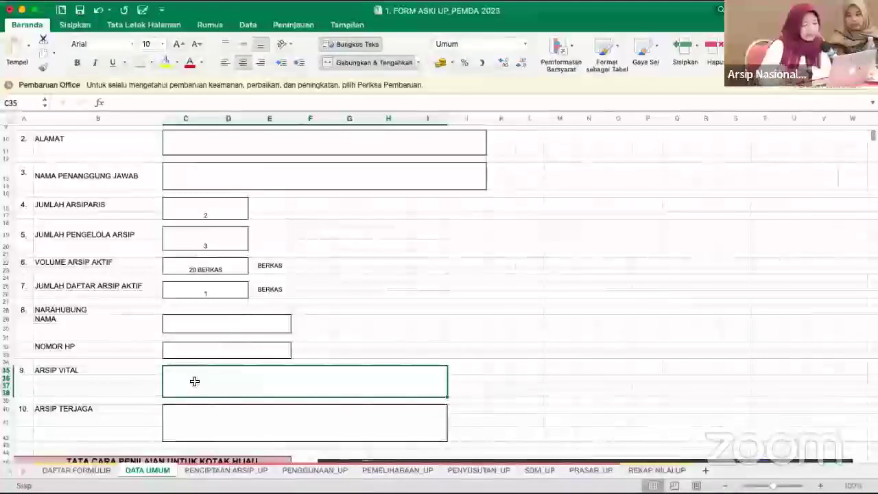
type("2")
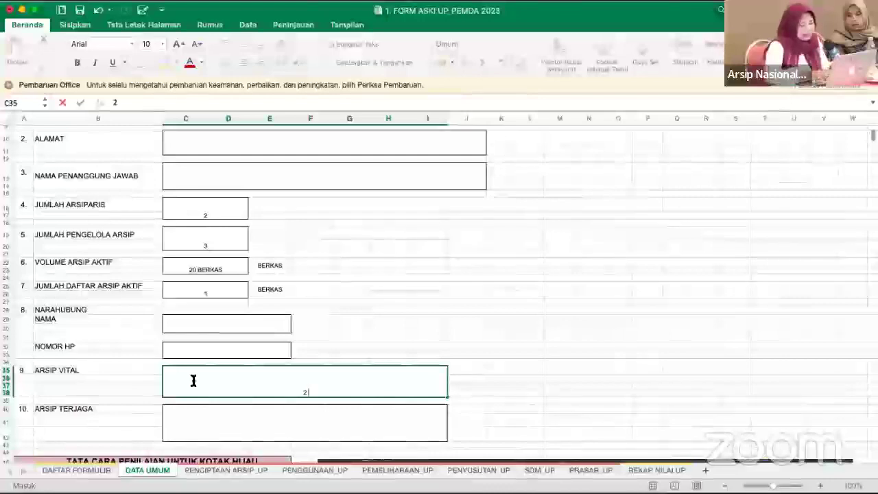
type(" BERKAS")
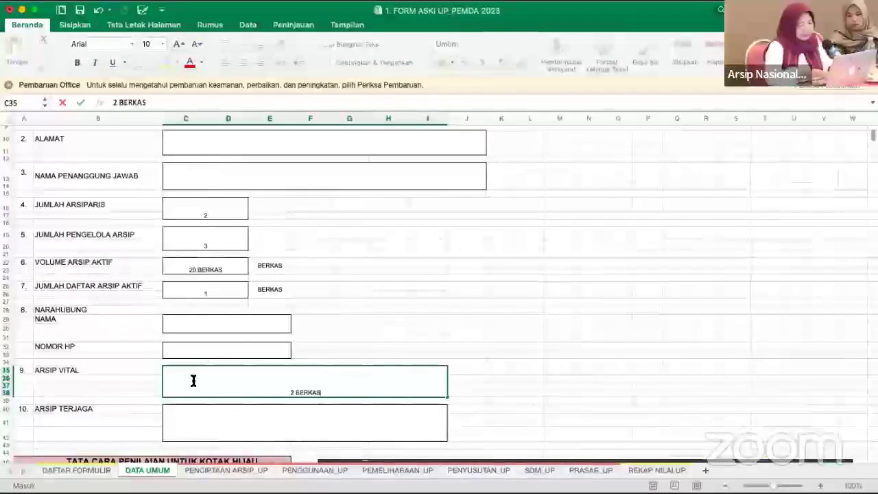
left_click(189, 411)
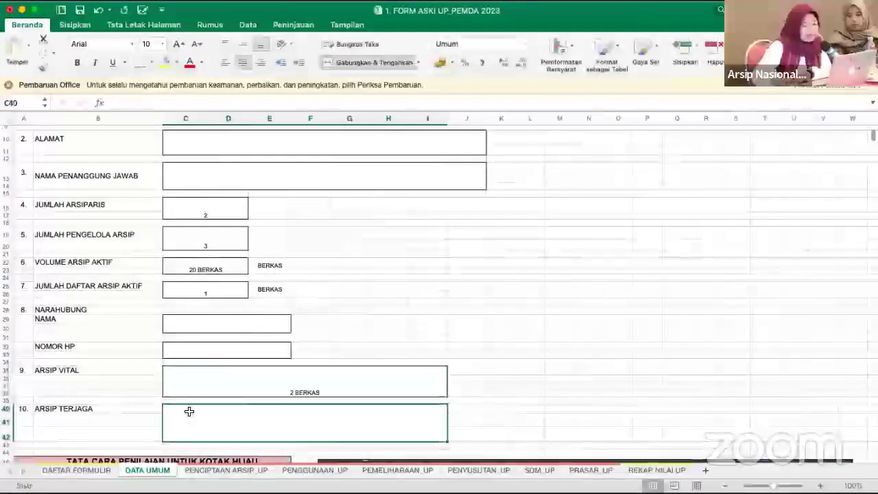
- Examine the ARSIP TERJAGA field and the scoring rules and notes beneath the general data form
scroll(201, 421, "down", 1)
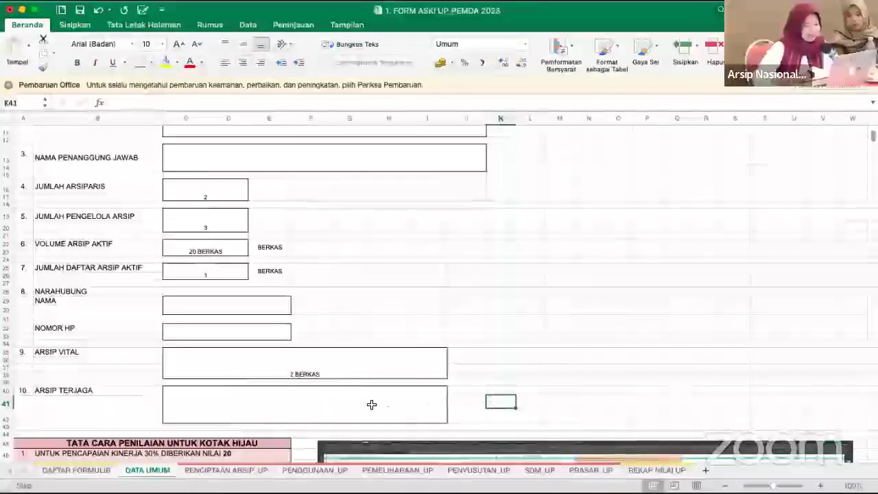
left_click(124, 404)
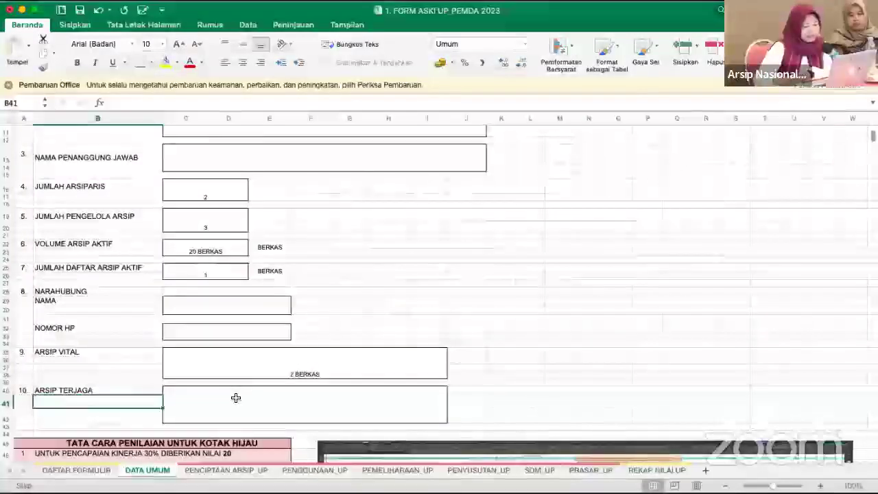
left_click(236, 397)
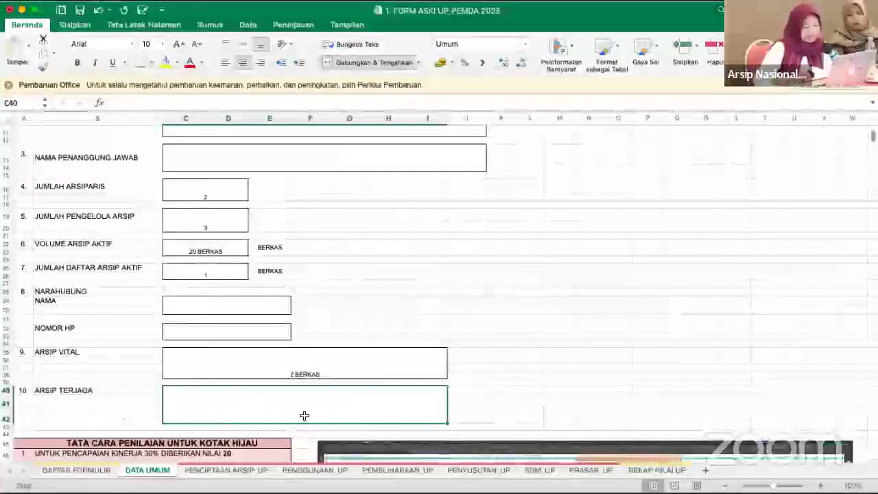
left_click(483, 403)
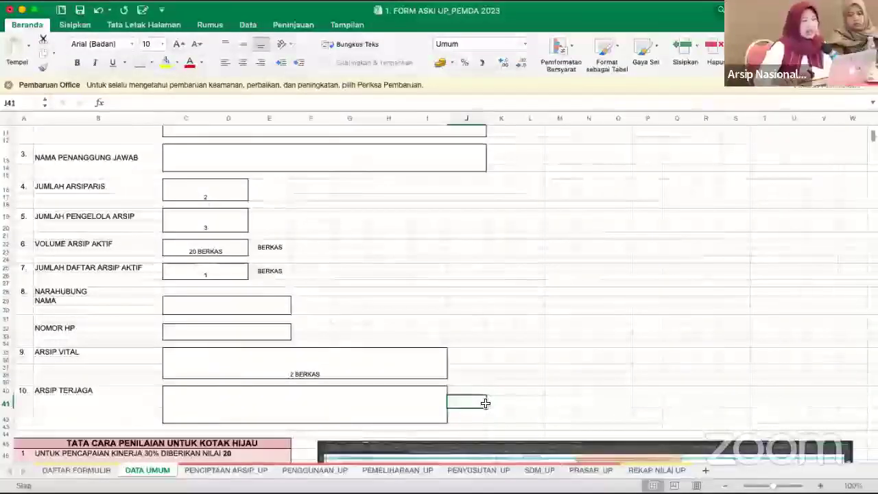
left_click(498, 401)
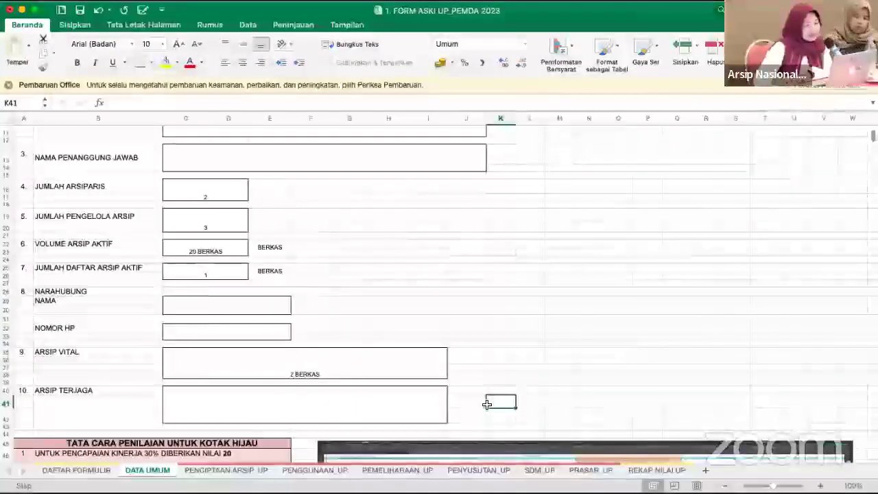
left_click(469, 408)
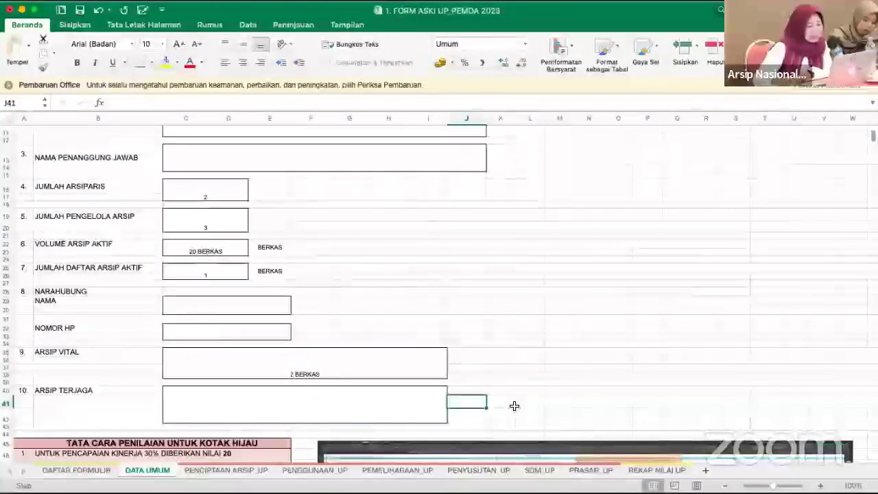
left_click(419, 411)
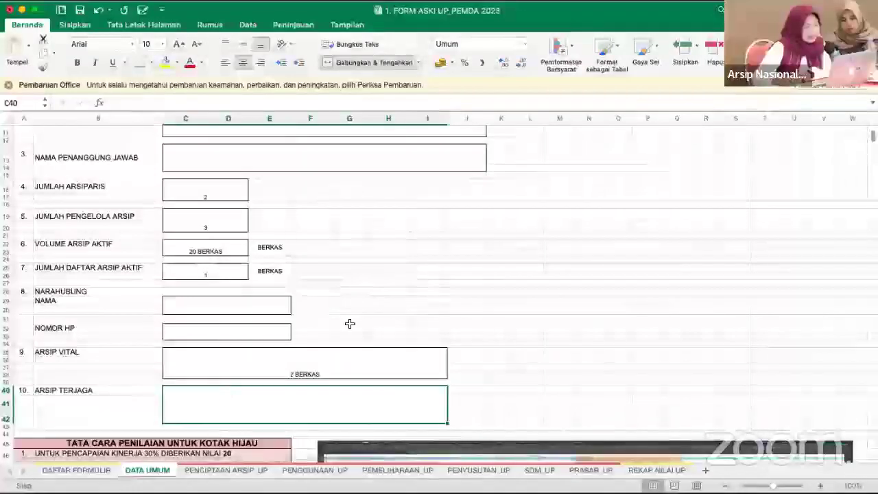
scroll(349, 323, "down", 3)
scroll(349, 323, "down", 3)
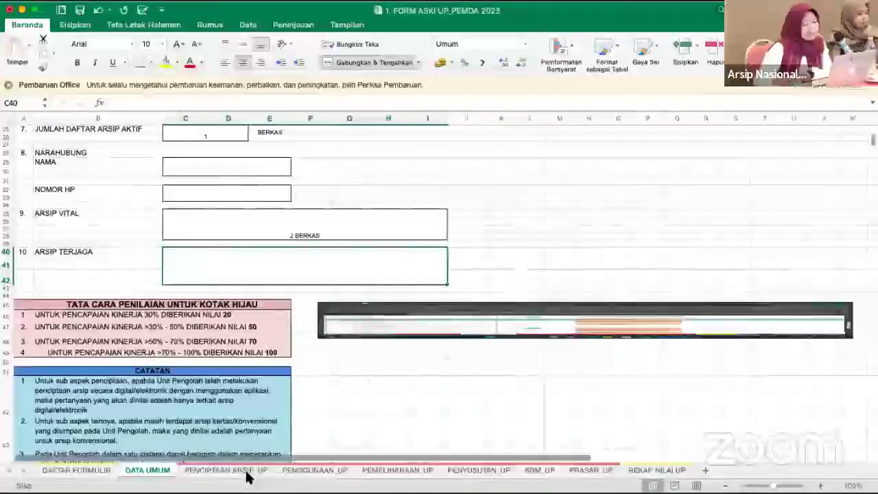
- Enter DINAS SOSIAL as the Nama Instansi in the header of the PENCIPTAAN ARSIP_UP sheet
left_click(245, 474)
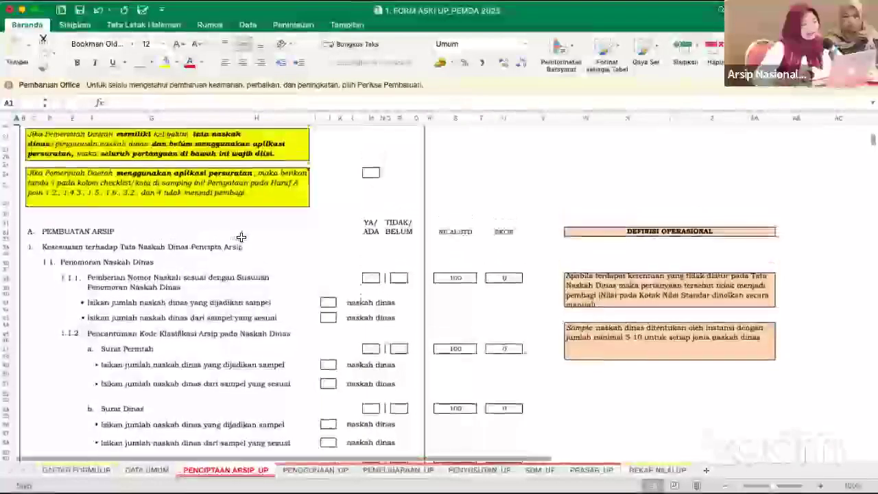
scroll(233, 240, "up", 5)
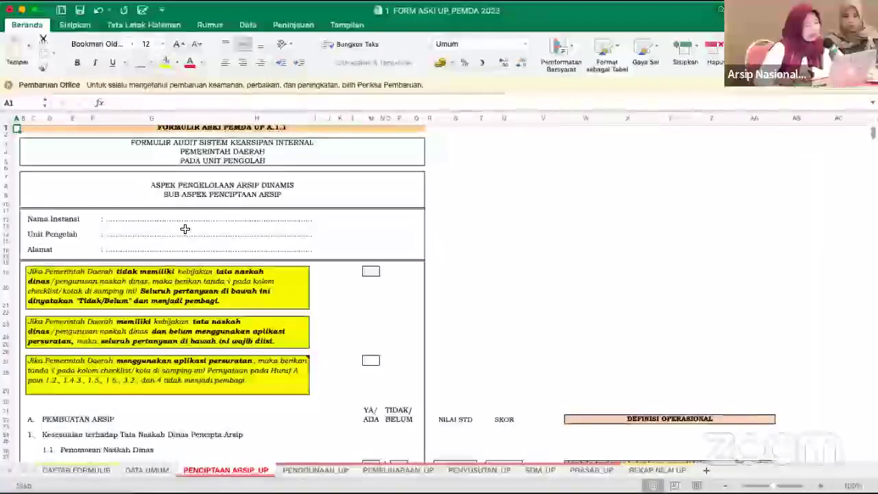
left_click(126, 221)
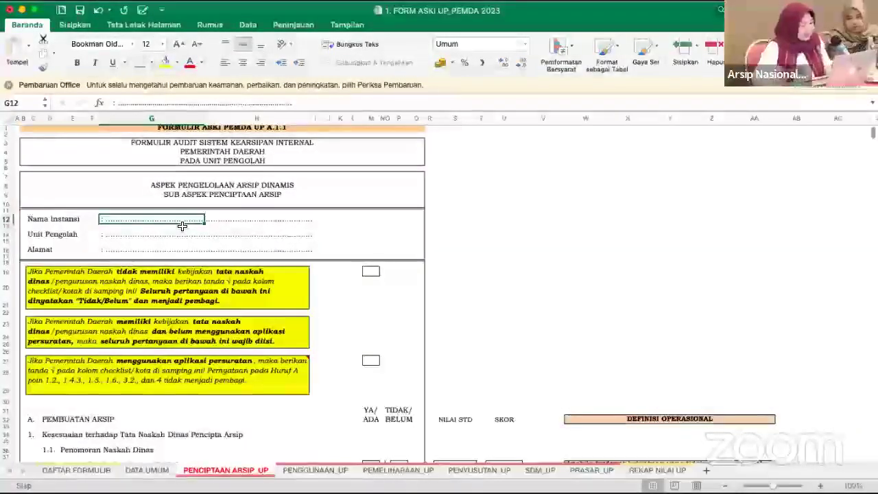
type("DINAS ")
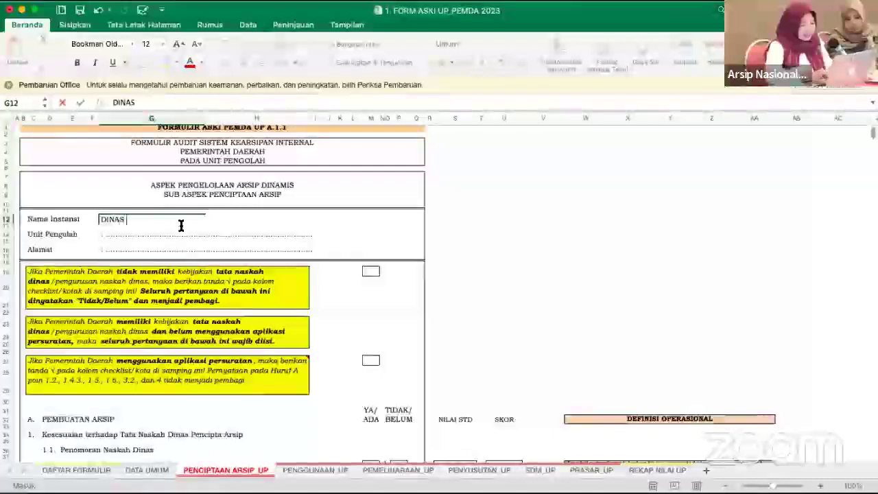
type("SOSIAL")
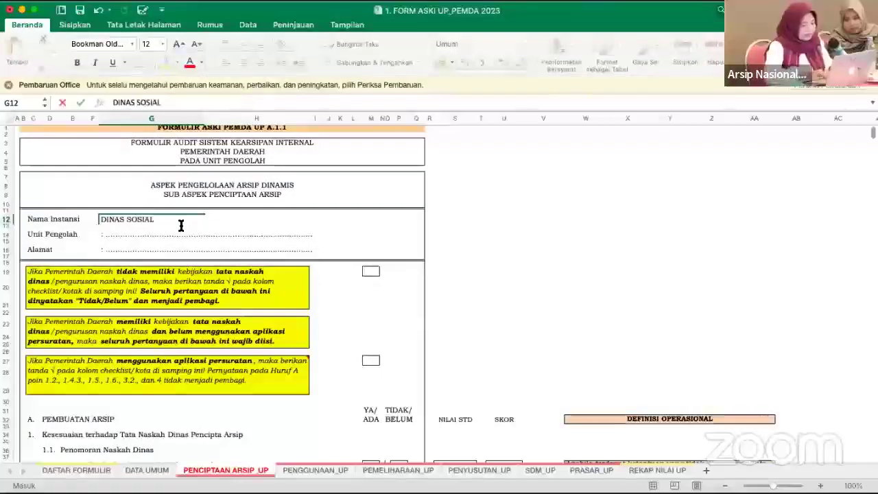
- Enter BIDANG KESEHATAN MASYARAKAT as the Unit Pengolah in the form header
left_click(166, 234)
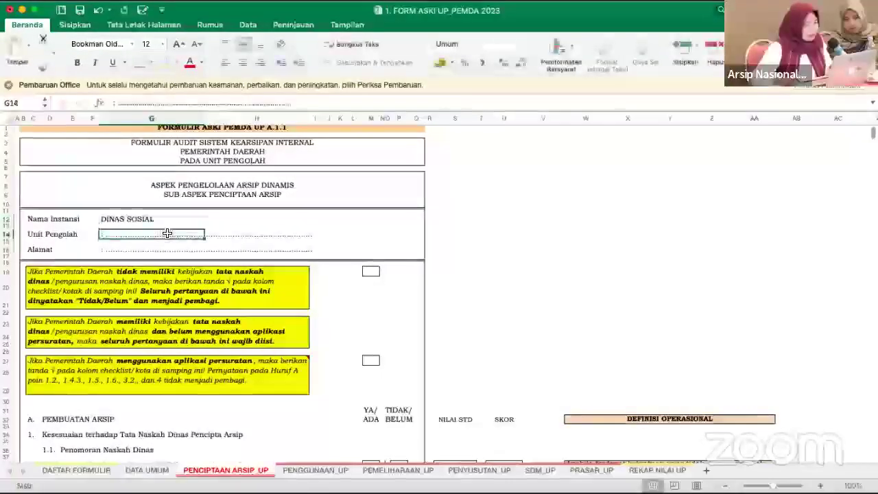
type("BiDANG K")
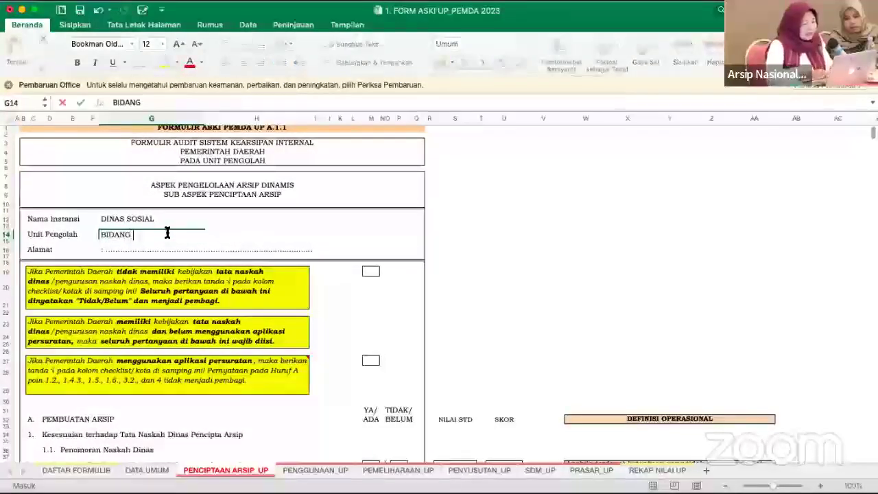
type("ESEHATAN MASYARKAT")
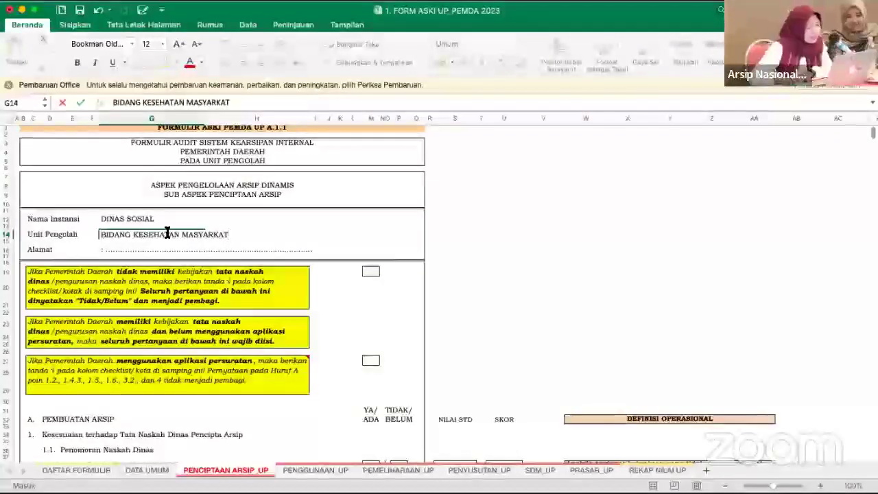
left_click(212, 233)
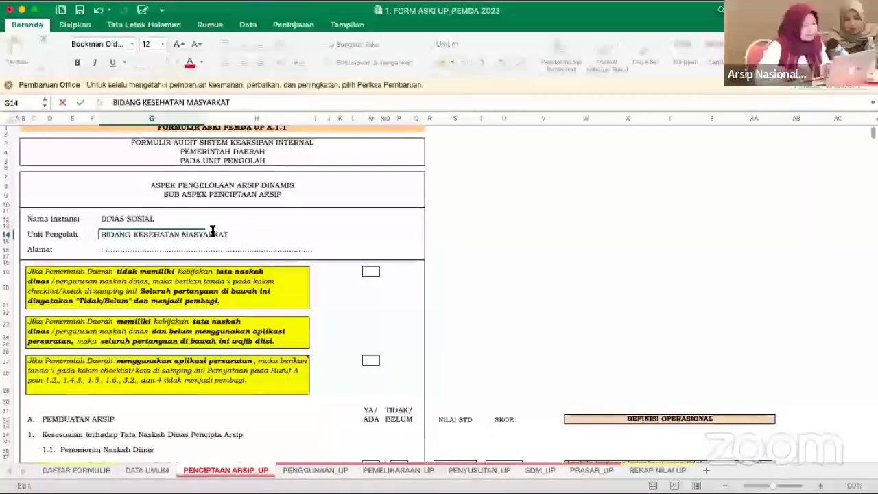
left_click(164, 248)
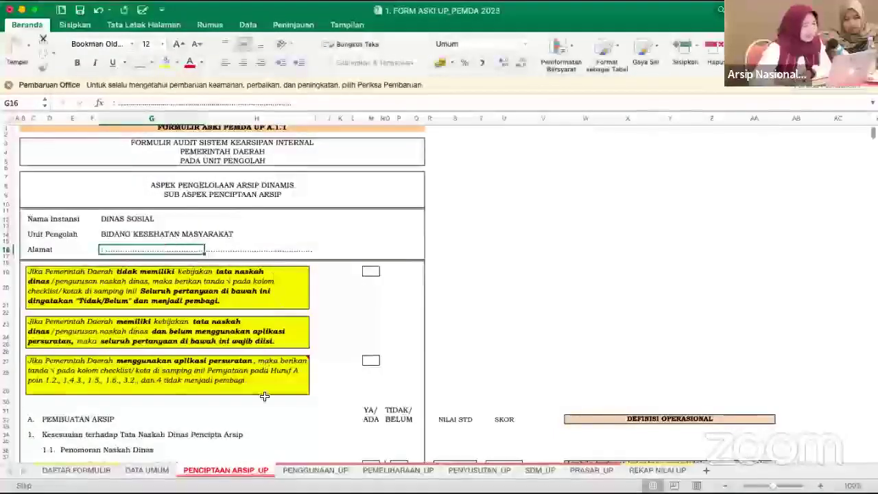
- Try a V mark in the checkbox for having no tata naskah dinas policy, and clear it again
scroll(265, 397, "down", 2)
scroll(264, 401, "down", 2)
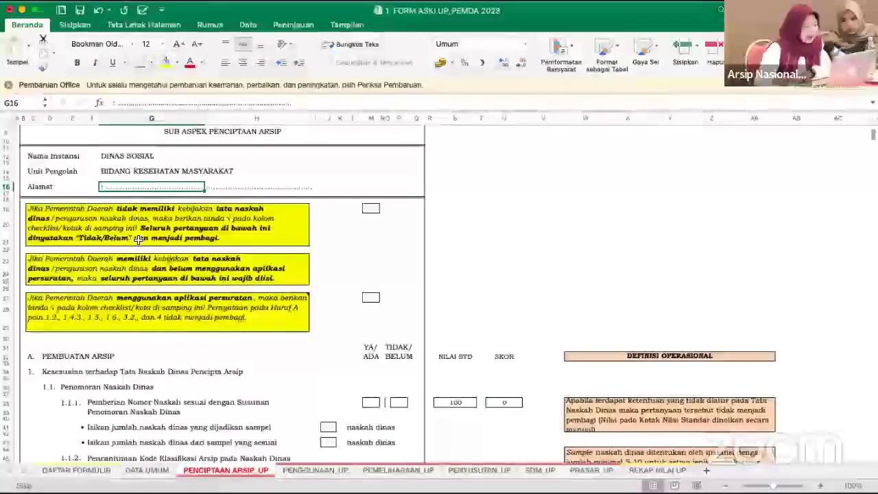
left_click(368, 209)
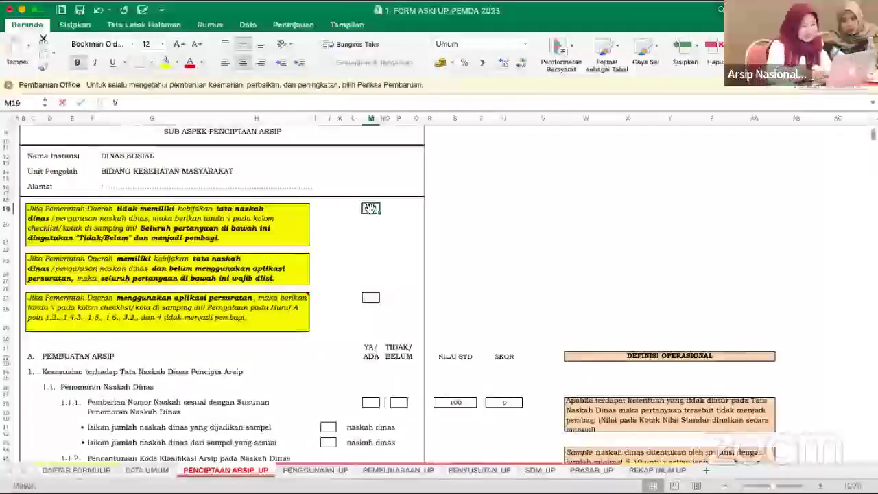
type("V")
left_click(361, 241)
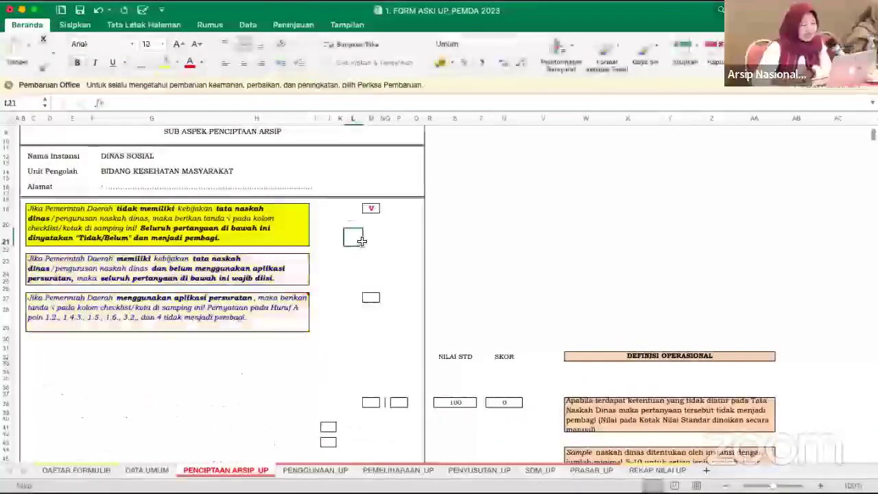
left_click(372, 207)
key("Delete")
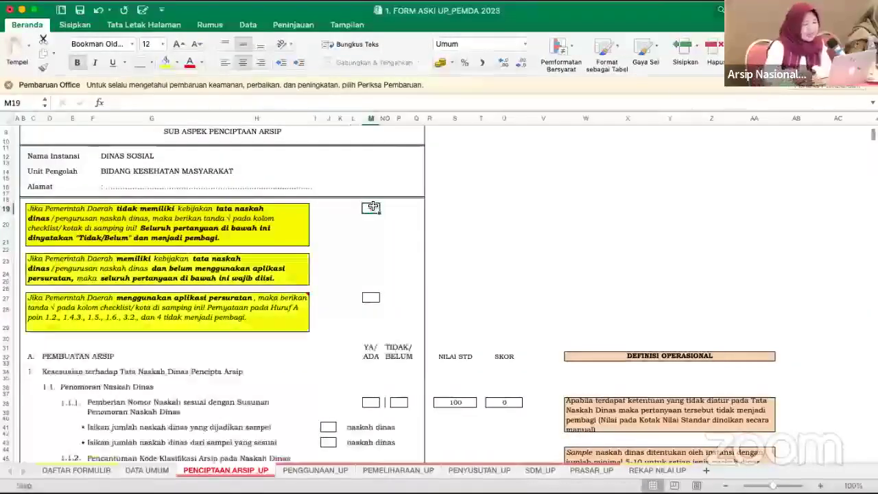
left_click(364, 227)
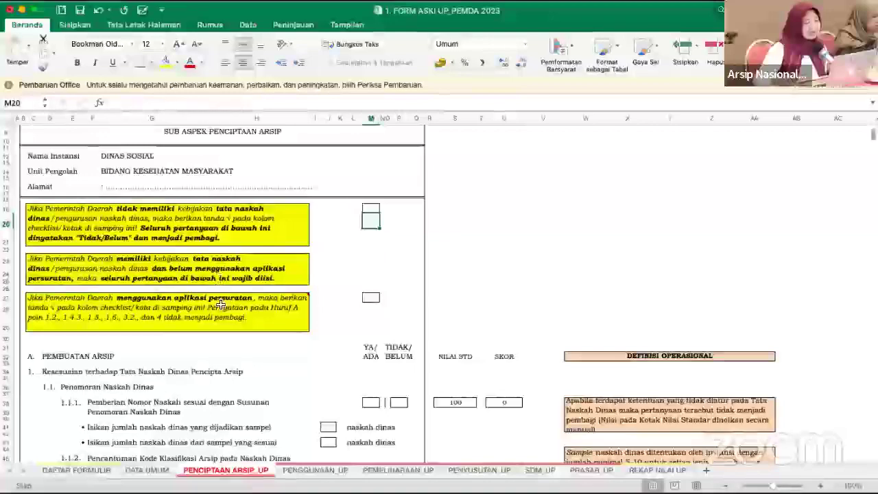
- Review the yellow instruction notes on the tata naskah dinas policy and the opening items of section A, PEMBUATAN ARSIP
mouse_move(221, 305)
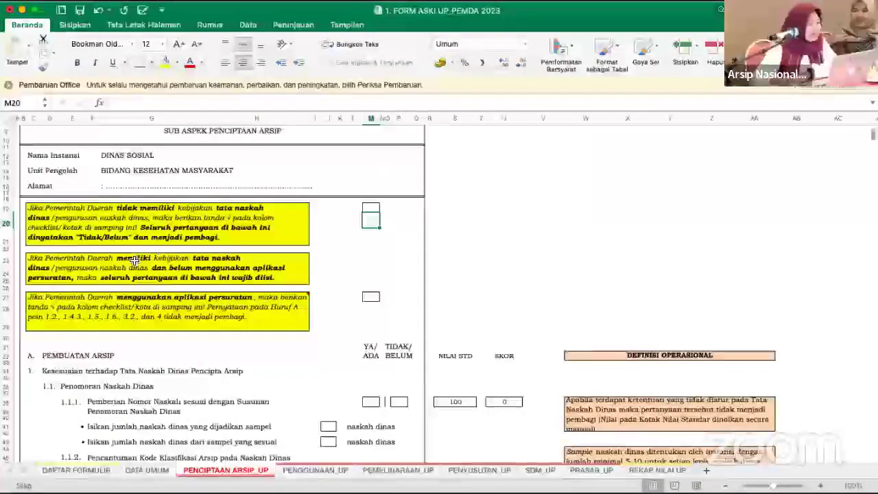
left_click(148, 221)
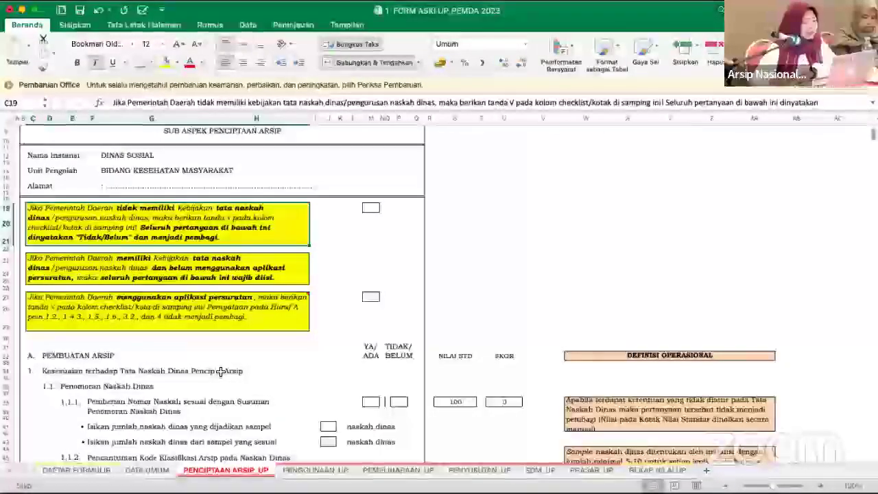
scroll(221, 371, "down", 1)
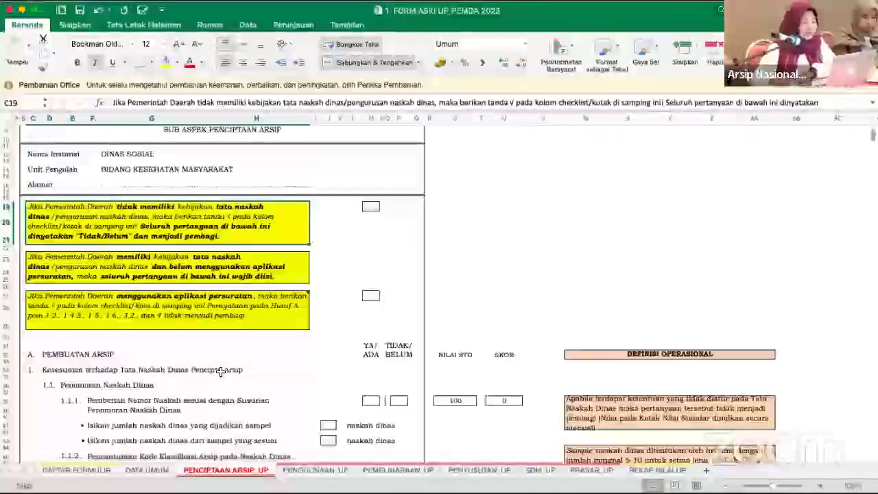
scroll(221, 371, "down", 1)
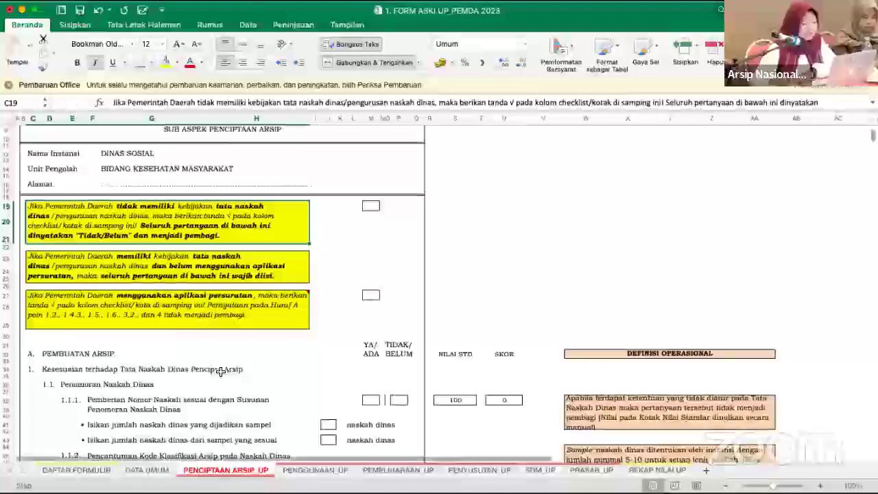
scroll(221, 371, "down", 2)
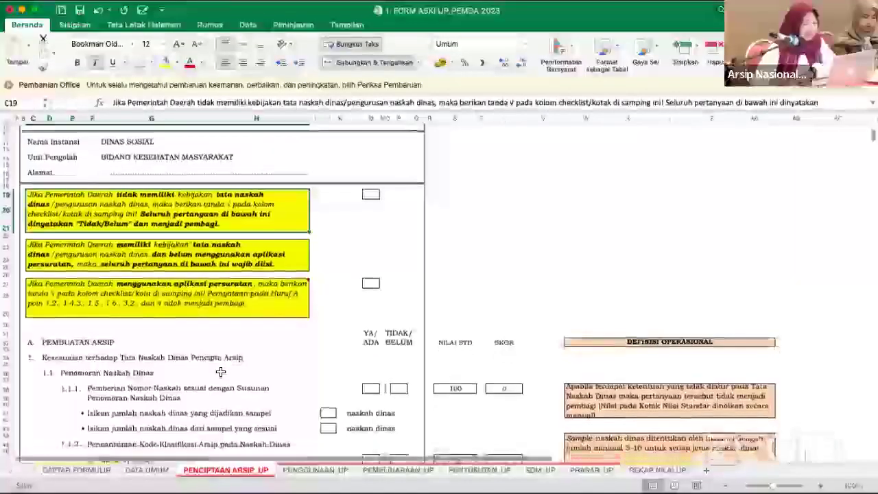
scroll(221, 371, "down", 3)
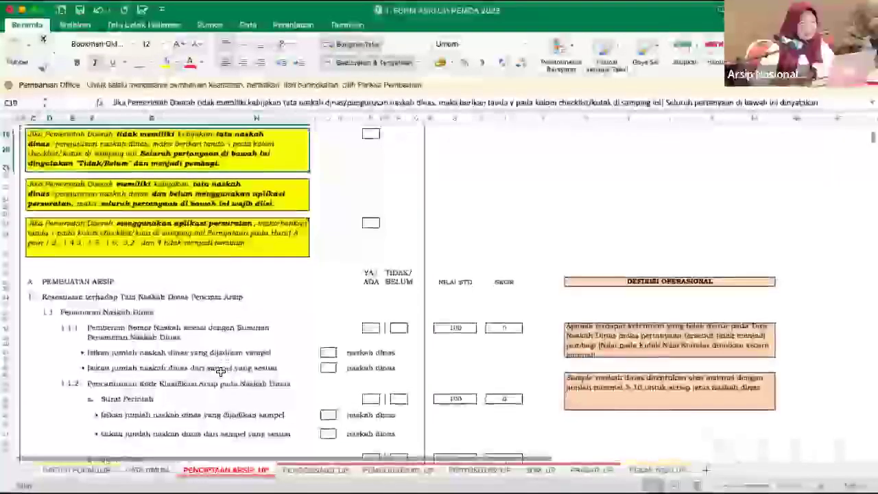
scroll(221, 371, "down", 1)
scroll(221, 371, "down", 1)
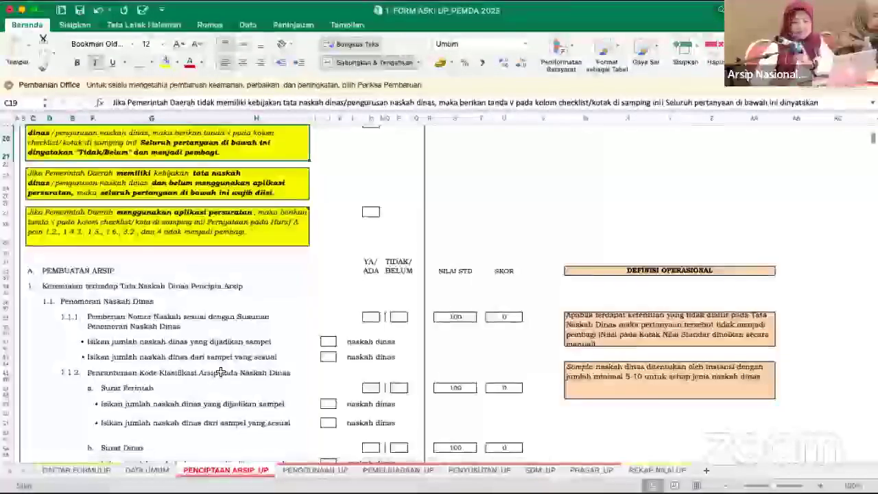
scroll(221, 371, "down", 4)
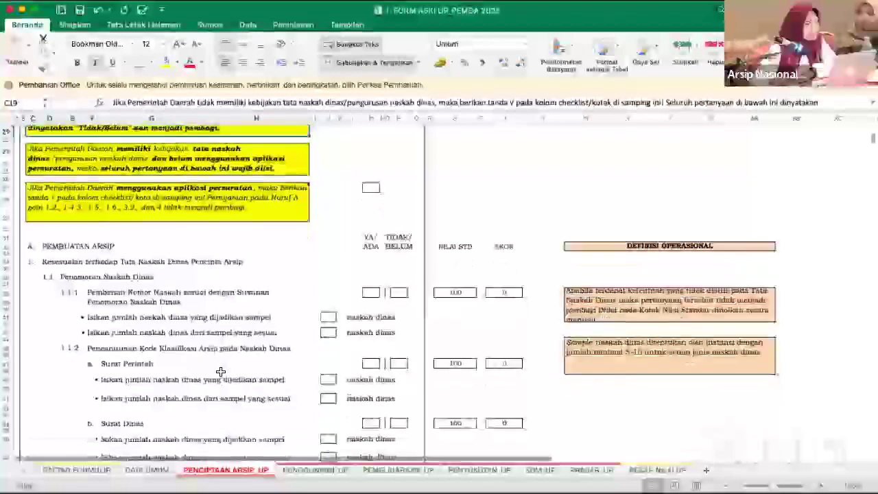
scroll(221, 371, "down", 2)
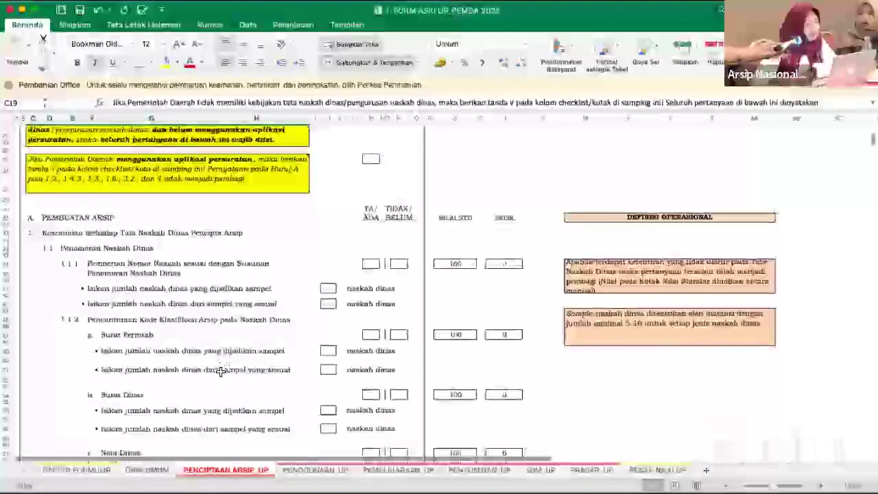
scroll(221, 371, "down", 1)
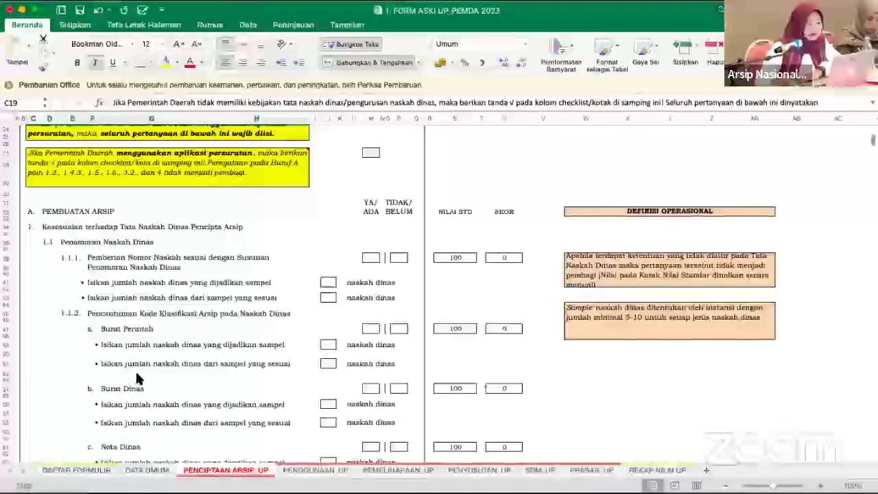
- Examine the Nota Dinas fields and the blue-shaded item 1.2 Penggunaan Kertas Naskah Dinas with its comment
scroll(137, 378, "down", 2)
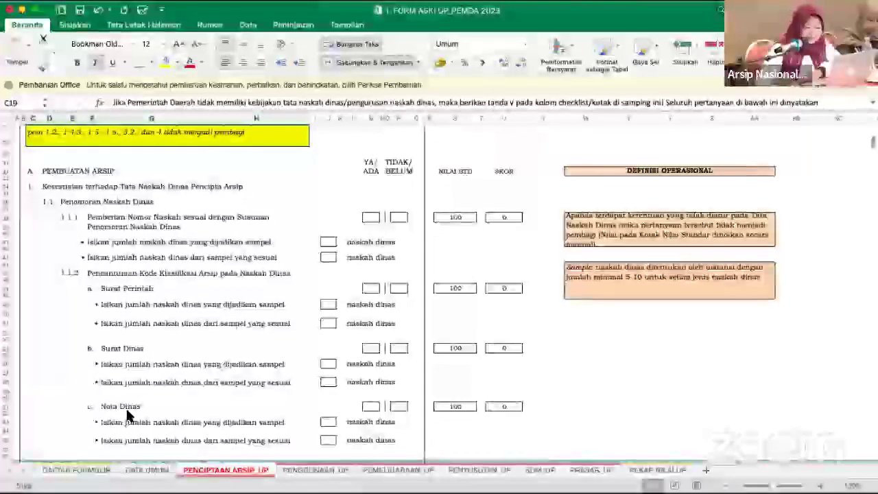
scroll(129, 415, "down", 1)
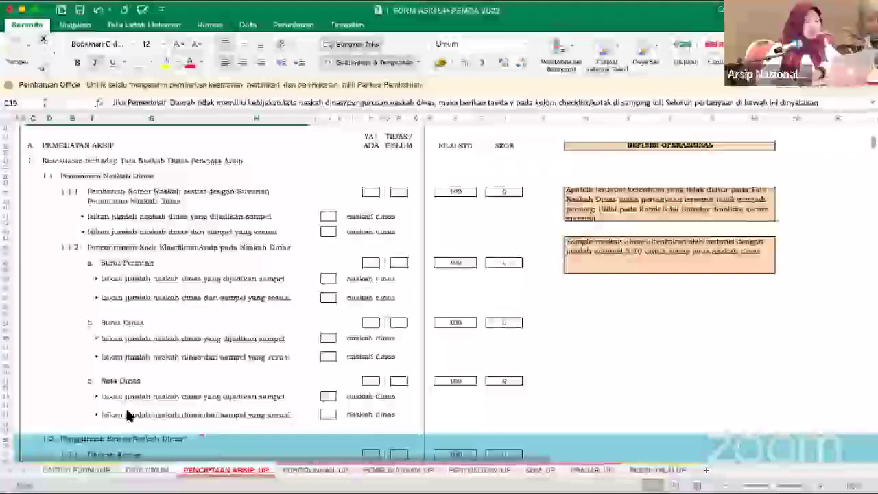
scroll(127, 414, "down", 1)
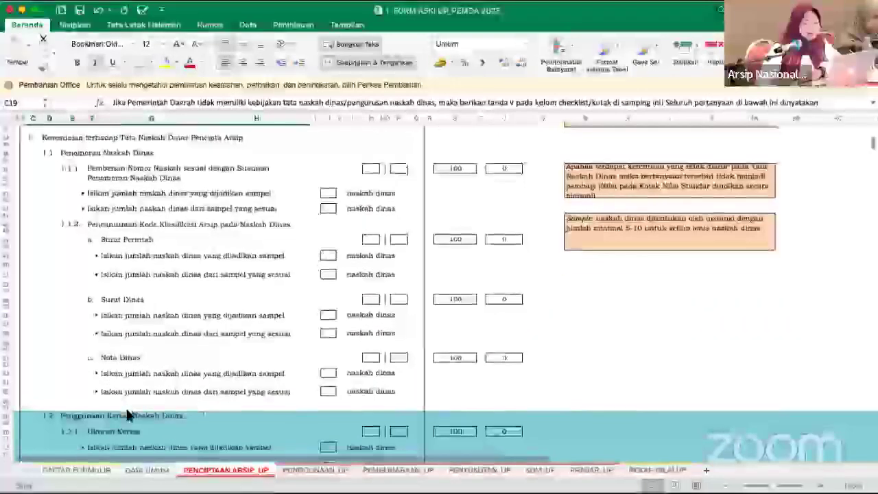
mouse_move(127, 414)
scroll(127, 414, "down", 1)
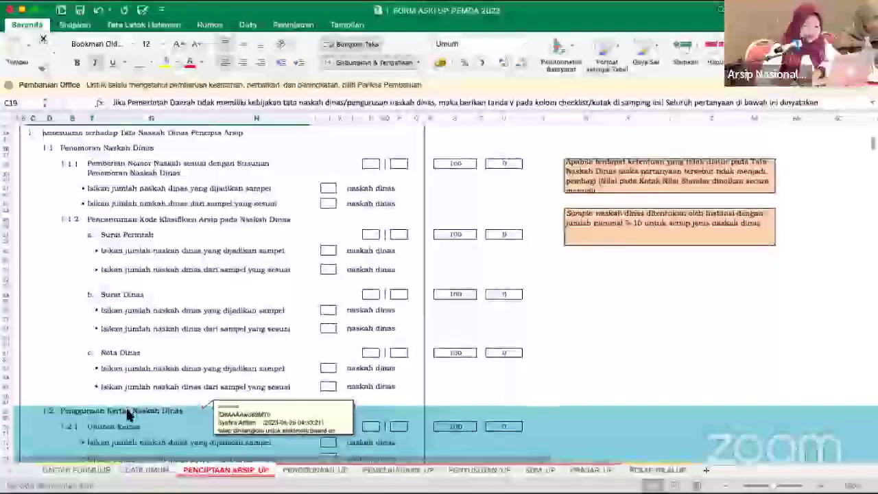
scroll(127, 415, "down", 1)
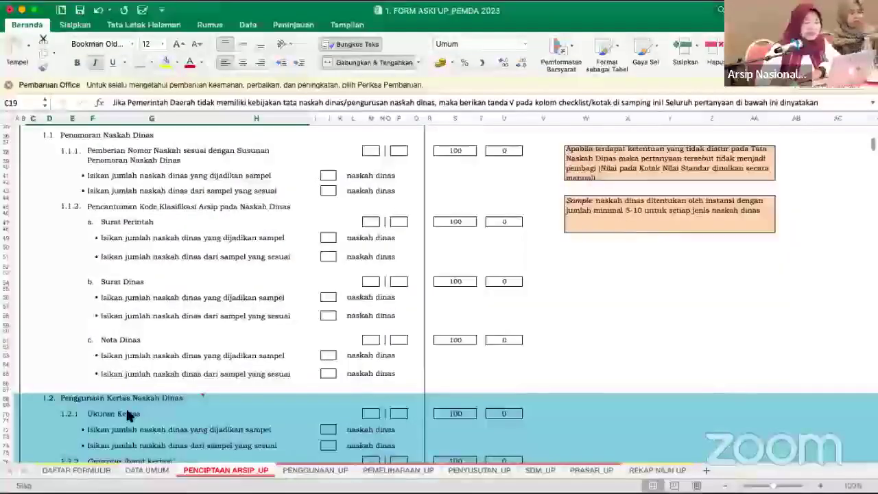
scroll(127, 414, "up", 1)
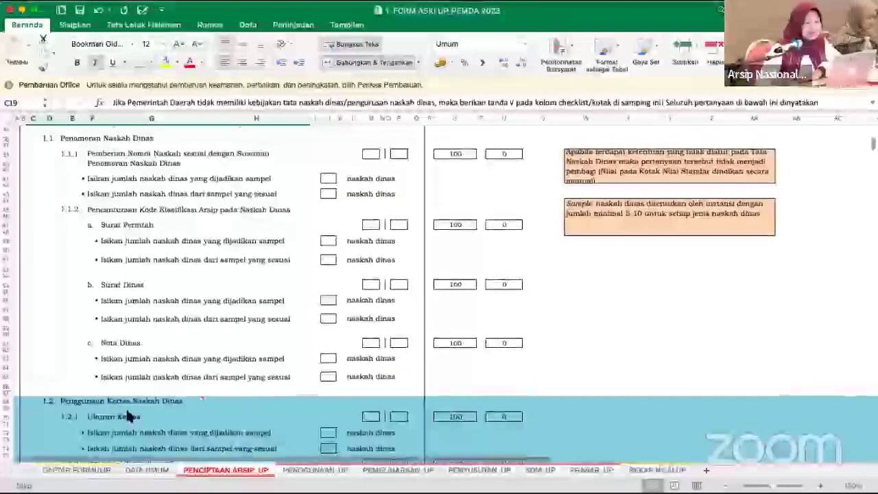
scroll(125, 407, "down", 3)
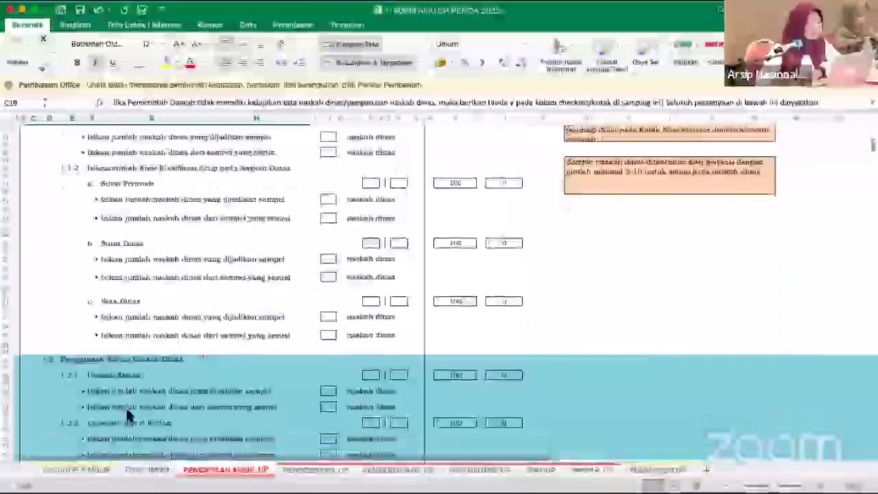
scroll(127, 414, "down", 2)
scroll(127, 414, "up", 8)
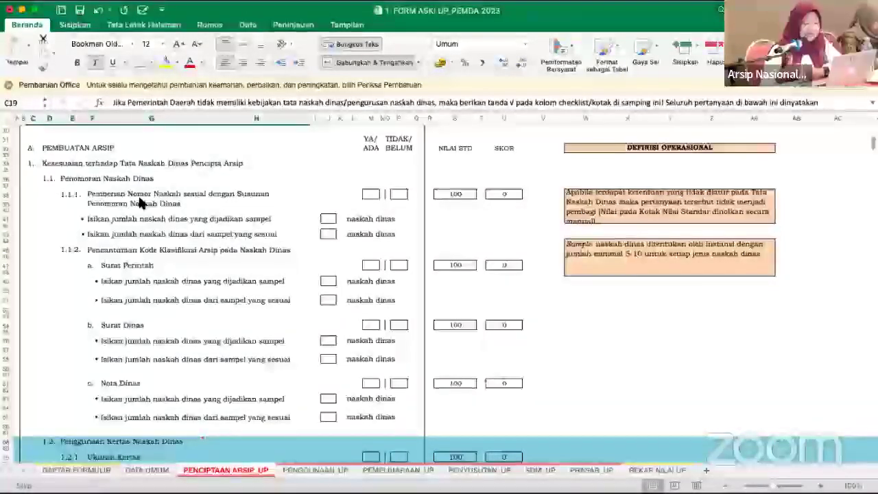
- Examine the Surat Perintah, Surat Dinas and Nota Dinas sample fields under item 1.1.2 Pencantuman Kode Klasifikasi Arsip
left_click(137, 265)
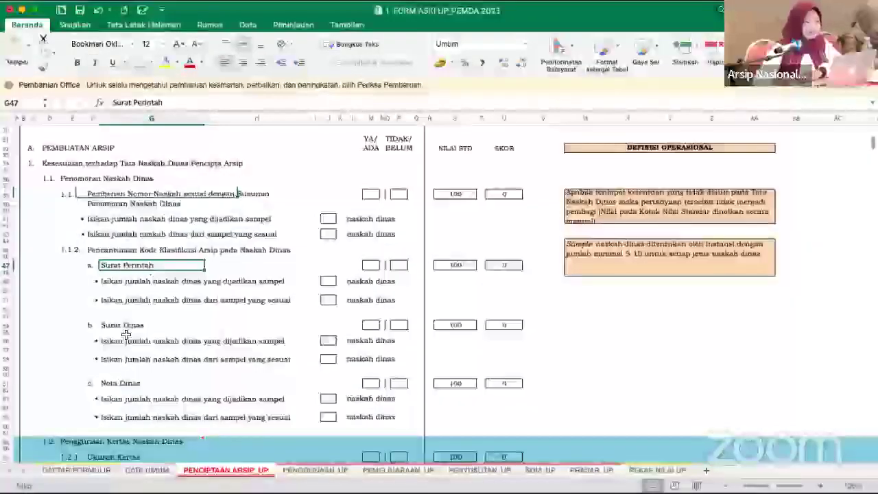
left_click(125, 335)
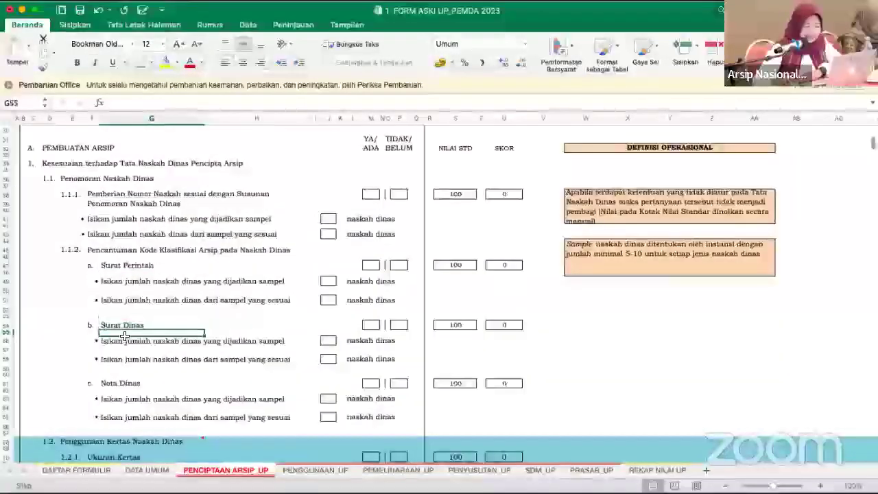
left_click(110, 374)
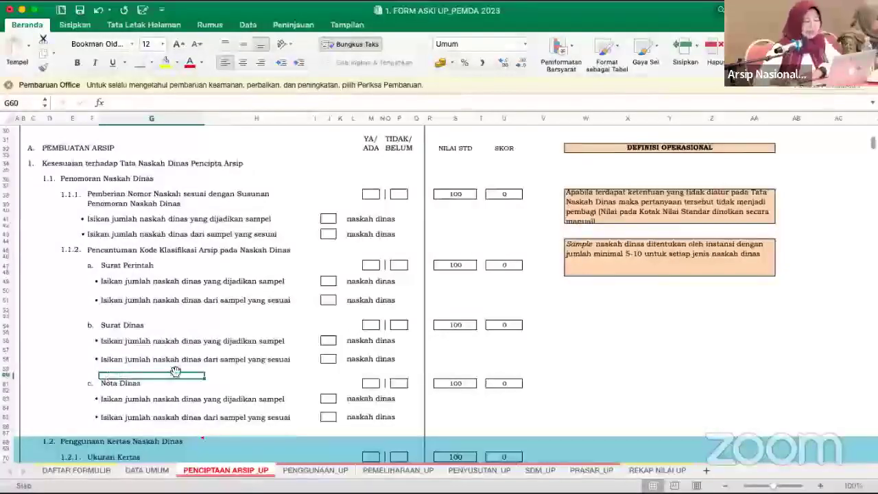
scroll(175, 371, "down", 5)
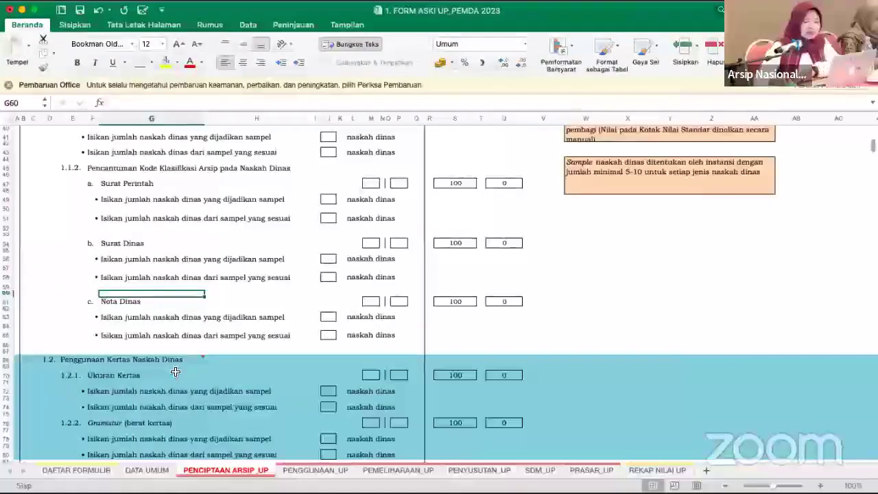
left_click(181, 369)
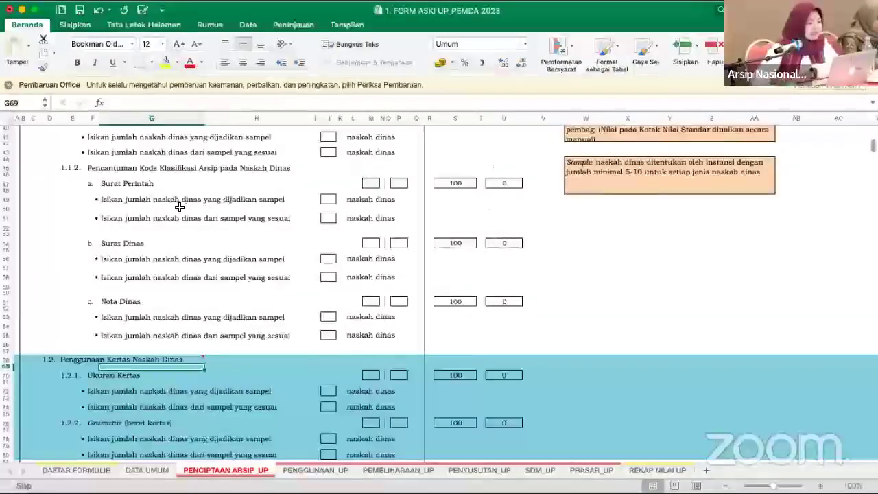
left_click(163, 169)
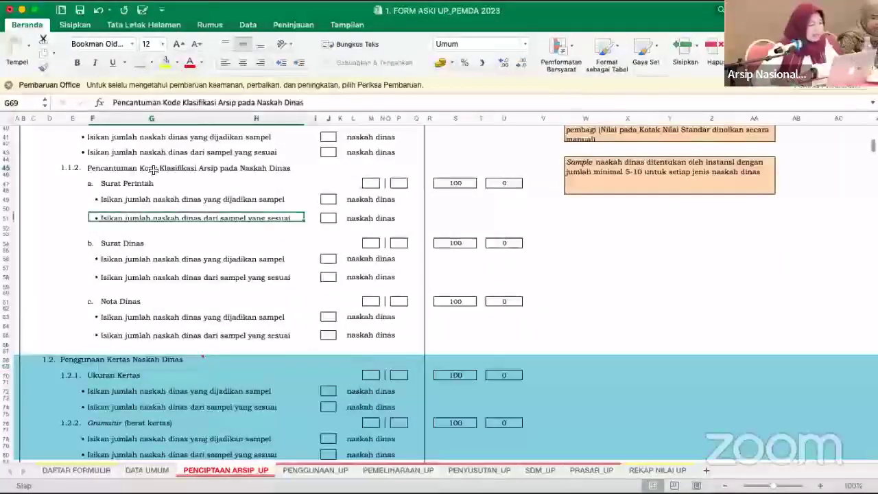
scroll(165, 169, "up", 3)
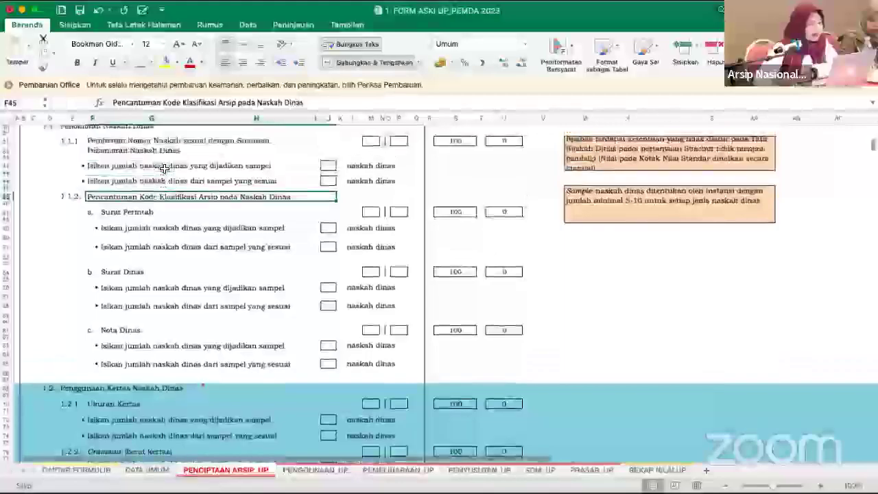
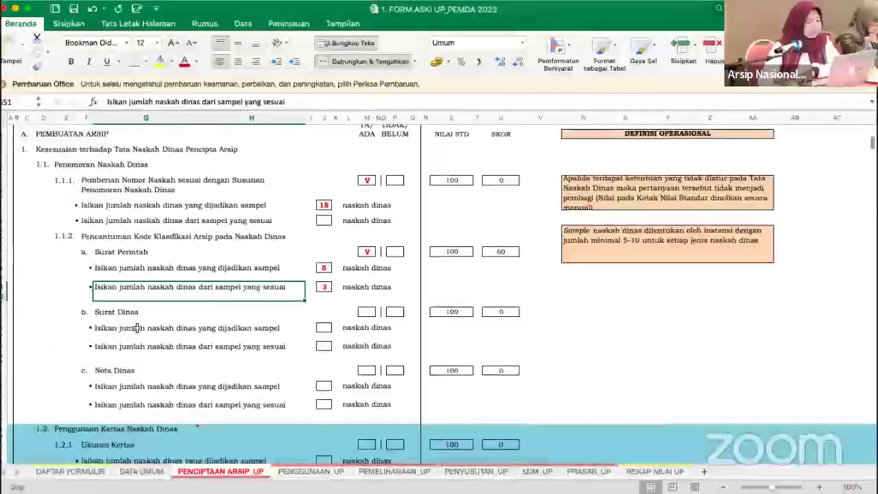
- Enter 5 sampled and 4 conforming naskah dinas for Surat Dinas under item 1.1.2, and check its score and standard value
scroll(128, 312, "down", 1)
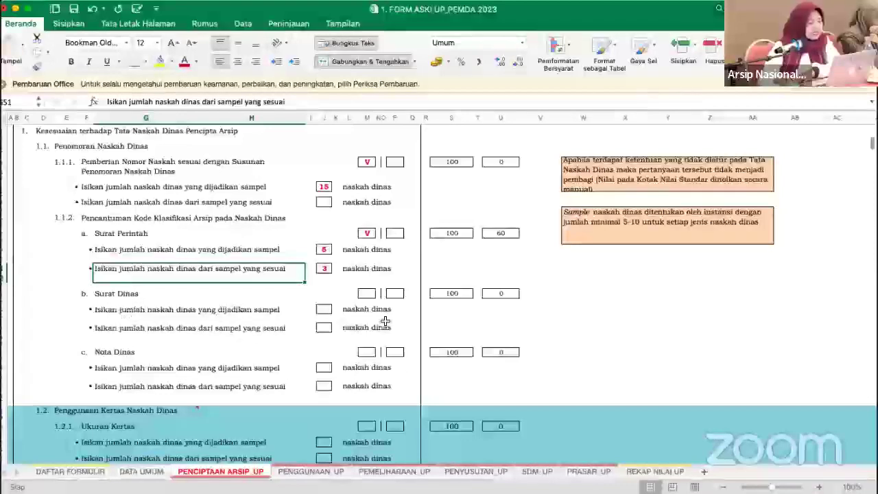
left_click(321, 310)
type("5")
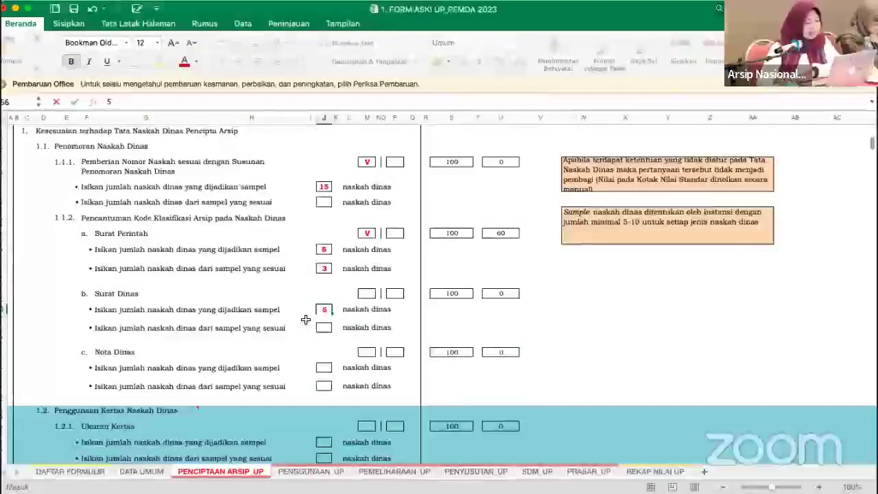
left_click(303, 320)
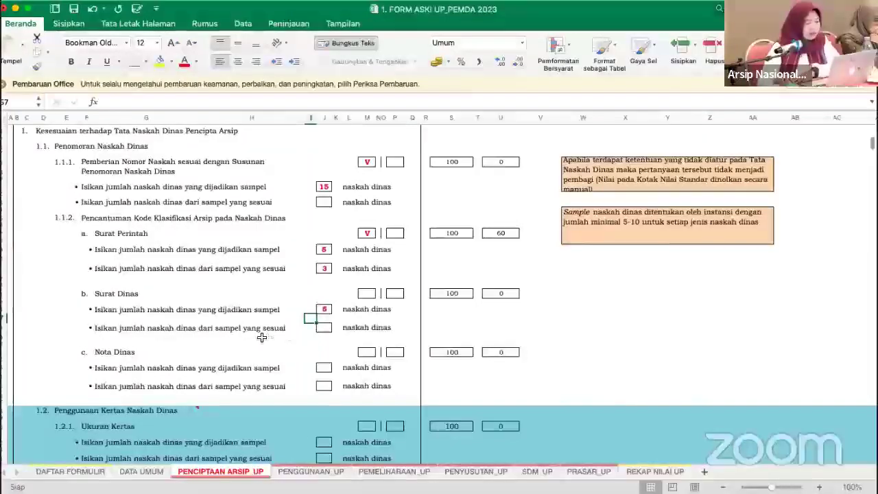
left_click(326, 327)
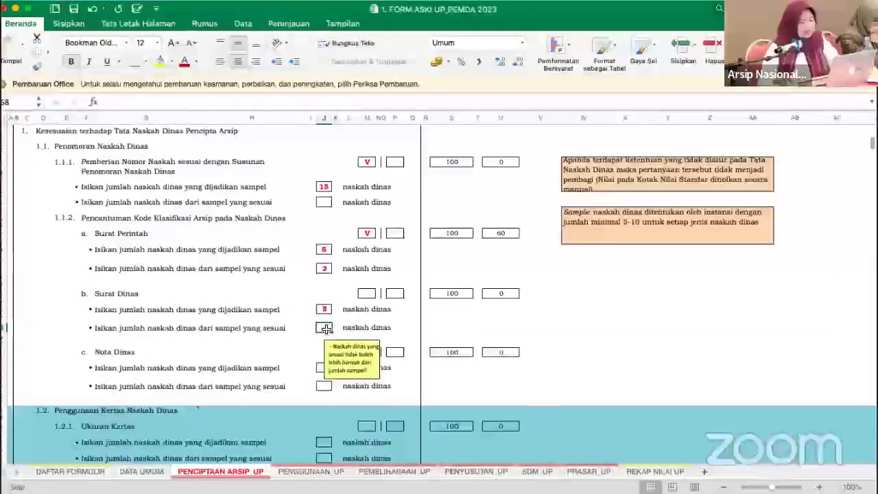
type("4")
left_click(281, 336)
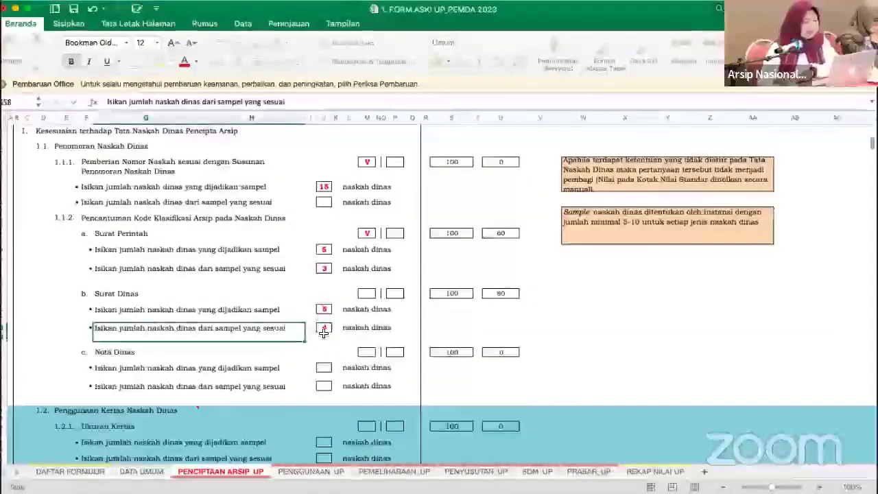
left_click(508, 293)
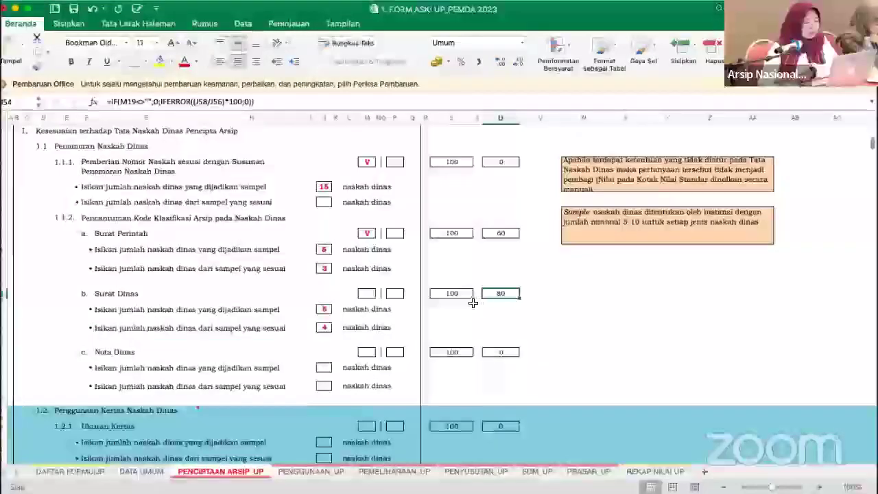
left_click(454, 293)
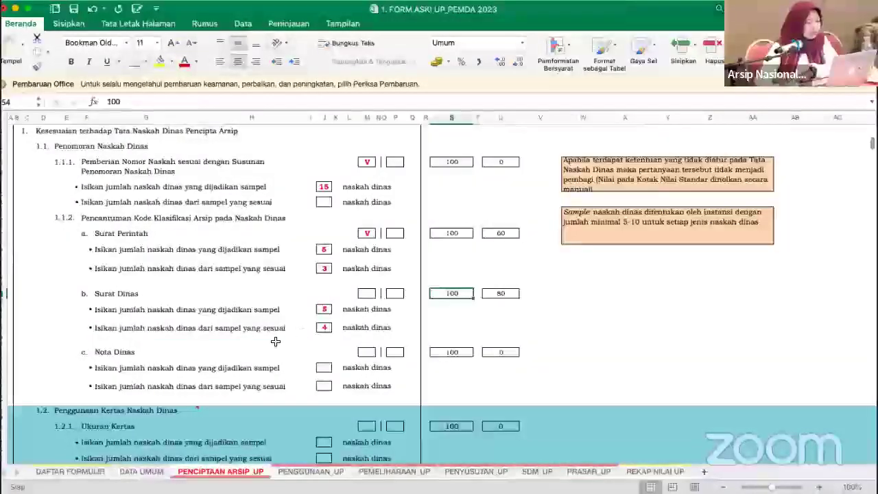
- Enter 5 sampled and 5 conforming naskah dinas for Nota Dinas under item 1.1.2
scroll(275, 341, "down", 1)
left_click(324, 334)
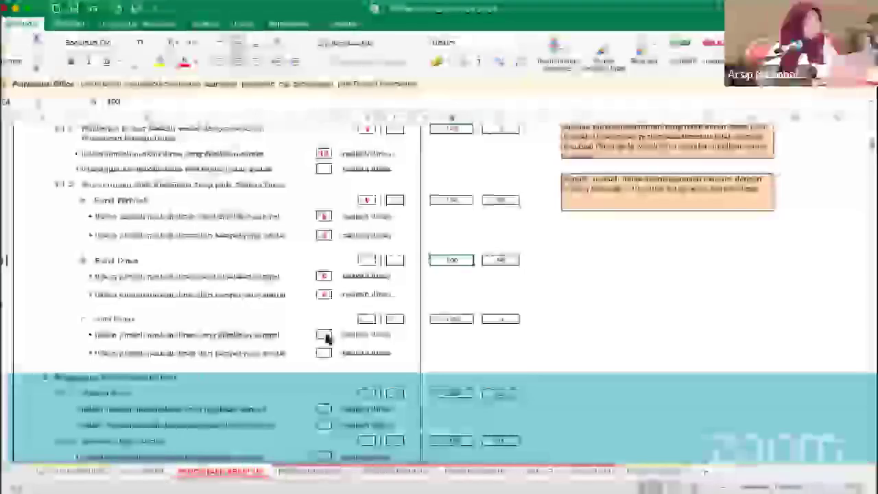
type("5")
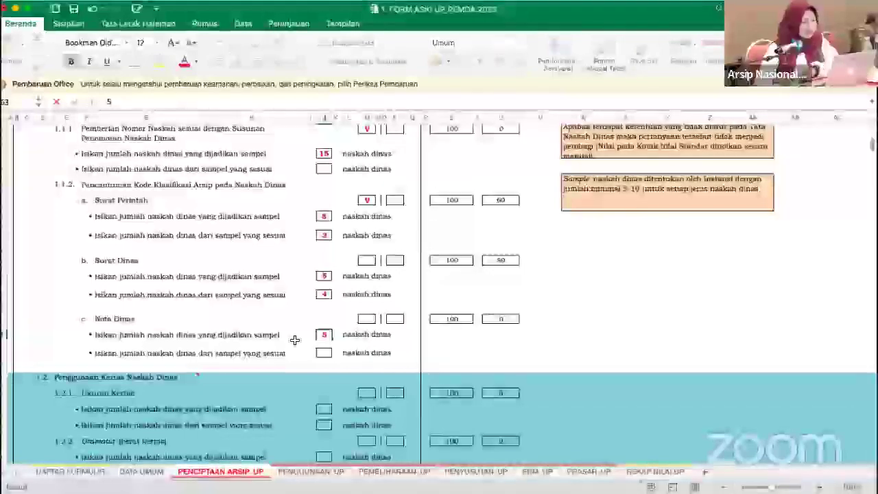
left_click(295, 336)
left_click(325, 353)
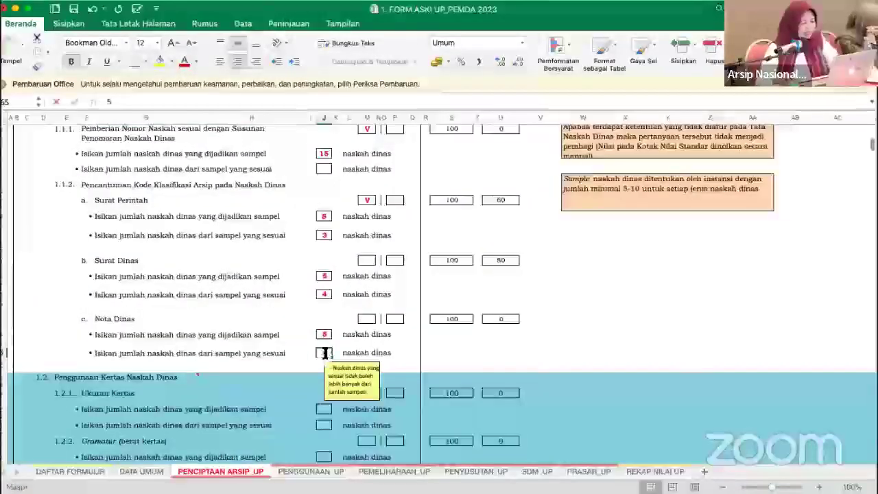
type("5")
left_click(291, 317)
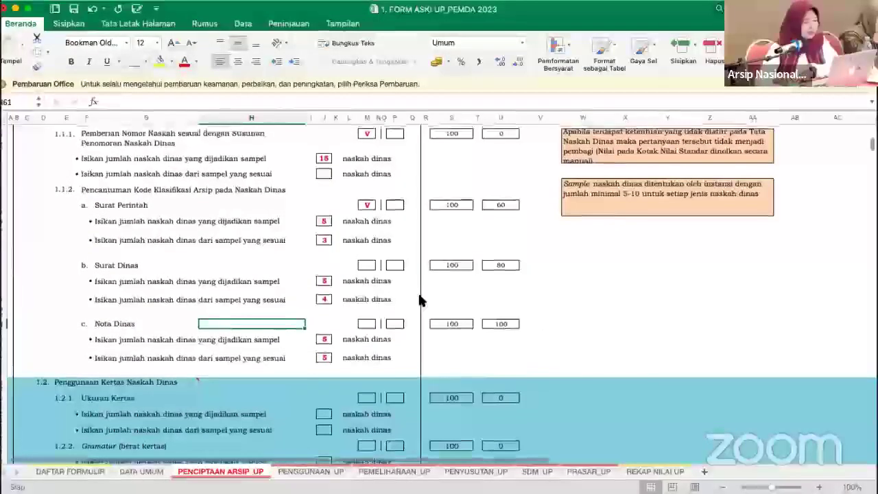
- Enter 3 as the number of conforming naskah dinas under item 1.1.1, and replace it with 12
scroll(420, 299, "up", 3)
scroll(421, 299, "up", 3)
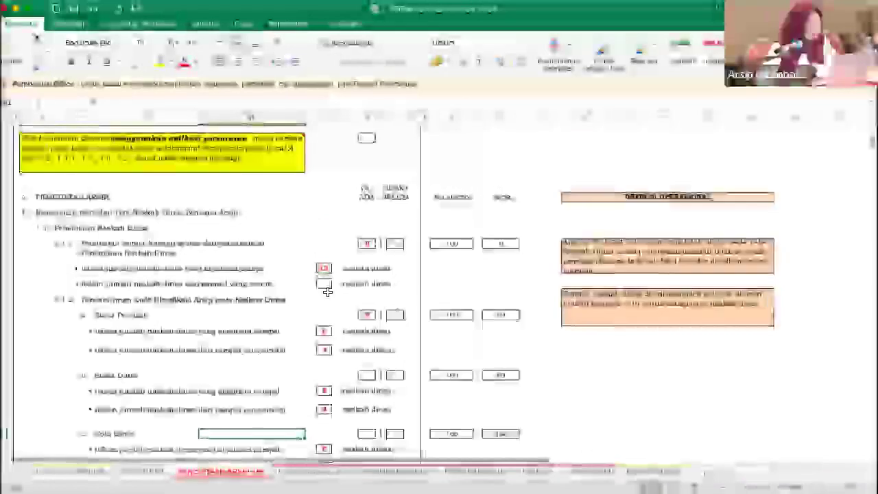
scroll(340, 330, "down", 1)
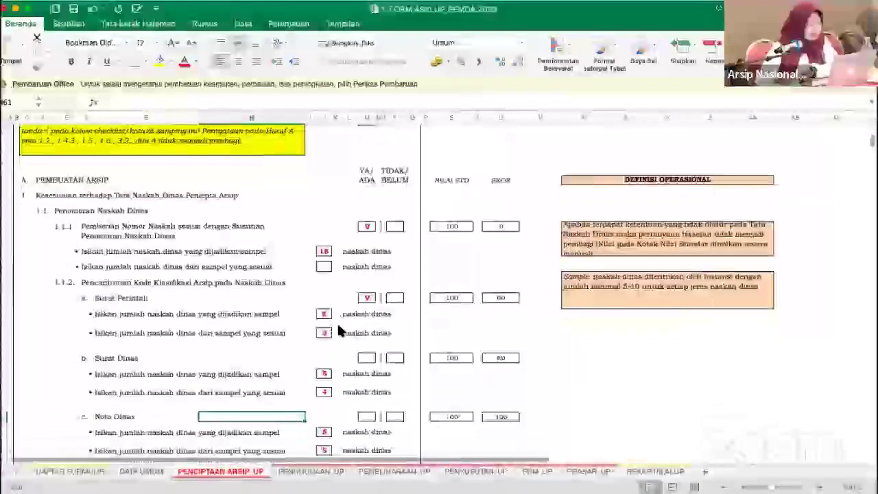
scroll(338, 330, "down", 2)
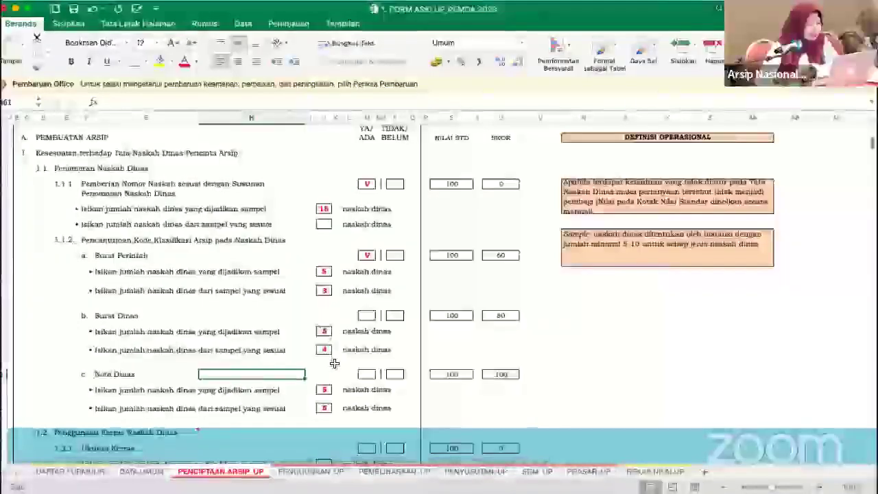
left_click(323, 224)
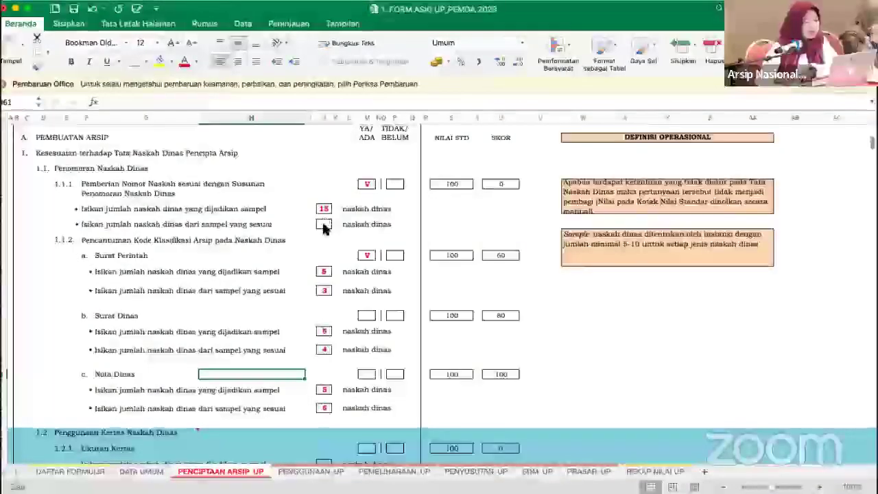
type("3")
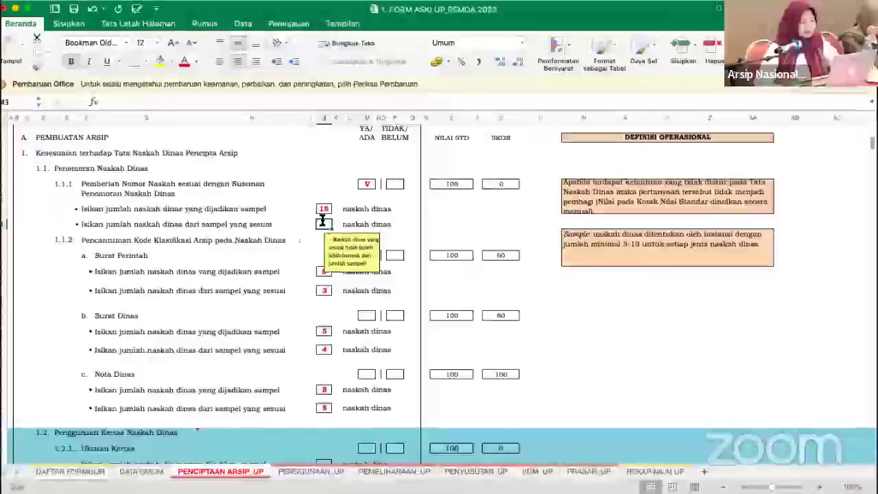
left_click(303, 253)
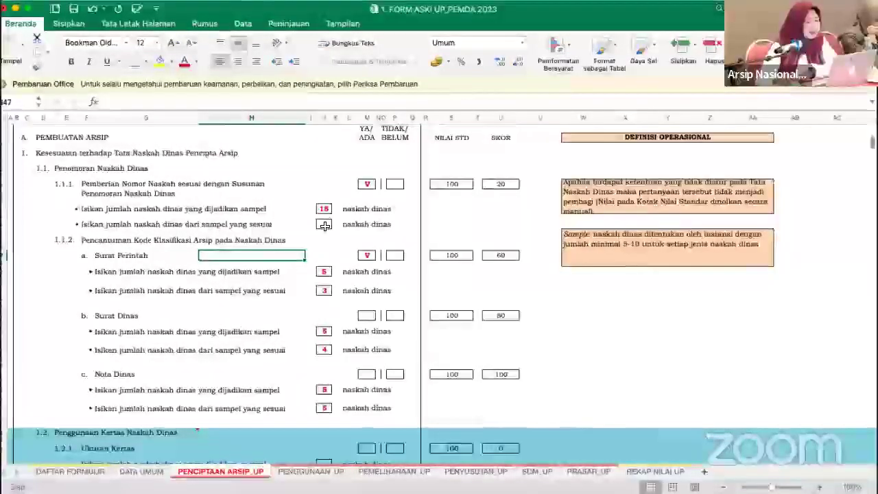
left_click(327, 224)
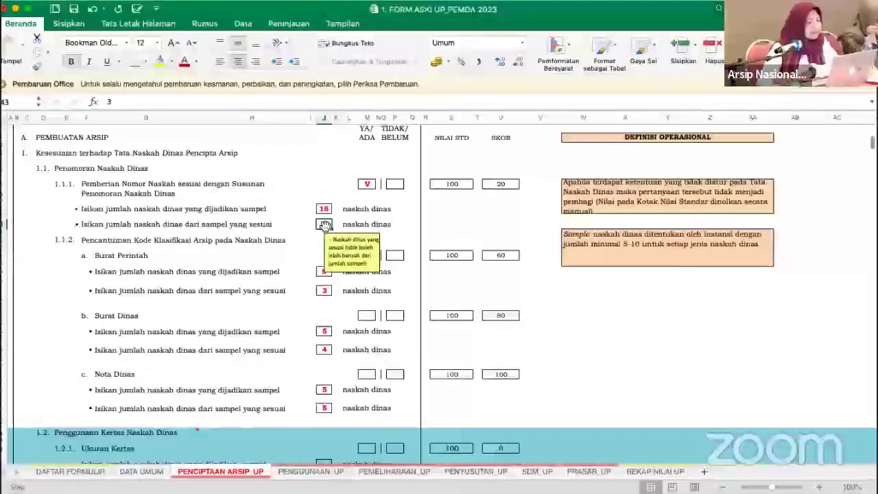
left_click(286, 247)
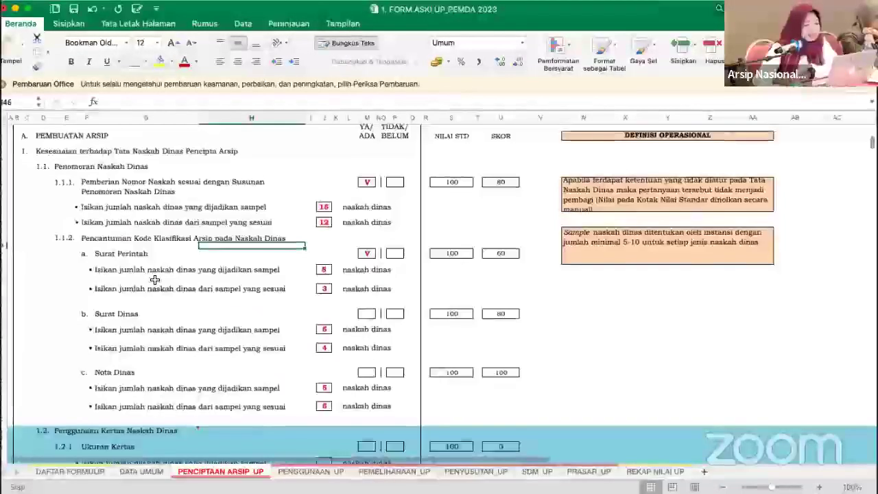
- Mark item 1.2.1 Ukuran Kertas as YA/ADA with a V
scroll(153, 277, "down", 1)
scroll(155, 279, "down", 5)
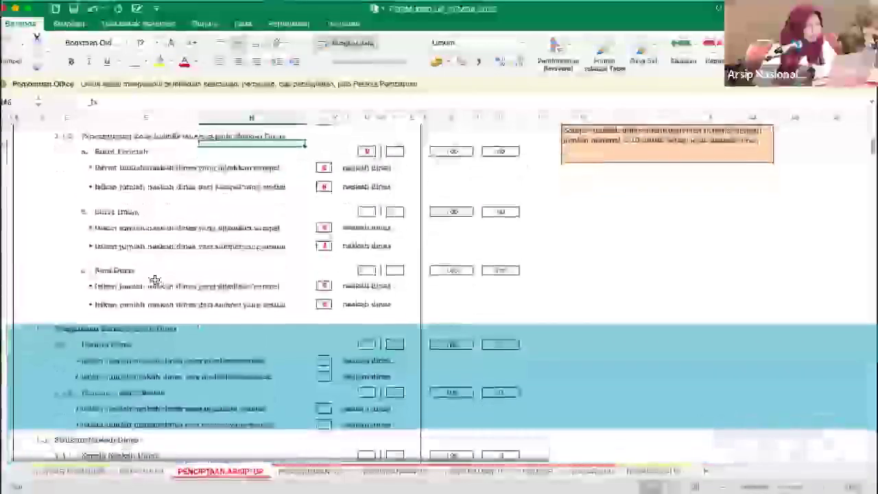
scroll(155, 280, "down", 4)
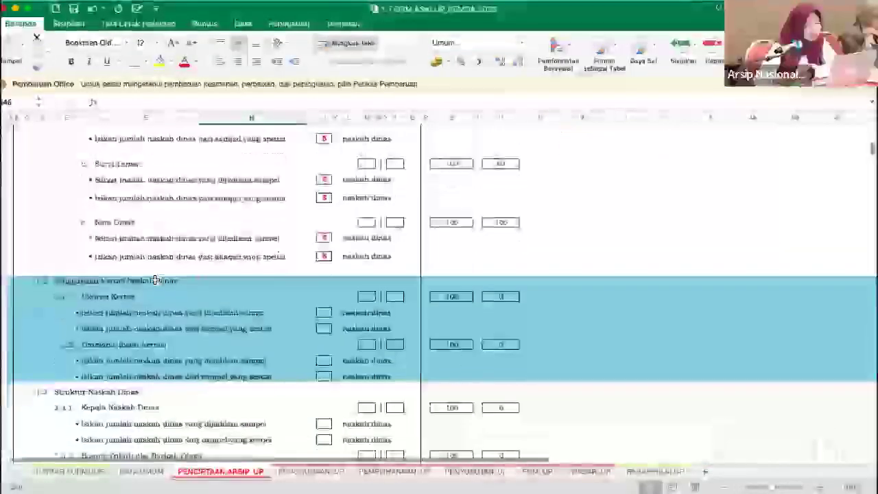
scroll(154, 279, "down", 1)
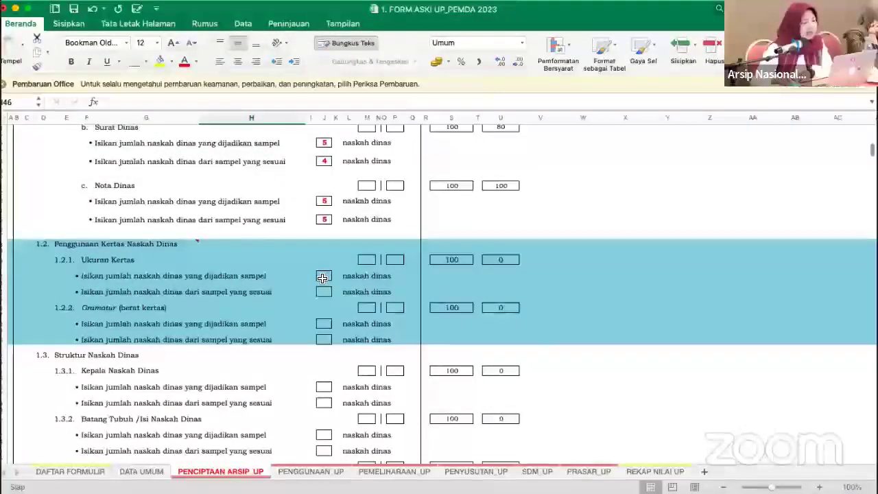
left_click(366, 260)
type("V")
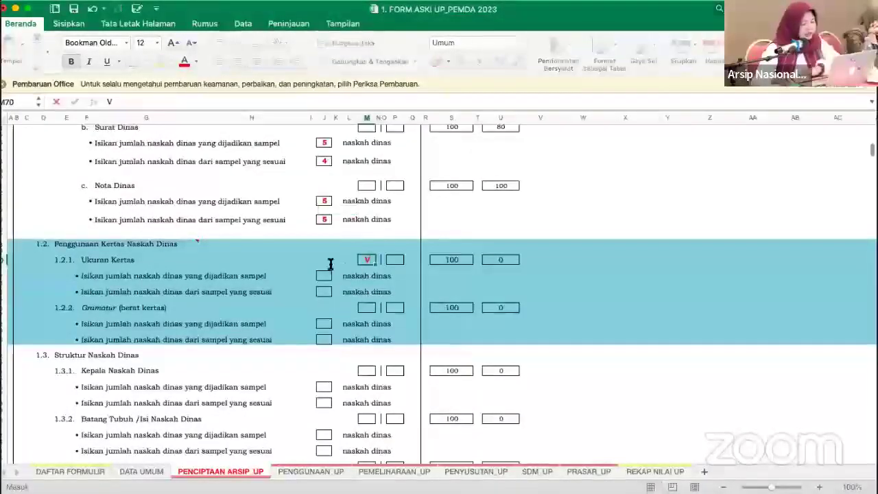
left_click(267, 238)
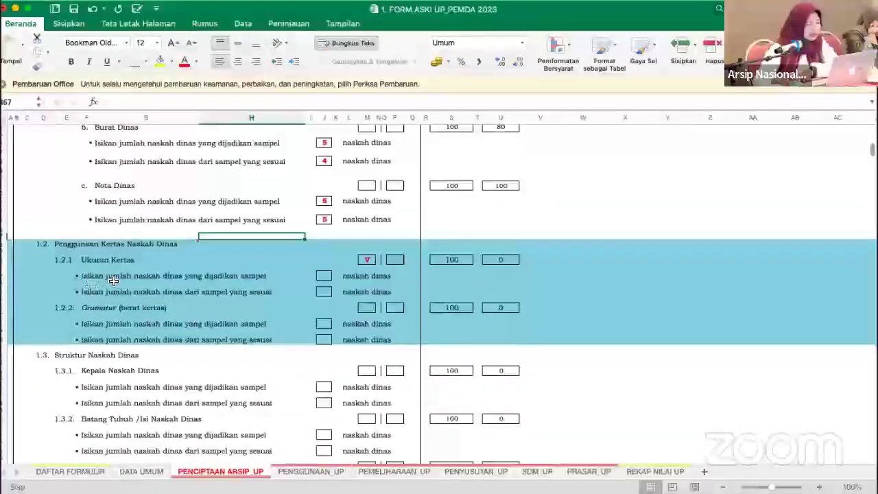
- Enter 5 sampled and 2 conforming naskah dinas under item 1.2.1 Ukuran Kertas, and check its score formula
left_click(323, 275)
type("5")
key("Return")
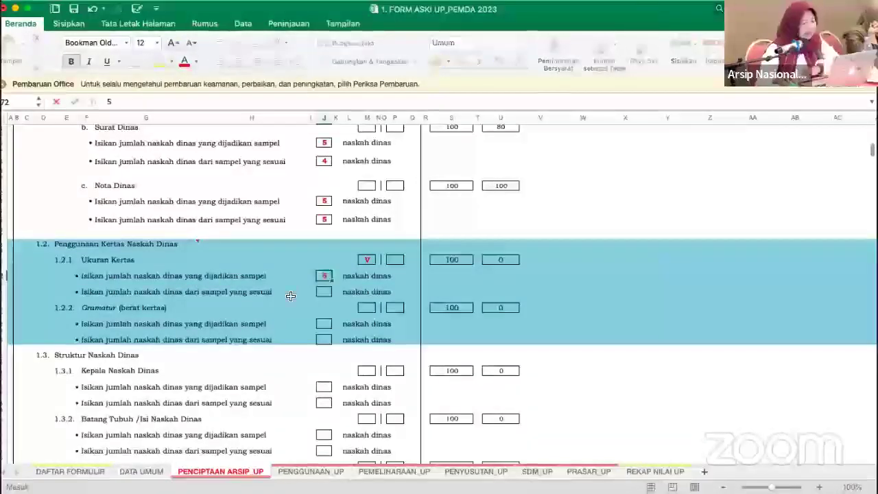
left_click(230, 295)
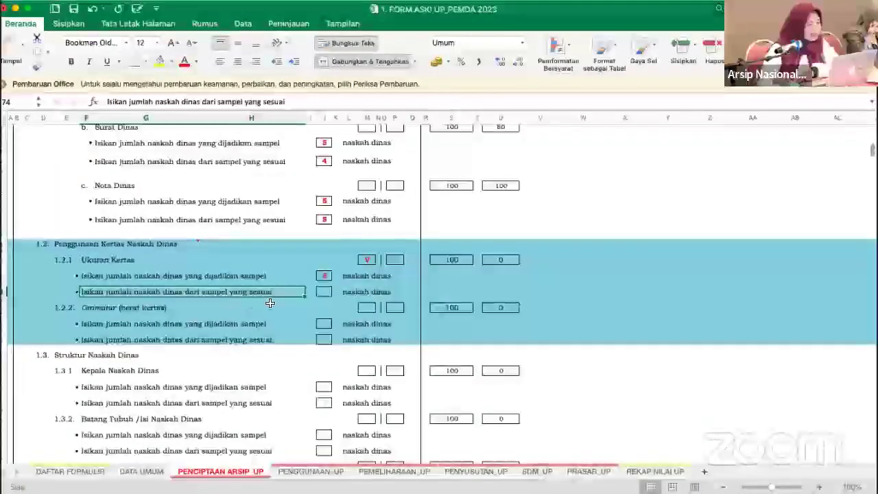
left_click(327, 293)
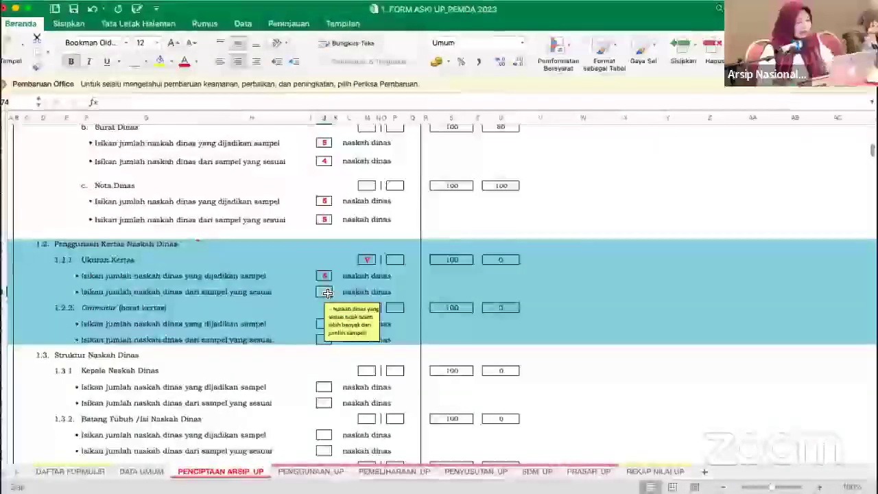
type("2")
left_click(302, 309)
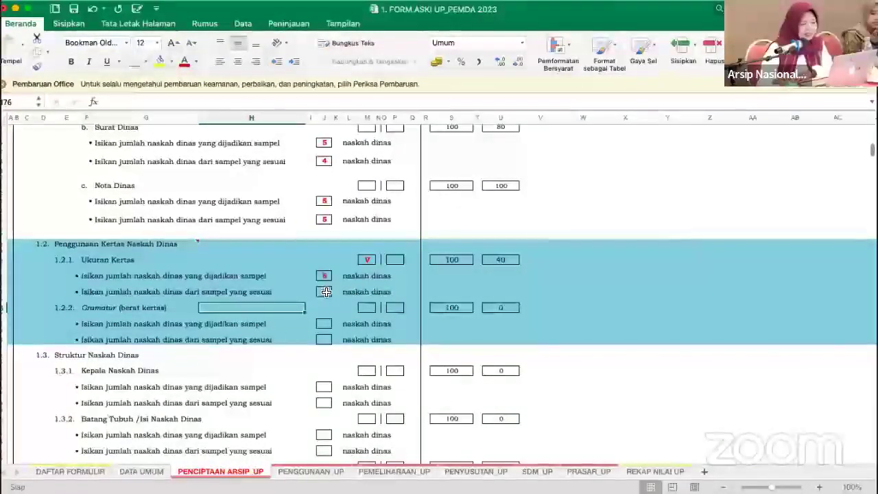
left_click(510, 259)
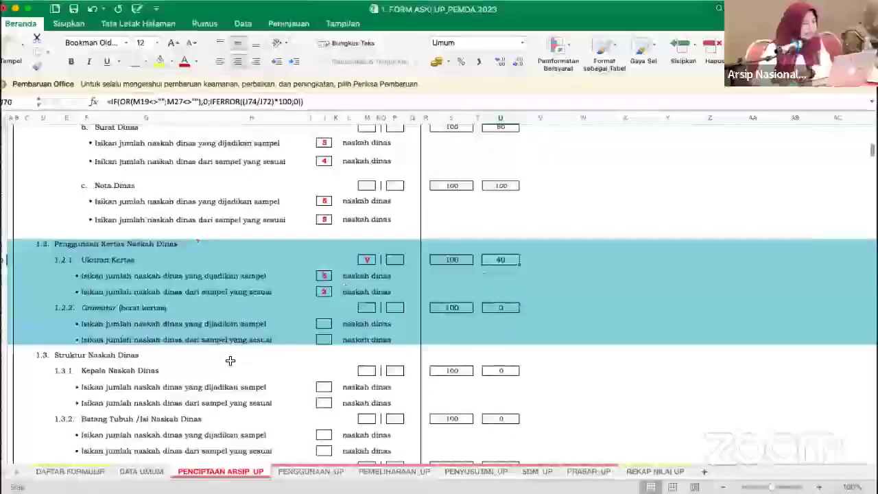
- Change the sample count under item 1.2.1 Ukuran Kertas to 15 naskah dinas, with 2 as the conforming count
scroll(231, 360, "down", 1)
scroll(230, 360, "down", 1)
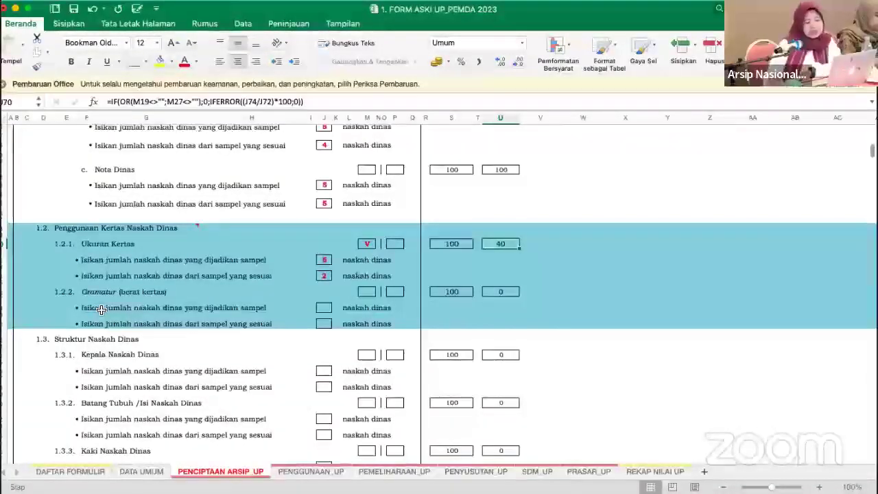
left_click(325, 309)
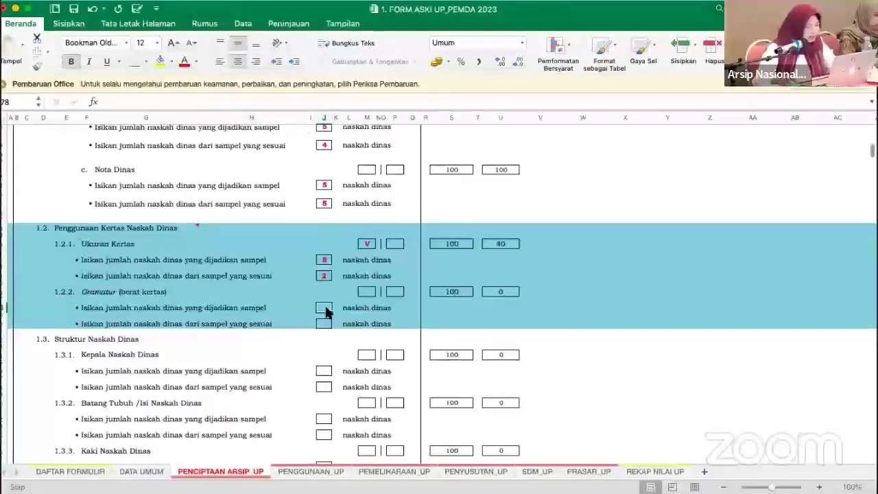
left_click(326, 260)
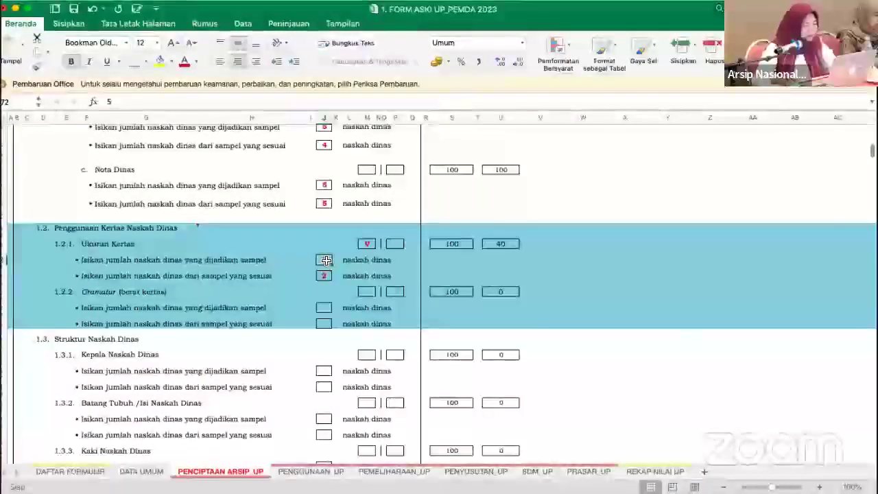
type("15")
key("Return")
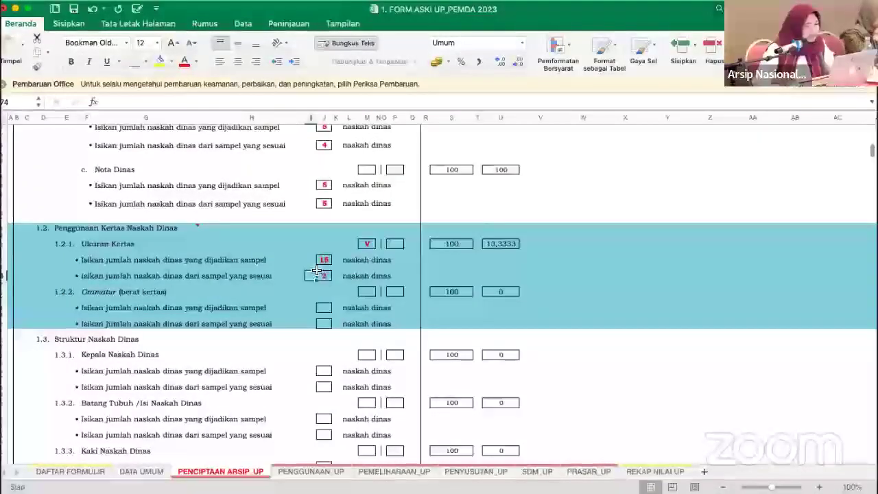
type("2")
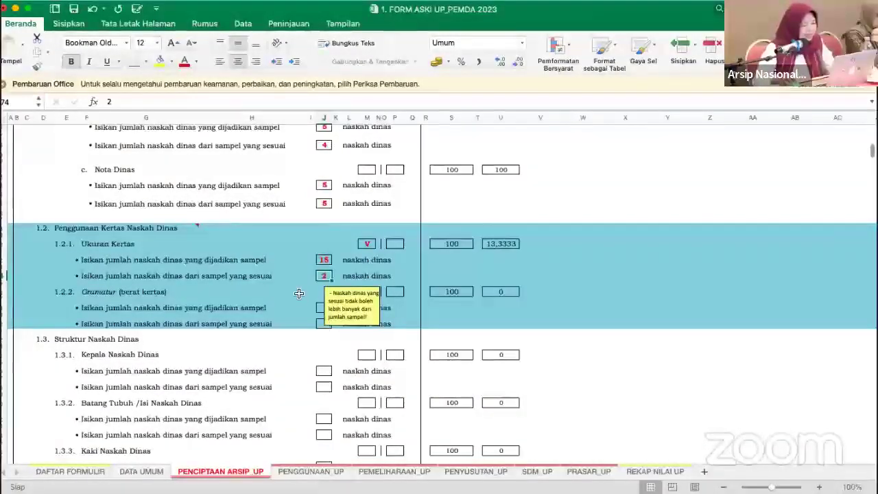
- Set the number of conforming naskah dinas under item 1.2.1 Ukuran Kertas to 13
left_click(323, 275)
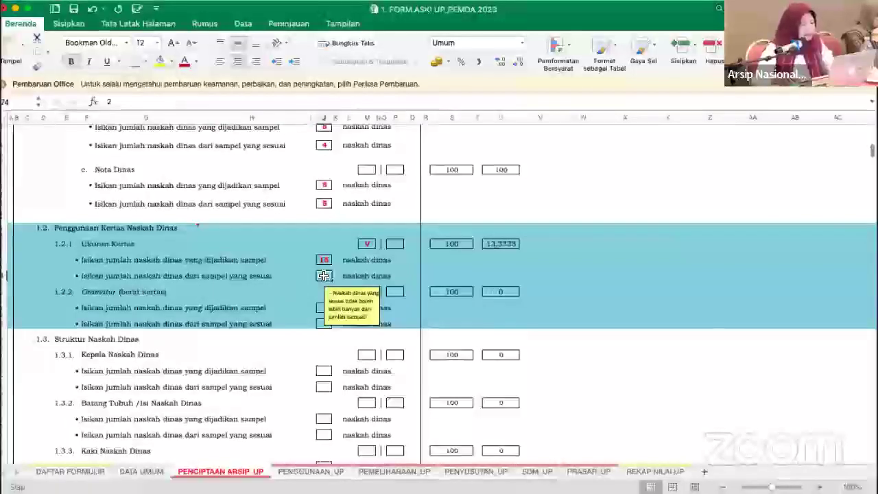
type("13")
left_click(290, 290)
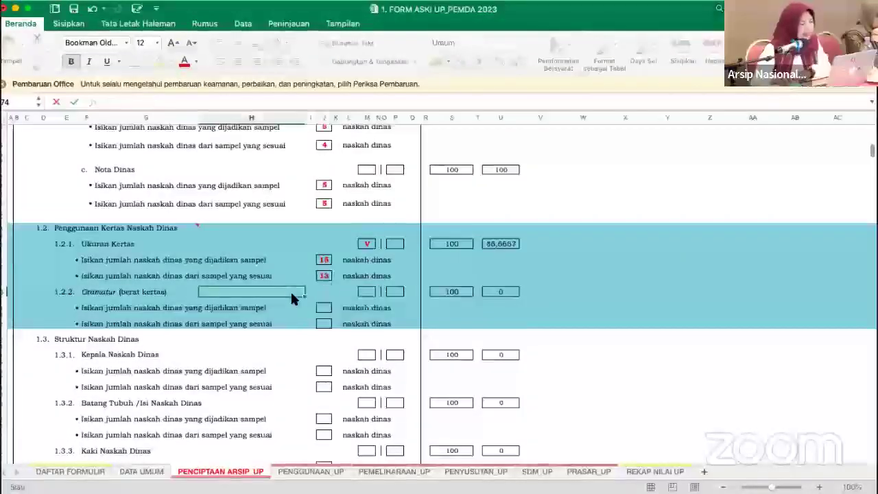
- Enter 15 sampled and 14 conforming naskah dinas under item 1.2.2 Gramatur (berat kertas)
left_click(326, 309)
type("15")
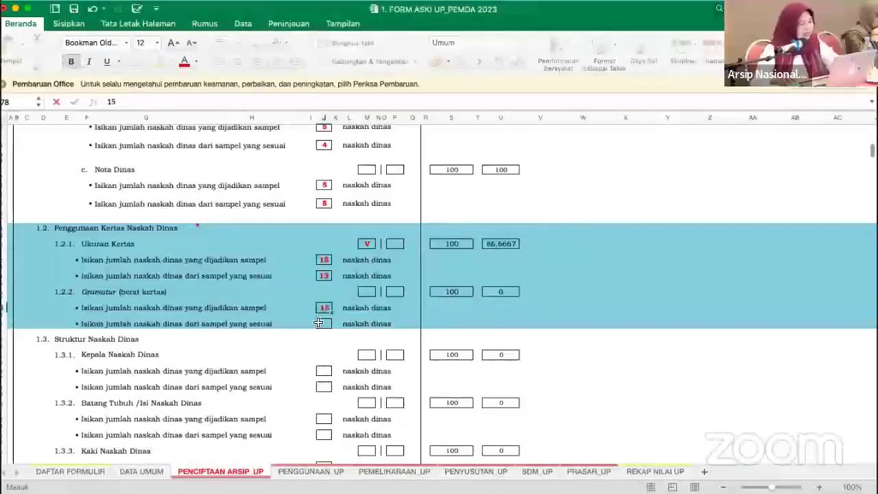
left_click(291, 335)
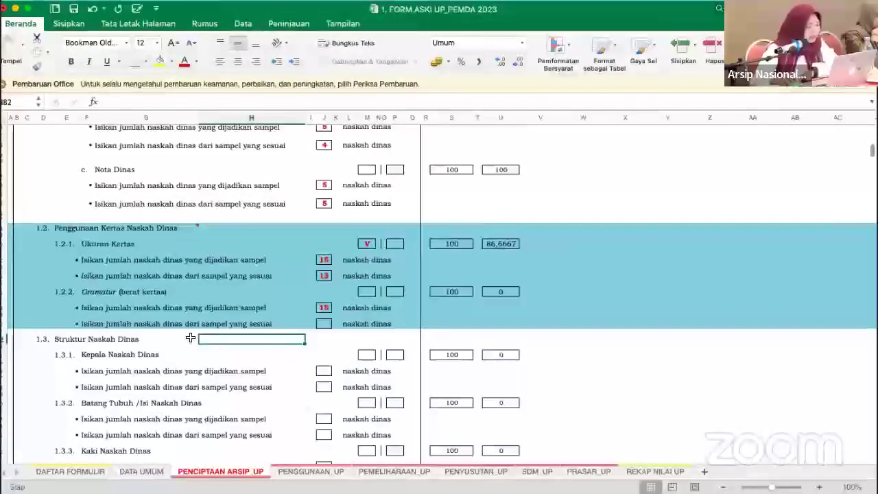
left_click(323, 322)
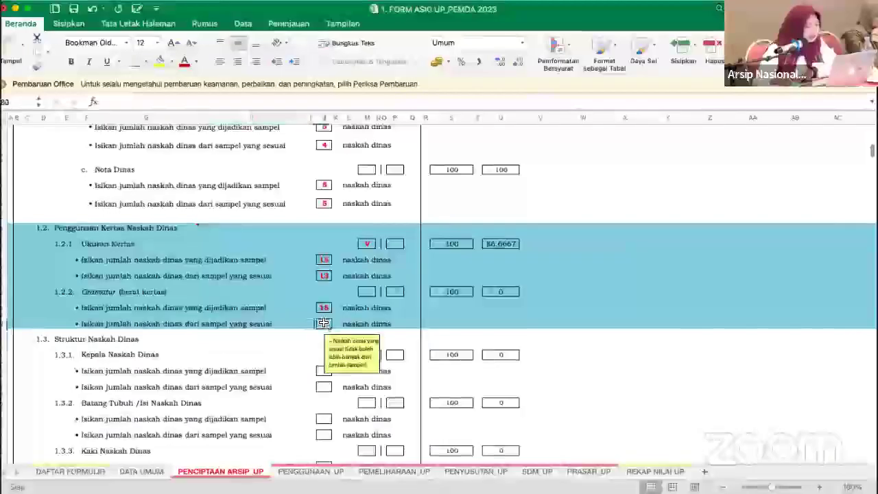
type("14")
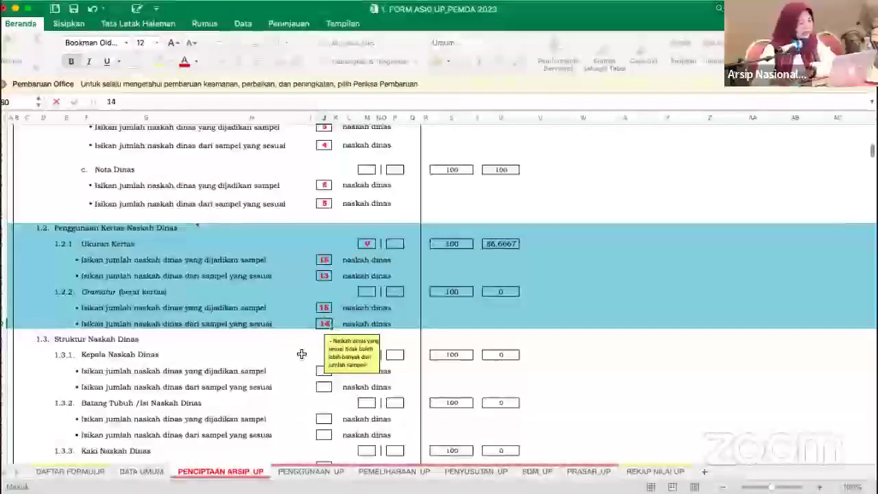
left_click(301, 354)
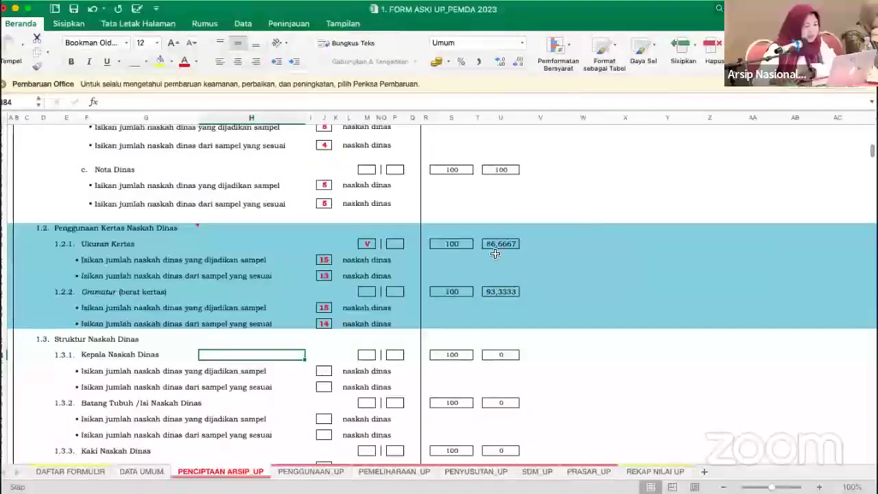
- Mark item 1.3.1 Kepala Naskah Dinas as YA/ADA with a V, clearing any number entered there by mistake
scroll(481, 329, "down", 2)
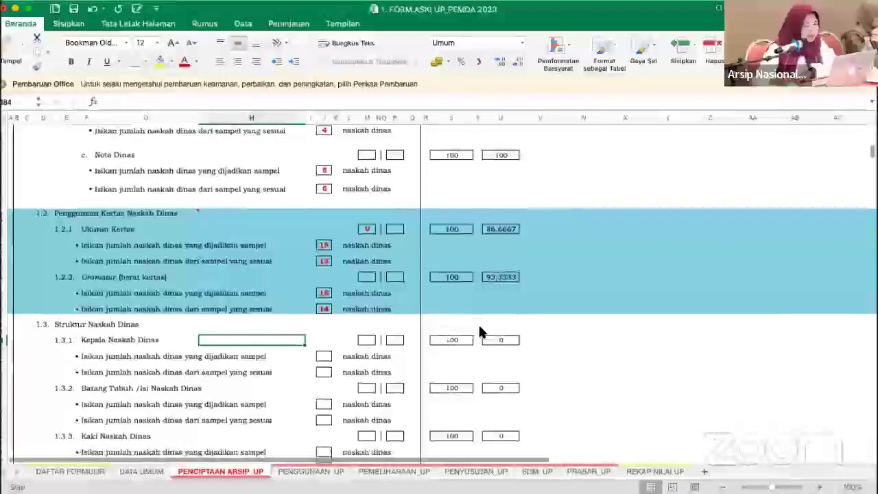
scroll(479, 328, "down", 4)
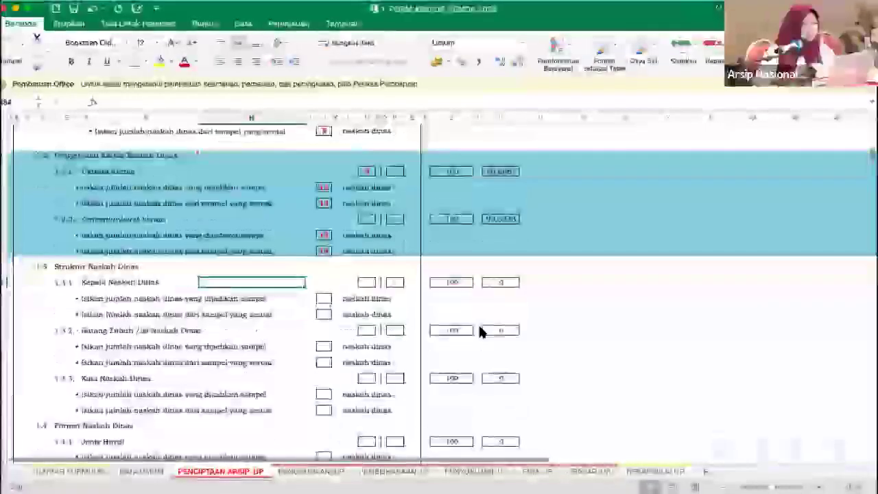
scroll(479, 332, "down", 3)
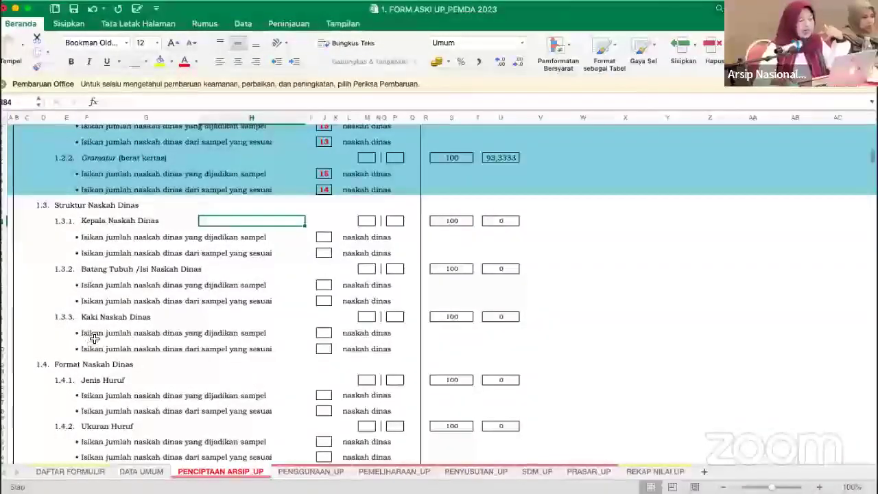
left_click(94, 238)
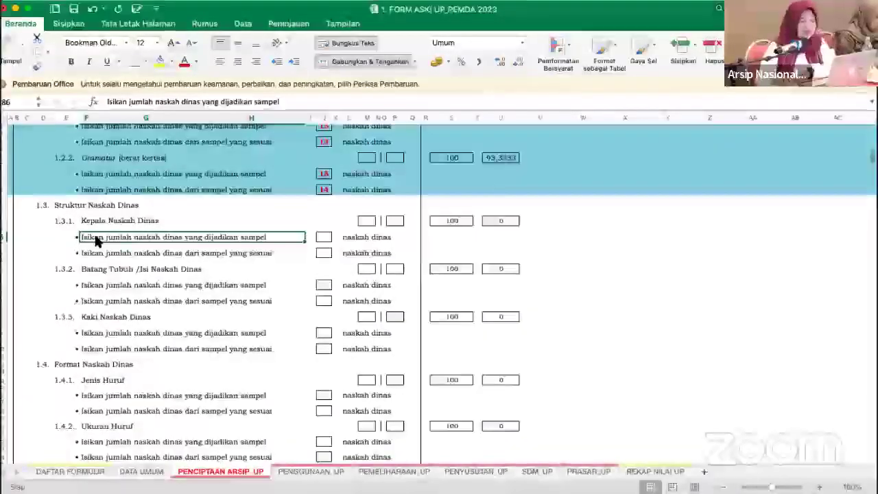
left_click(370, 222)
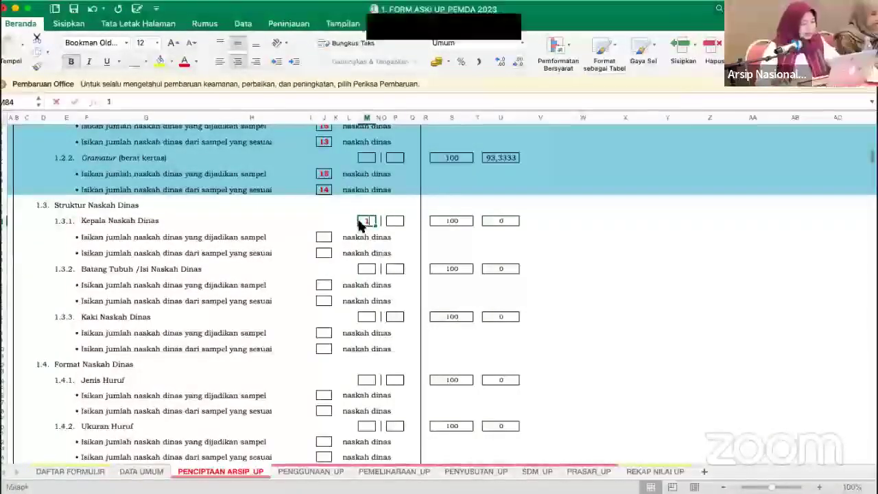
type("1")
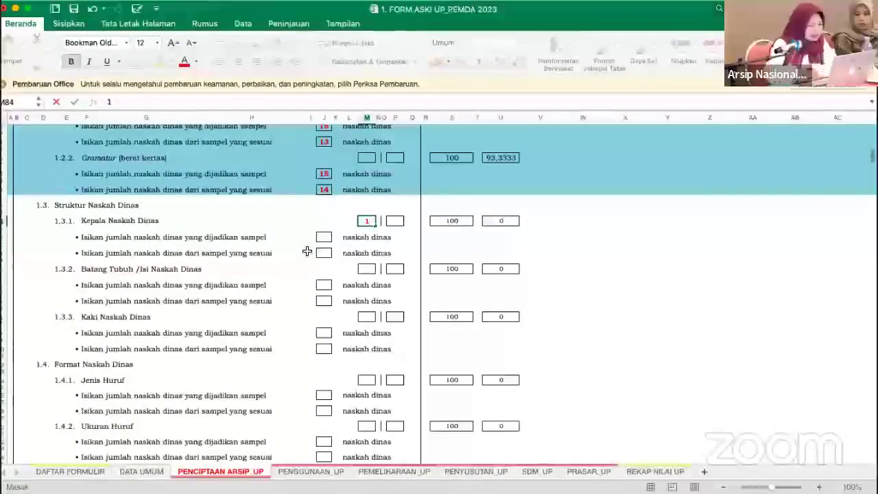
left_click(371, 218)
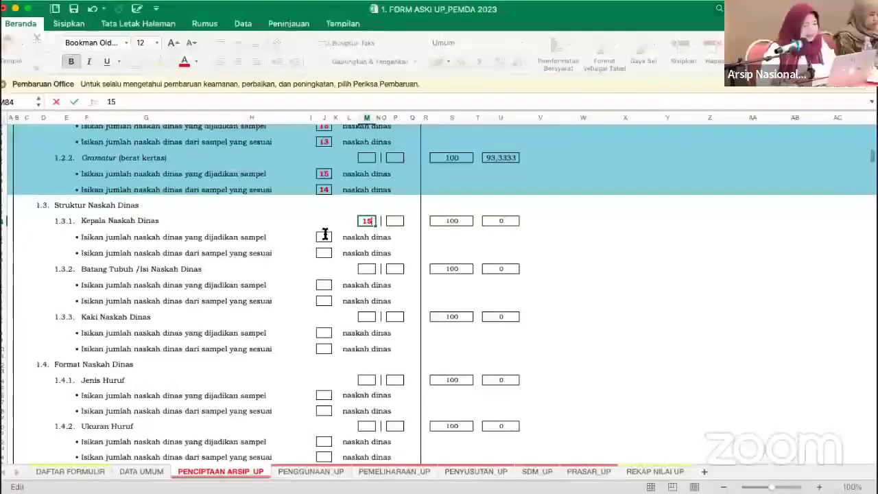
key("BackSpace")
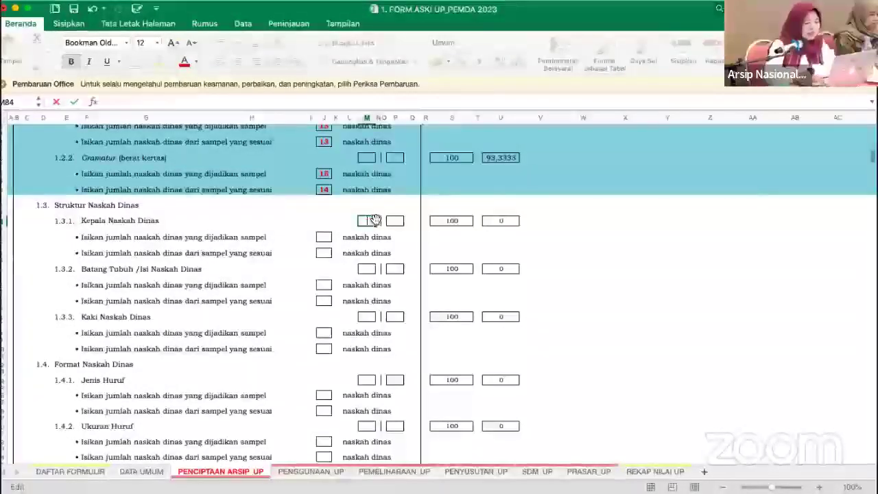
type("V")
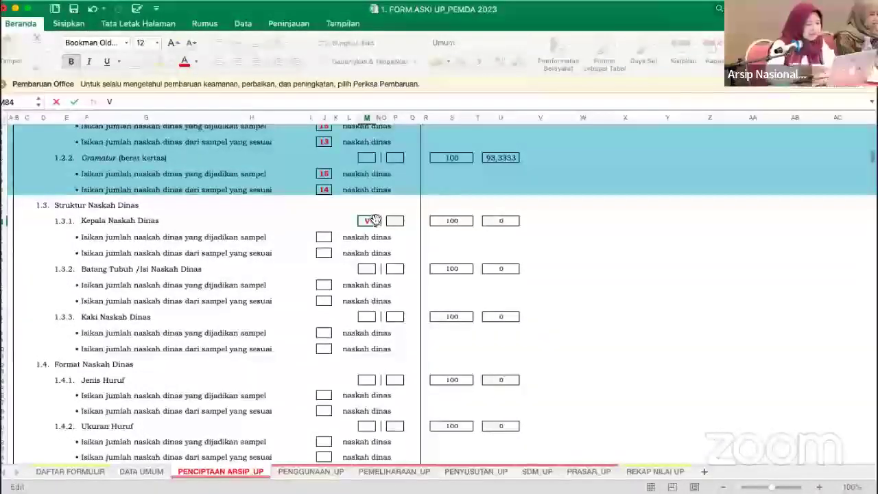
- Enter 15 sampled and 15 conforming naskah dinas under item 1.3.1 Kepala Naskah Dinas
left_click(322, 240)
type("15")
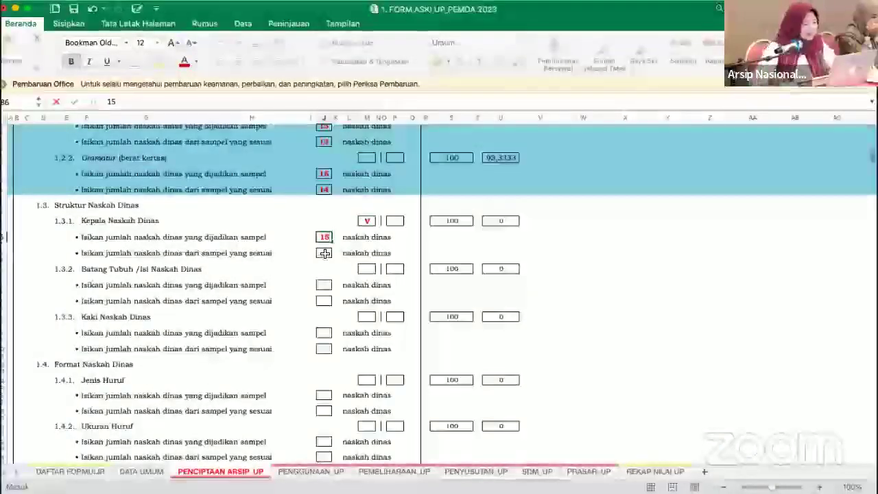
left_click(325, 252)
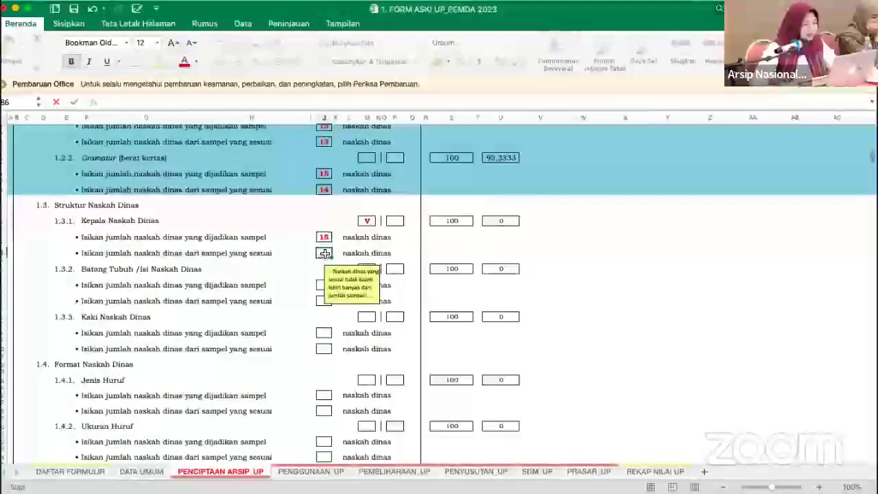
type("15")
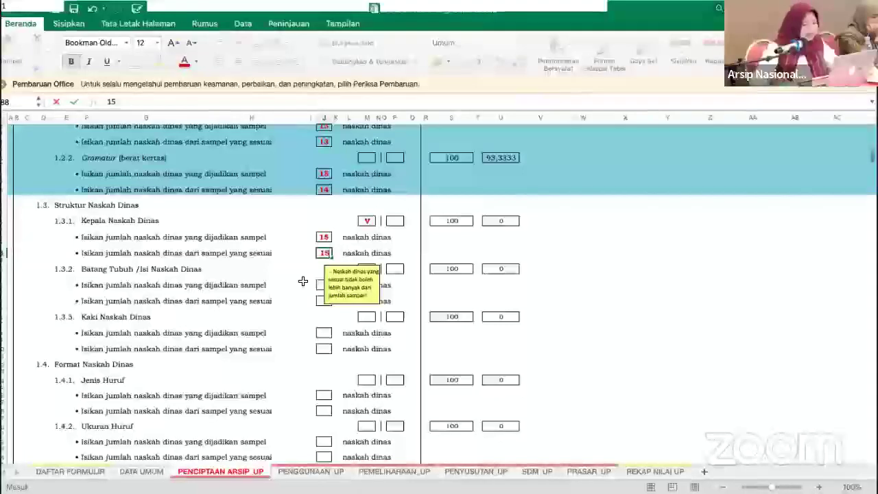
double_click(293, 274)
key("Escape")
left_click(302, 286)
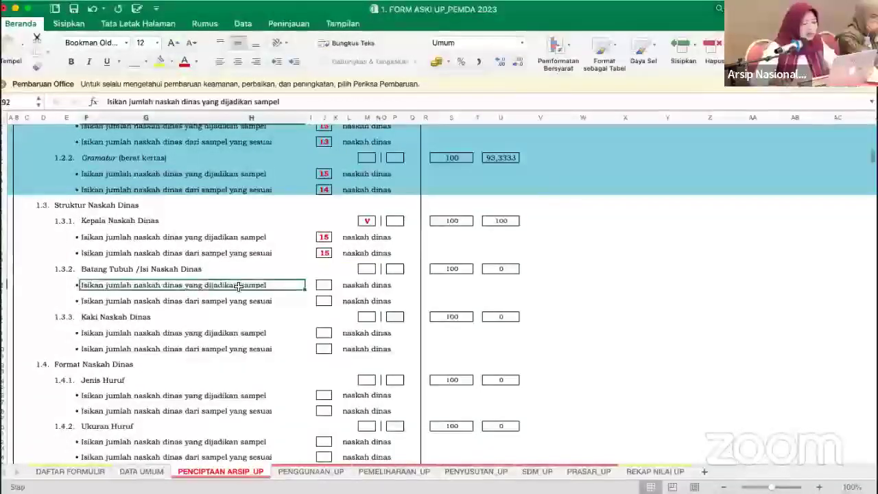
- Enter 15 sampled and 15 conforming naskah dinas under item 1.3.2 Batang Tubuh/Isi Naskah Dinas
double_click(323, 285)
type("1")
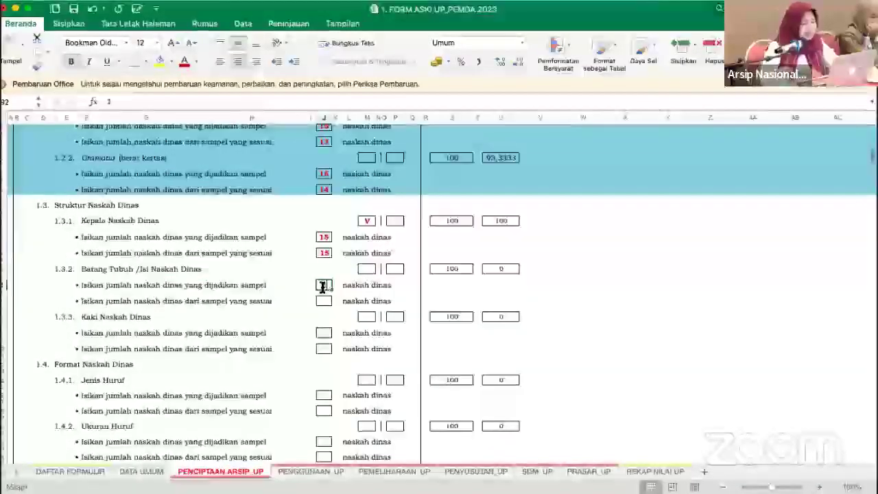
type("5")
key("Return")
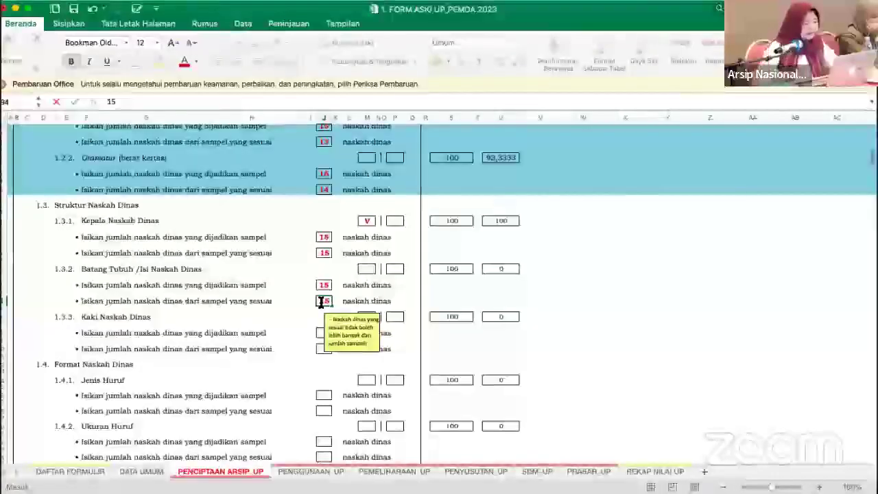
type("15")
key("Return")
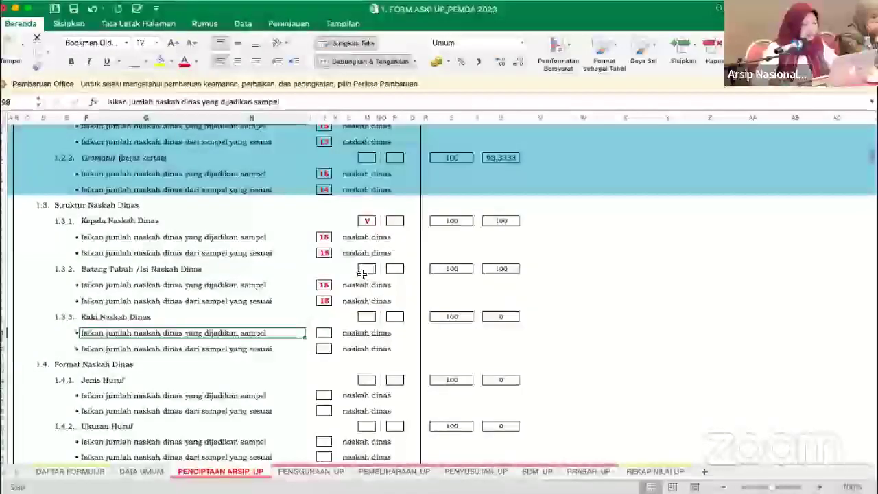
- Mark item 1.3.2 Batang Tubuh/Isi Naskah Dinas as YA/ADA with a V
left_click(361, 272)
type("v")
key("Return")
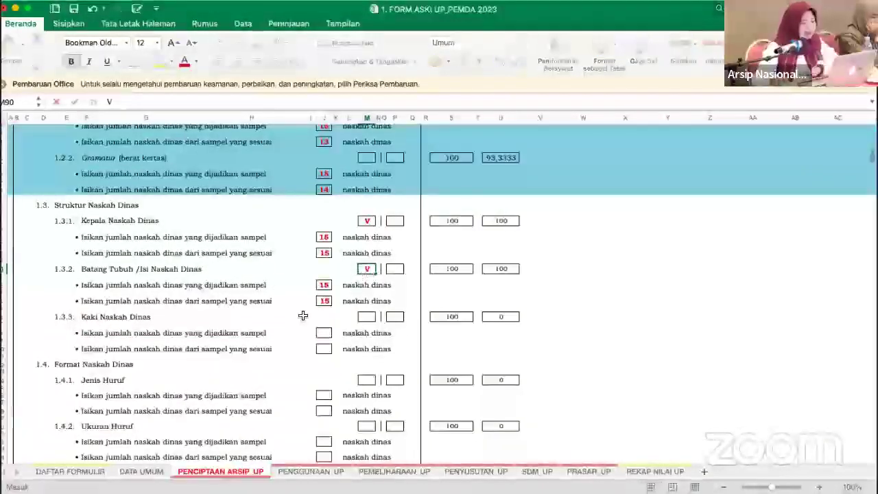
left_click(302, 316)
- Mark item 1.3.3 Kaki Naskah Dinas as YA/ADA with a V
scroll(206, 384, "down", 1)
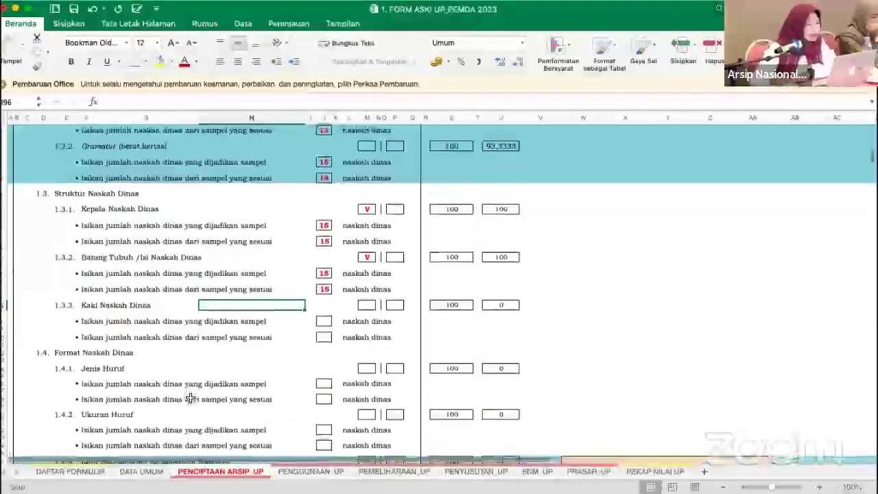
scroll(191, 396, "down", 1)
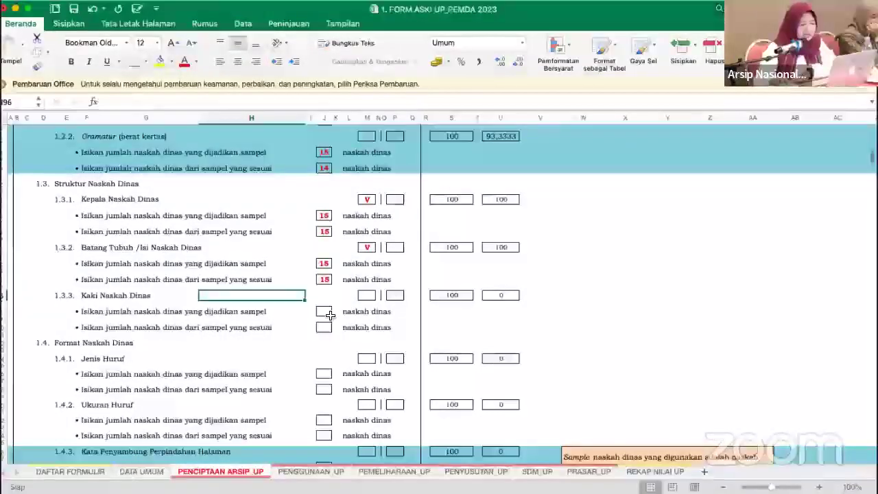
left_click(366, 294)
type("V")
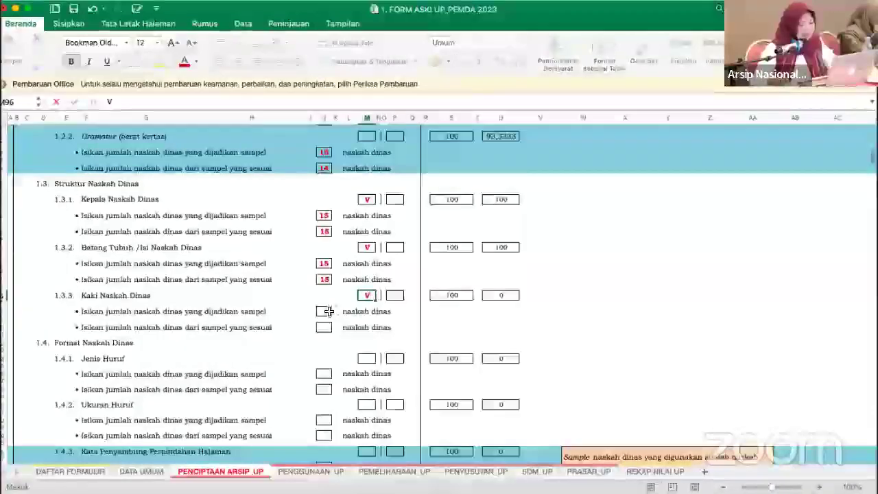
- Enter 15 sampled and 15 conforming naskah dinas under item 1.3.3 Kaki Naskah Dinas
left_click(331, 310)
type("1")
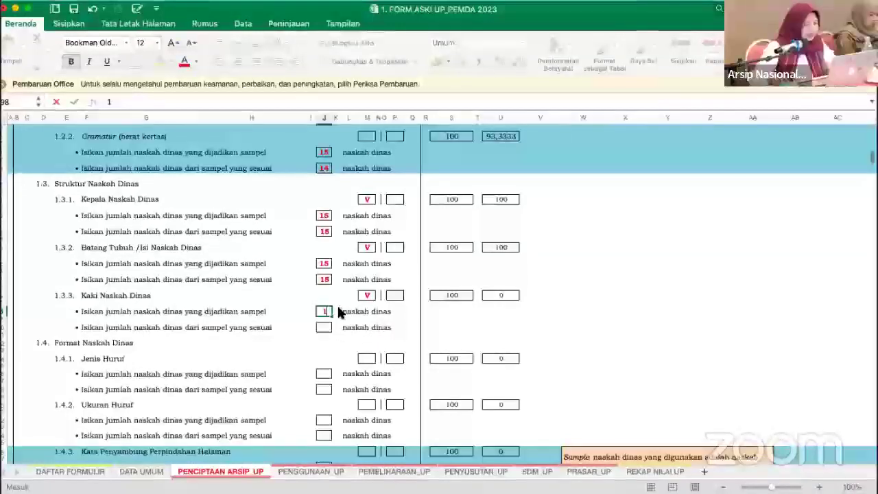
left_click(329, 310)
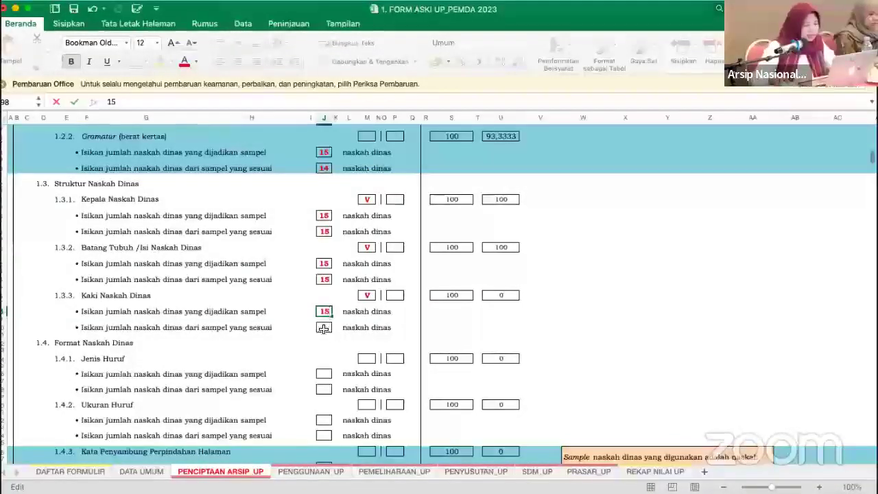
left_click(324, 328)
type("15")
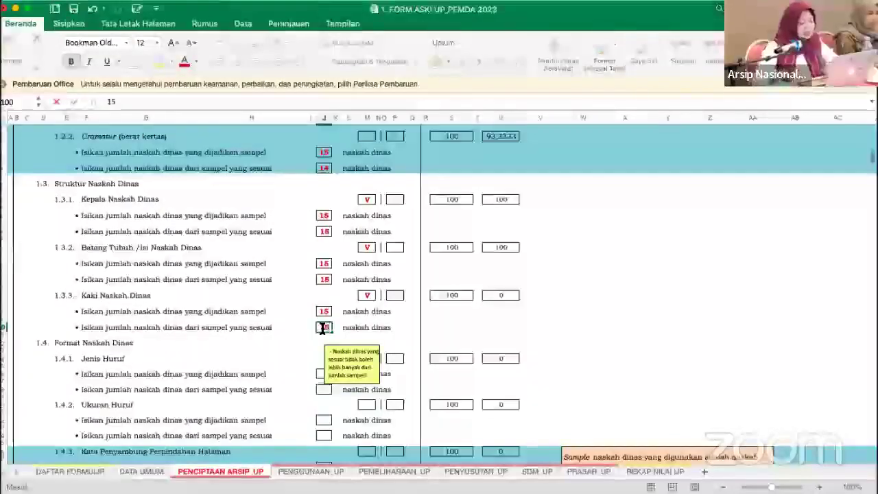
left_click(299, 361)
- Mark item 1.4.1 Jenis Huruf under Format Naskah Dinas as YA/ADA with a V
scroll(265, 366, "down", 1)
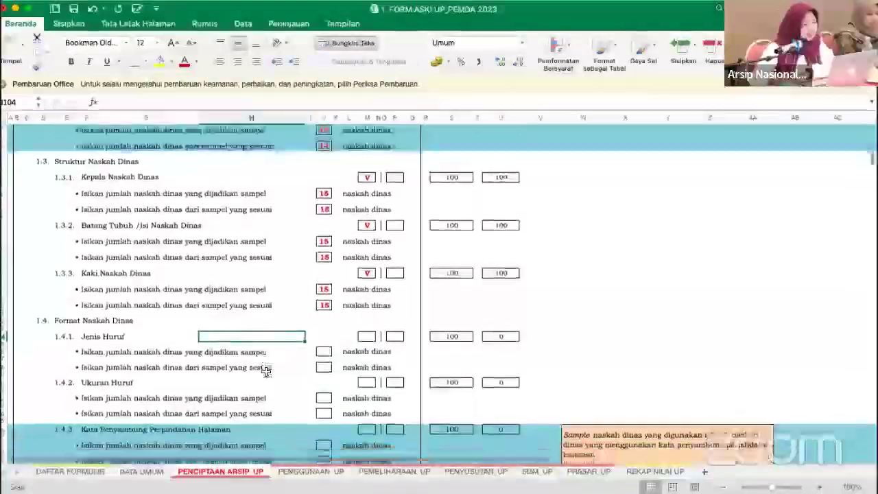
scroll(265, 371, "down", 2)
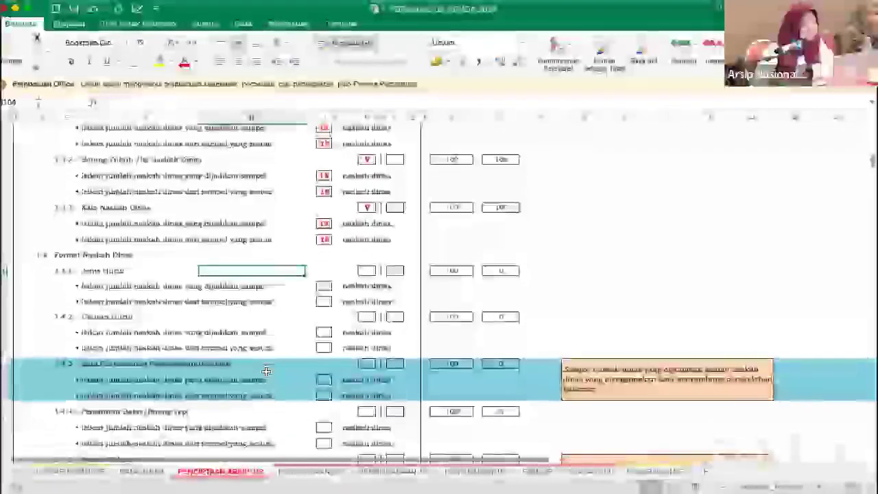
scroll(265, 371, "down", 1)
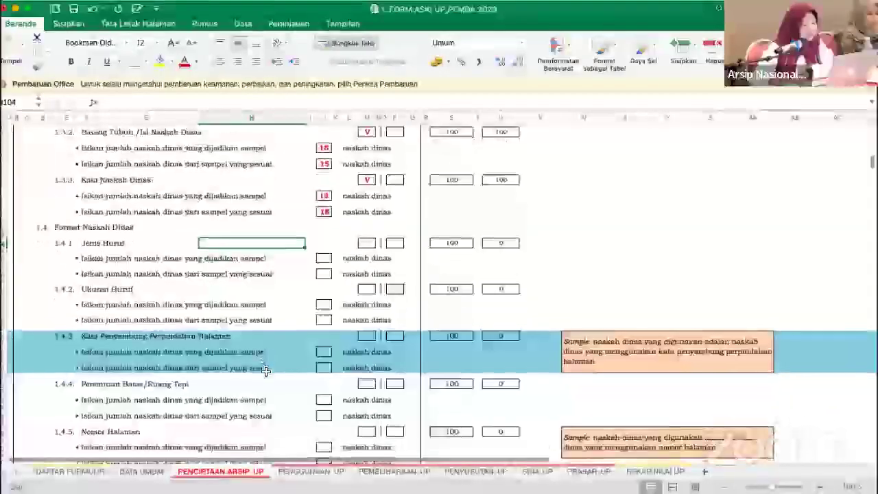
scroll(265, 371, "down", 1)
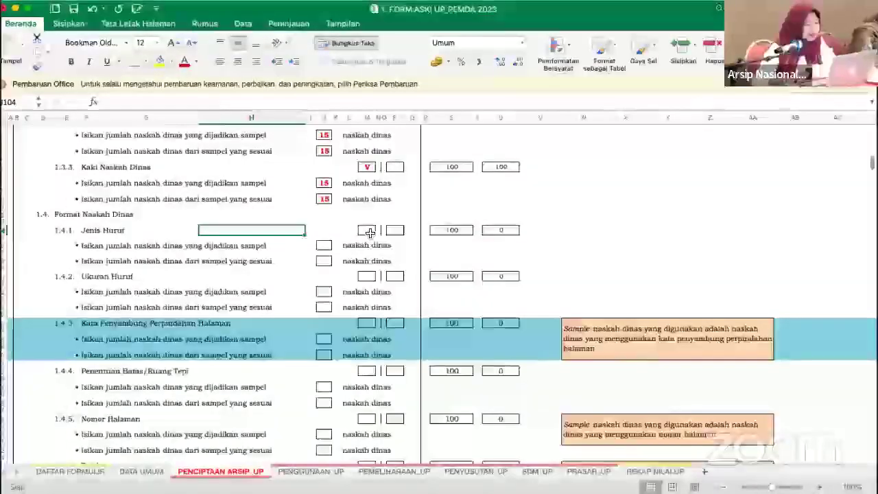
left_click(369, 232)
type("V")
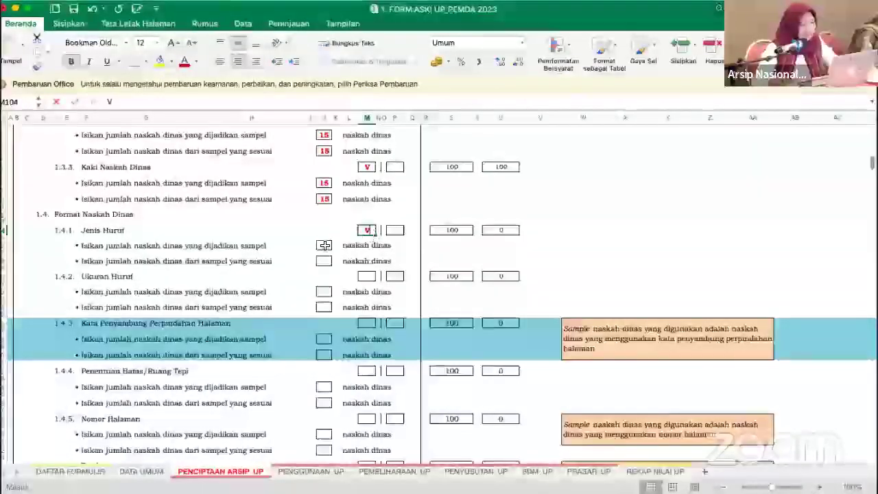
- Enter 15 sampled and 15 conforming naskah dinas under item 1.4.1 Jenis Huruf
left_click(324, 246)
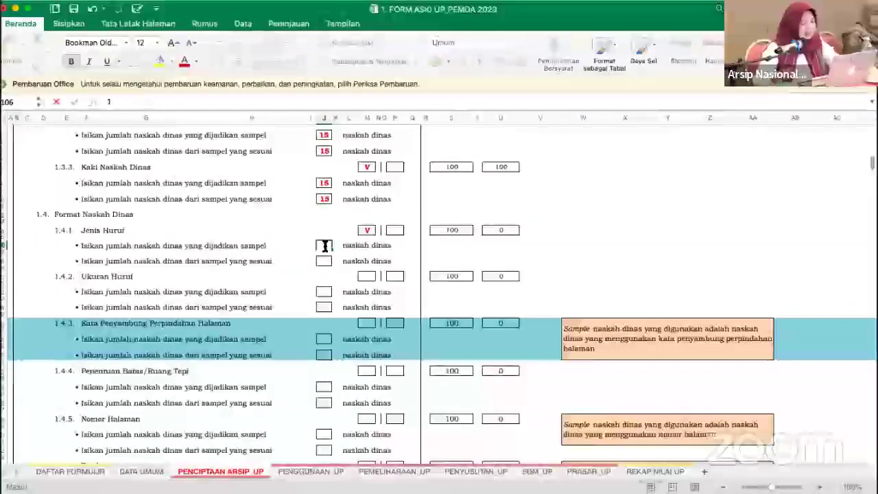
type("15")
left_click(322, 261)
type("15")
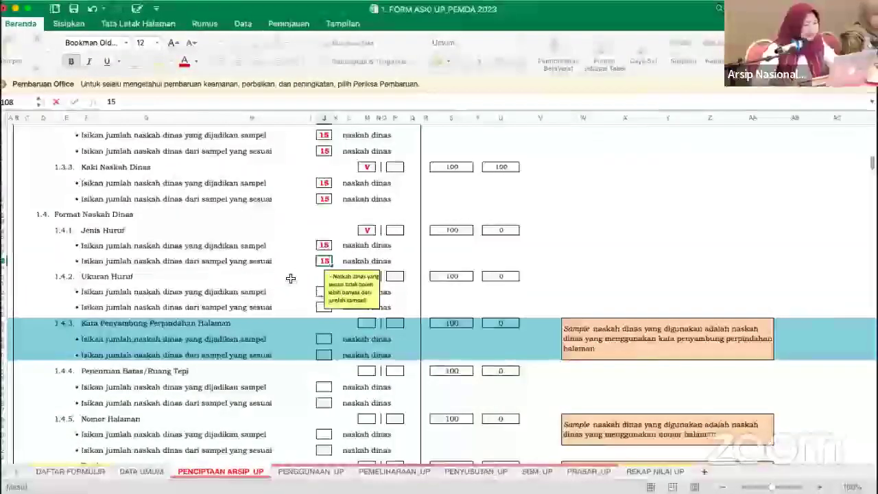
key("Return")
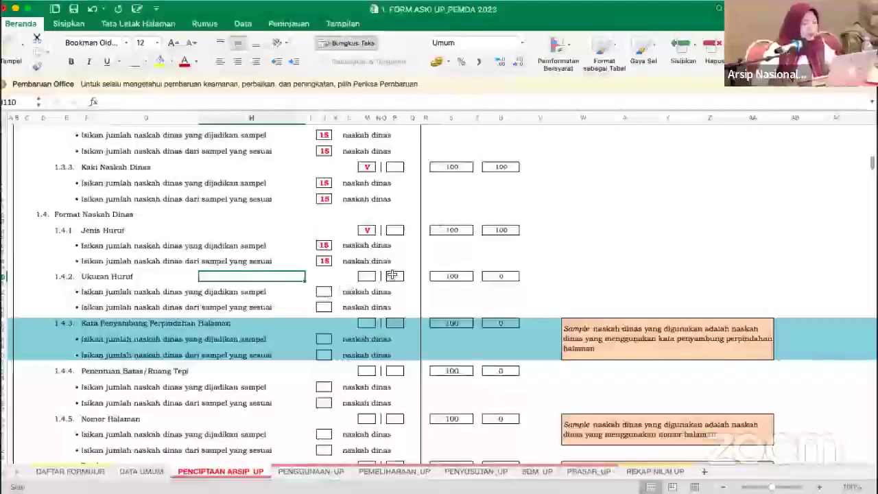
- Mark item 1.4.2 Ukuran Huruf as YA/ADA with a V and enter 15 sampled and 15 conforming naskah dinas
left_click(369, 276)
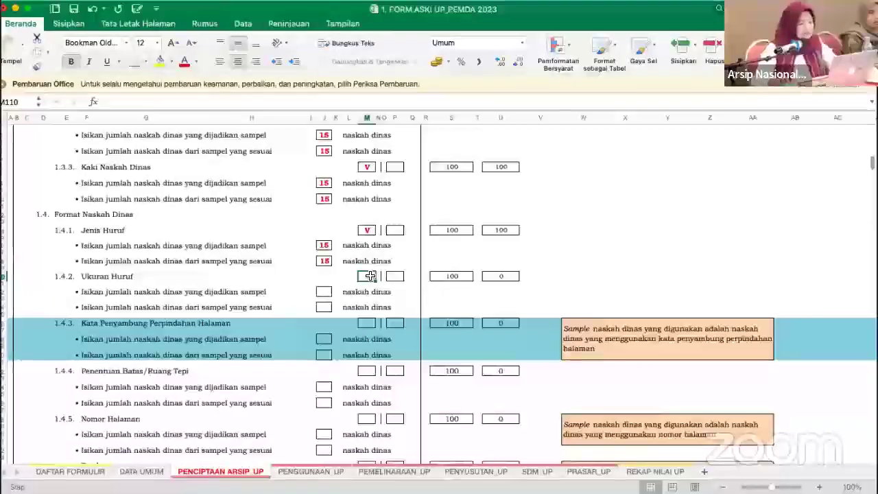
type("V")
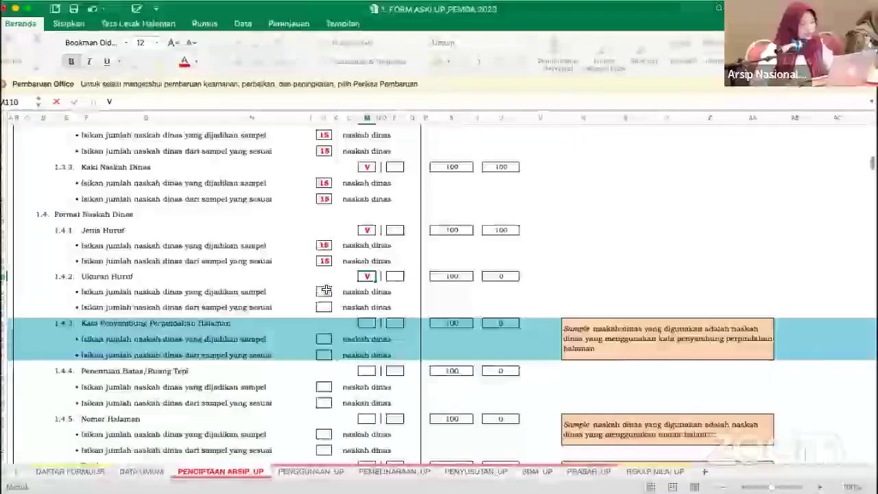
left_click(340, 294)
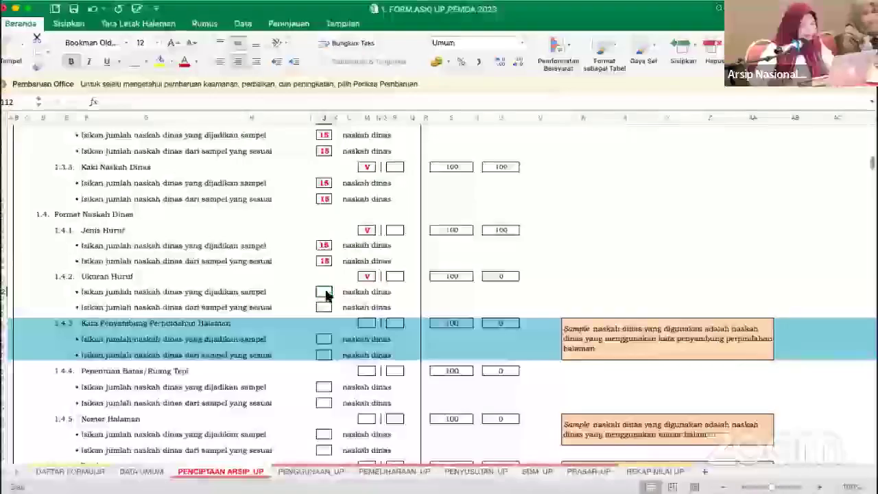
type("15")
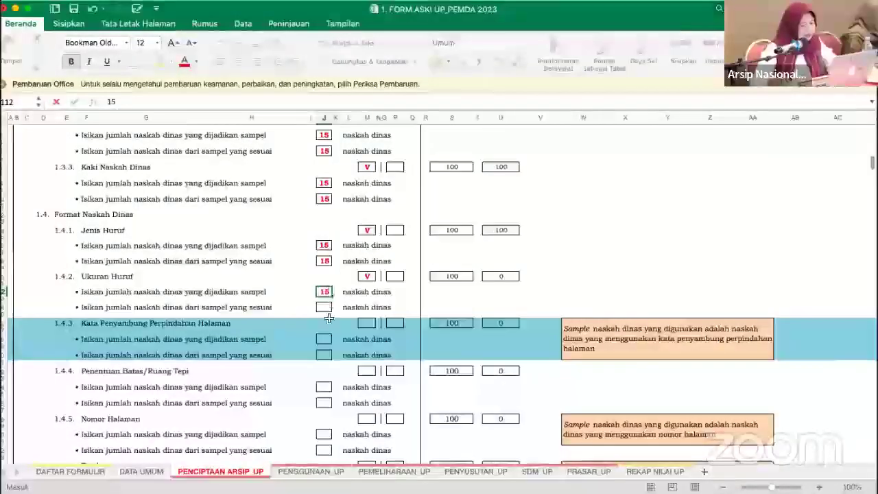
key("Return")
type("15")
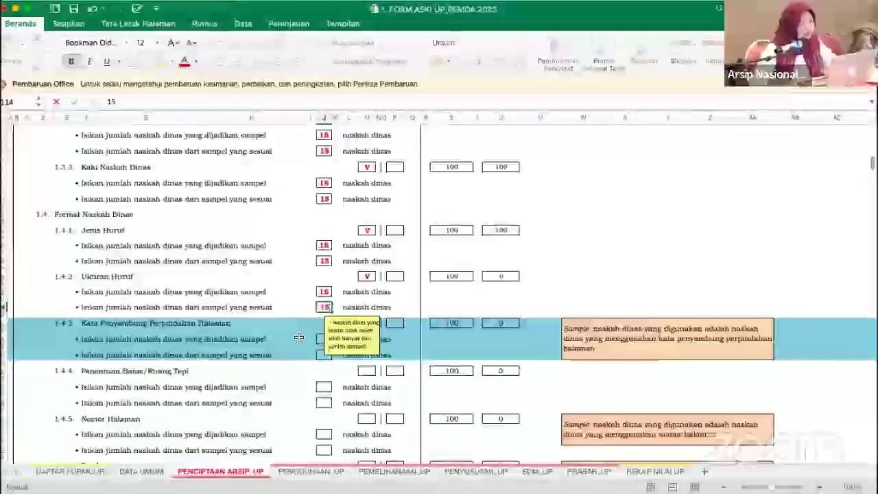
left_click(300, 337)
- Mark item 1.4.3 Kata Penyambung Perpindahan Halaman as YA/ADA with a V
scroll(300, 340, "down", 2)
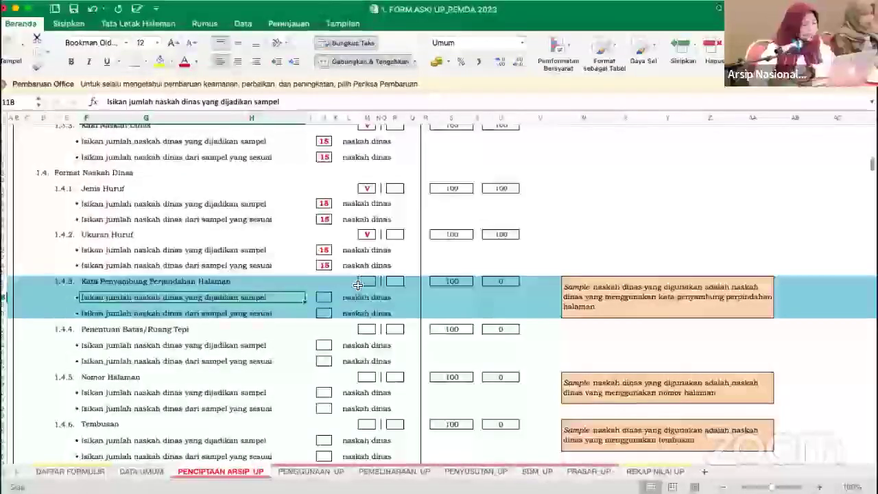
left_click(321, 297)
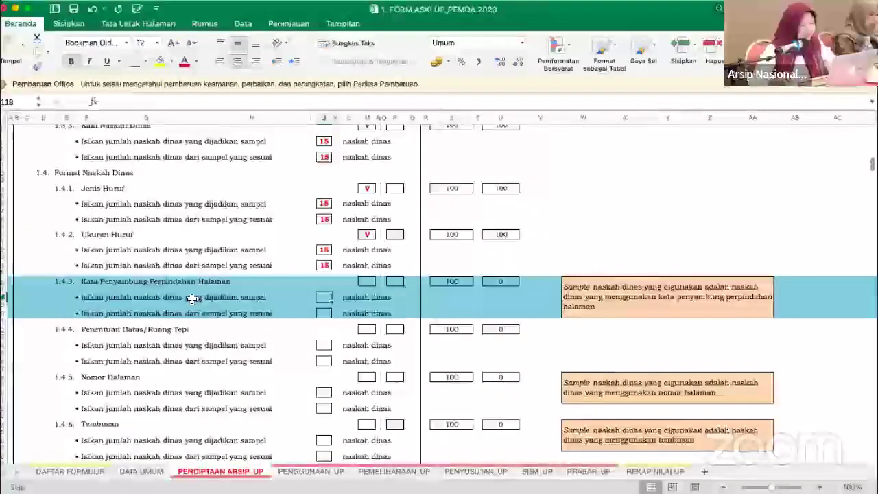
left_click(370, 279)
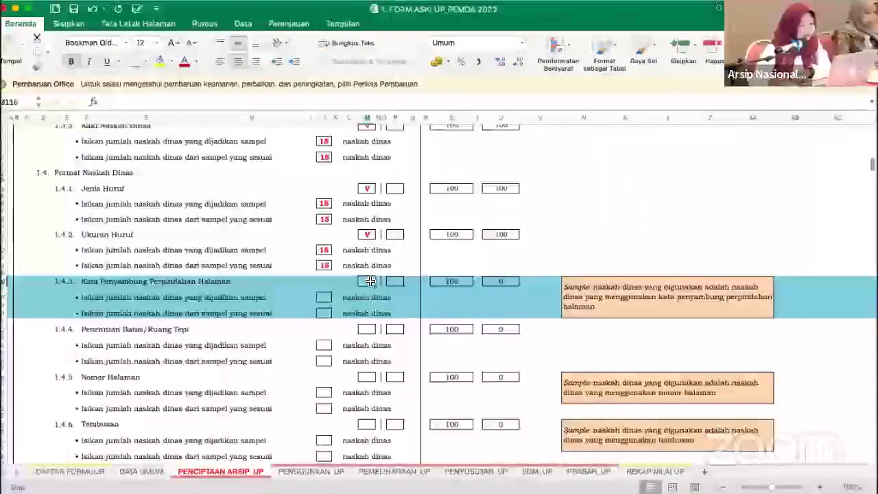
type("V")
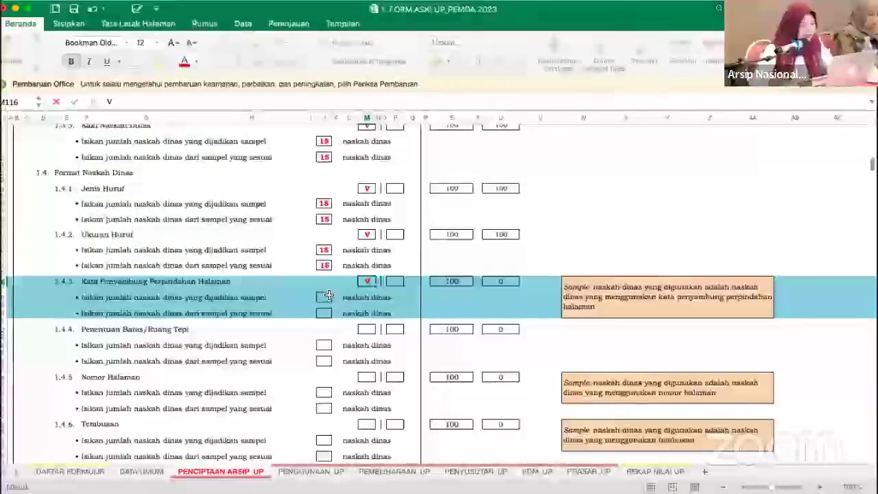
- Enter 5 sampled and 5 conforming naskah dinas under item 1.4.3 Kata Penyambung Perpindahan Halaman
left_click(323, 300)
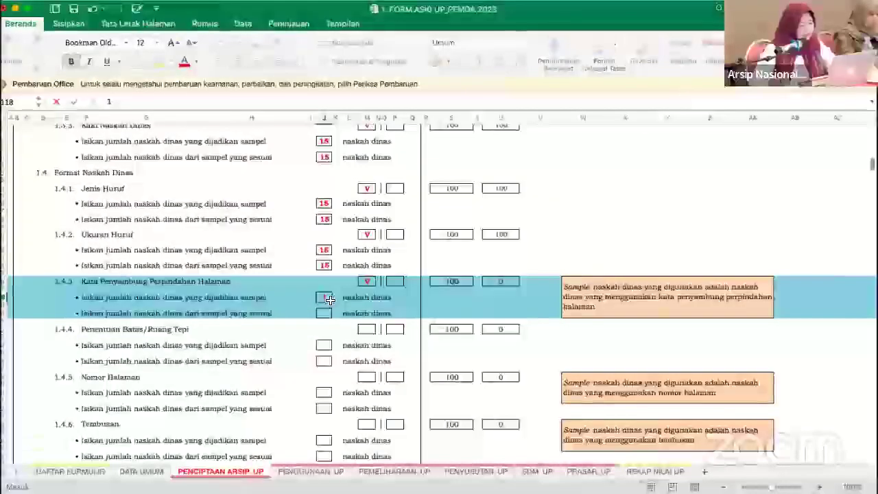
type("1")
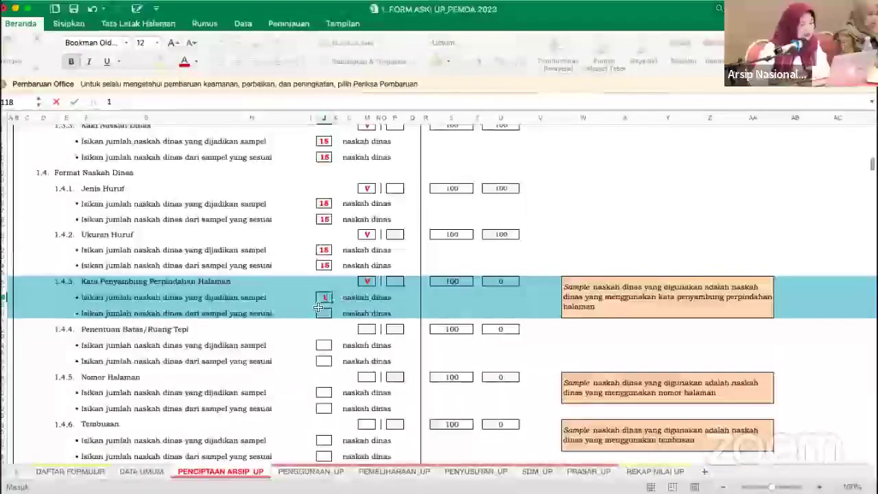
double_click(325, 298)
type("1")
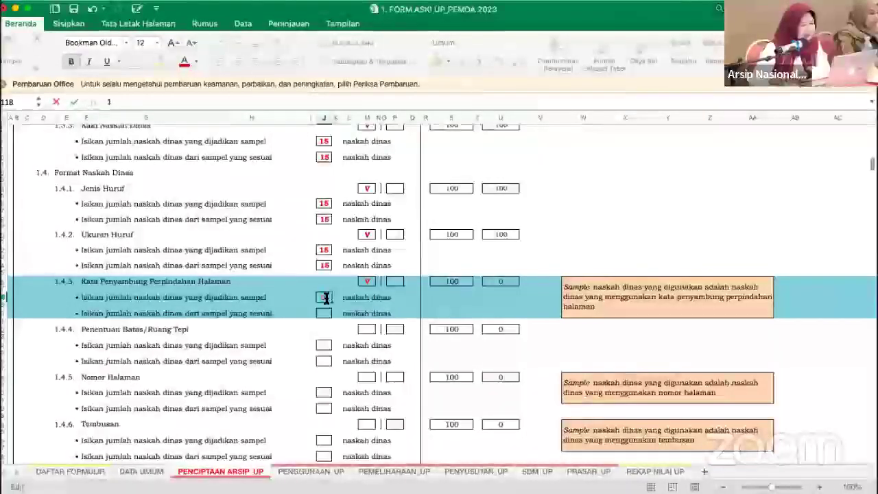
key("BackSpace")
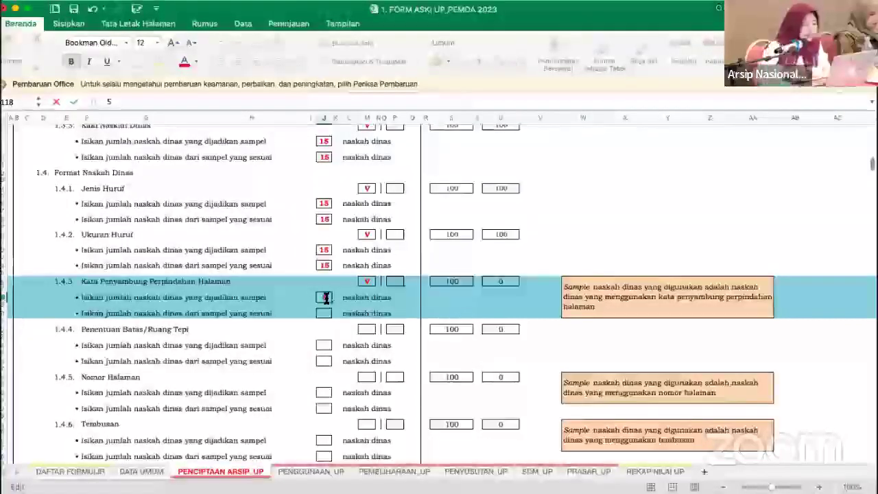
left_click(320, 313)
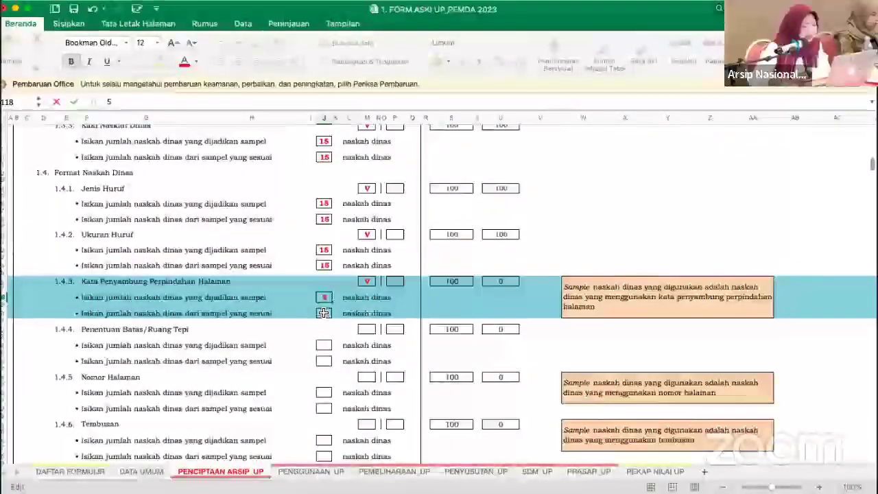
type("5")
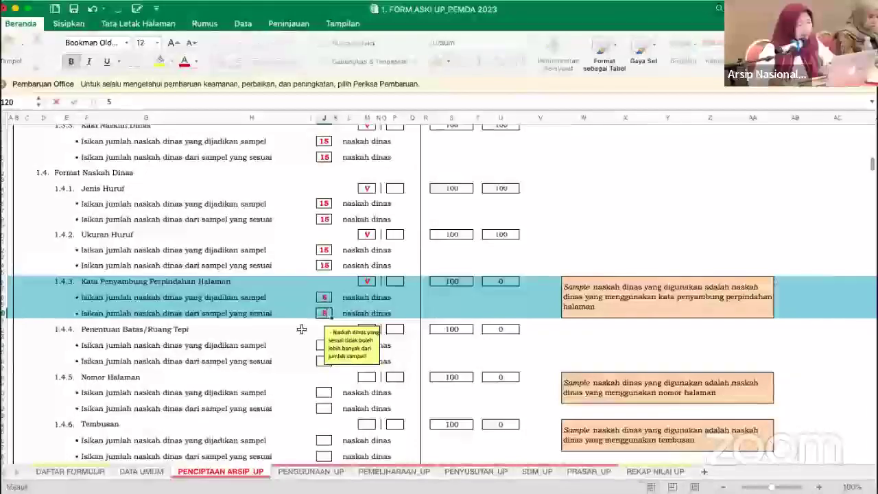
left_click(301, 329)
- Review the unfilled items from 1.4.4 Penentuan Batas/Ruang Tepi through 1.7 Penandatanganan Naskah Dinas, down to section 2 Pengamanan Naskah Dinas
scroll(240, 360, "down", 1)
scroll(242, 363, "down", 2)
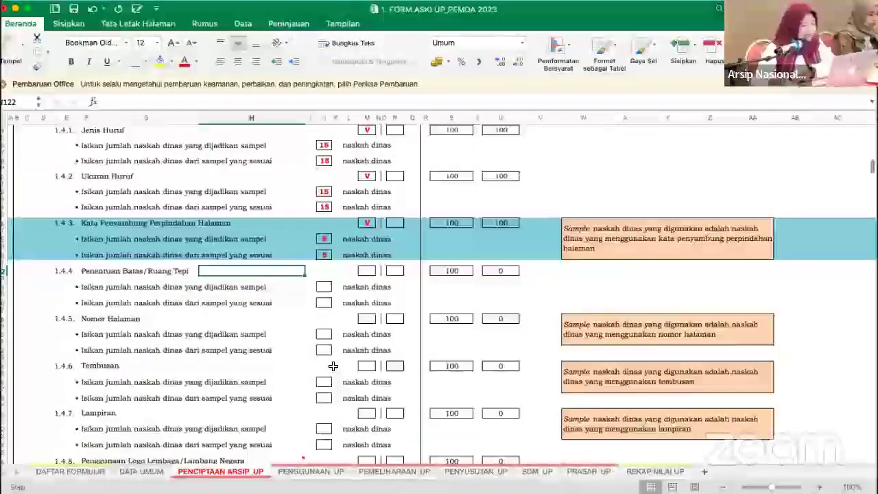
scroll(333, 365, "down", 2)
scroll(332, 368, "down", 2)
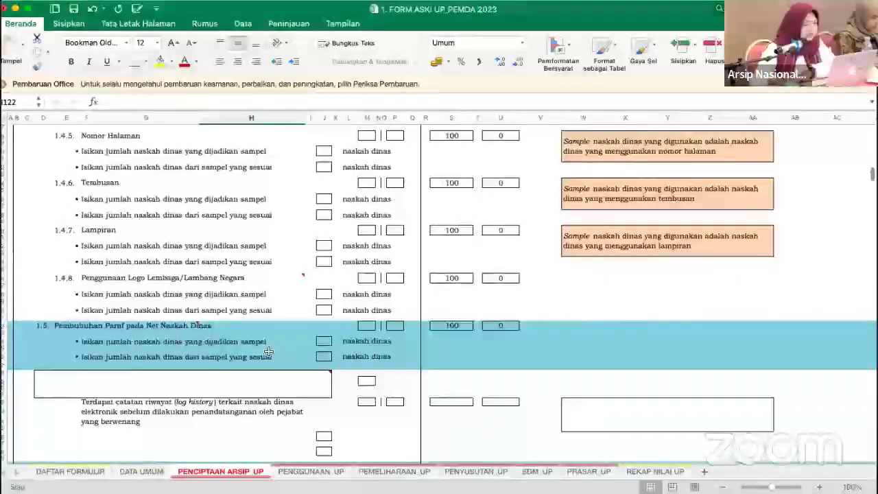
scroll(342, 352, "down", 2)
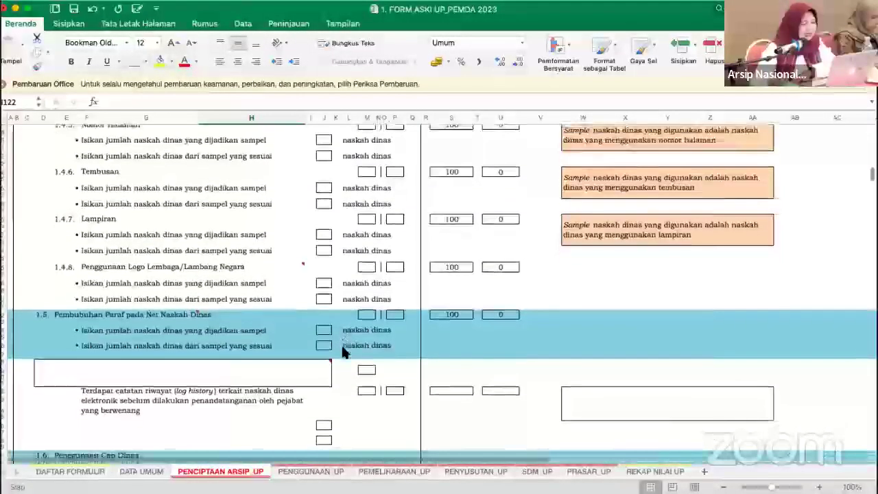
scroll(342, 352, "down", 5)
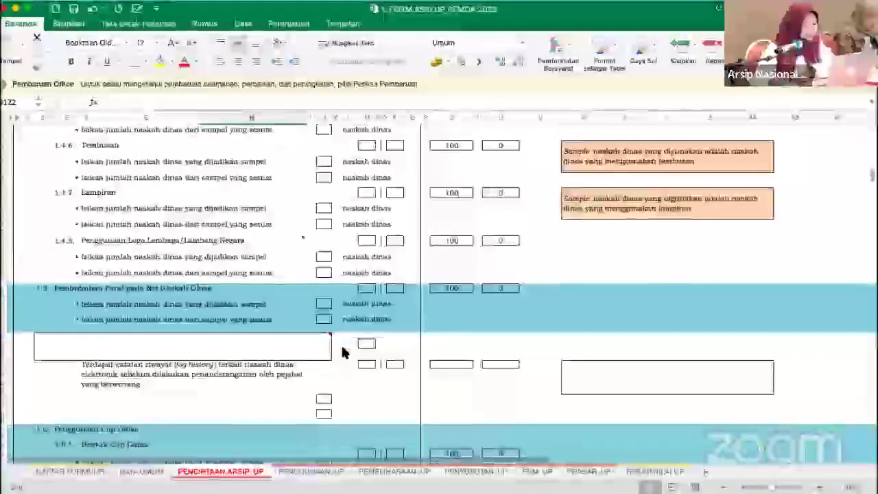
scroll(342, 352, "down", 3)
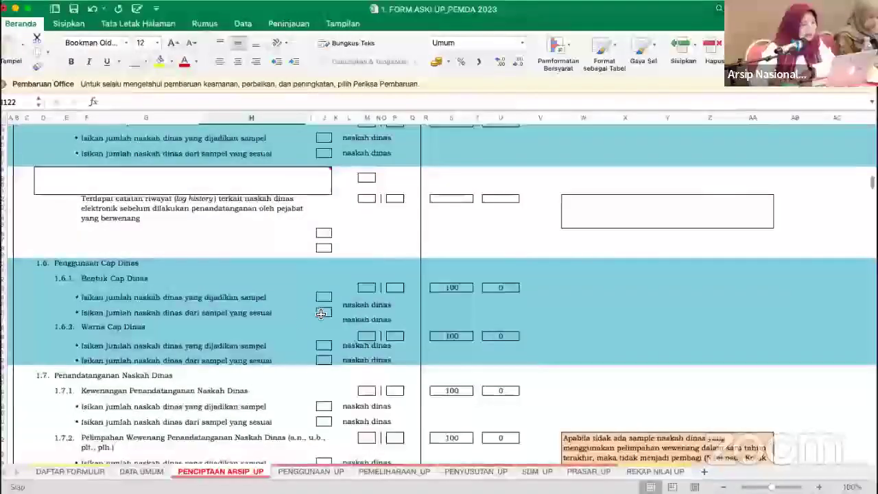
scroll(293, 325, "down", 2)
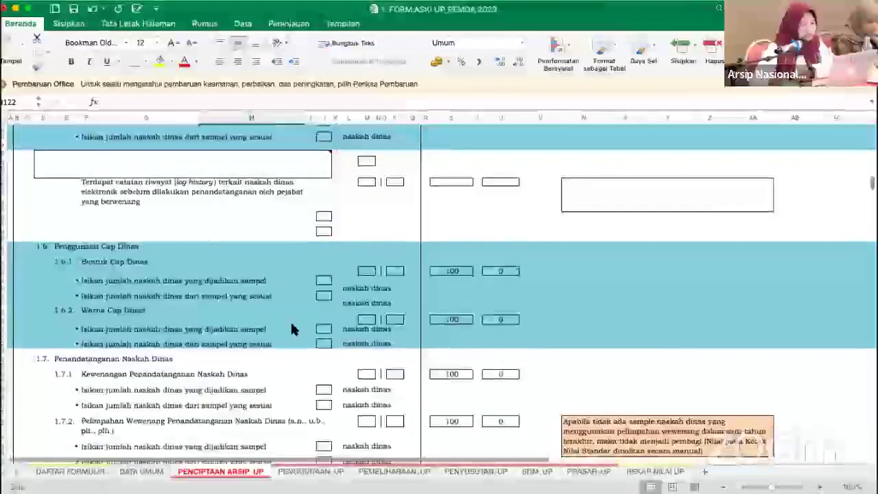
scroll(292, 329, "down", 3)
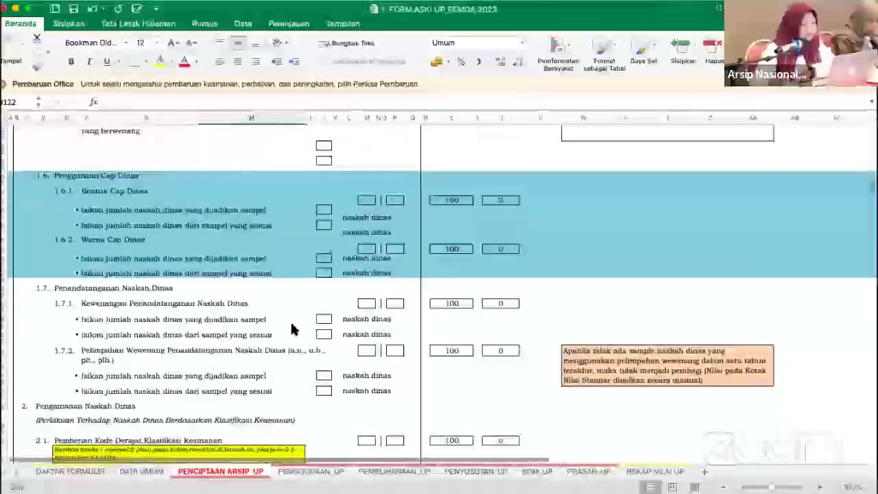
scroll(291, 330, "down", 3)
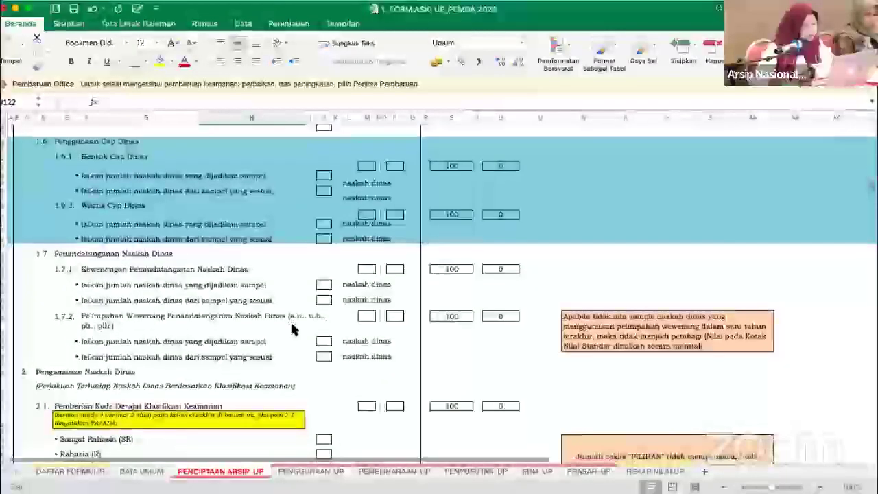
scroll(291, 330, "down", 2)
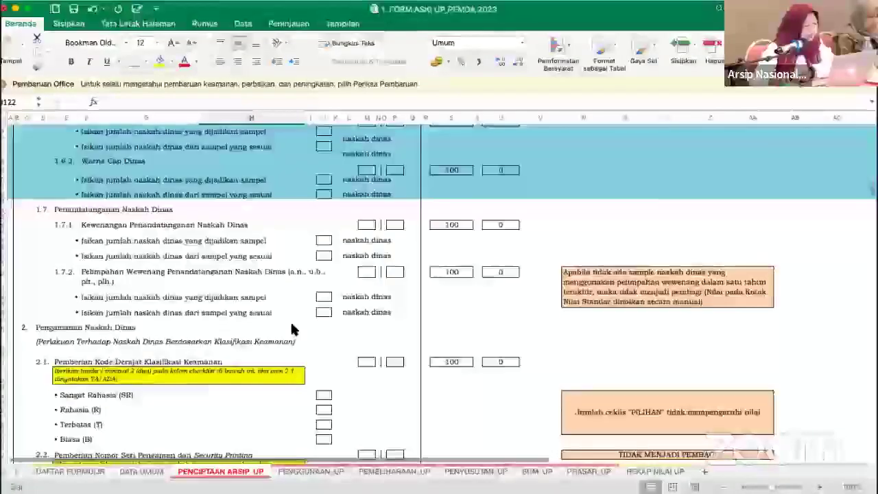
scroll(292, 330, "down", 4)
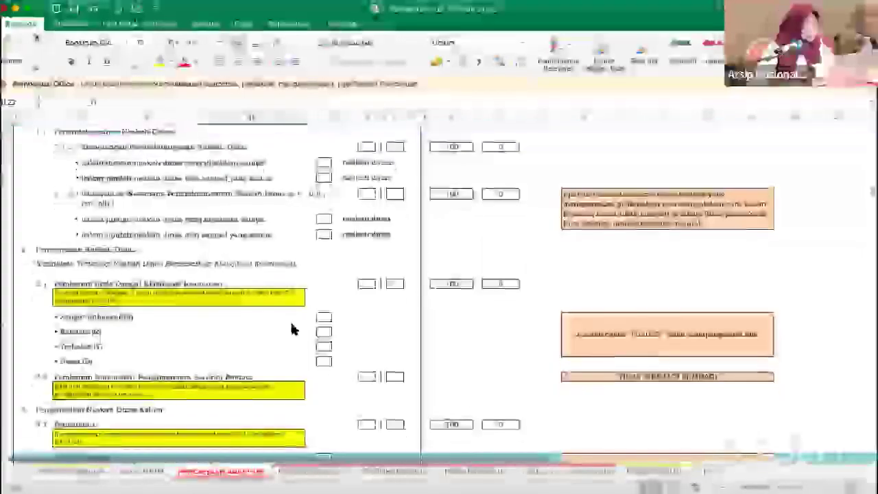
- Examine the security classification options in item 2.1, item 2.2 on Security Printing, and the start of section 3 Pengendalian Naskah Dinas Keluar
left_click(93, 318)
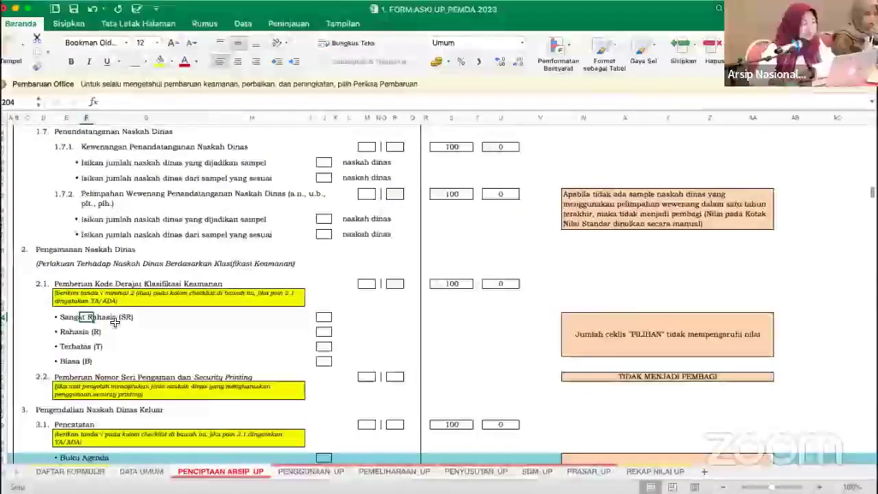
left_click(66, 317)
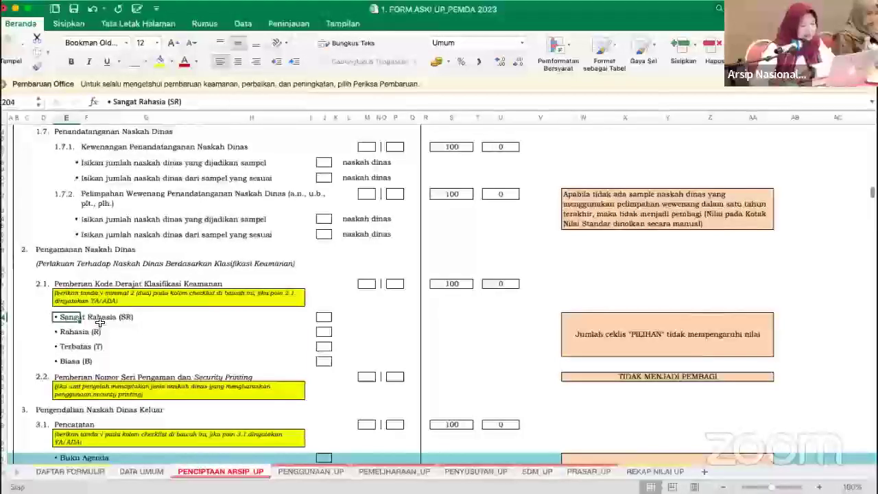
left_click(97, 332)
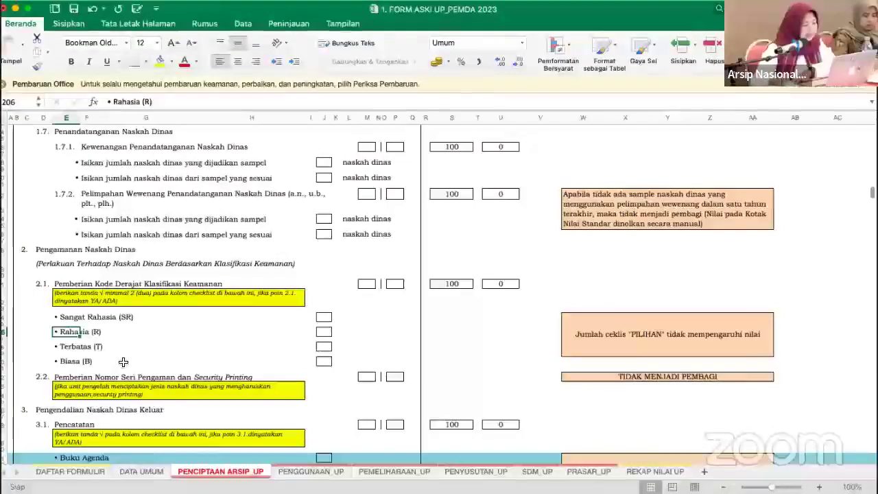
scroll(123, 362, "down", 1)
scroll(124, 361, "down", 2)
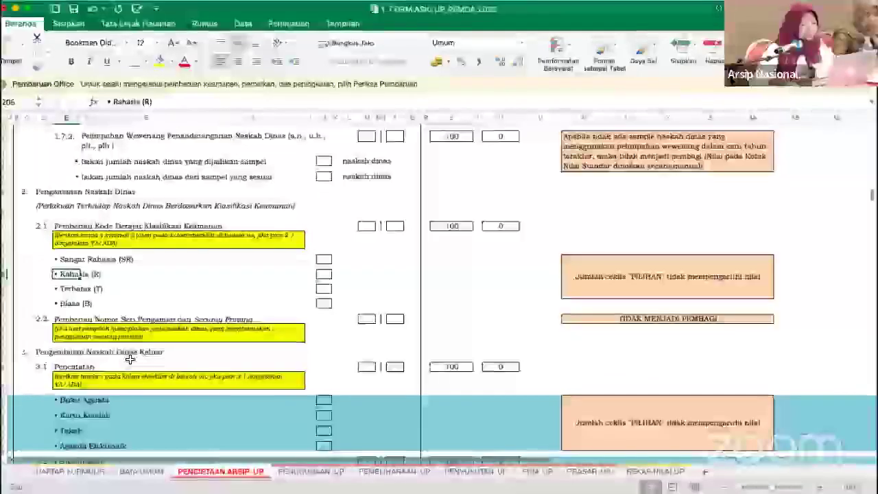
left_click(168, 319)
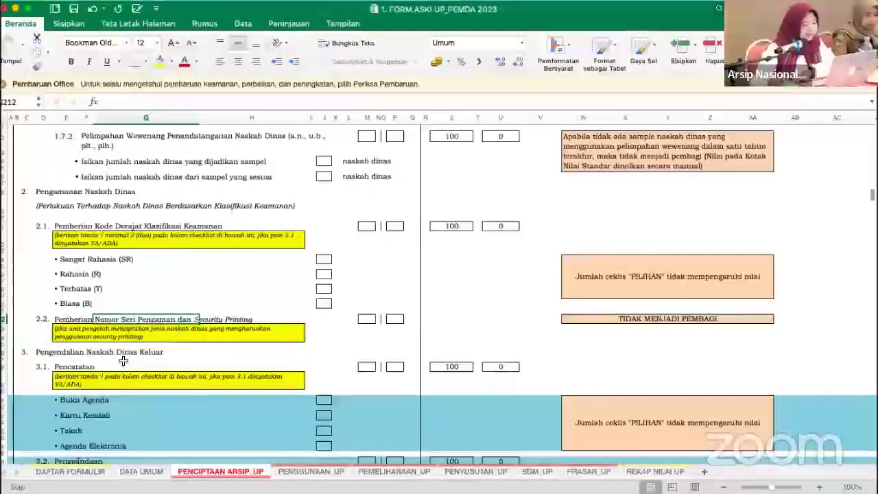
scroll(123, 362, "down", 1)
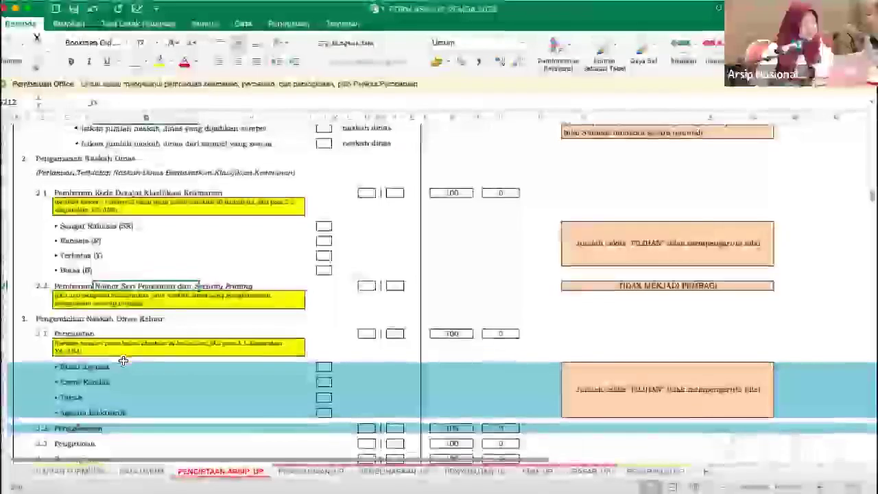
scroll(122, 361, "down", 1)
scroll(123, 360, "down", 1)
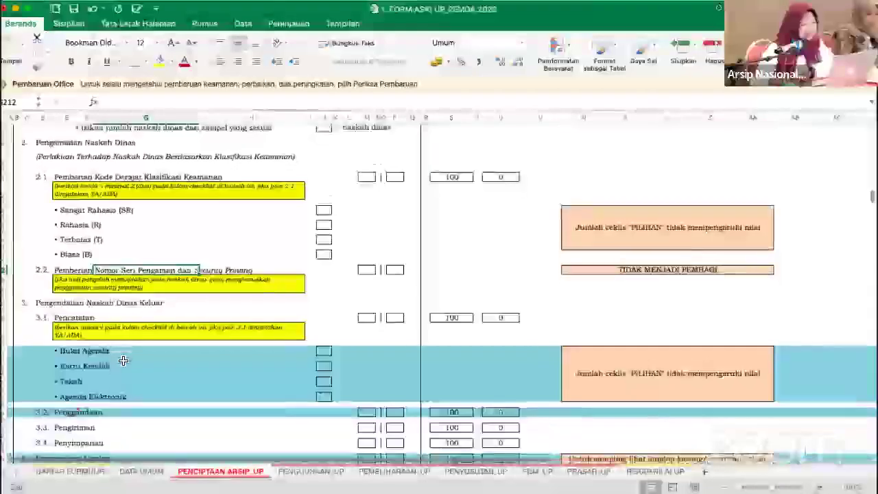
- Review the remaining items from section 3 Pengendalian Naskah Dinas Keluar through B Penerimaan Arsip and C Ketentuan Tambahan with the points total
scroll(122, 360, "down", 1)
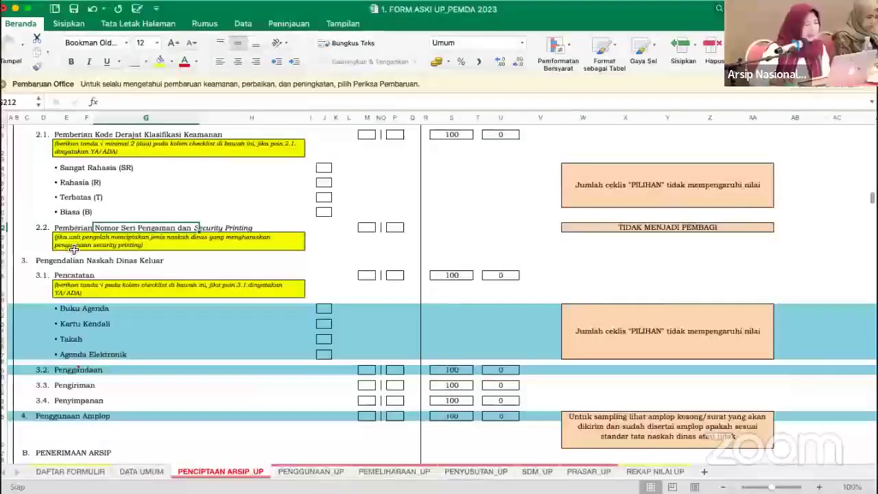
scroll(84, 298, "down", 3)
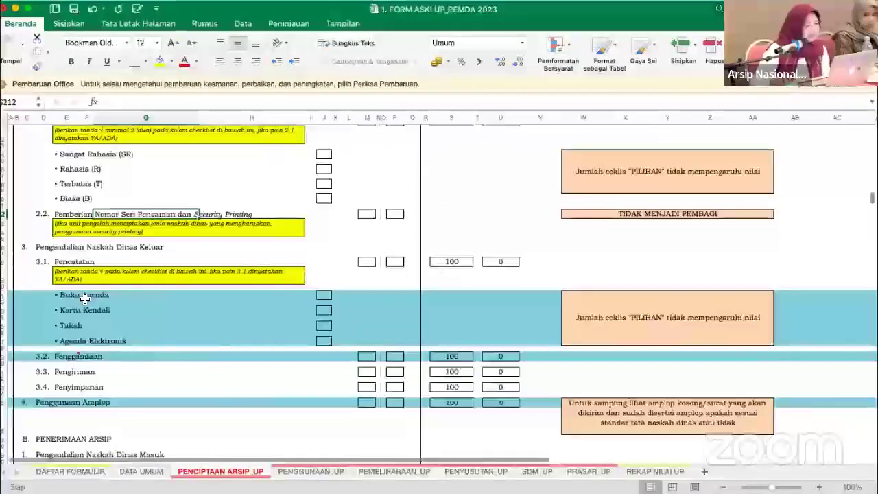
scroll(84, 299, "down", 4)
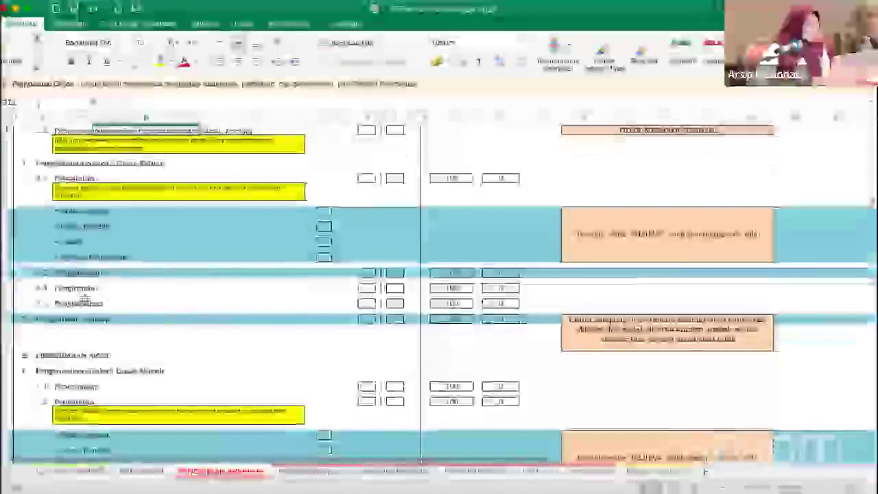
scroll(84, 299, "down", 5)
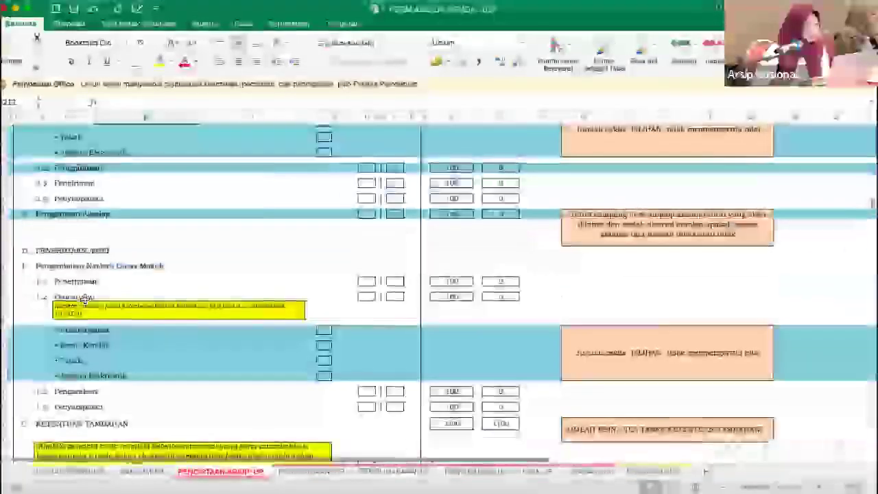
scroll(85, 298, "down", 6)
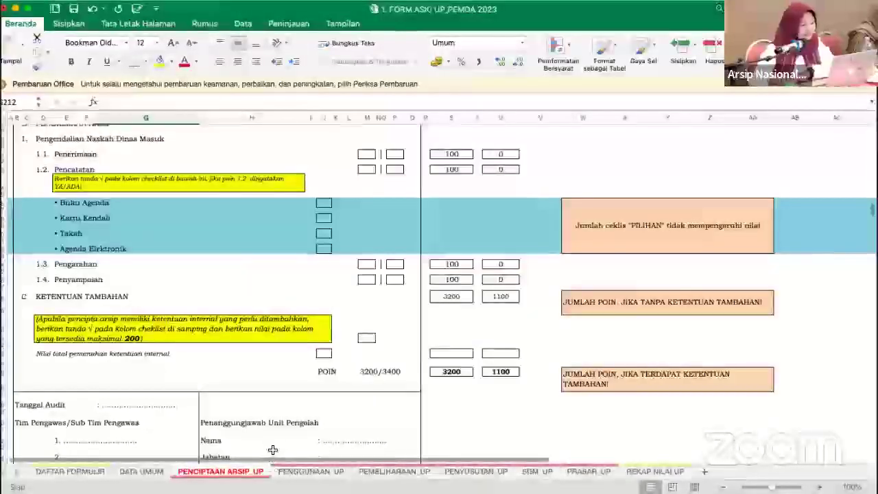
- On the PENGGUNAAN_UP sheet, fill in Unit Pengolah in the form header as BIDANG KESMAS
left_click(301, 472)
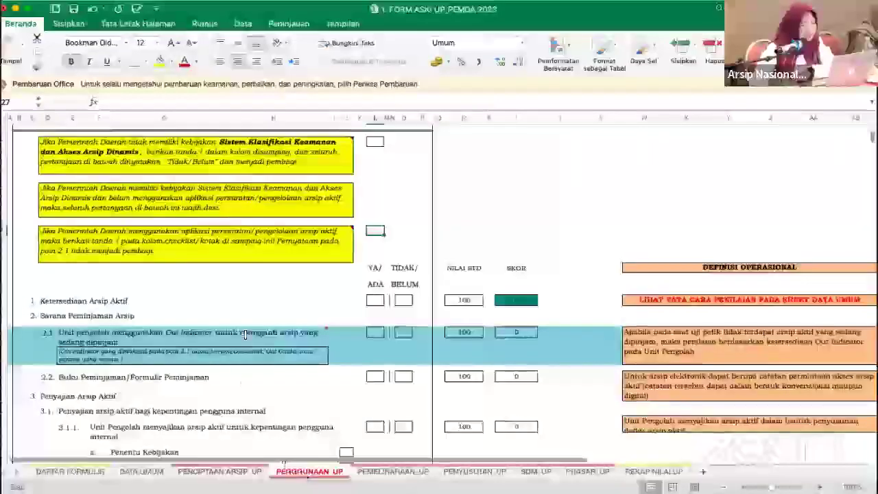
scroll(245, 334, "up", 5)
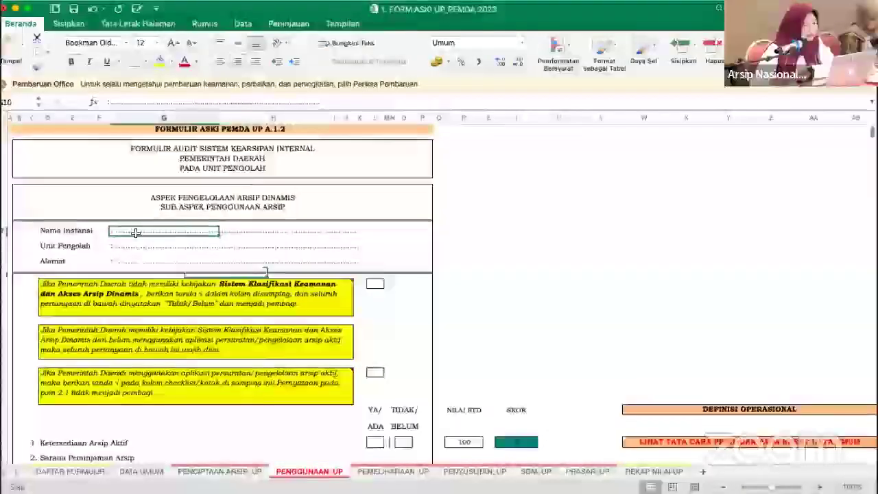
key("Down")
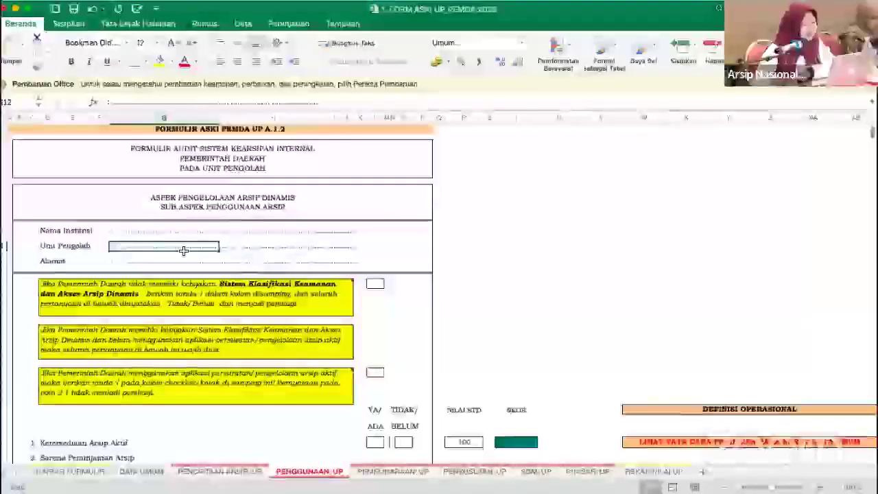
type("D")
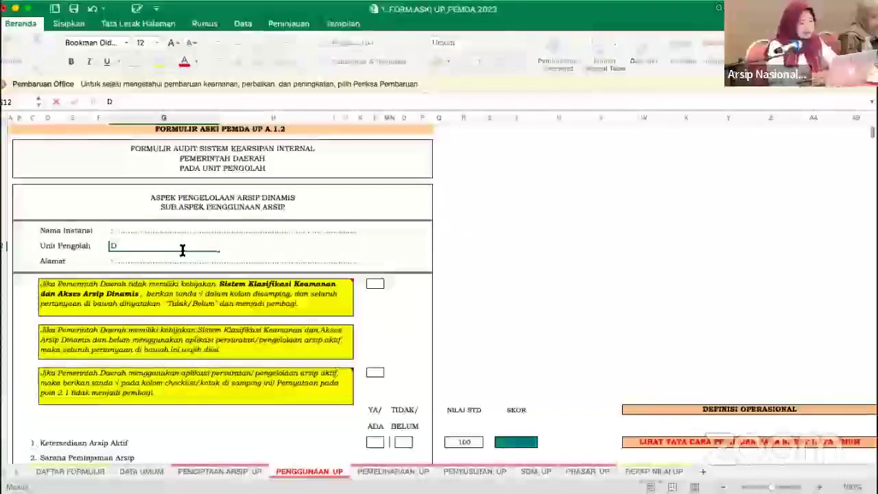
type("I")
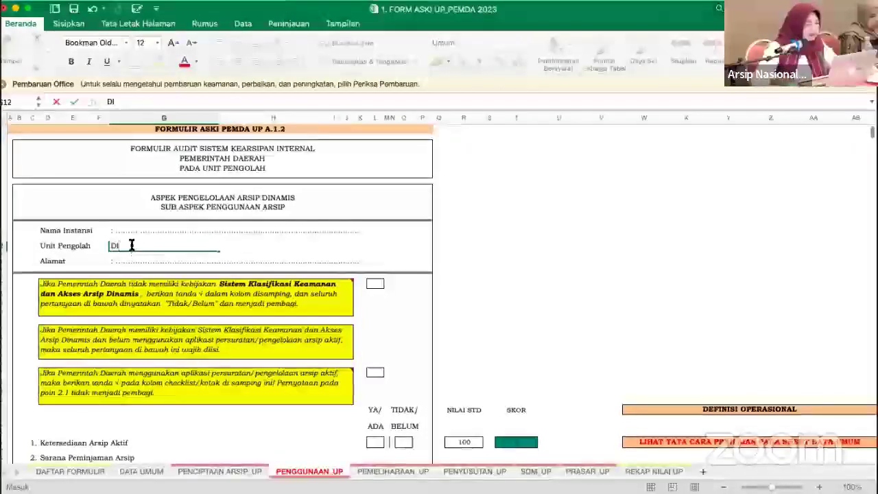
key("BackSpace")
key("BackSpace")
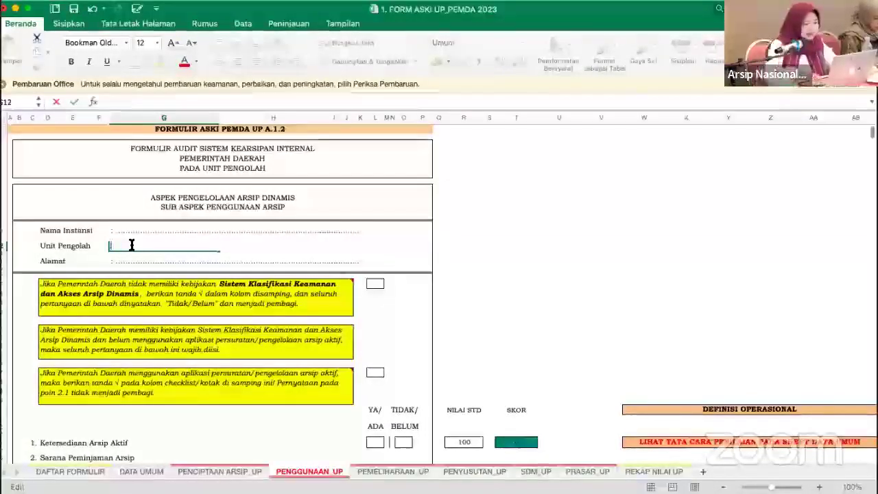
type("BIDANG KESMAS")
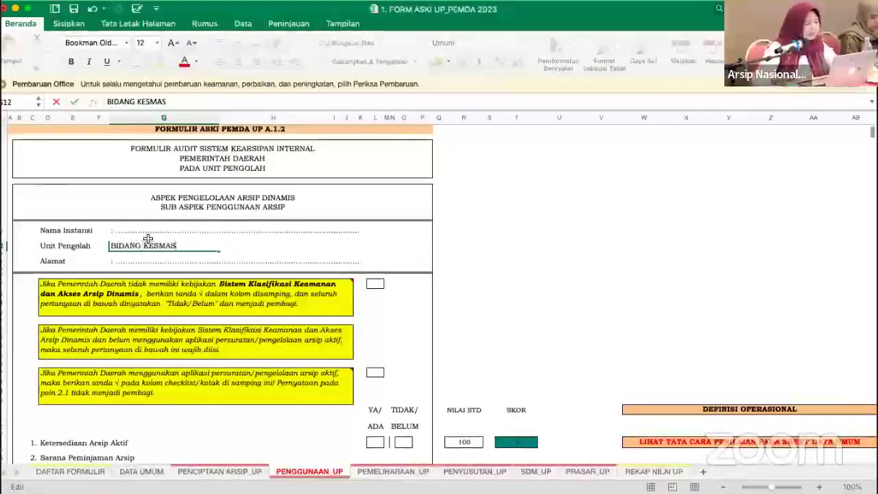
- Enter DINAS SOSIAL as the Nama Instansi in the PENGGUNAAN_UP form header
left_click(149, 228)
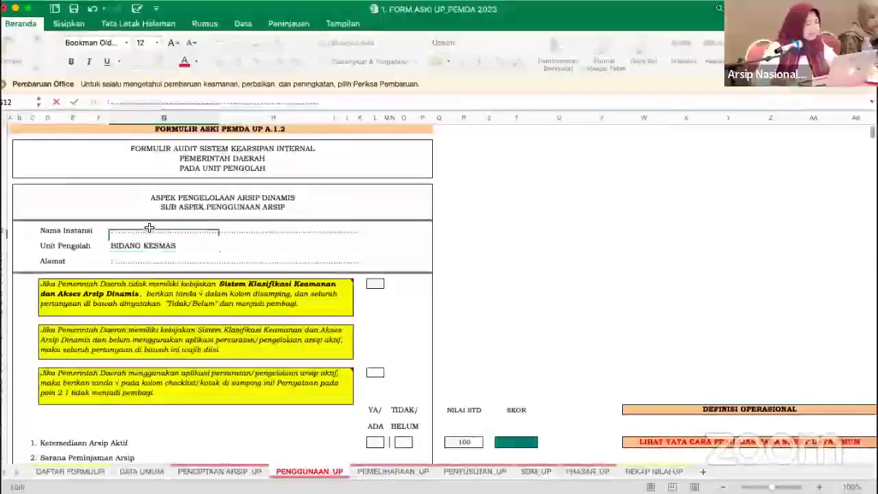
type("D")
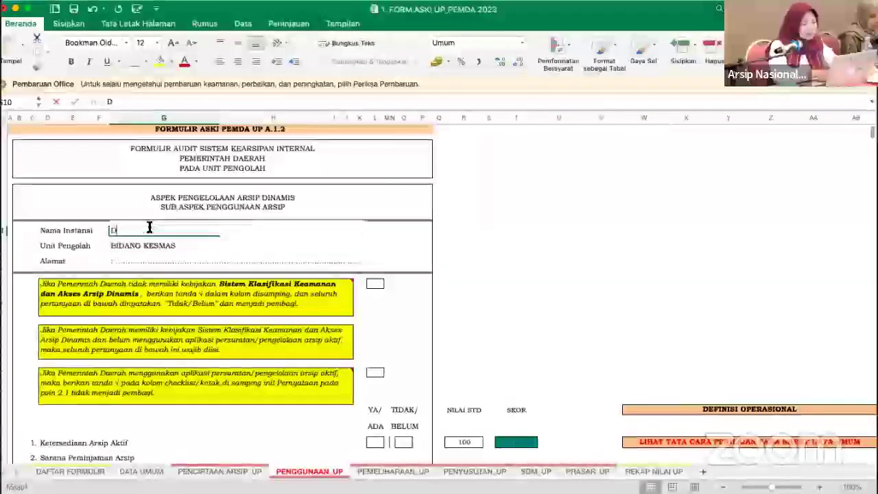
type("INAS")
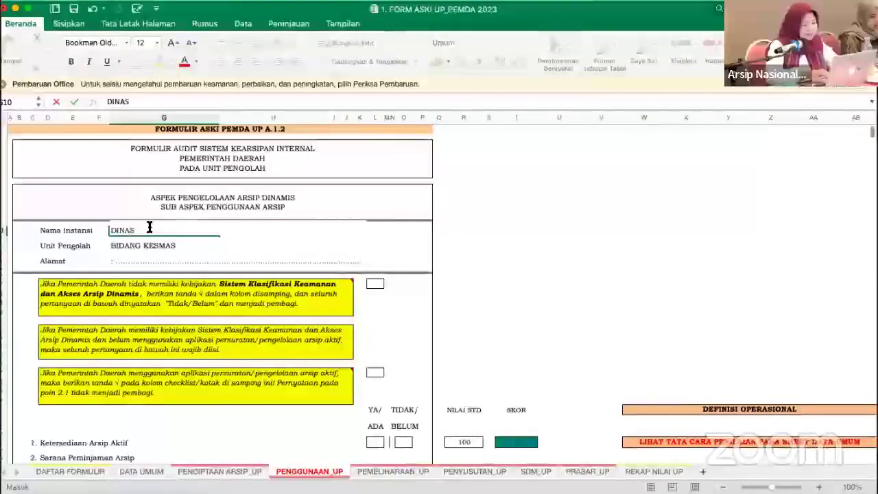
type(" SOSIAL")
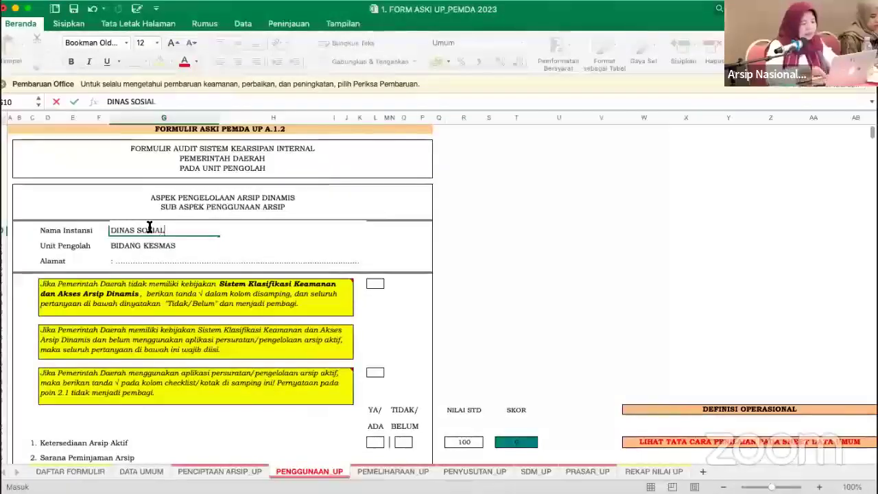
left_click(208, 420)
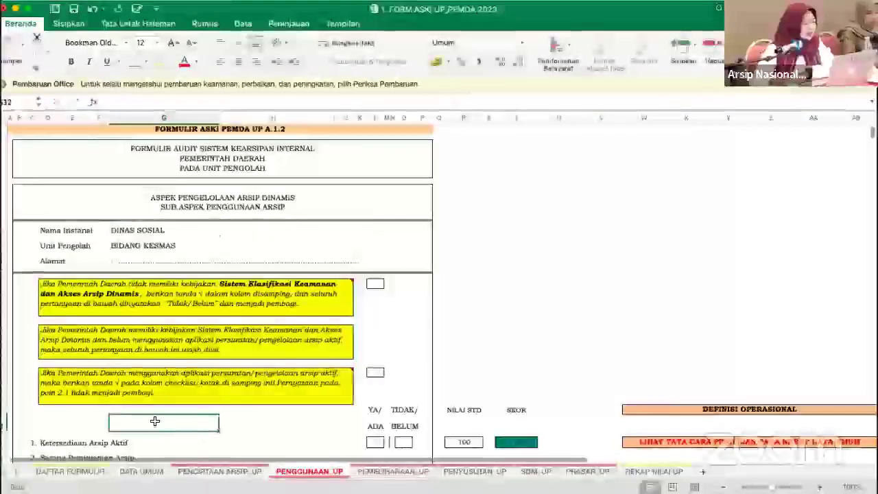
- Mark the statement about having no Sistem Klasifikasi Keamanan dan Akses Arsip Dinamis policy with a V in its checkbox
scroll(154, 382, "down", 3)
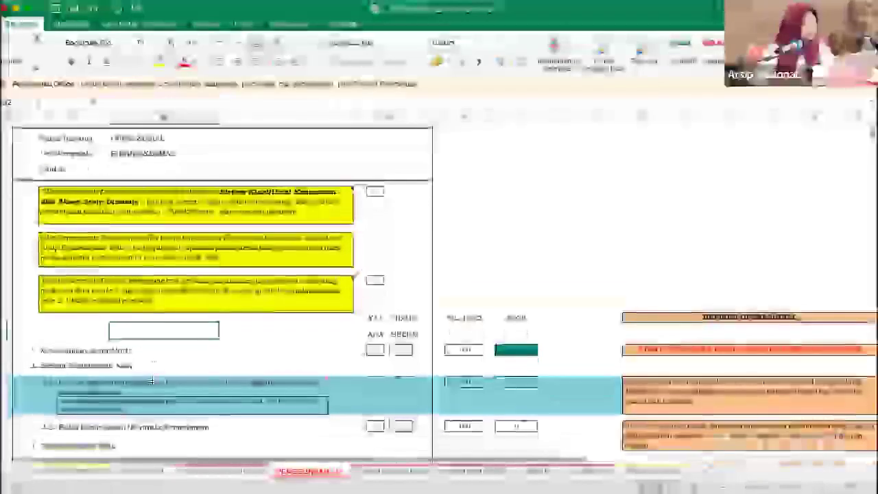
mouse_move(75, 213)
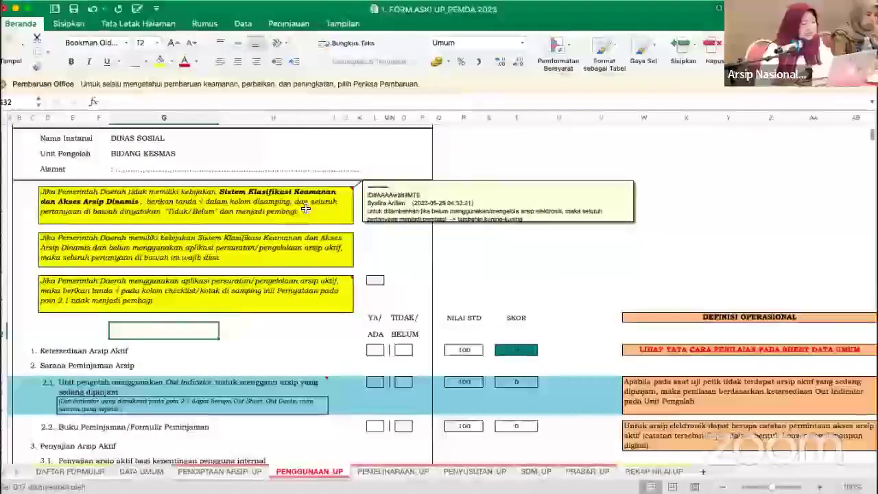
left_click(405, 200)
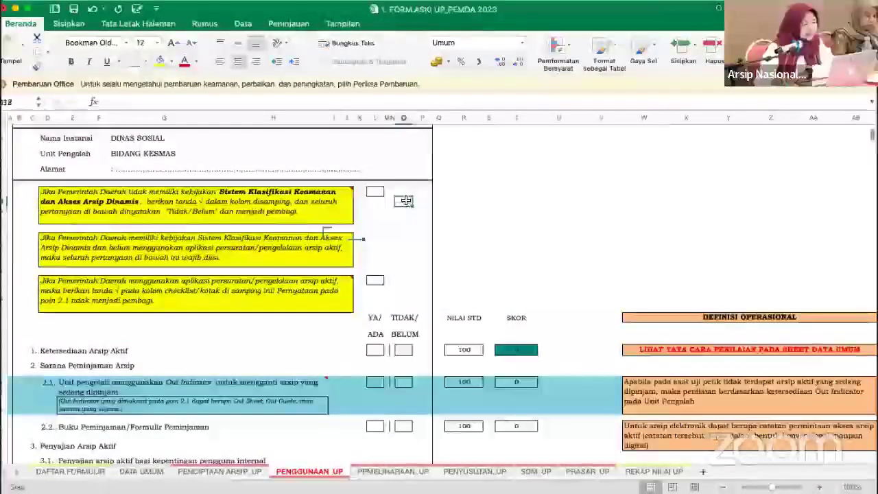
left_click(369, 192)
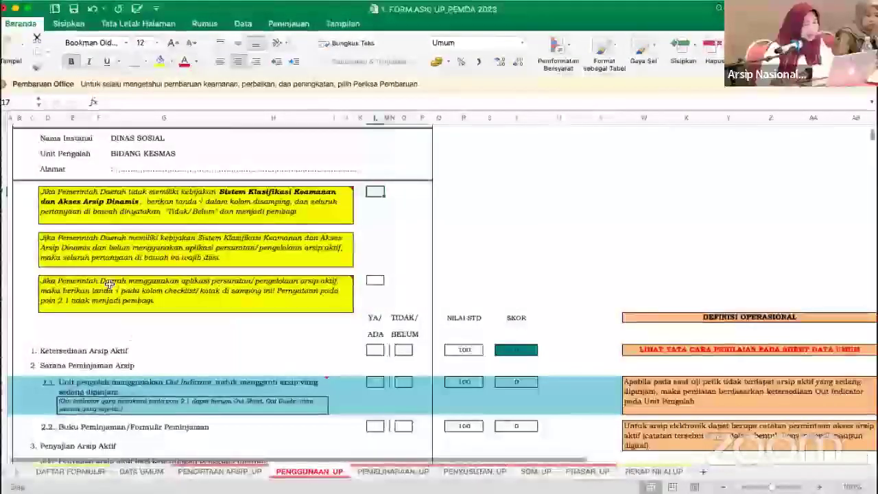
mouse_move(135, 203)
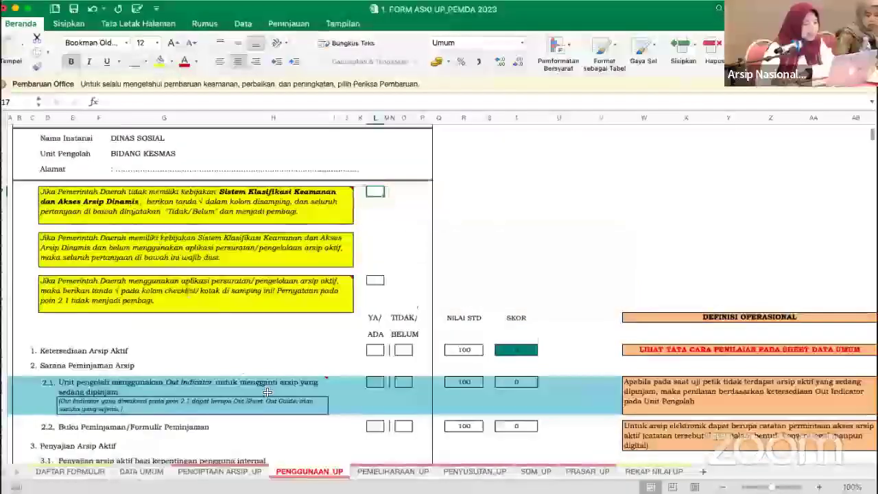
mouse_move(216, 384)
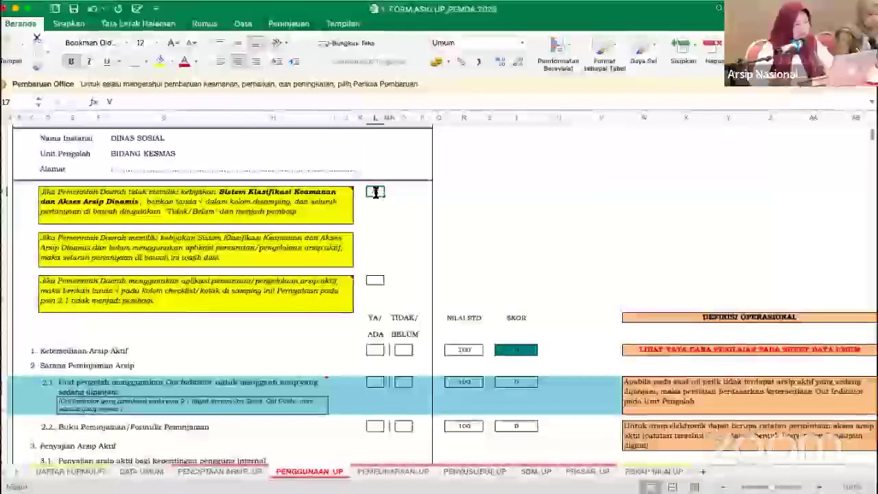
type("V")
key("Return")
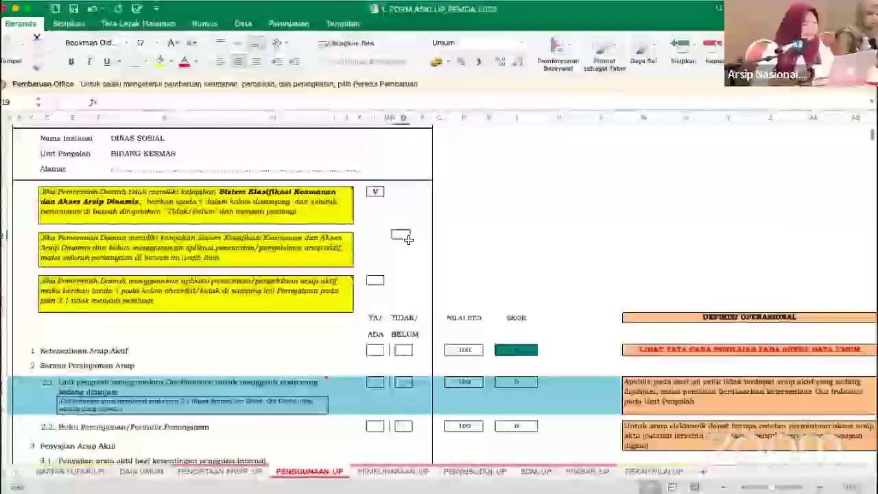
key("Down")
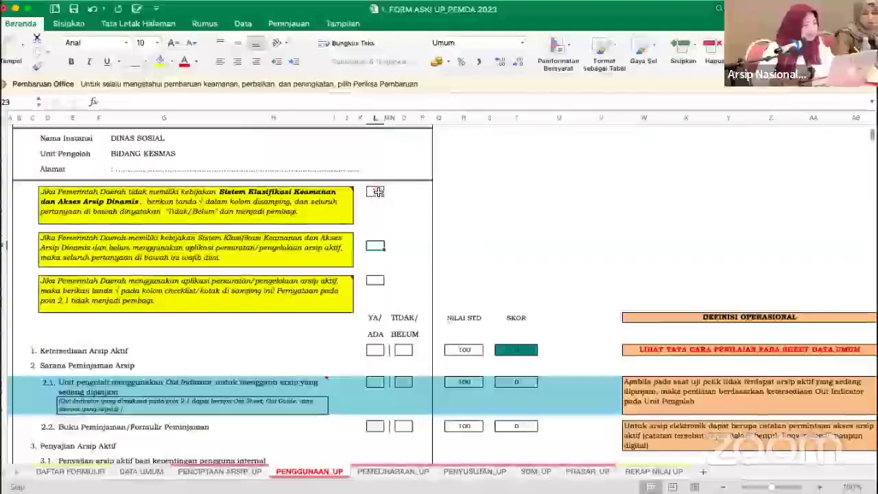
- Clear the V from the checkbox of the first yellow policy statement
left_click(375, 193)
key("Delete")
left_click(364, 233)
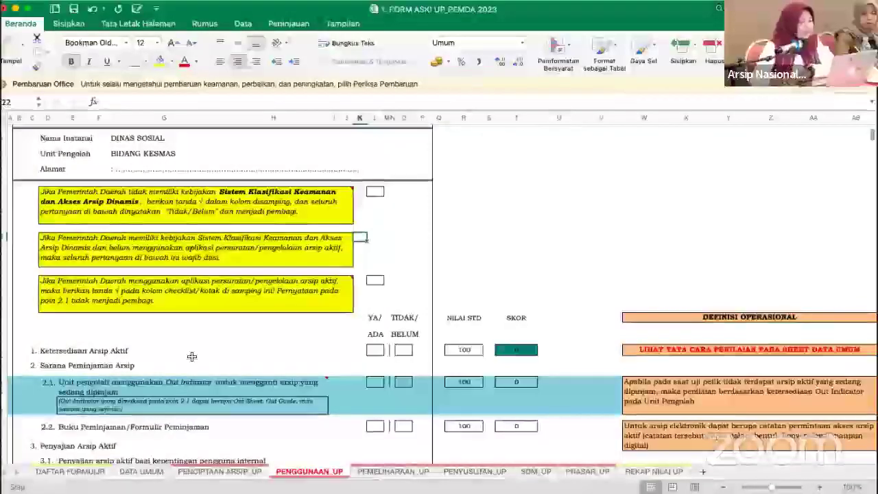
- Examine sections 1 to 3.1 of the archive usage form and the three yellow policy and application conditions above them
scroll(149, 379, "down", 3)
scroll(149, 379, "down", 1)
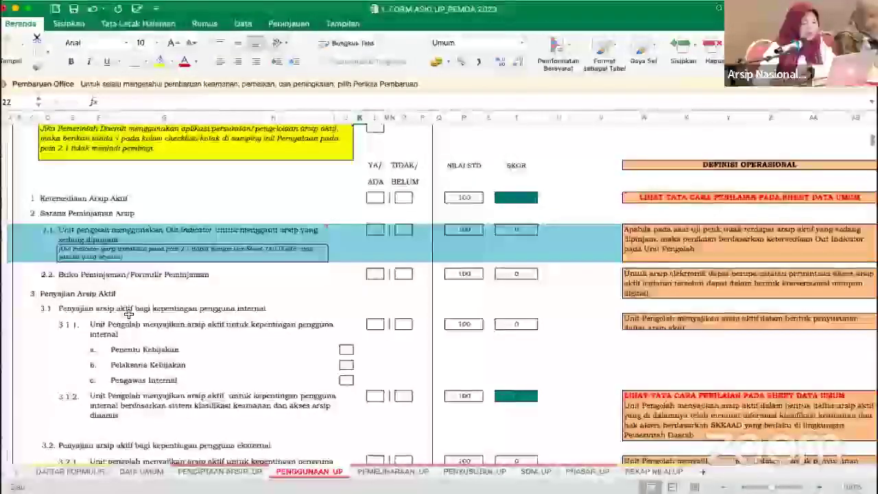
scroll(151, 351, "down", 2)
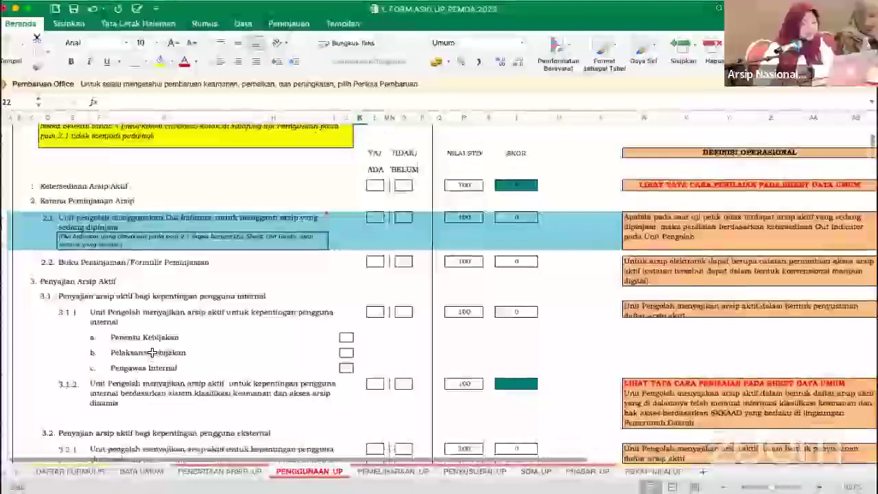
scroll(152, 352, "up", 6)
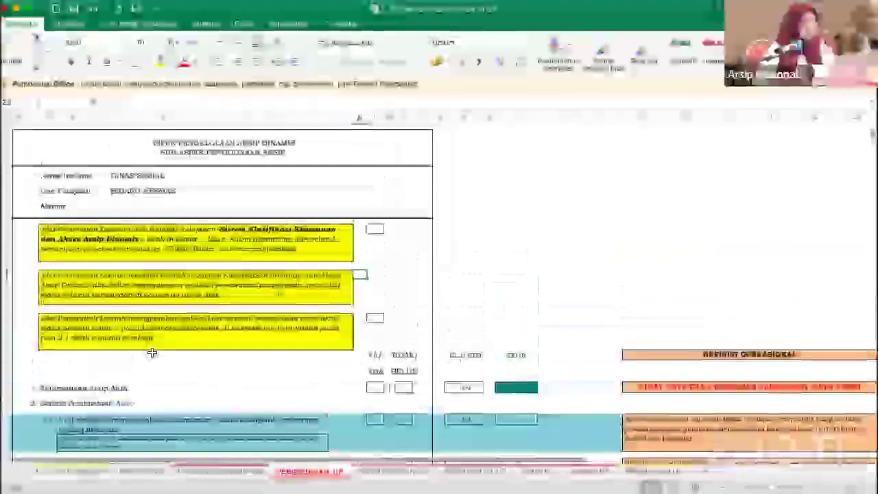
left_click(195, 241)
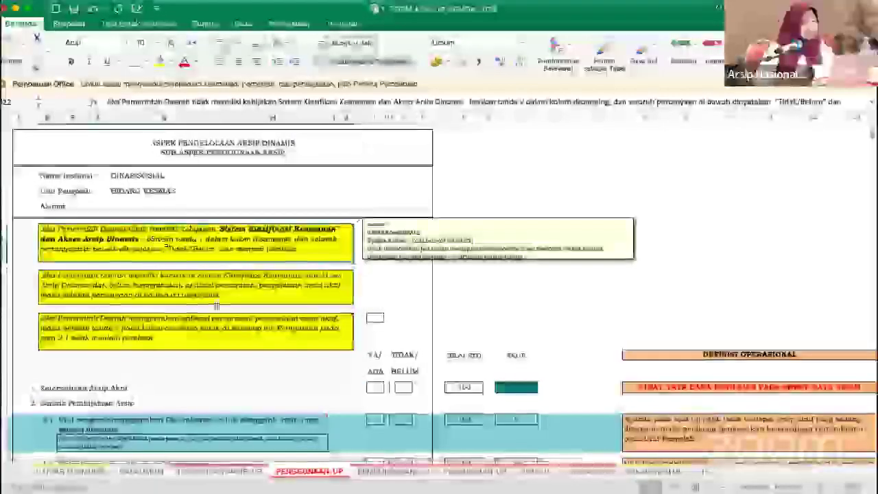
left_click(233, 292)
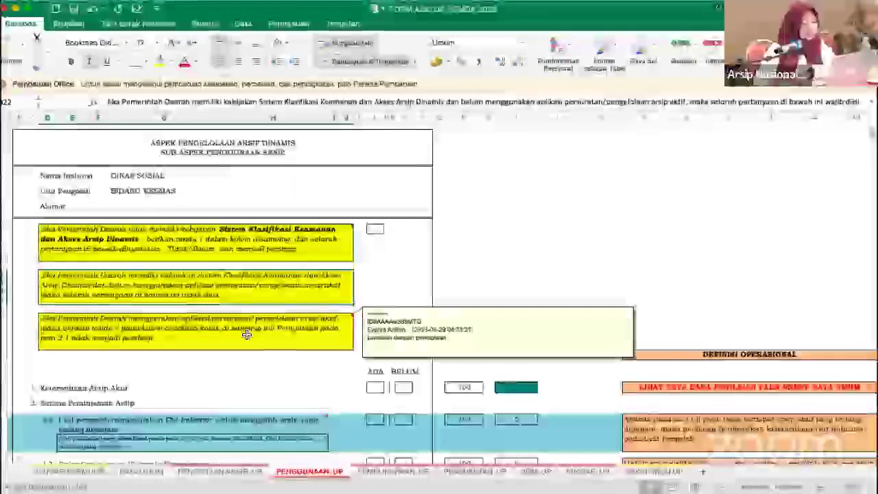
left_click(247, 343)
- Mark item 1, Ketersediaan Arsip Aktif, with a V in its YA/ADA box
scroll(256, 379, "down", 1)
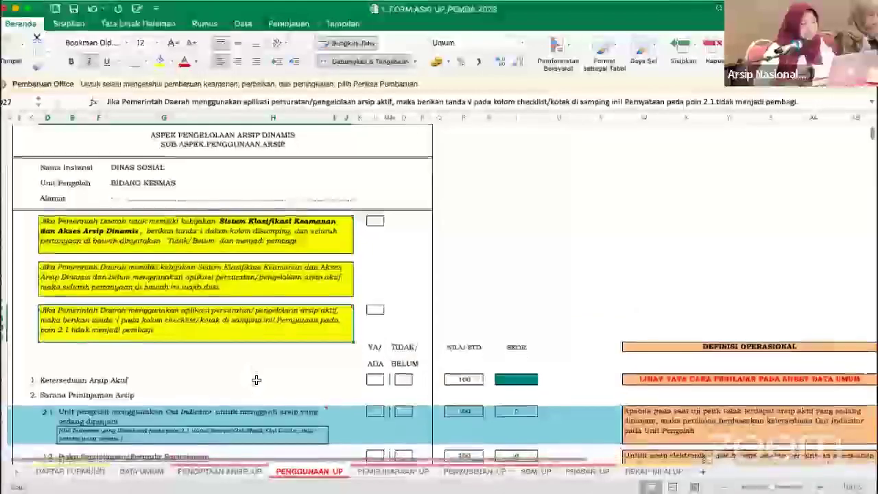
scroll(256, 380, "down", 6)
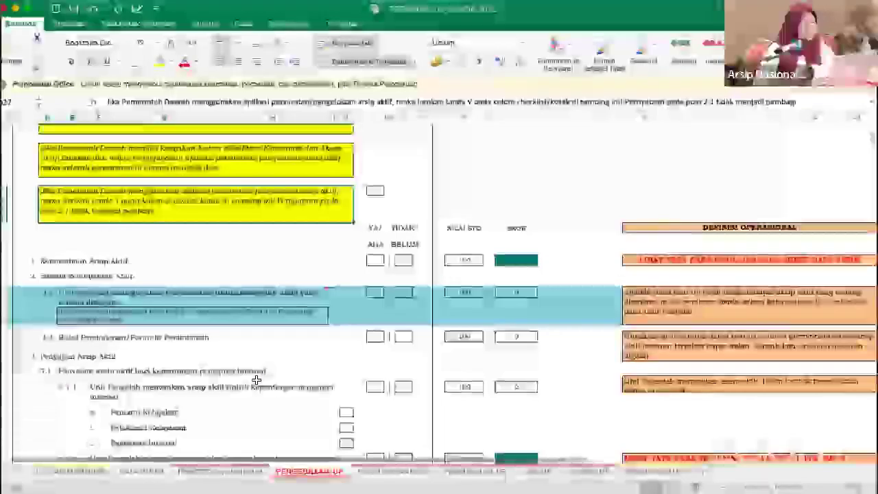
left_click(68, 252)
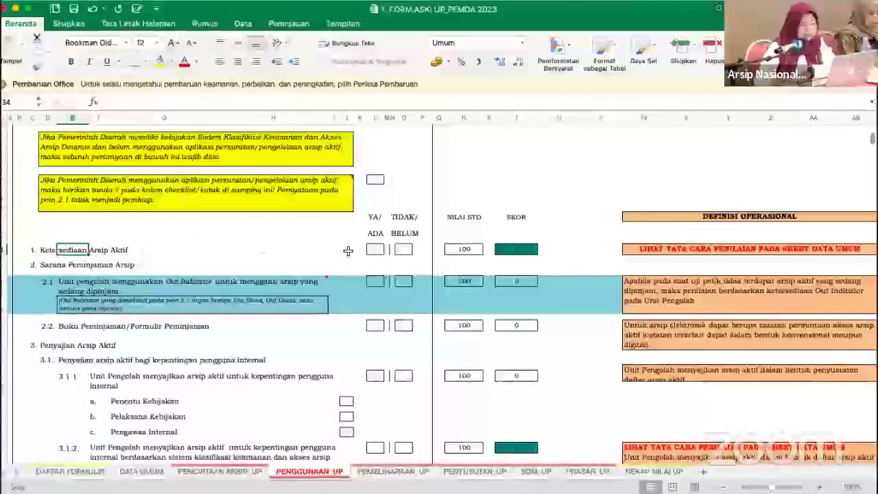
left_click(376, 251)
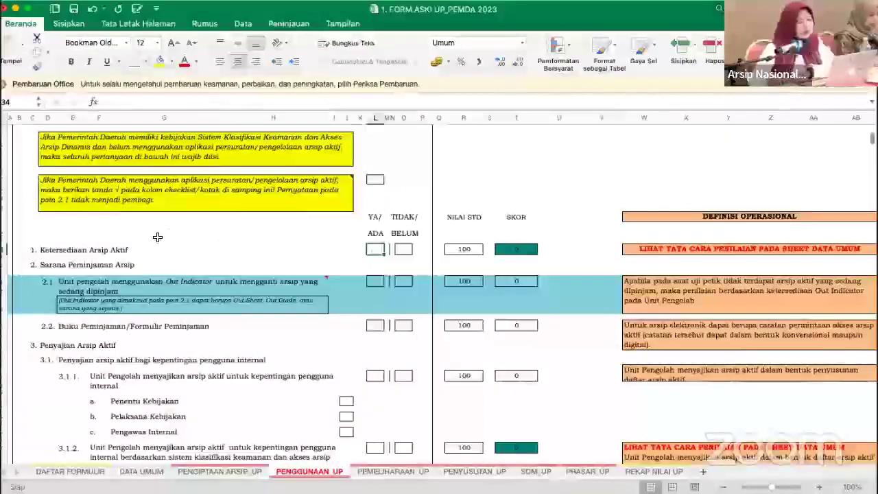
left_click(47, 249)
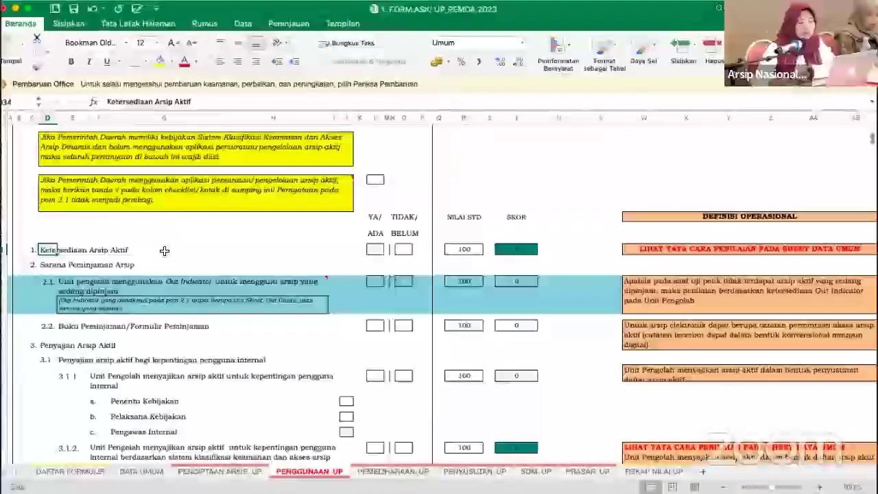
left_click(118, 251)
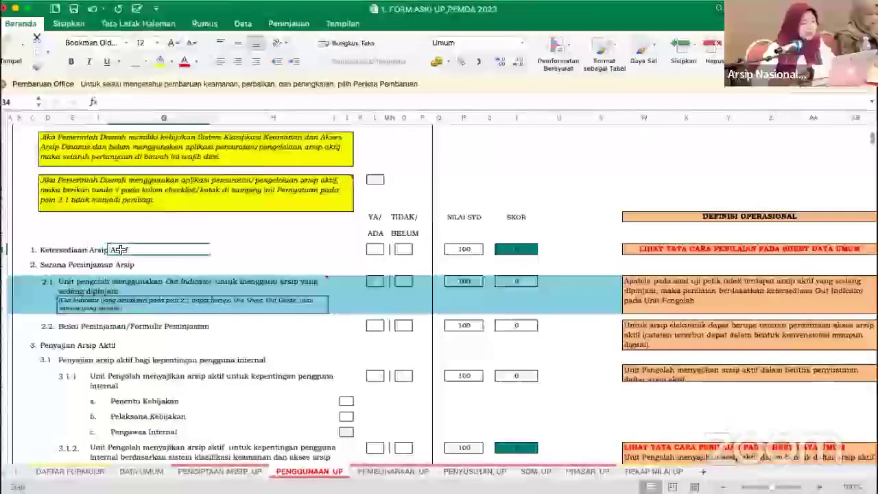
left_click(49, 251)
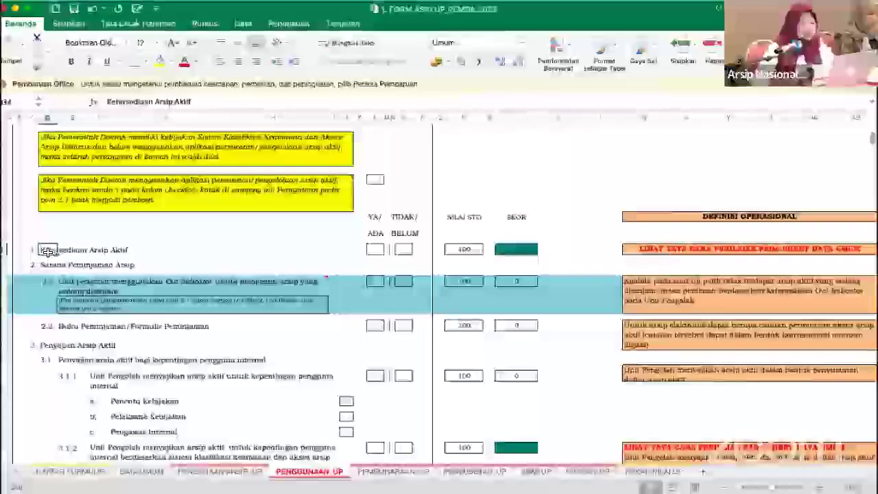
left_click(51, 265)
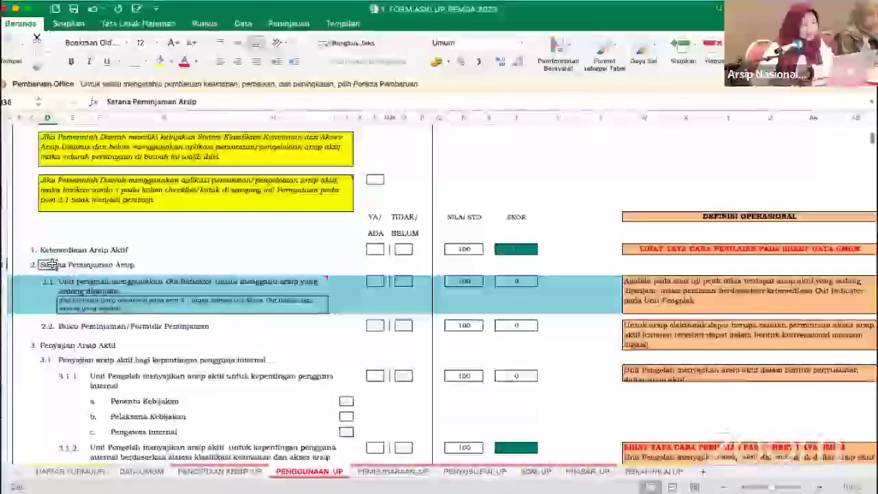
left_click(377, 253)
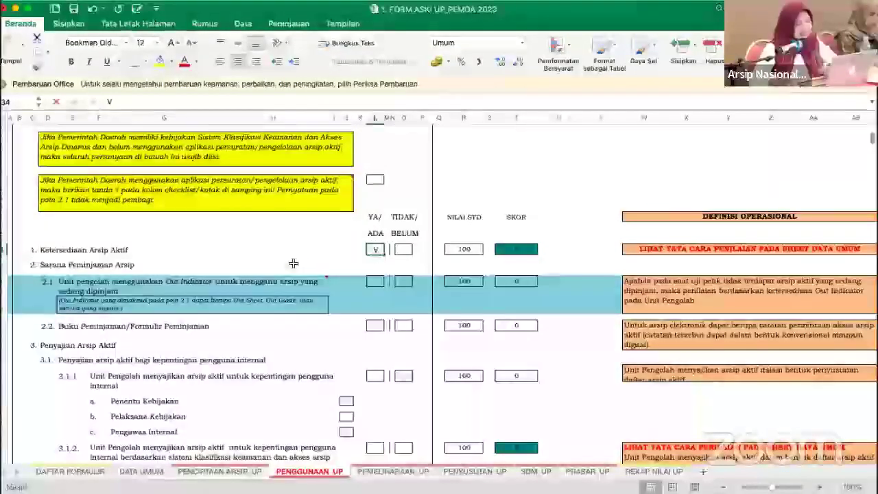
type("V")
left_click(296, 259)
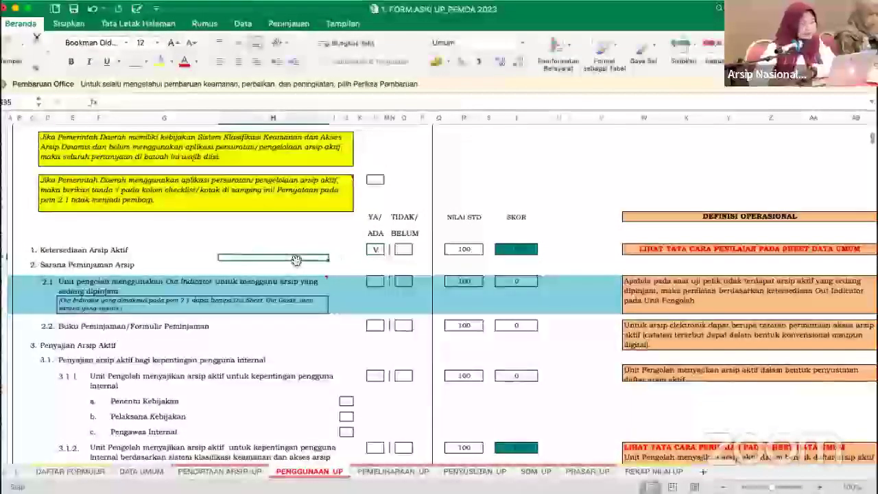
- Mark item 2.1 on the use of an Out Indicator with a V in its TIDAK/BELUM box
left_click(128, 266)
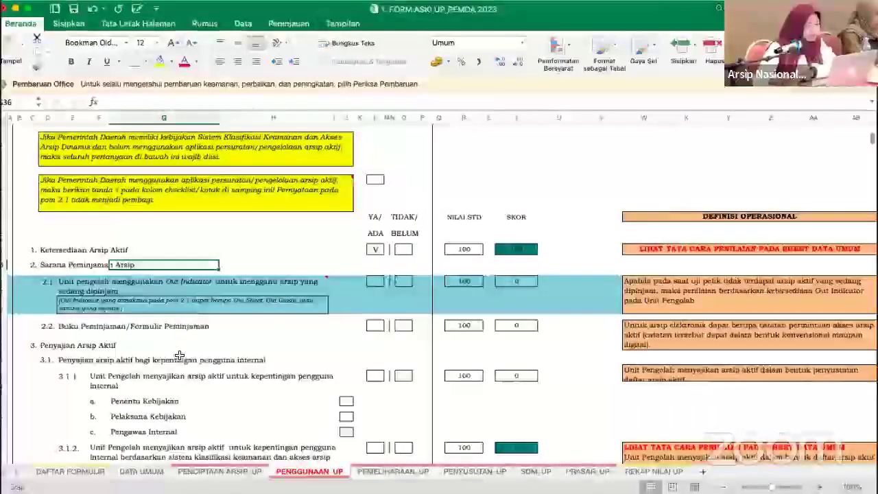
left_click(72, 283)
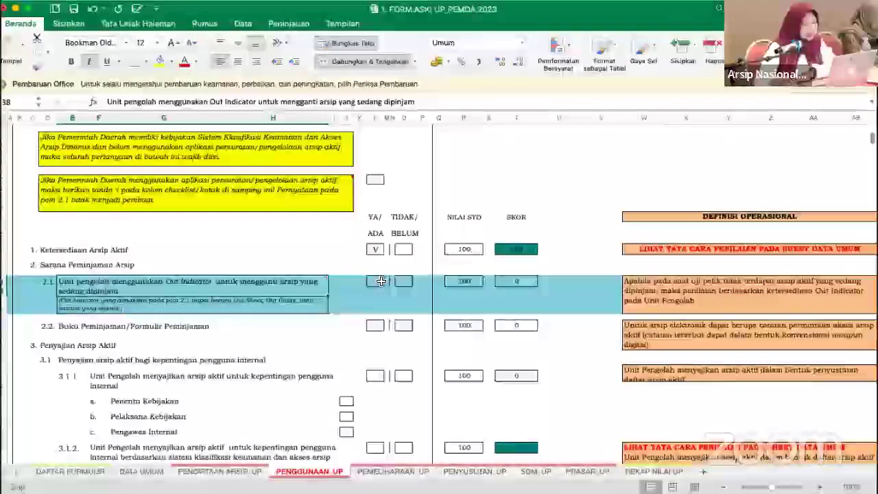
left_click(380, 281)
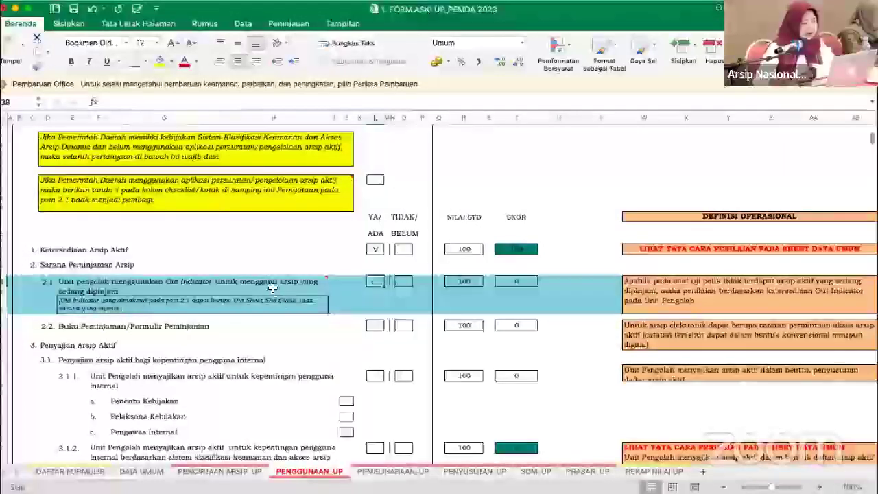
mouse_move(271, 302)
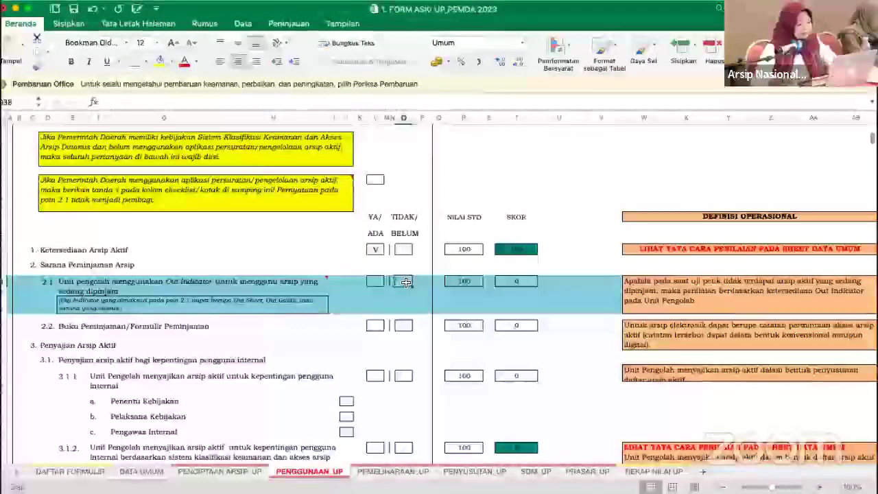
left_click(403, 281)
type("v")
left_click(294, 345)
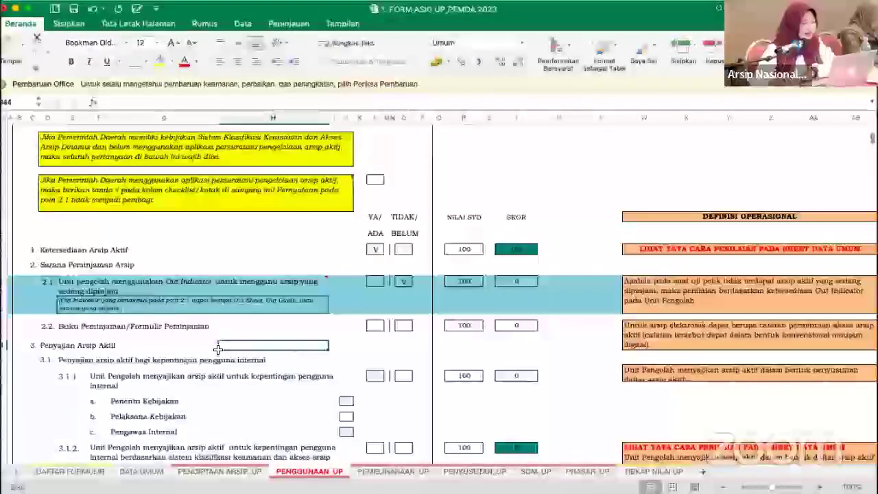
- Mark item 2.2, Buku Peminjaman/Formulir Peminjaman, with a V in its YA/ADA box
left_click(377, 324)
type("V")
left_click(310, 343)
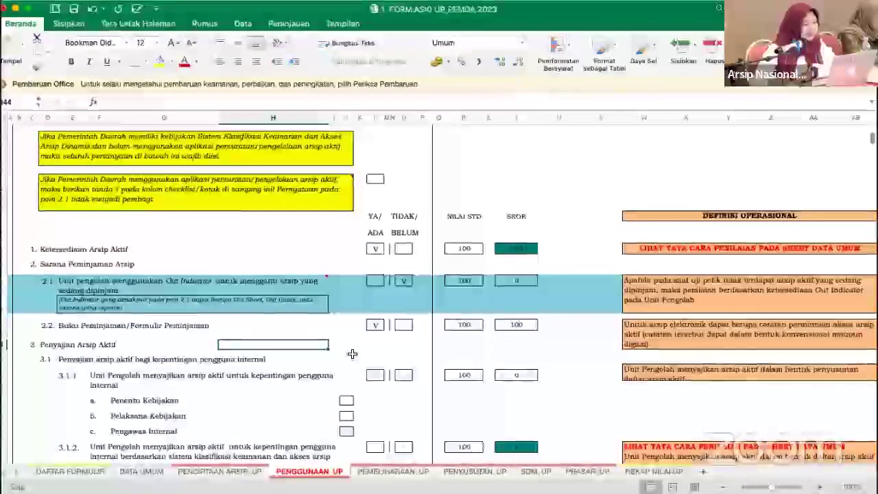
- Mark item 3.1.1 on presenting active archives to internal users with a V in its YA/ADA box
scroll(352, 353, "down", 1)
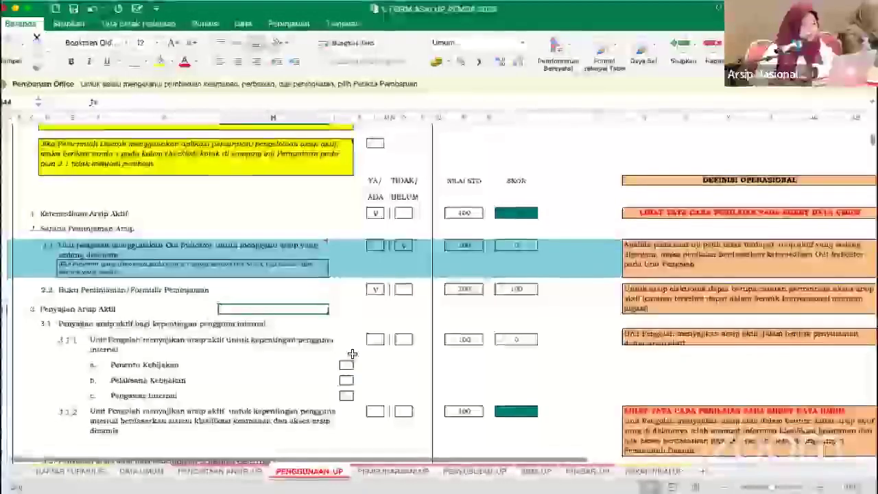
scroll(352, 353, "down", 1)
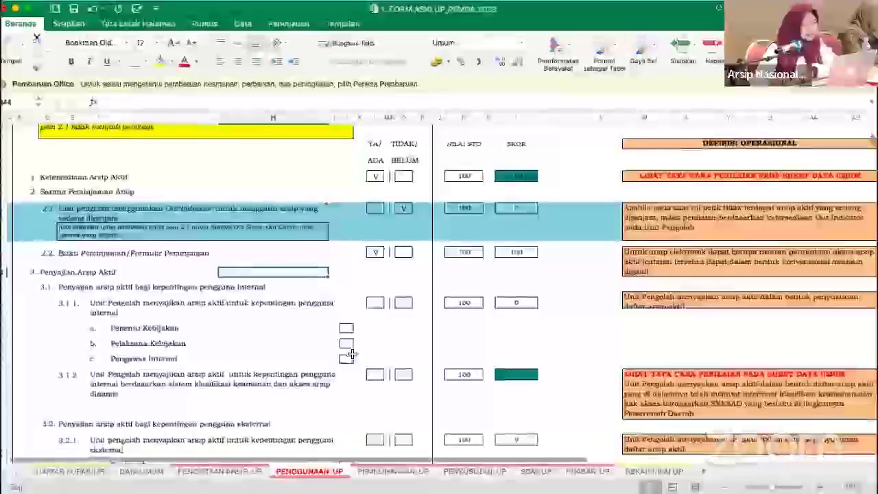
scroll(351, 354, "down", 1)
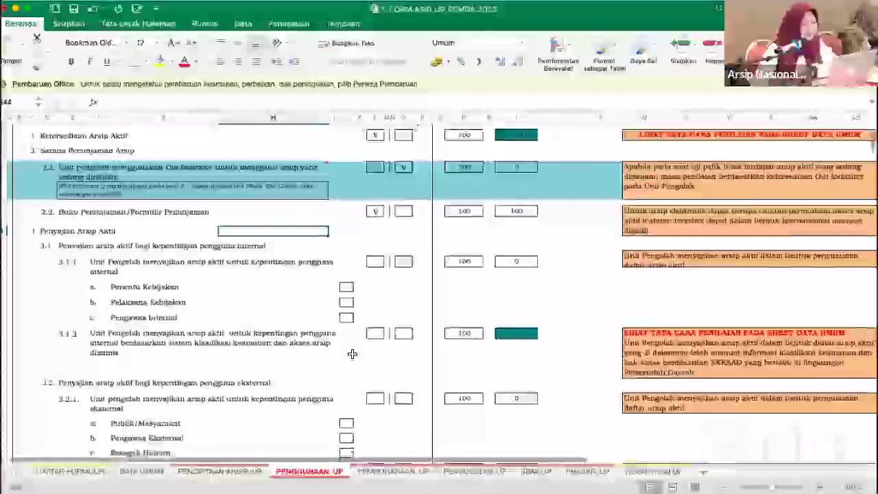
scroll(351, 354, "down", 1)
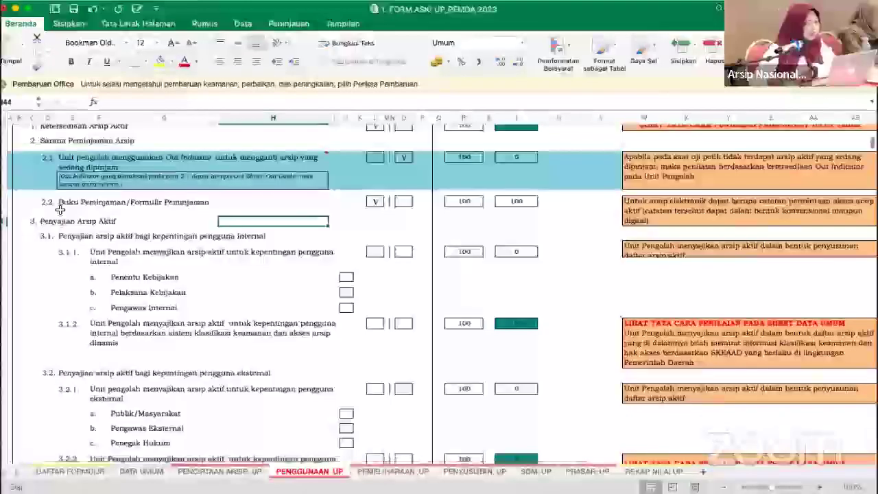
left_click(64, 203)
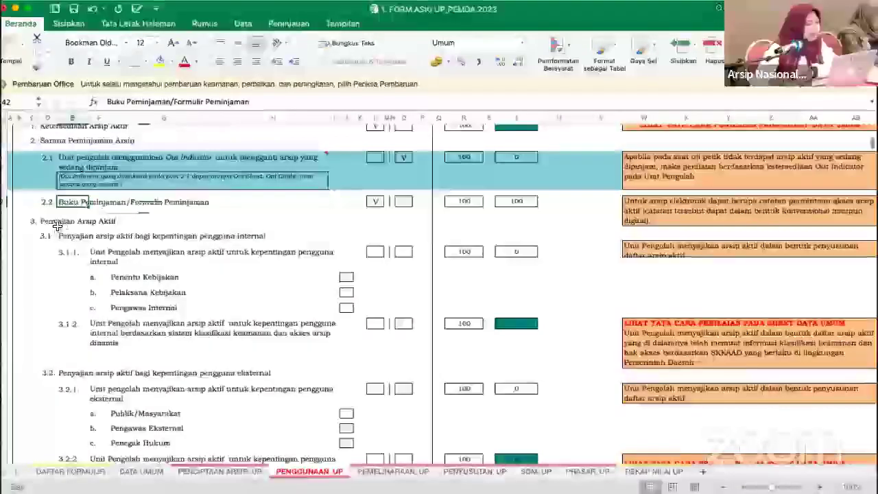
left_click(57, 223)
scroll(125, 257, "down", 2)
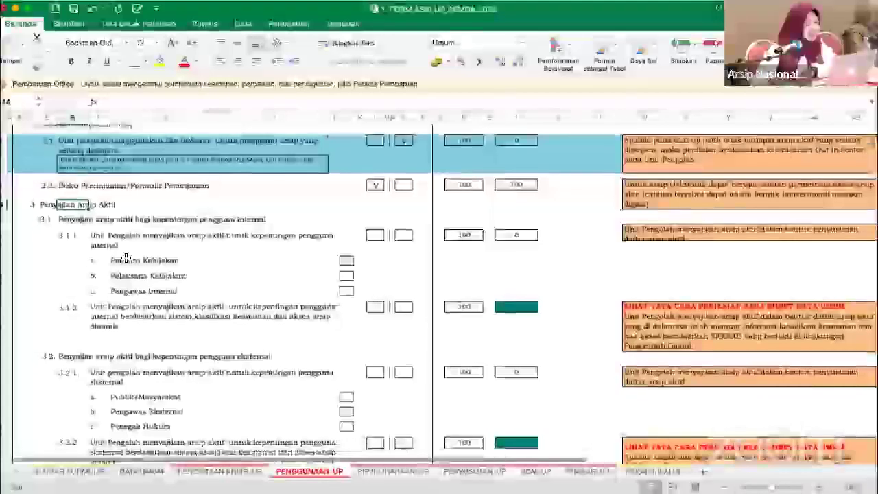
scroll(126, 257, "down", 1)
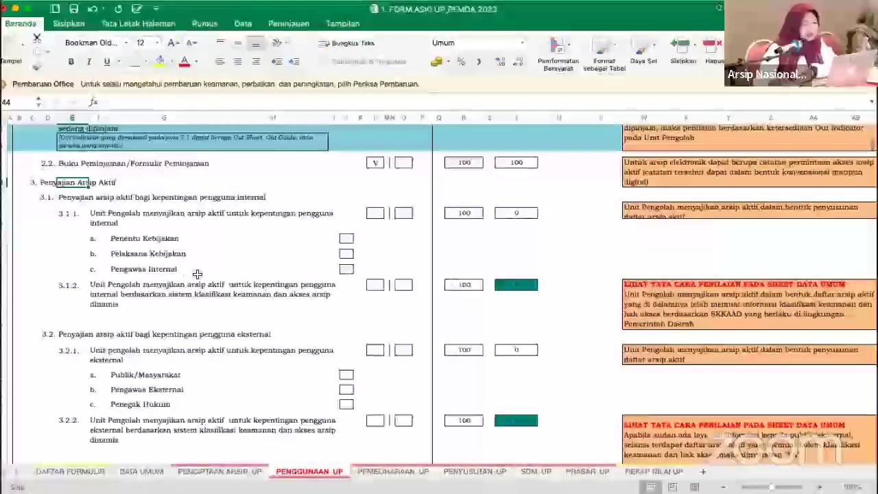
left_click(380, 214)
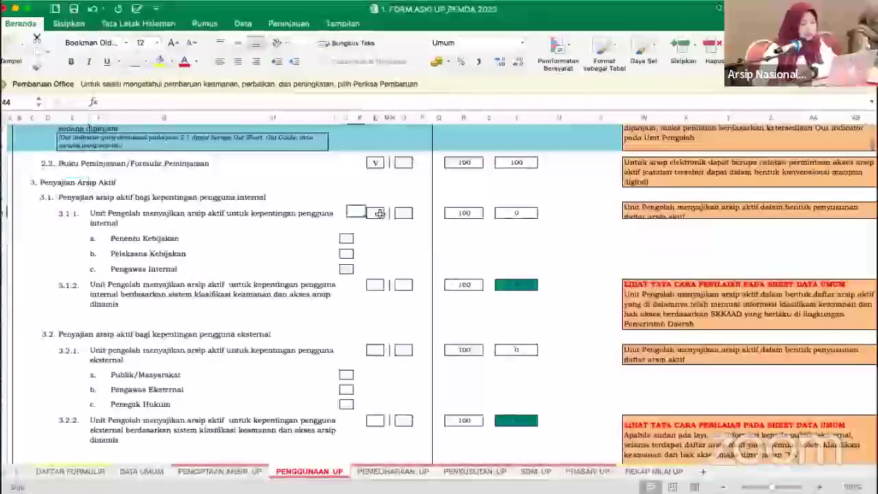
type("V")
- Mark Penentu Kebijakan, Pelaksana Kebijakan and Pengawas Internal under item 3.1.1 with a V each
left_click(347, 237)
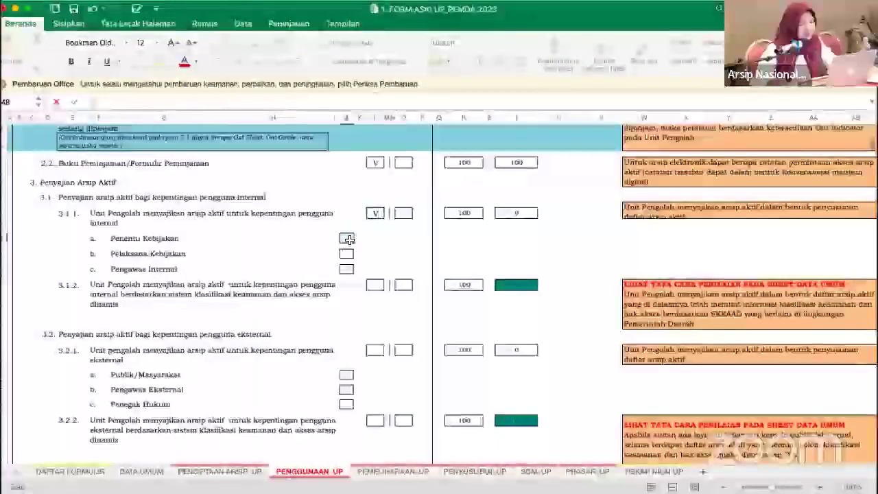
type("V")
left_click(345, 258)
type("V")
left_click(346, 268)
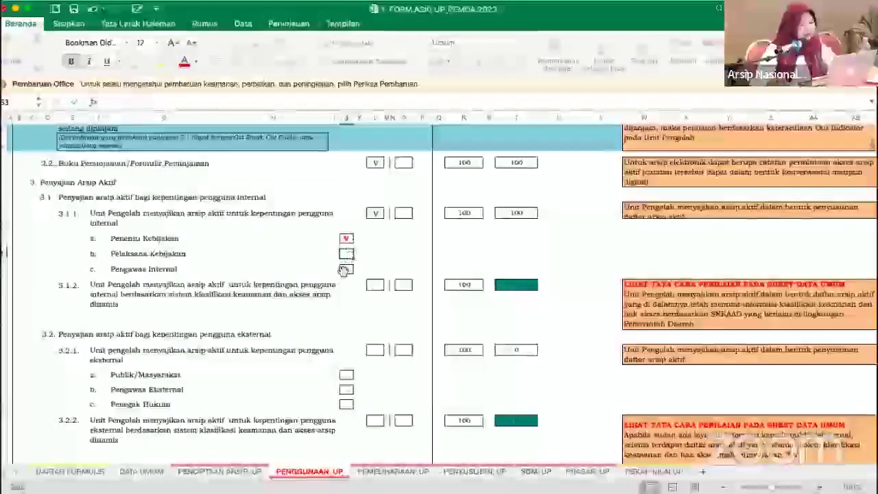
type("V")
left_click(309, 261)
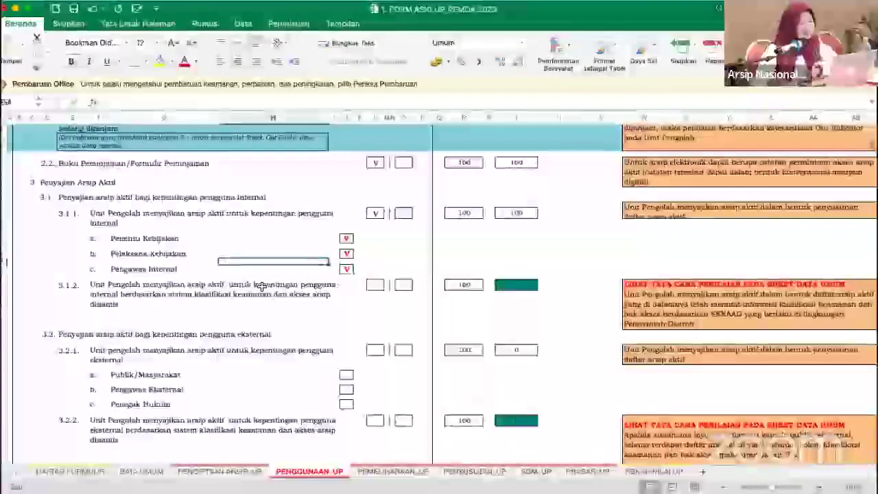
- Mark item 3.1.2 on internal presentation based on security and access classification with a V in its TIDAK/BELUM box
scroll(256, 287, "down", 2)
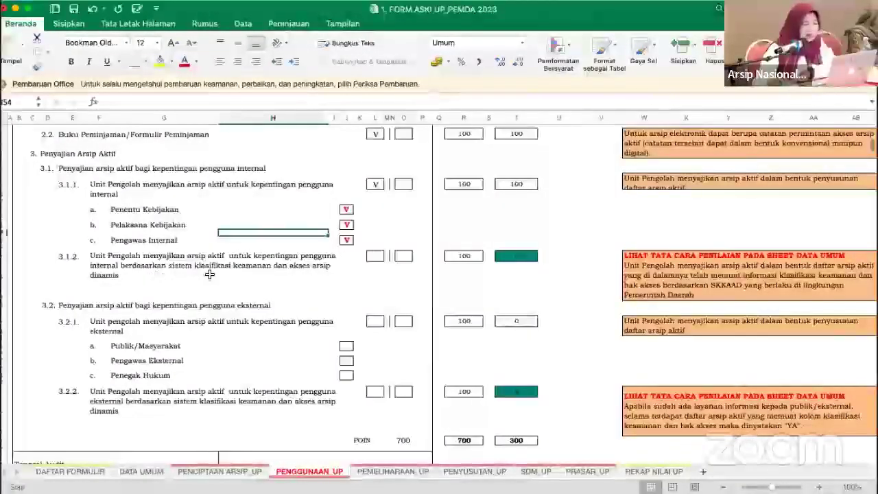
left_click(297, 264)
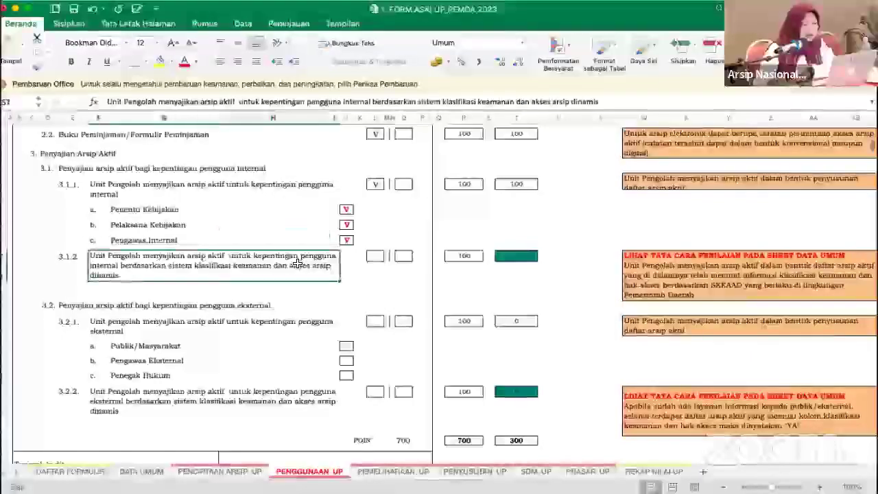
left_click(406, 256)
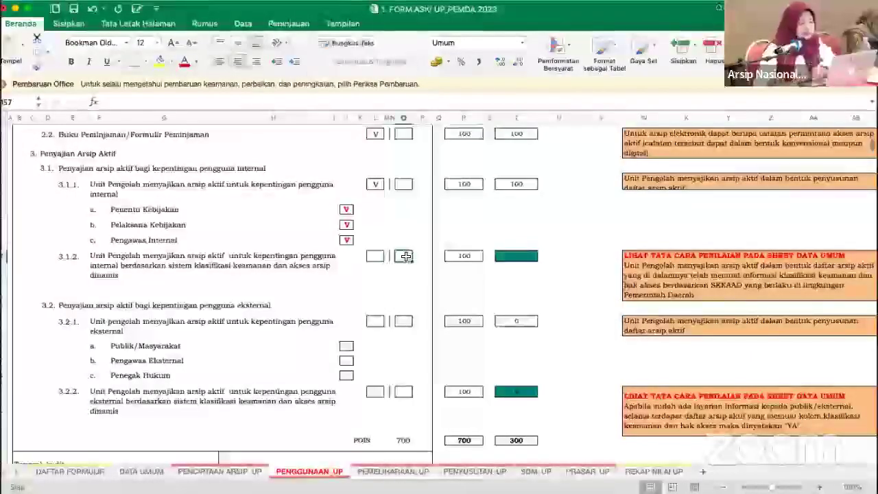
type("V")
key("Return")
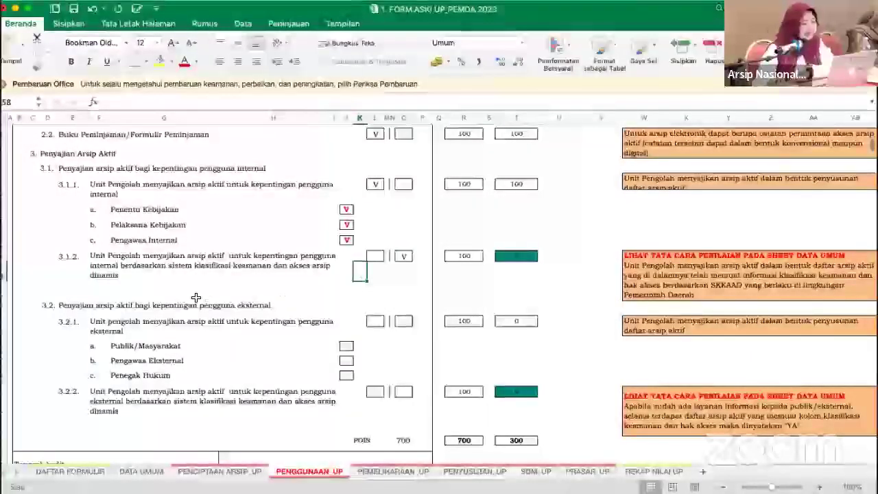
- Mark Penegak Hukum and Pengawas Eksternal under item 3.2.1 with a V each
scroll(193, 281, "down", 2)
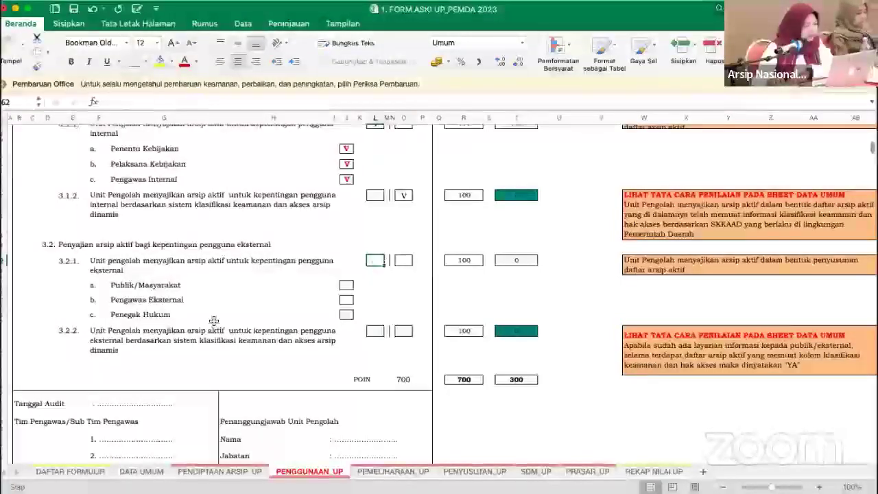
left_click(180, 300)
left_click(175, 318)
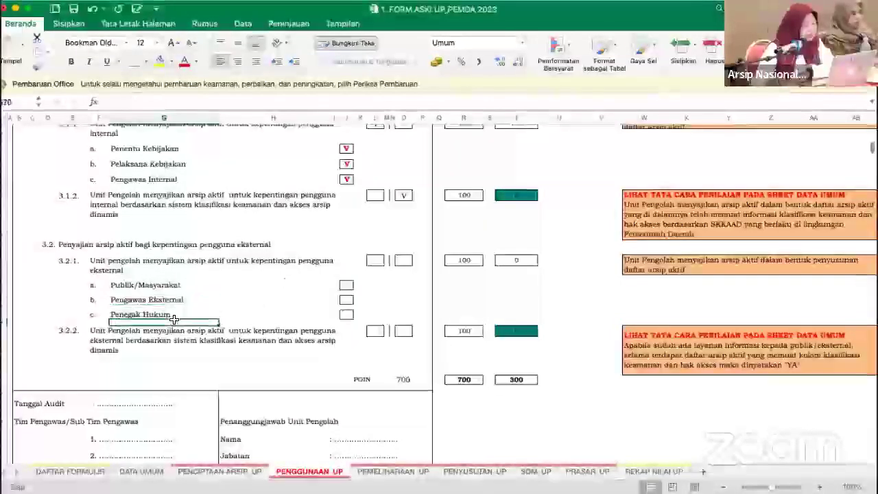
left_click(347, 316)
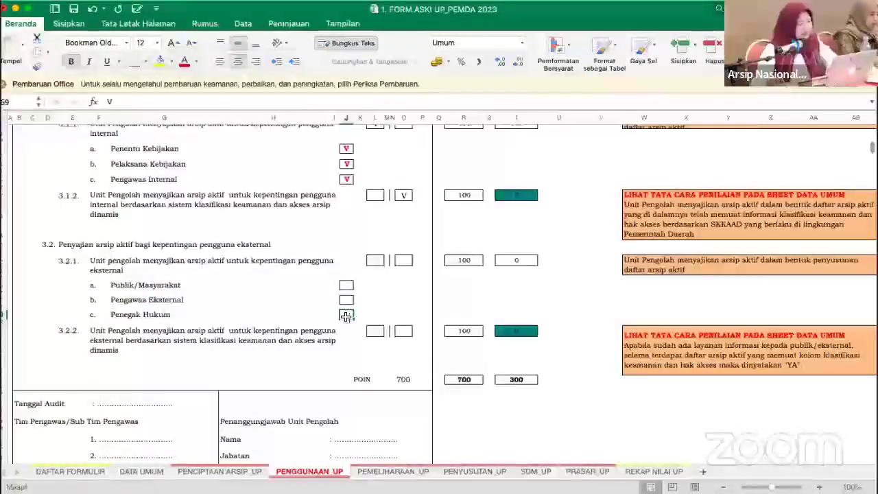
type("V")
left_click(346, 299)
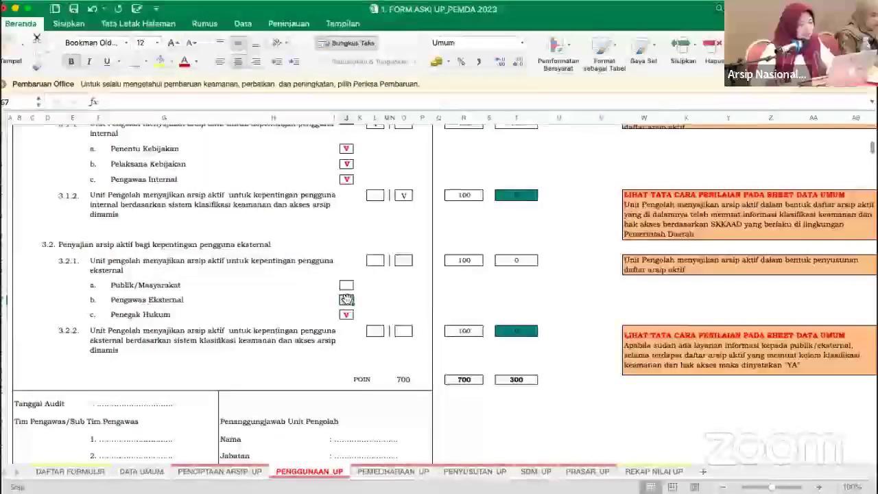
type("V")
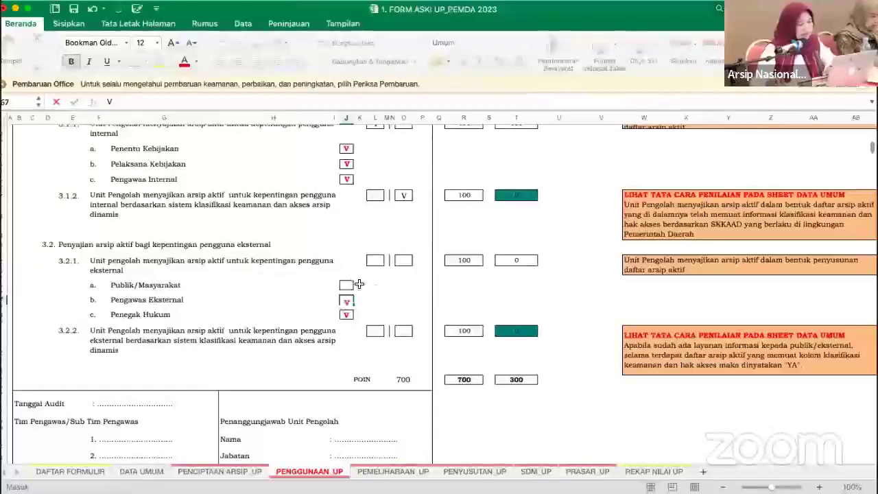
left_click(312, 307)
- Mark item 3.2.1 on presenting active archives to external users with a V in its YA/ADA box
left_click(375, 260)
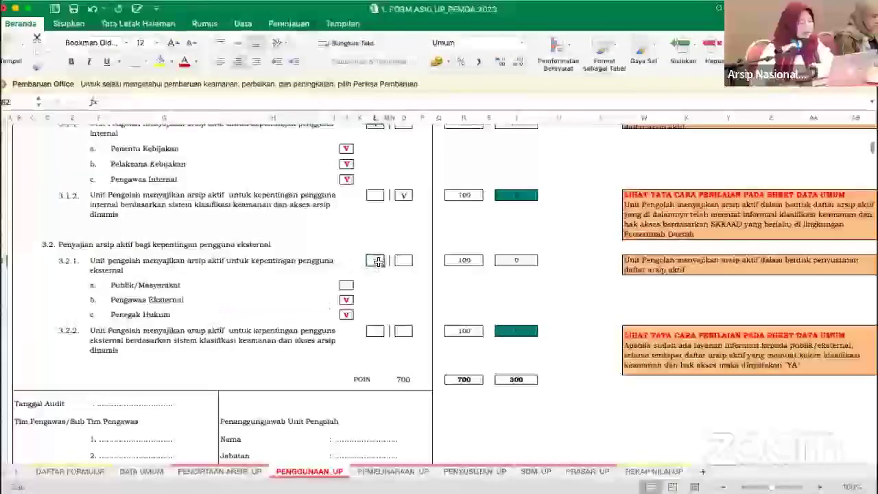
type("V")
left_click(304, 272)
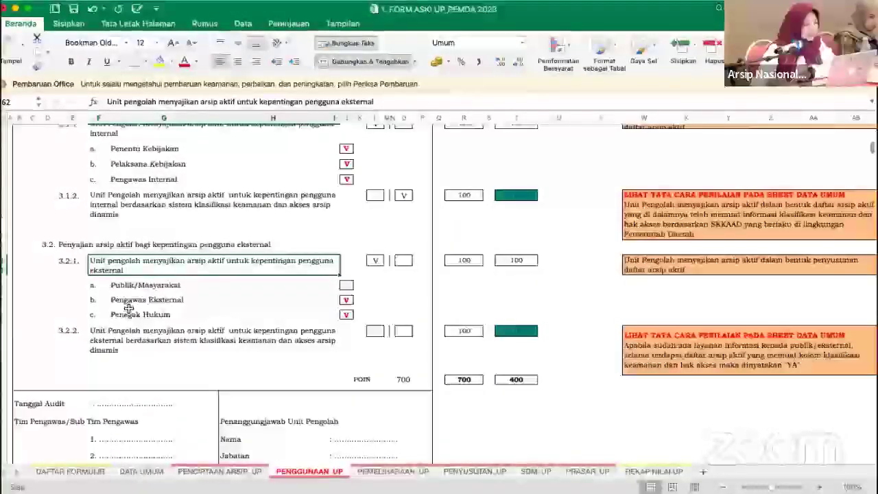
- Mark item 3.2.2 on external presentation based on security and access classification with a V in its TIDAK/BELUM box
scroll(264, 316, "down", 1)
scroll(265, 316, "down", 1)
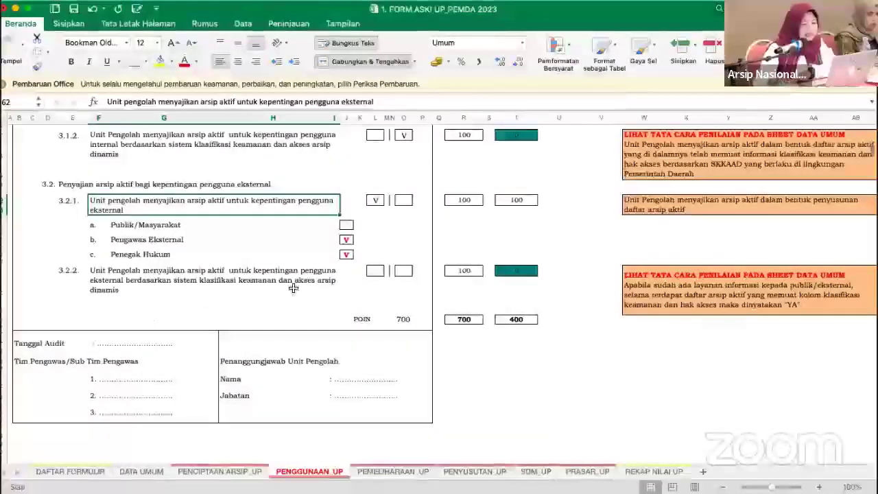
left_click(403, 272)
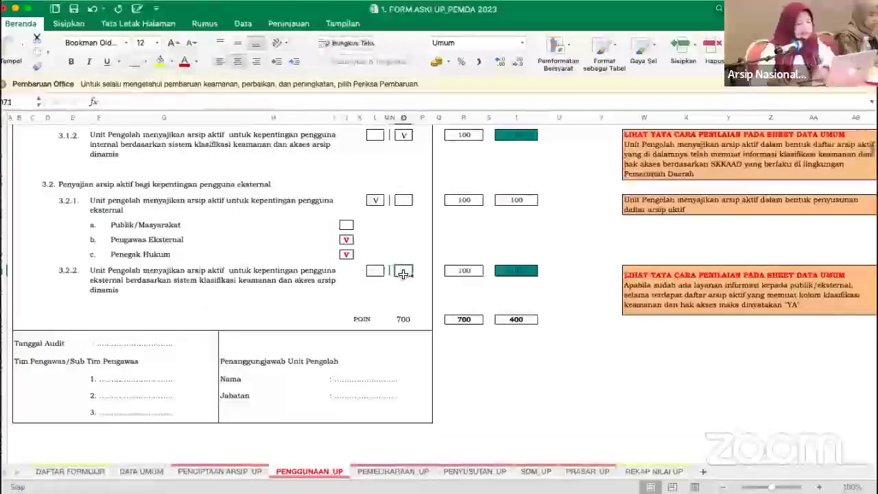
type("V")
left_click(310, 313)
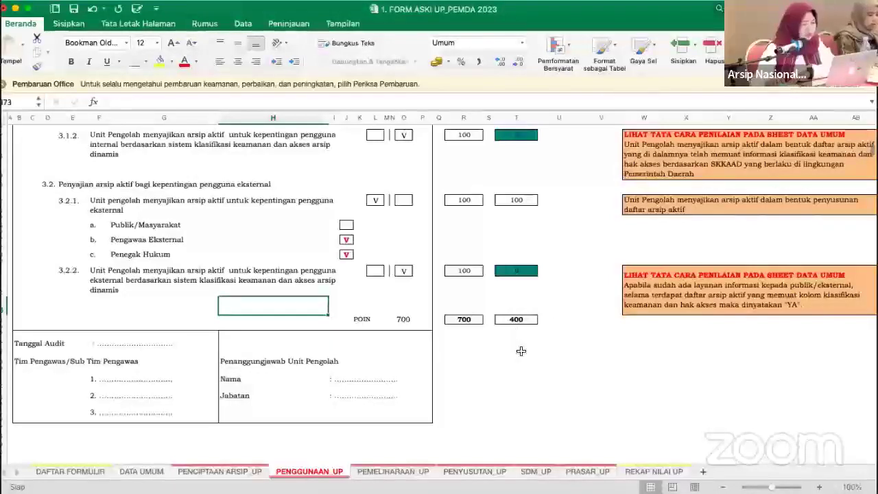
- Open the PEMELIHARAAN_UP sheet and examine its yellow instruction notes and the Pemberkasan Arsip Aktif items
left_click(388, 472)
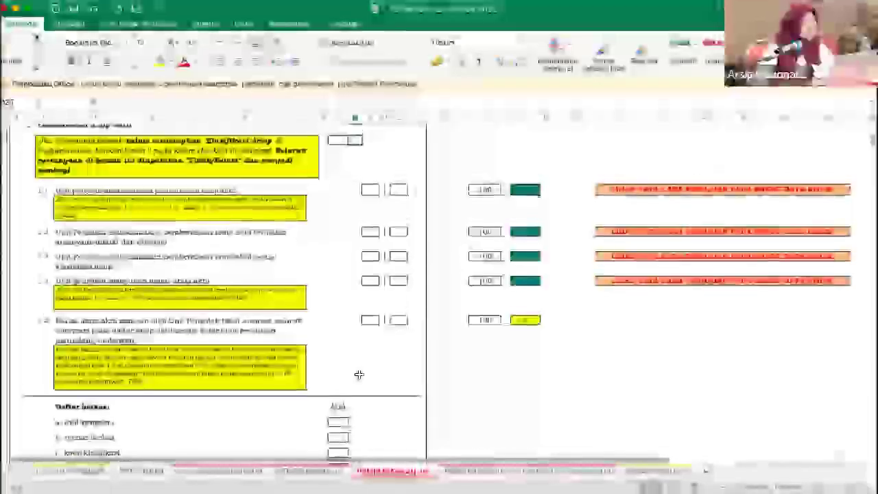
scroll(358, 374, "up", 5)
scroll(358, 374, "down", 2)
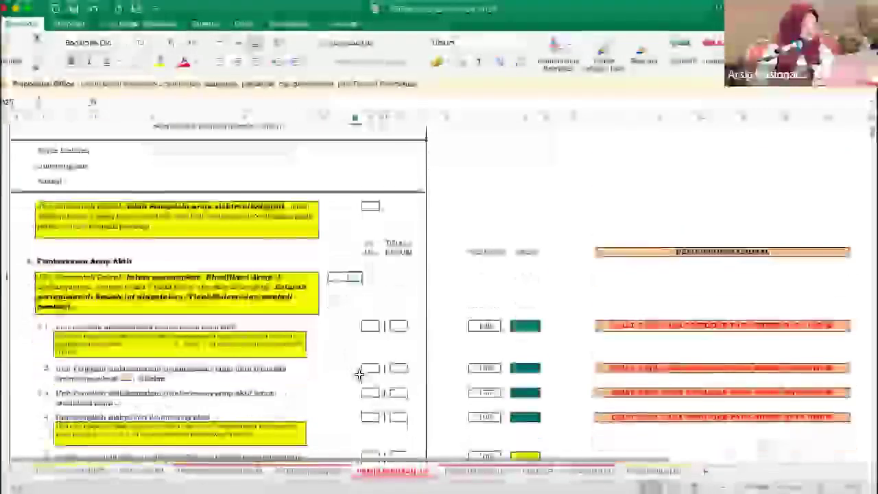
scroll(358, 374, "down", 1)
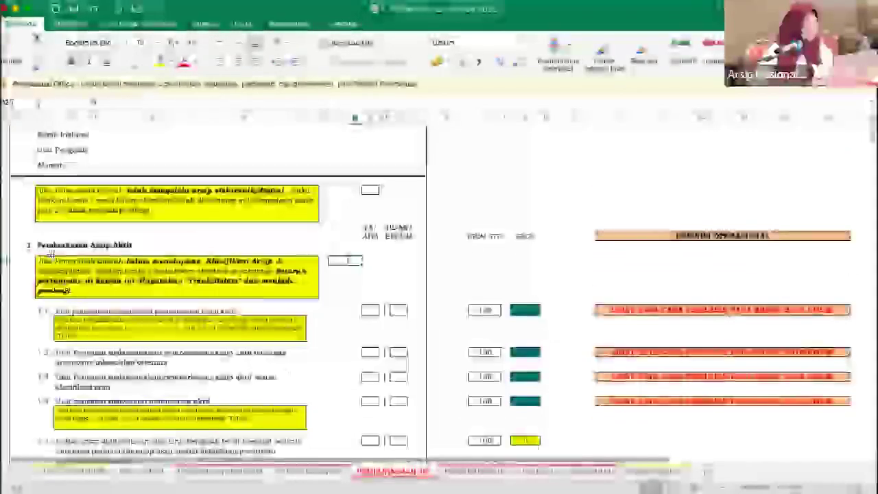
scroll(176, 271, "down", 1)
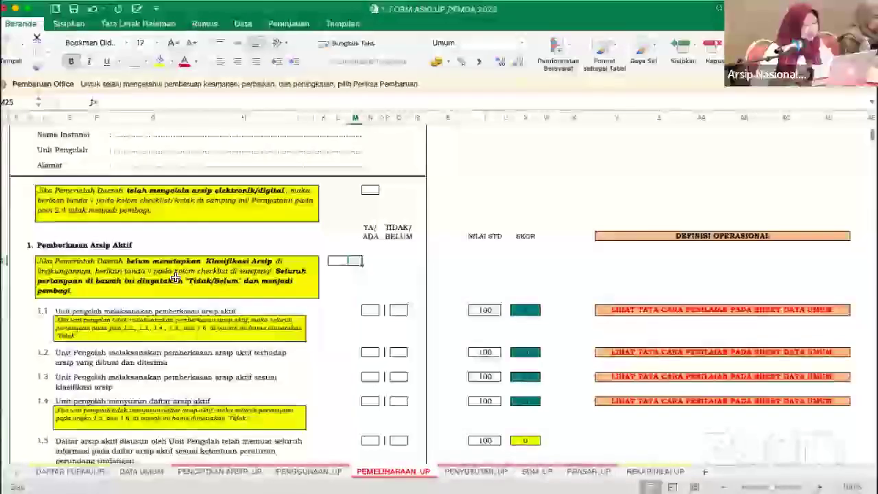
scroll(175, 276, "down", 2)
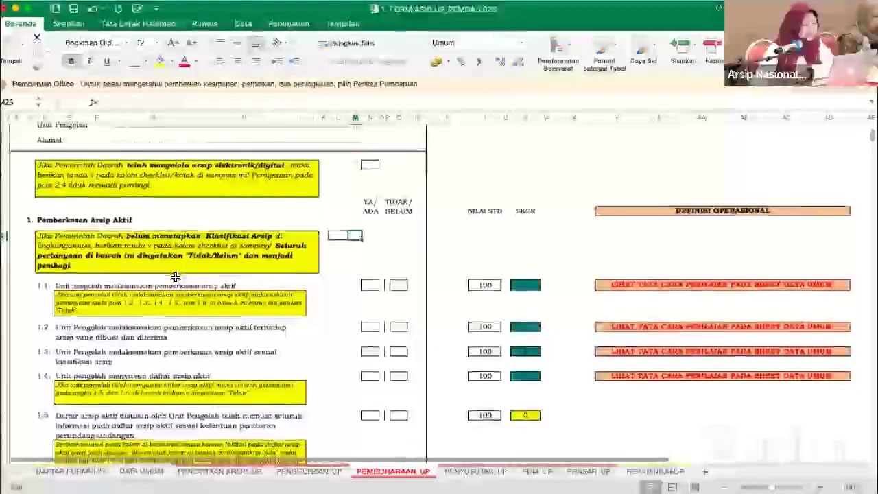
scroll(176, 277, "down", 2)
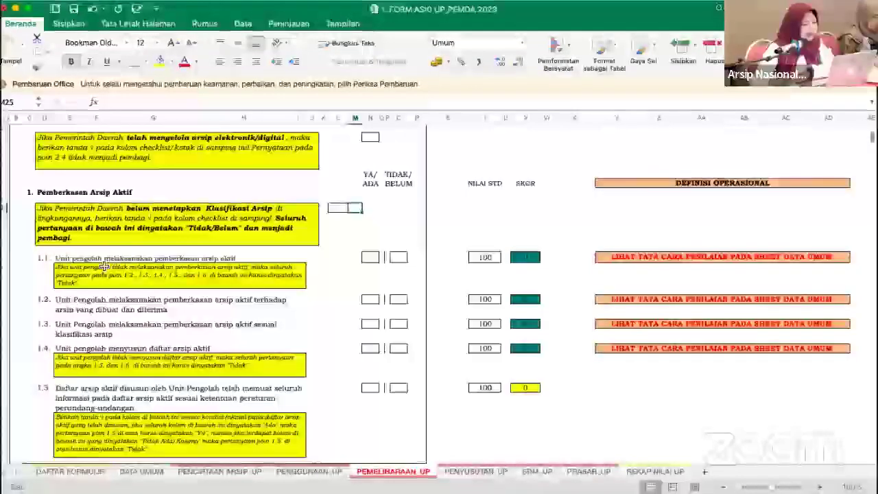
scroll(102, 266, "down", 1)
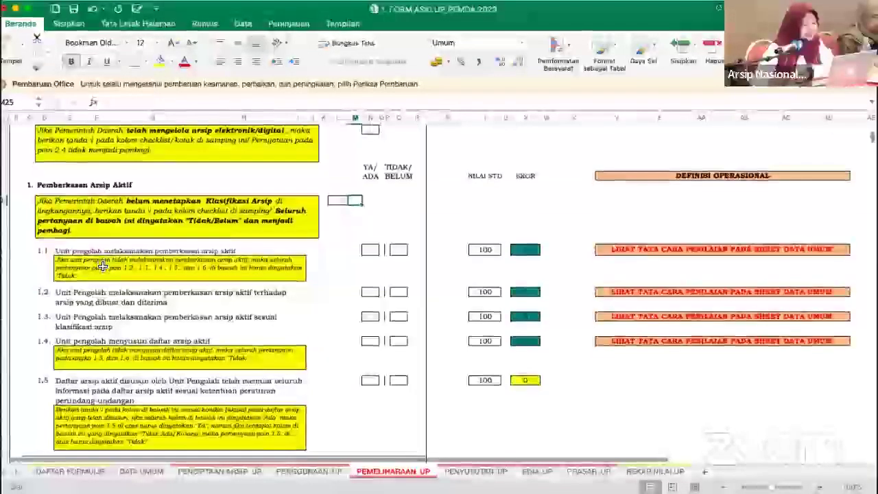
scroll(101, 266, "down", 1)
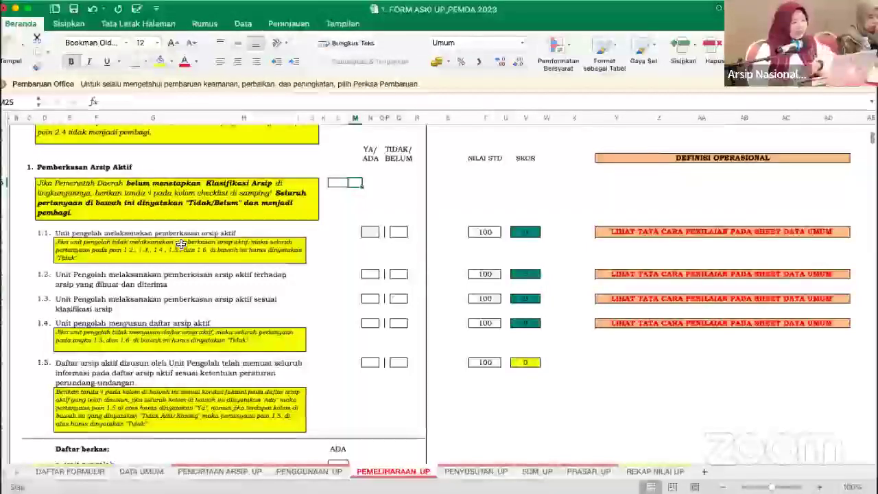
- Mark item 1.1 on filing active archives with a V in its YA/ADA box and check the green-box scoring rules on DATA UMUM
left_click(372, 233)
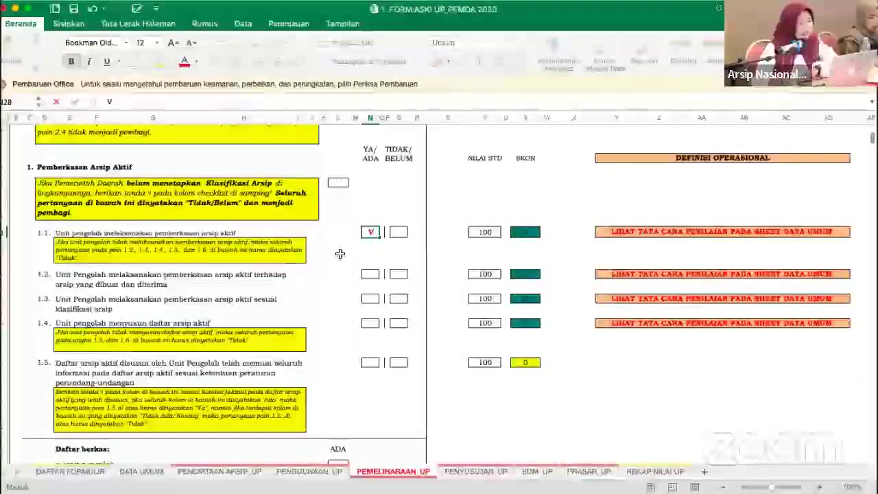
left_click(526, 232)
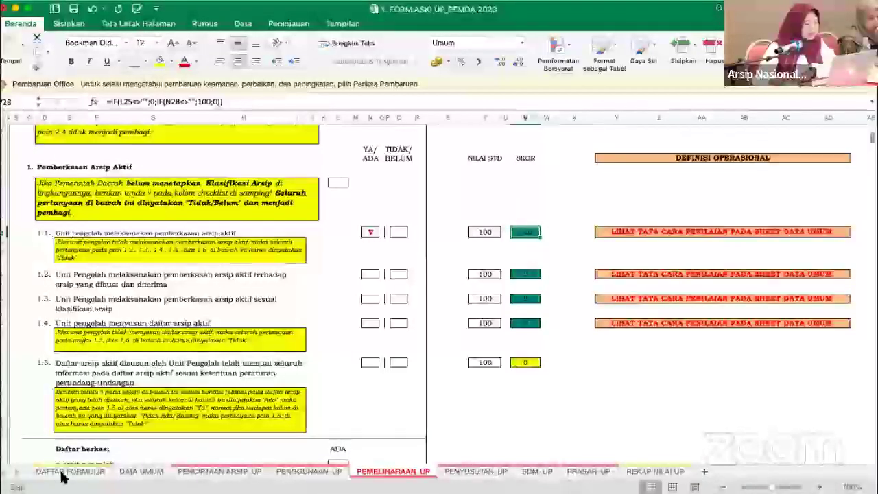
left_click(141, 471)
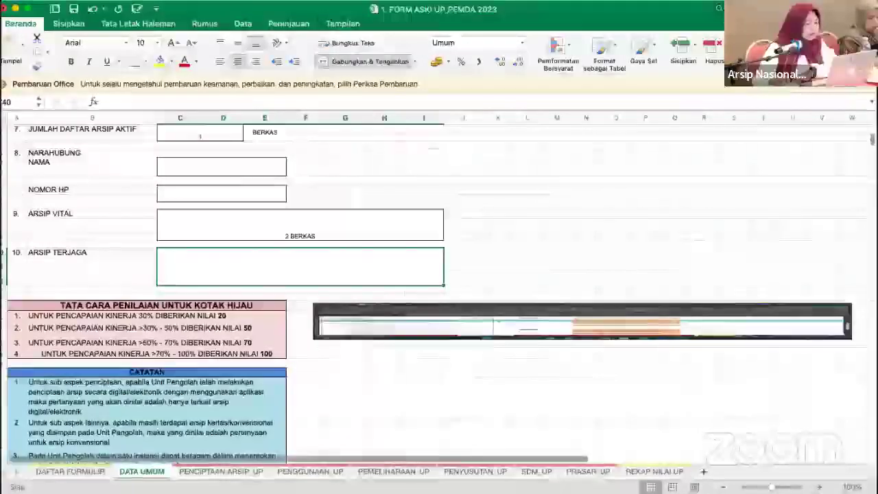
left_click(322, 472)
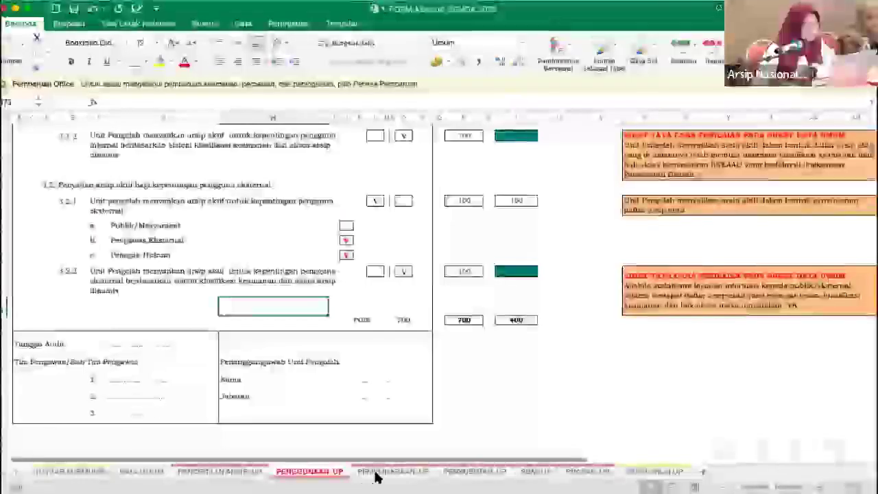
left_click(376, 472)
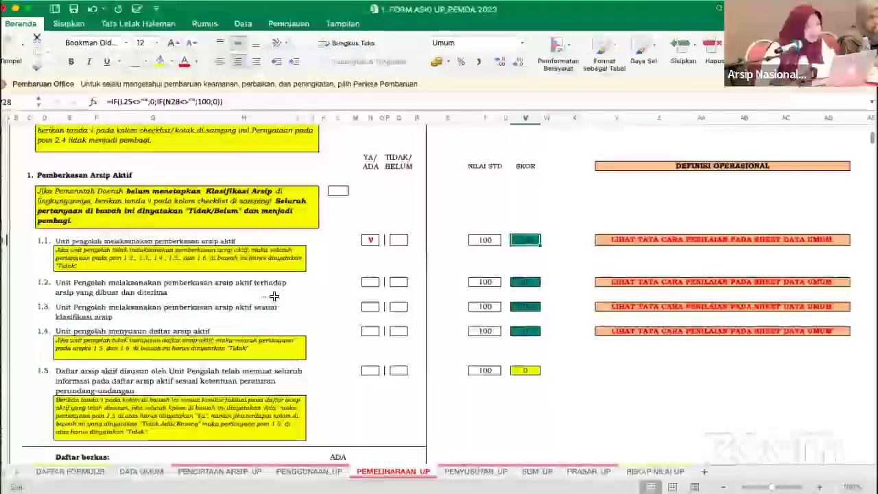
- Mark items 1.2 and 1.3 on filing created and received archives and filing by classification with a V in their YA/ADA boxes
left_click(370, 281)
type("V")
key("Return")
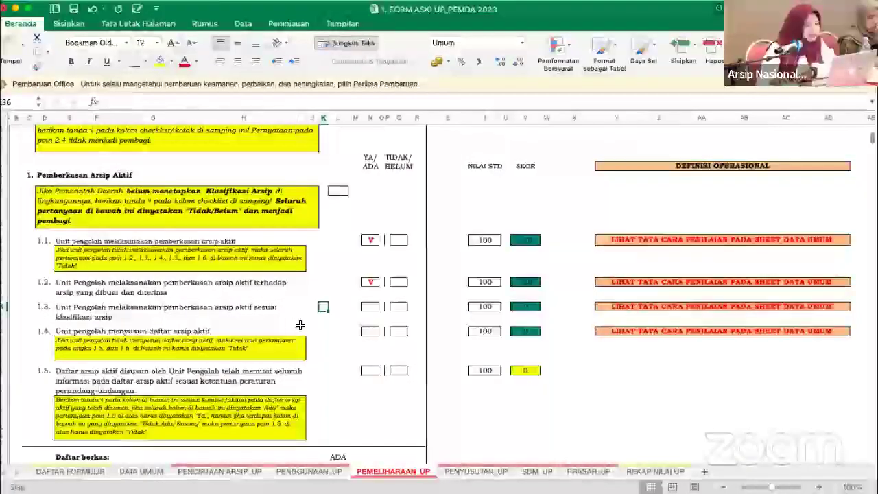
left_click(377, 305)
type("v")
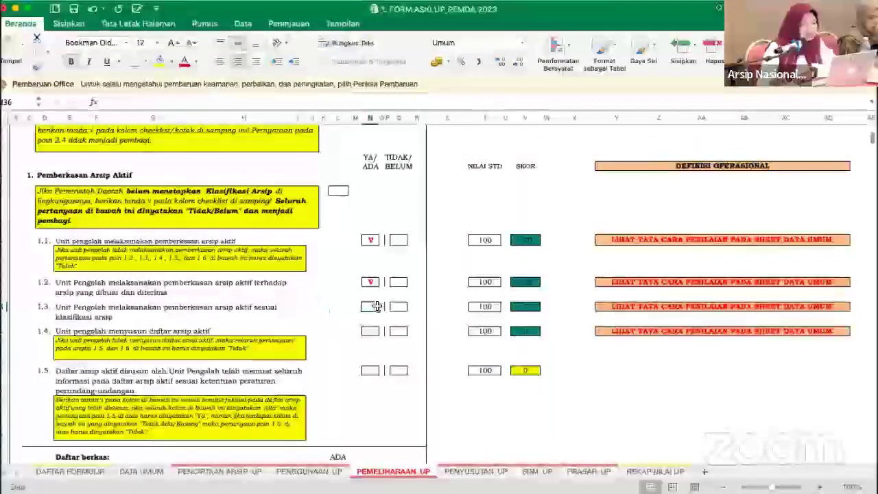
key("Return")
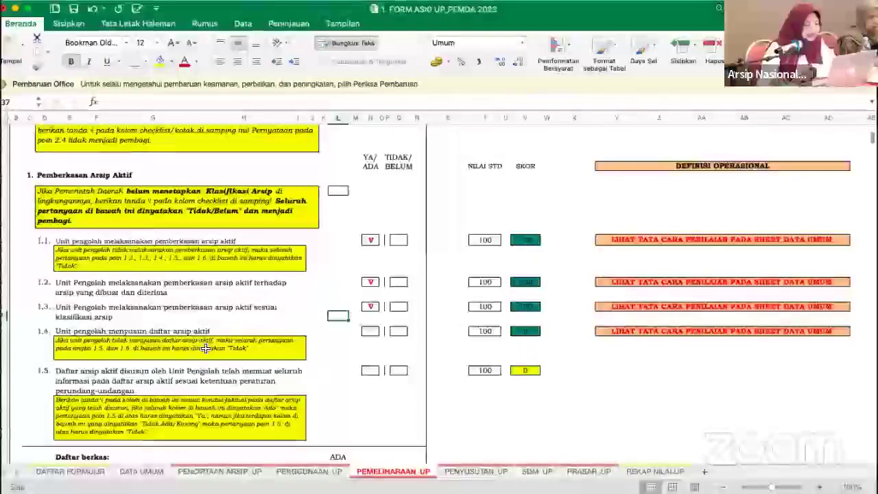
- Mark item 1.4 on compiling the active archive list with a V in its YA/ADA box
scroll(184, 371, "down", 3)
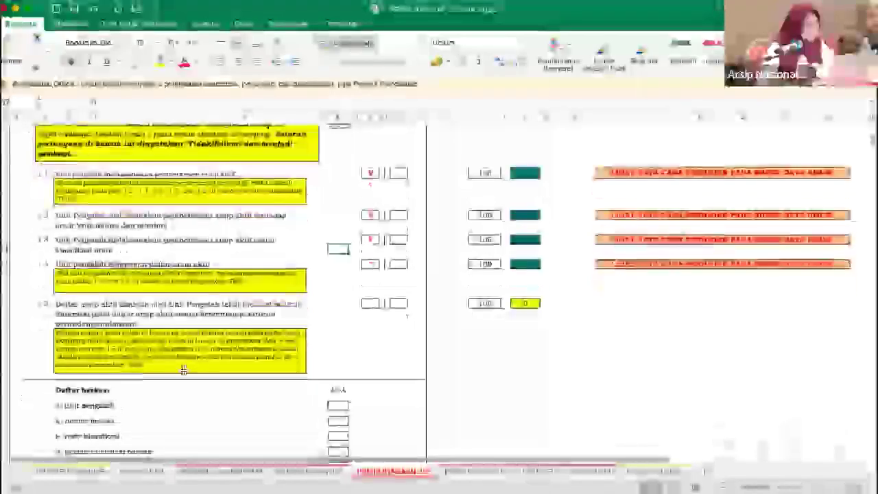
scroll(206, 368, "down", 2)
left_click(373, 229)
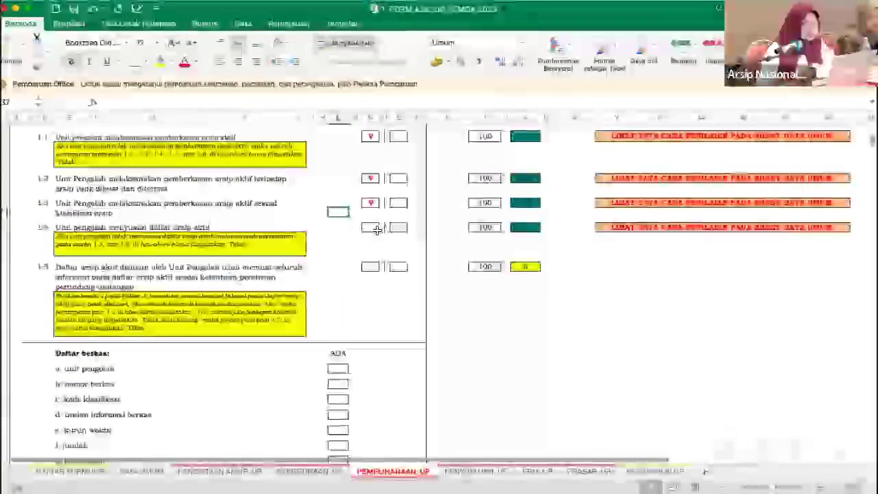
type("V")
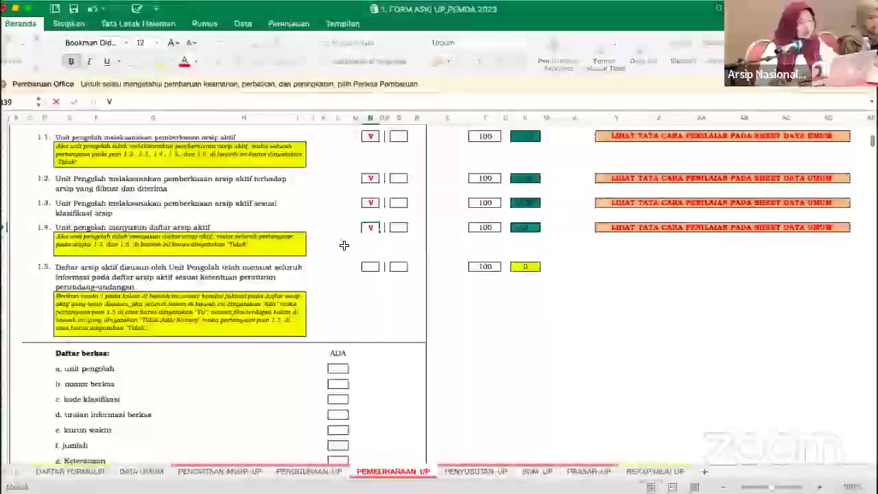
key("Return")
left_click(370, 227)
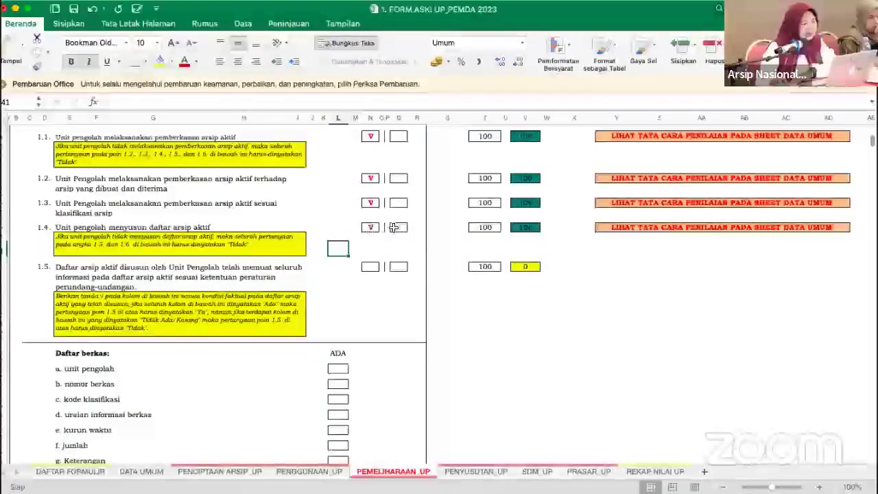
left_click(371, 227)
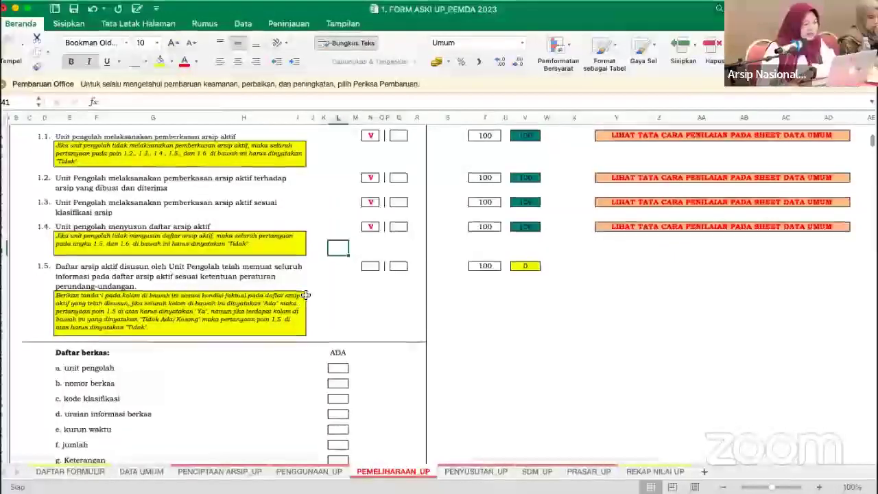
- Mark item 1.5 on the completeness of the active archive list's information with a V in its Tidak box
scroll(305, 295, "down", 3)
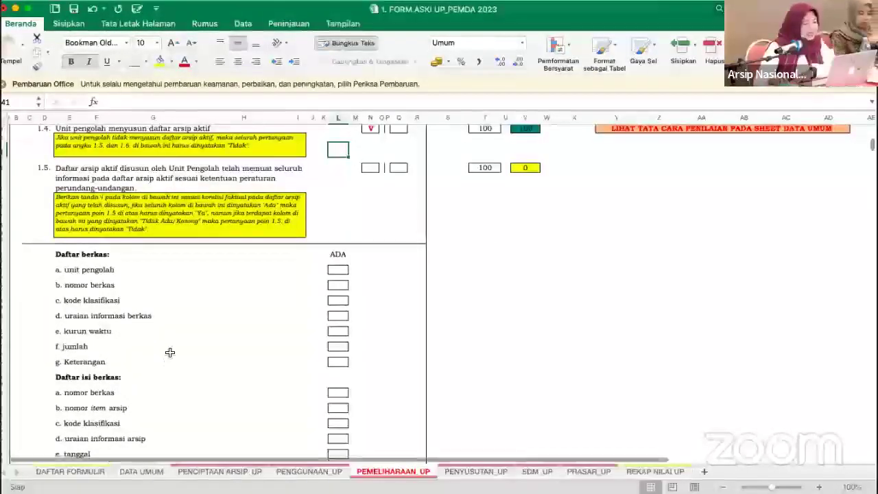
scroll(170, 352, "down", 1)
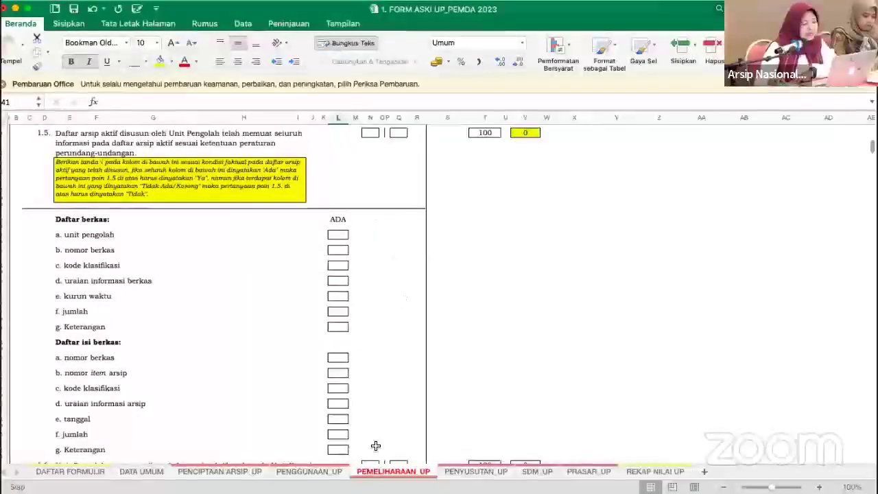
left_click(338, 251)
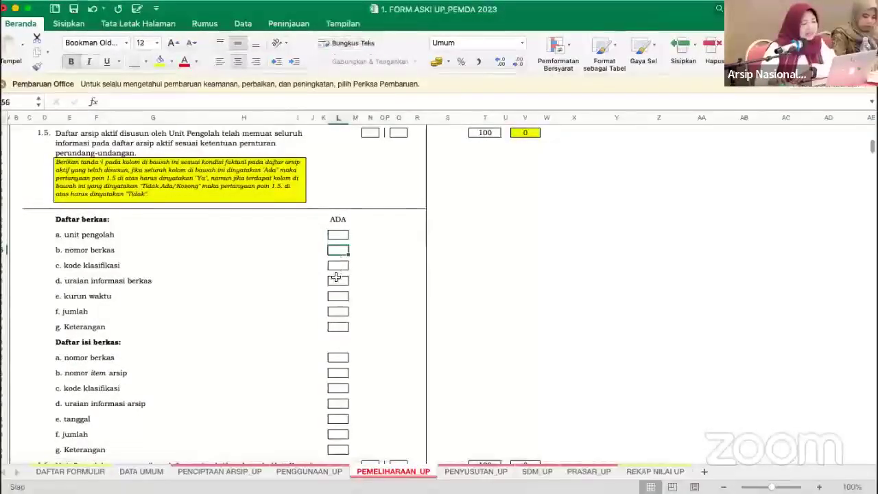
left_click(88, 235)
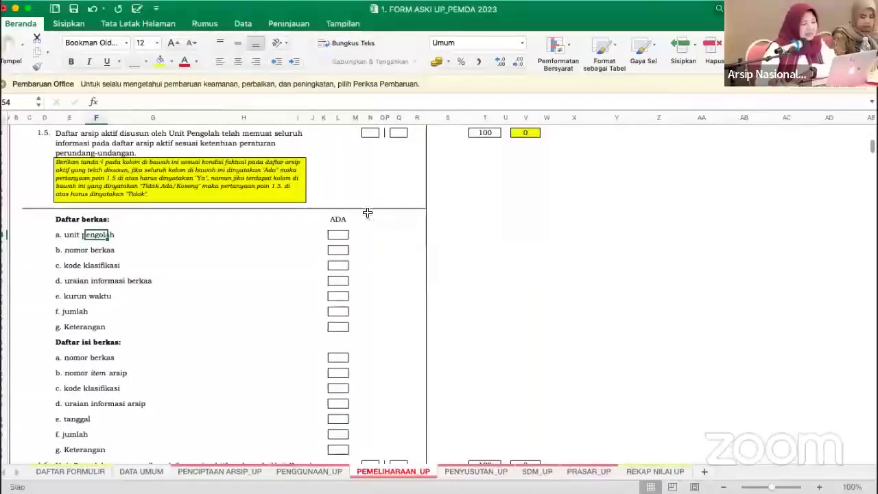
scroll(372, 134, "up", 1)
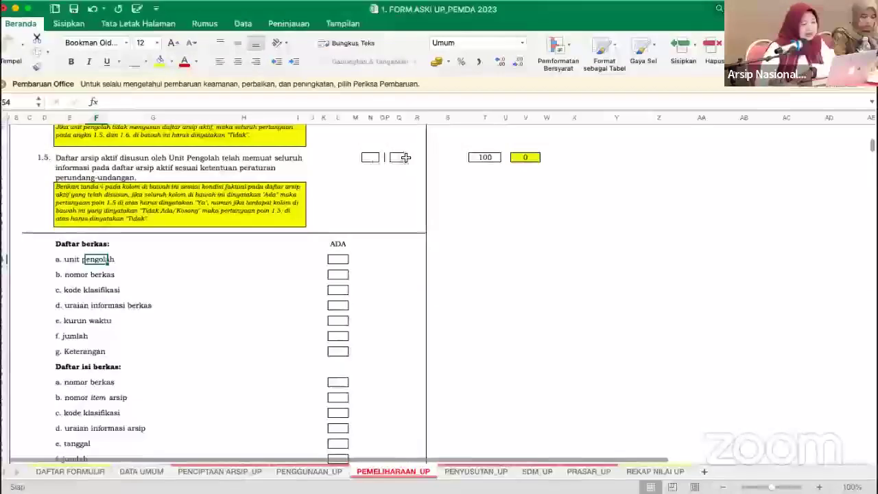
left_click(405, 157)
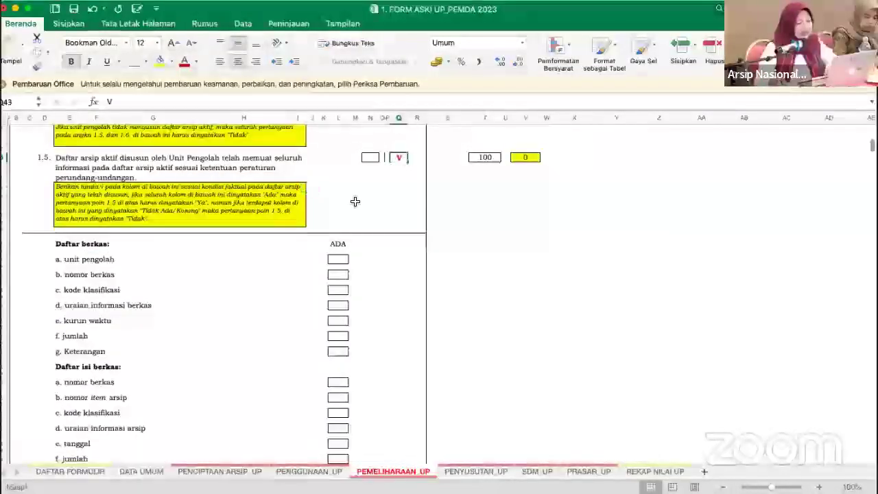
type("V")
left_click(355, 203)
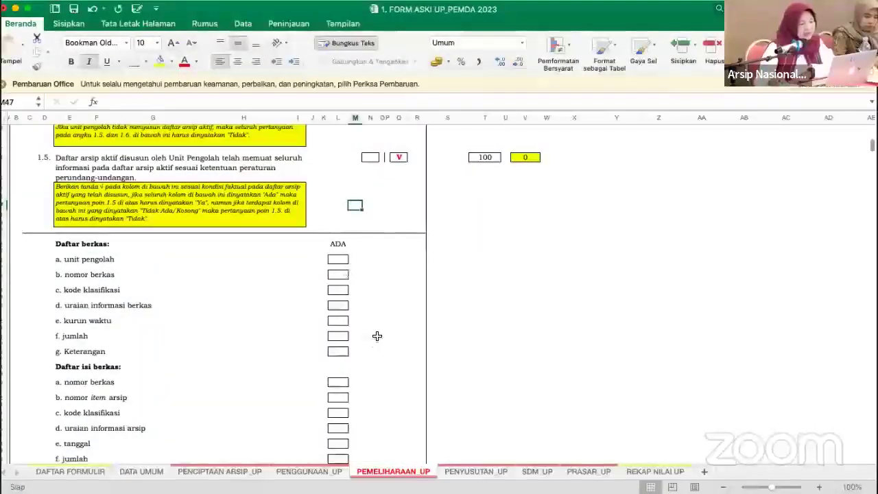
- Review the Daftar berkas and Daftar isi berkas checklist components under item 1.5, through to item 1.6
scroll(374, 331, "down", 3)
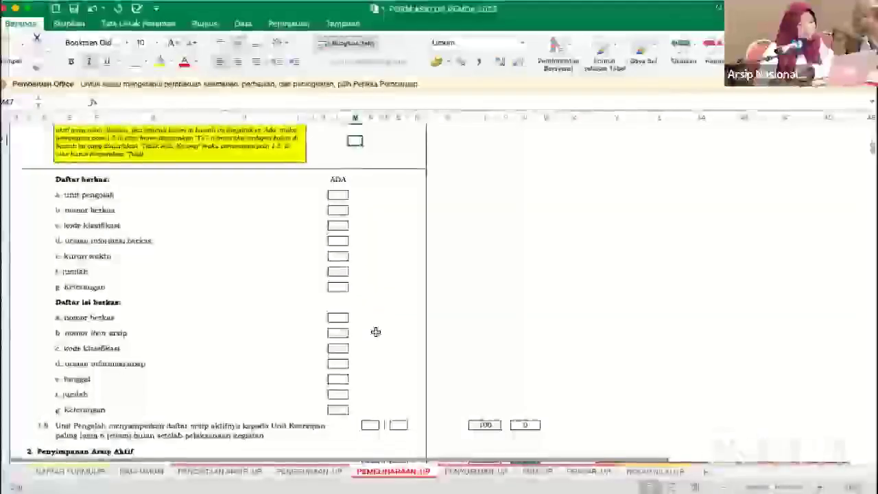
scroll(375, 331, "up", 2)
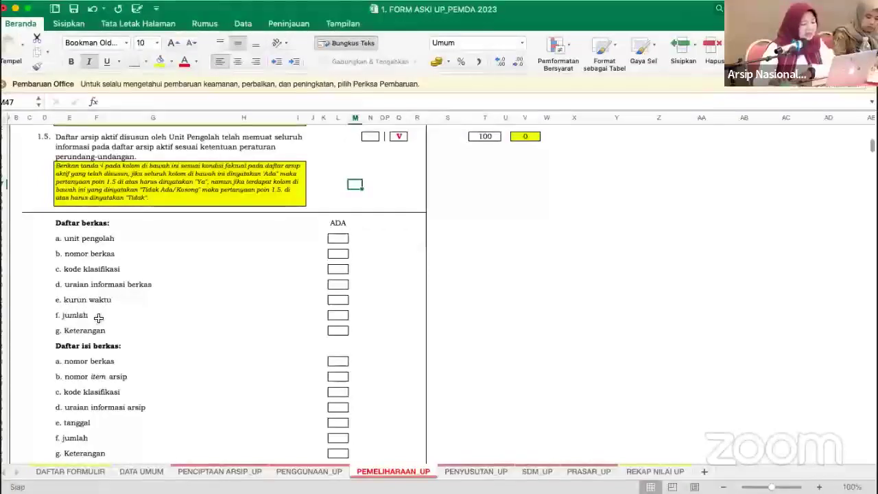
scroll(73, 399, "down", 5)
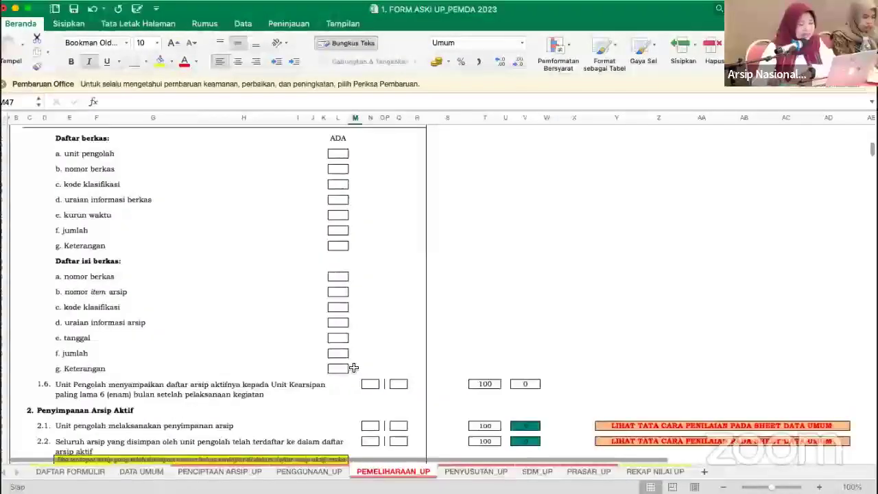
scroll(353, 367, "up", 2)
scroll(354, 368, "up", 1)
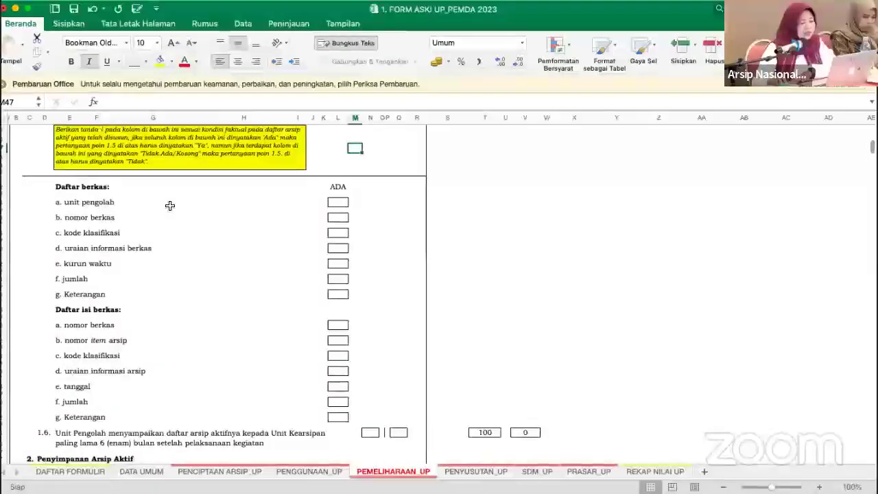
scroll(158, 303, "down", 3)
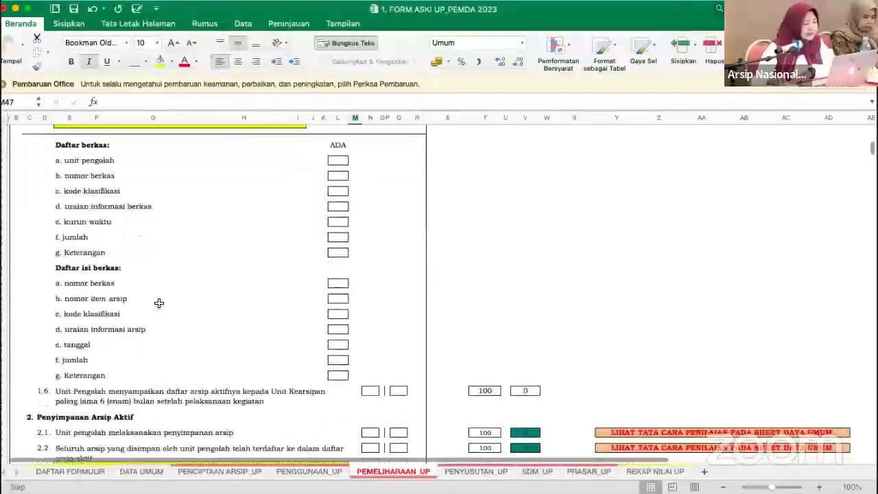
- Enter V under ADA for the Daftar berkas items unit pengolah, nomor berkas, uraian informasi berkas, kurun waktu, jumlah and Keterangan
scroll(159, 303, "up", 5)
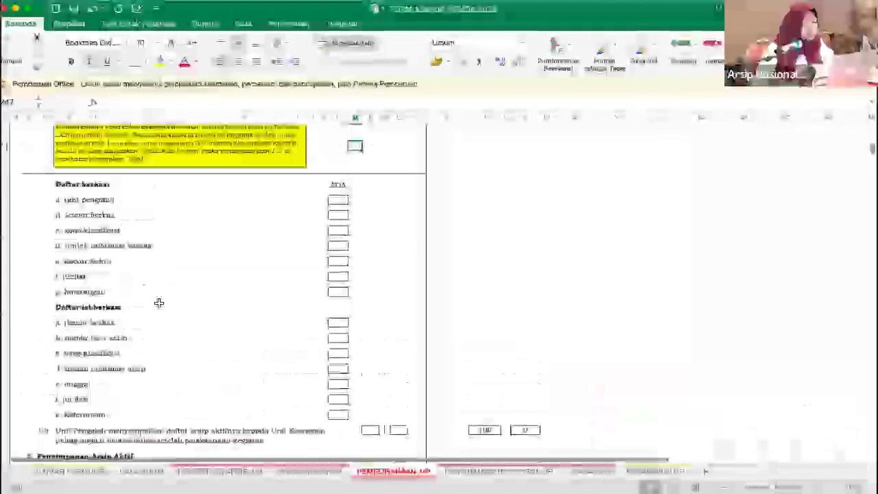
scroll(158, 302, "up", 1)
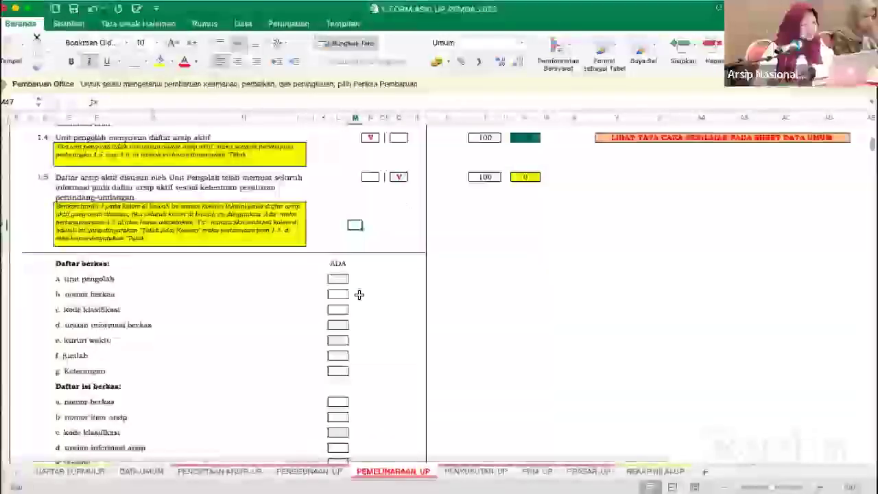
left_click(336, 280)
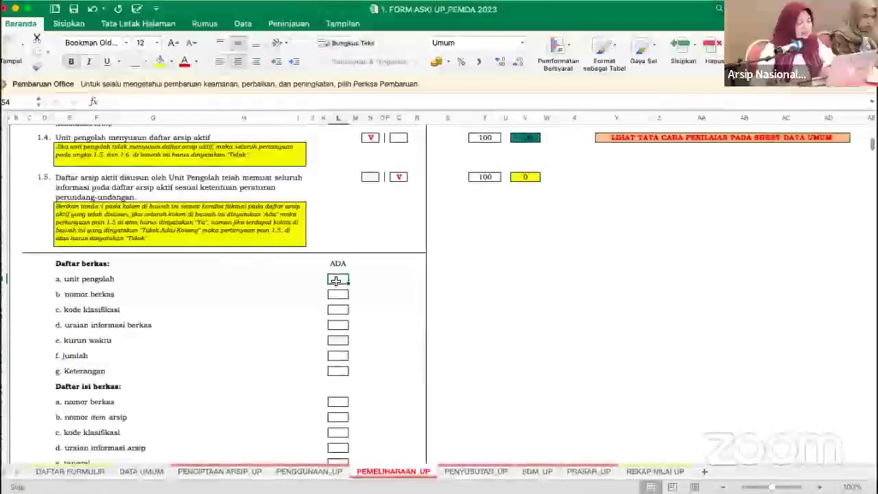
type("V")
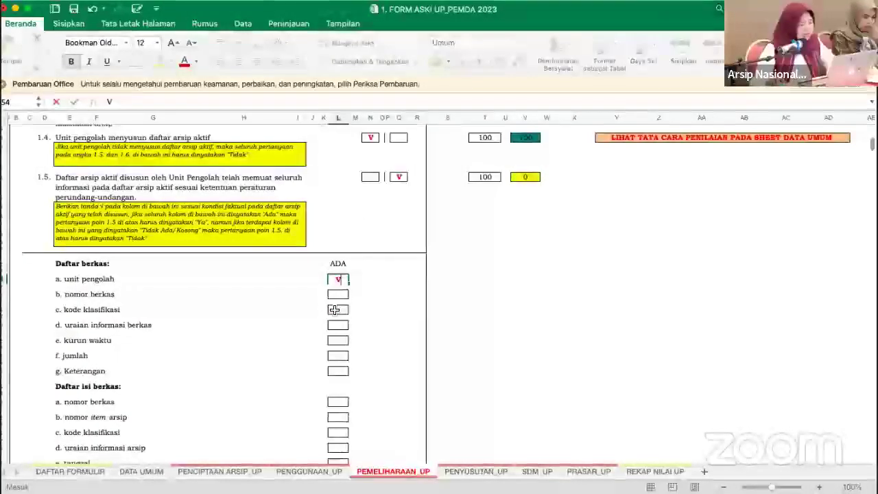
left_click(340, 297)
type("V")
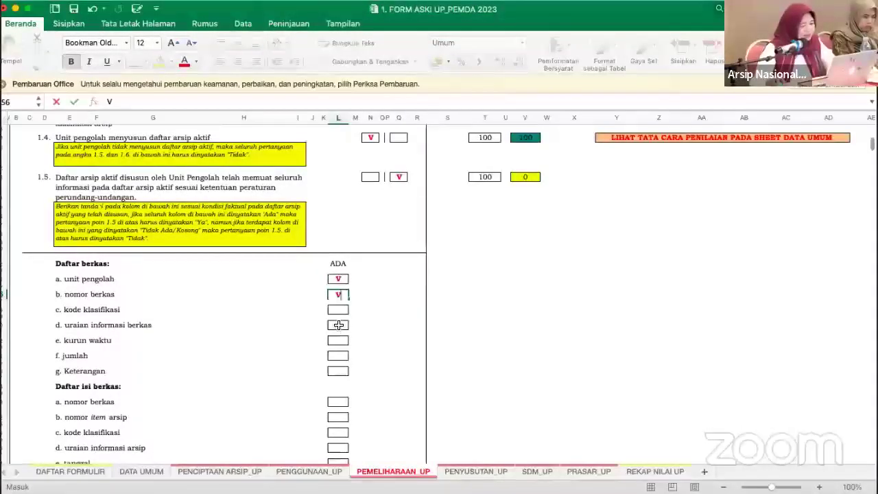
left_click(338, 325)
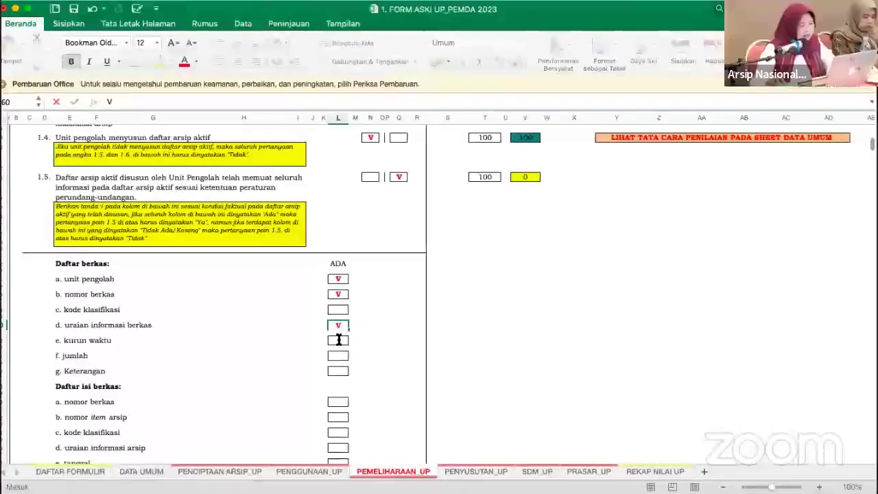
type("V")
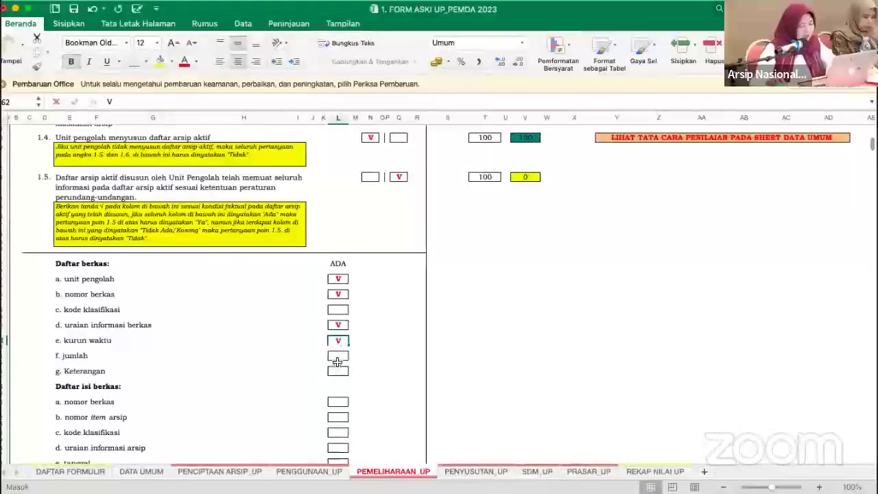
left_click(335, 356)
type("V")
left_click(338, 370)
type("V")
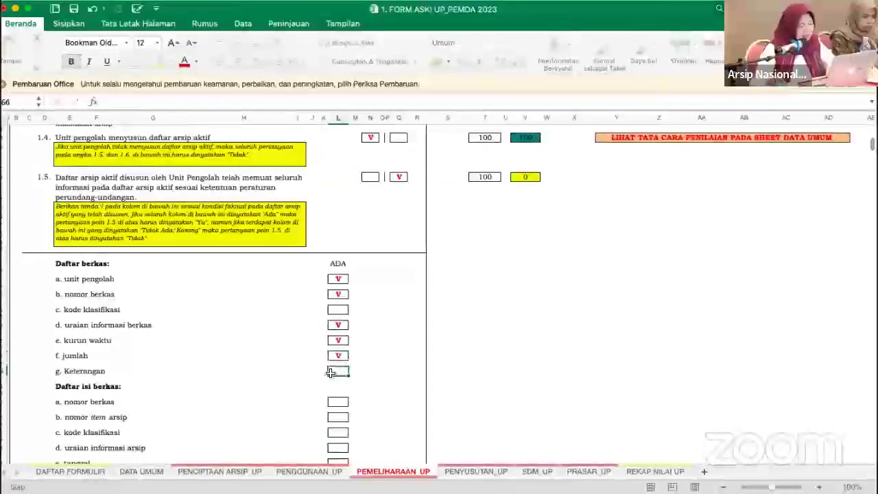
left_click(281, 364)
- Enter V for the Daftar isi berkas items nomor berkas, nomor item arsip, uraian informasi arsip, tanggal, jumlah and Keterangan
scroll(290, 361, "down", 2)
scroll(291, 361, "down", 1)
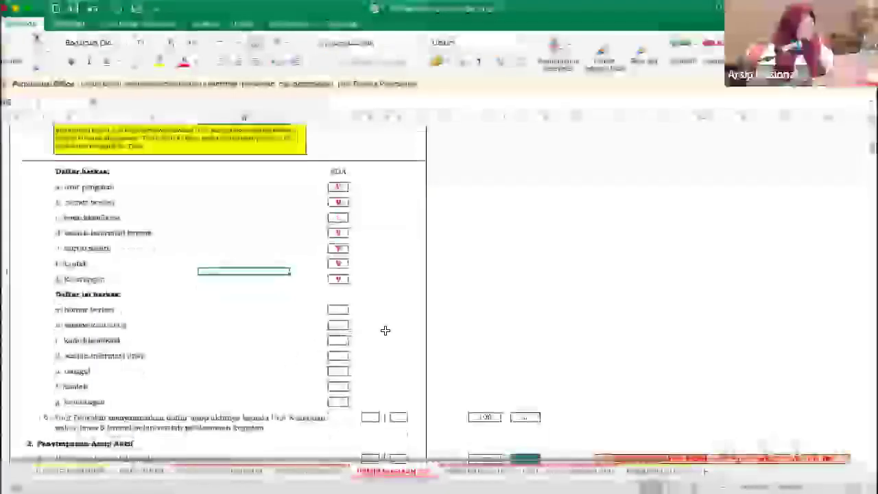
left_click(336, 311)
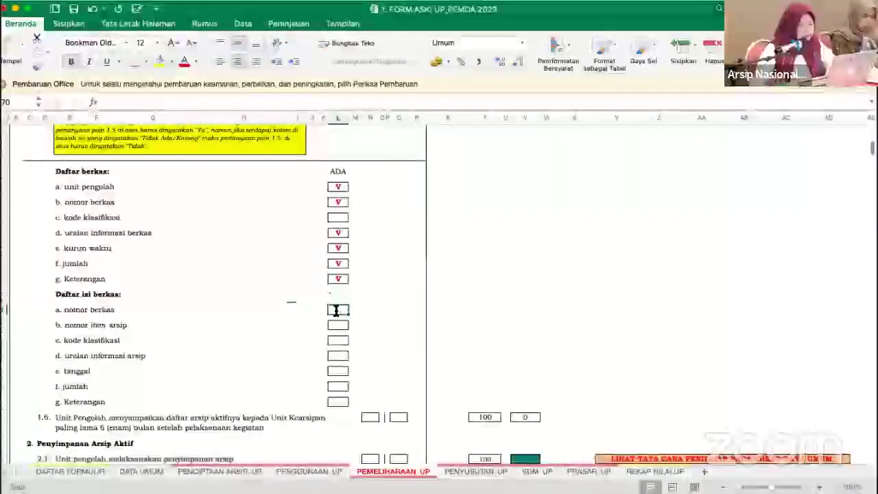
type("V")
left_click(337, 326)
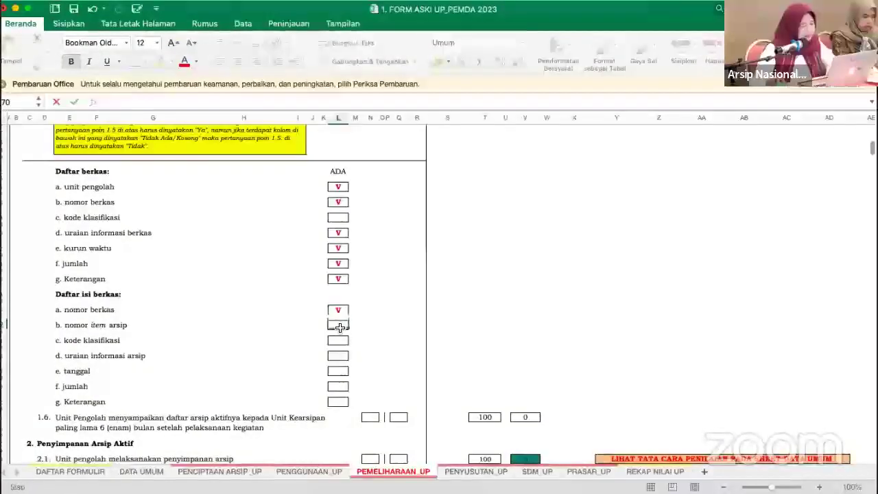
type("V")
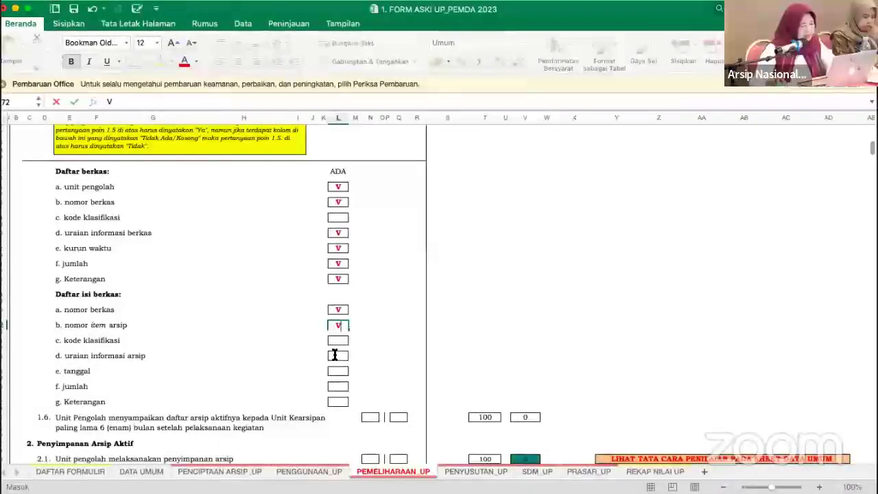
left_click(331, 355)
type("V")
left_click(336, 370)
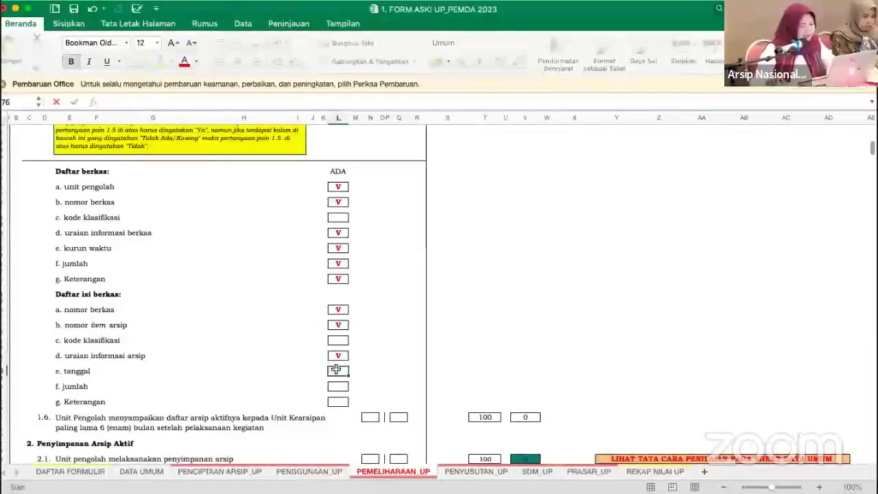
type("V")
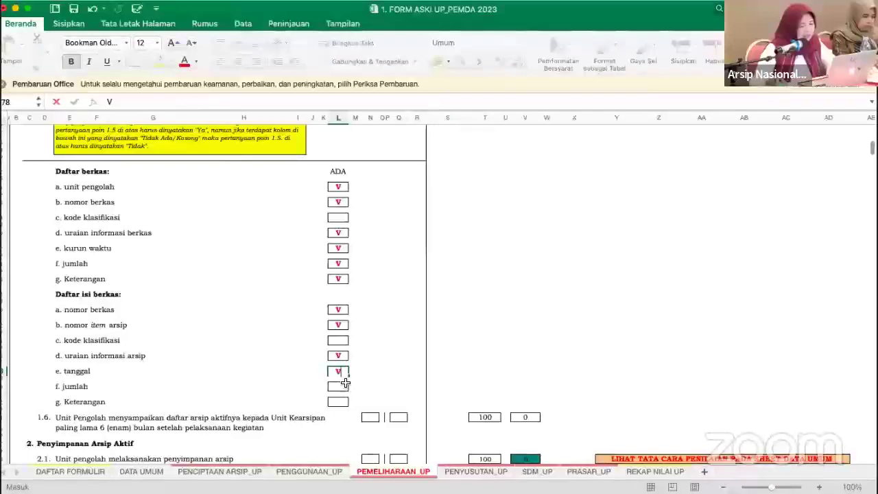
left_click(345, 383)
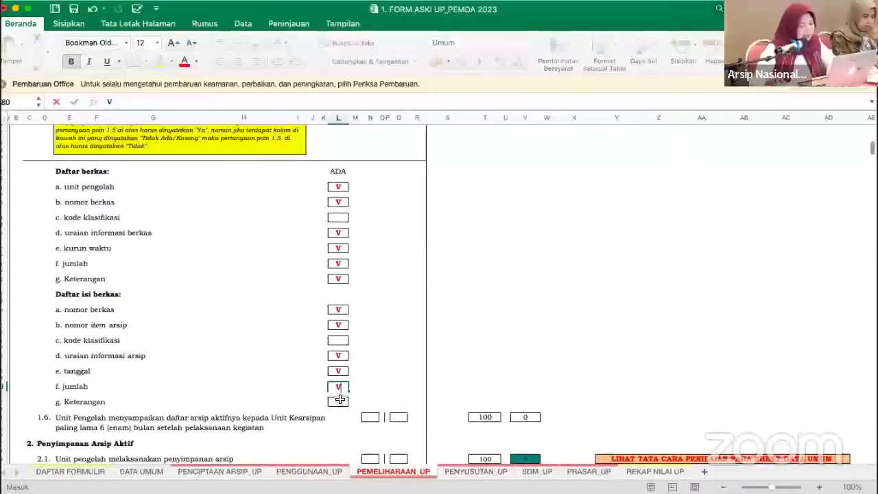
left_click(284, 340)
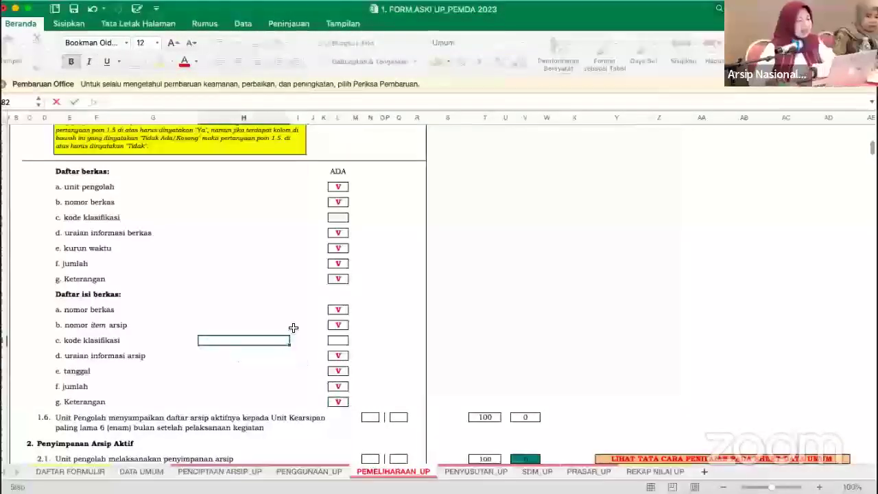
- Answer Ya with a V for item 2.2, on stored archives being registered in the daftar arsip aktif
scroll(295, 326, "up", 1)
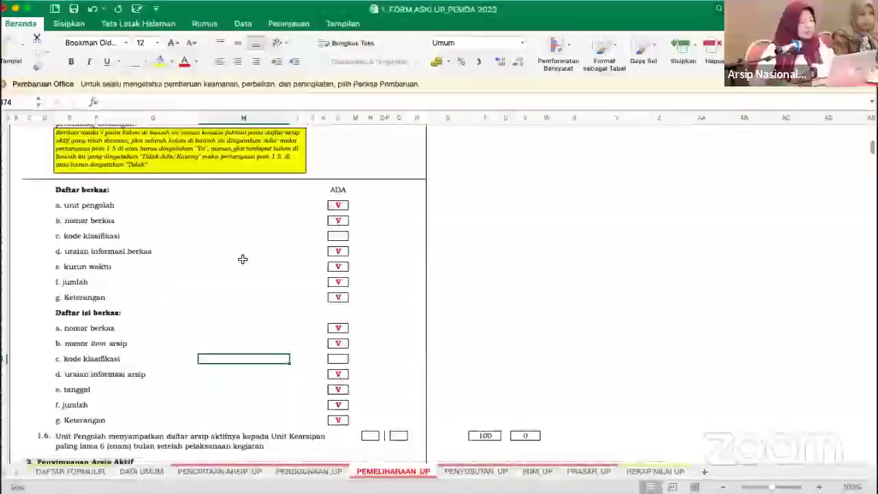
scroll(242, 259, "up", 3)
scroll(242, 258, "up", 3)
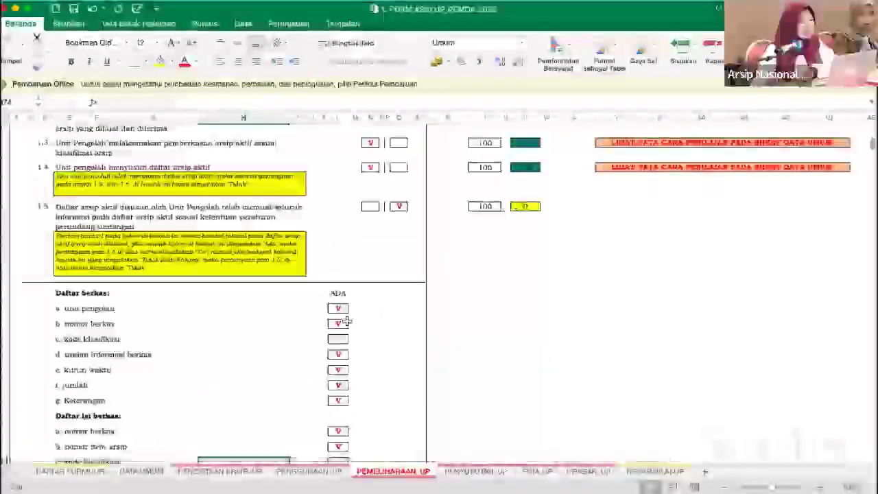
scroll(217, 376, "down", 10)
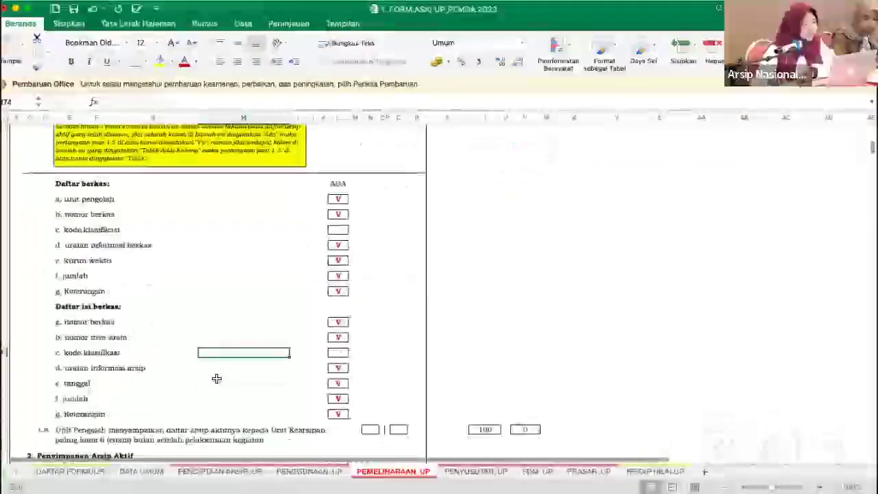
scroll(216, 378, "down", 3)
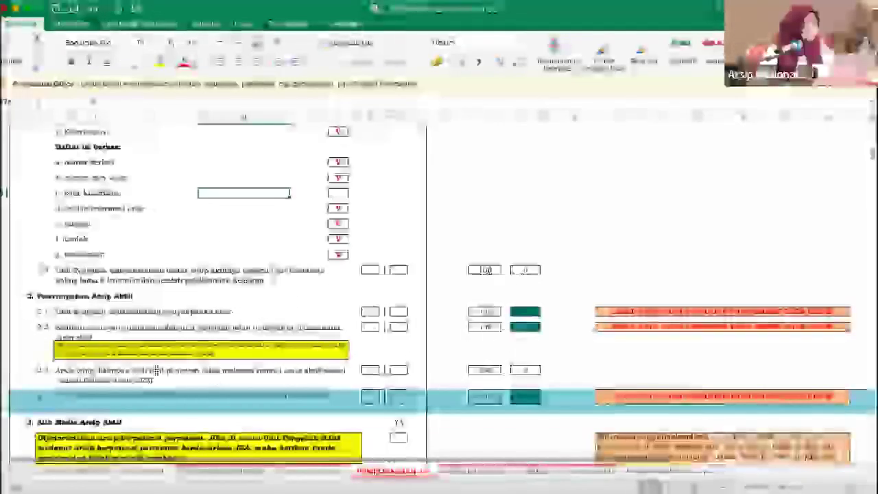
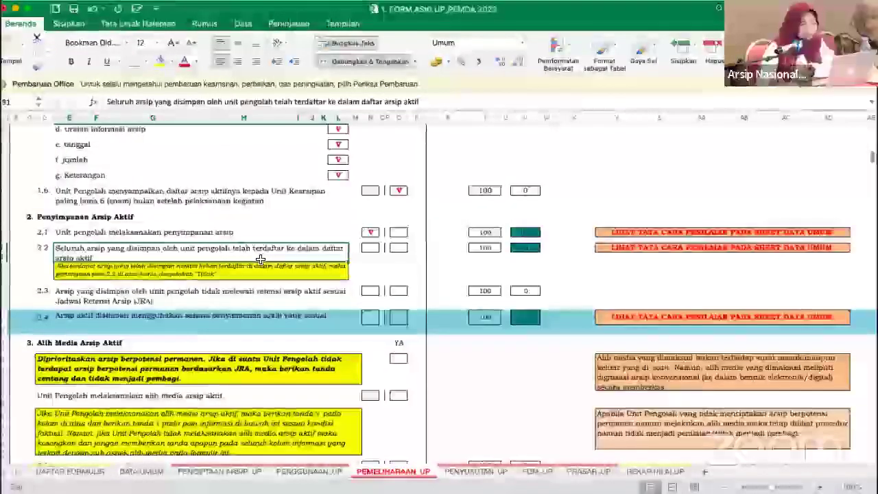
left_click(368, 264)
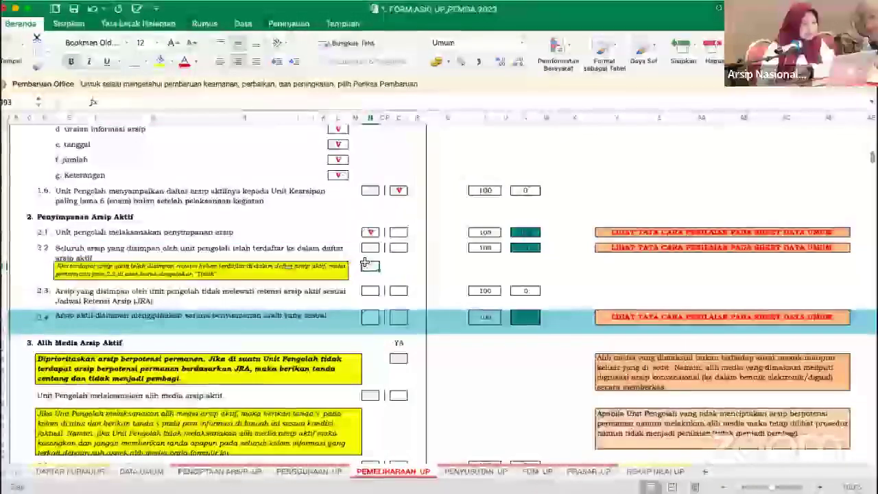
left_click(370, 249)
left_click(364, 251)
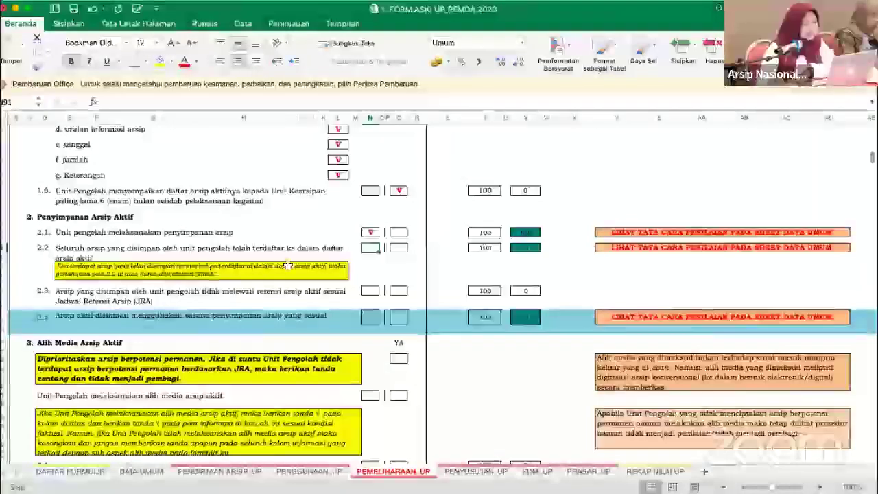
type("V")
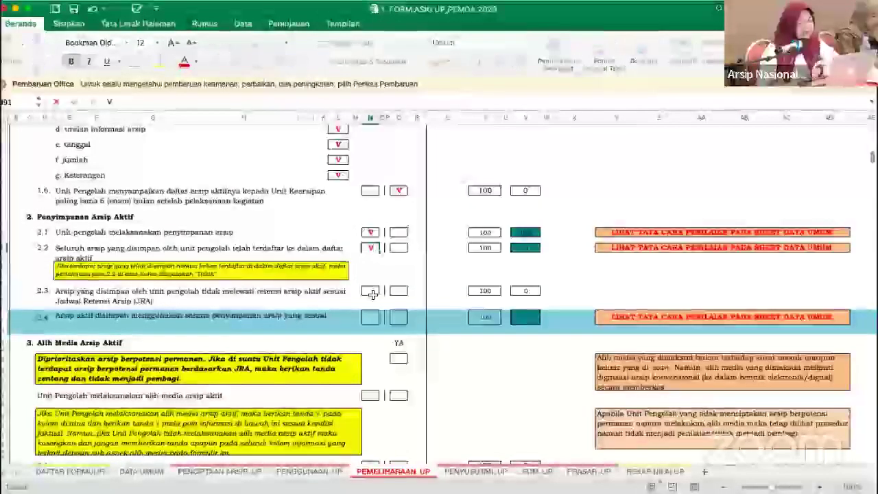
left_click(382, 275)
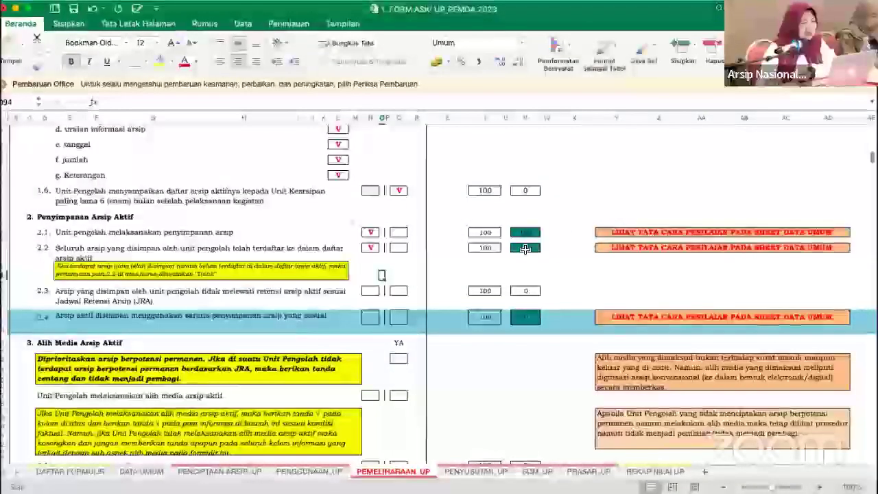
- Answer Tidak with a V for item 2.3, on stored archives not exceeding their retention under the JRA
scroll(173, 314, "down", 3)
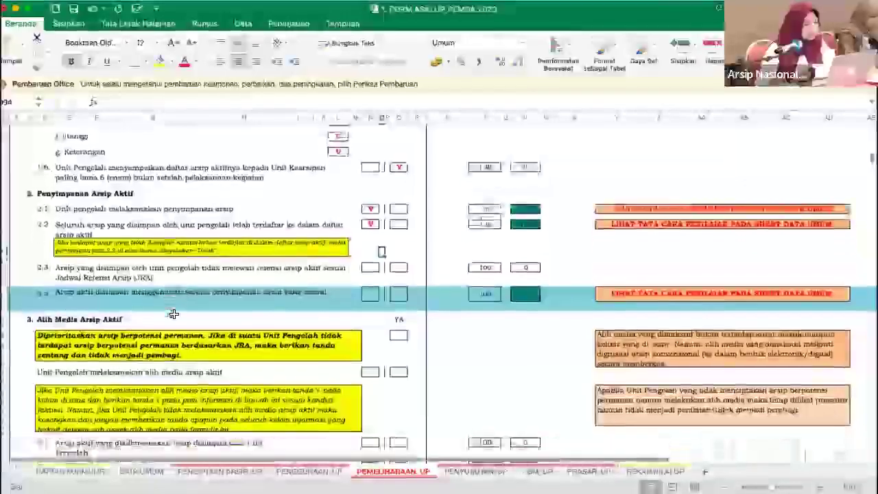
scroll(174, 314, "down", 1)
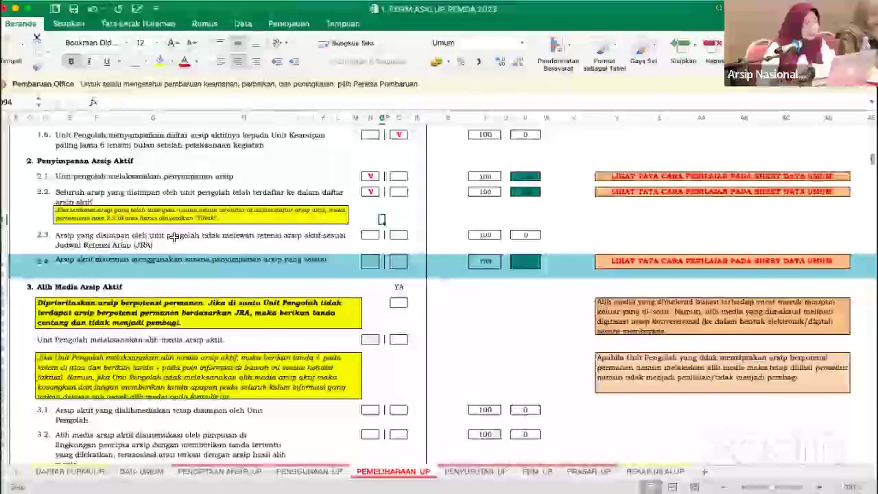
left_click(306, 231)
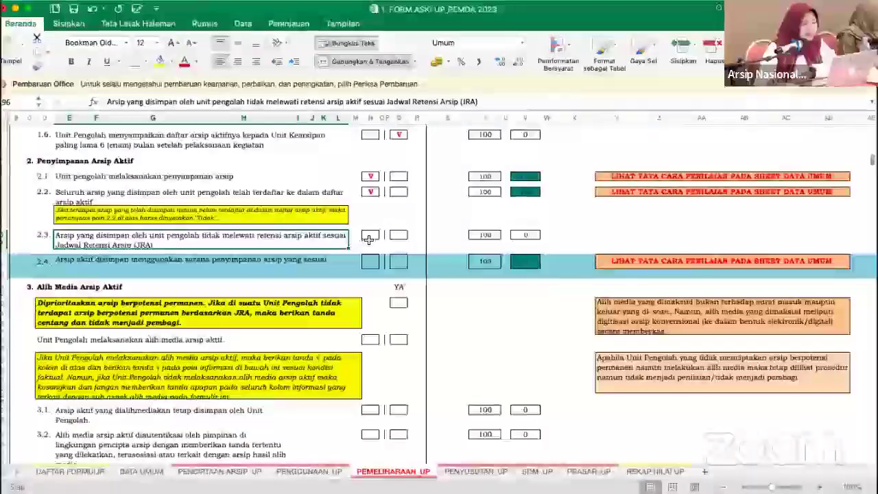
left_click(400, 237)
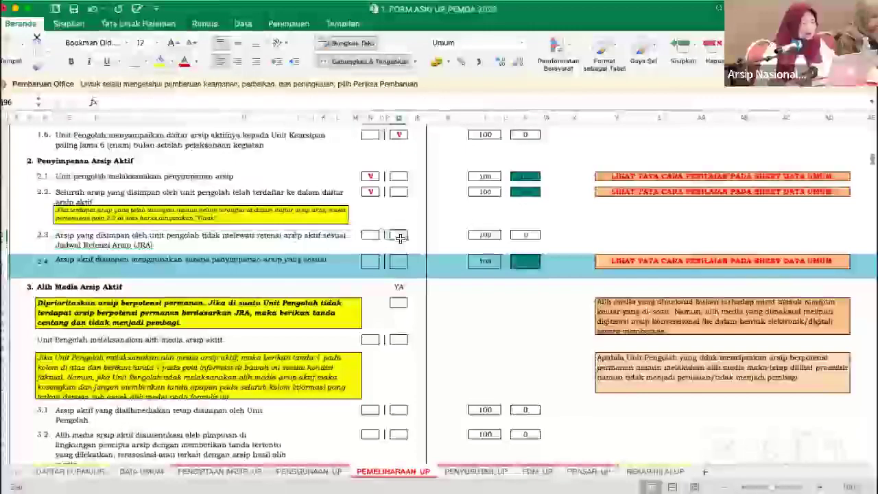
type("v")
key("Left")
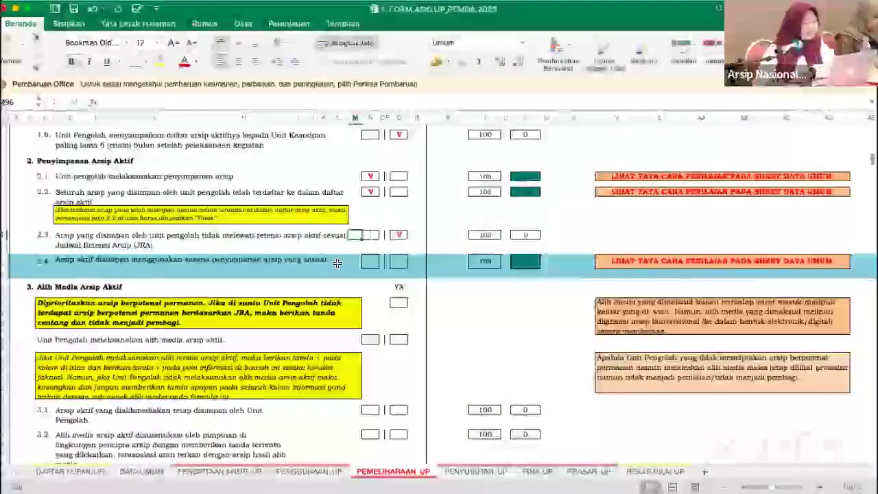
- Answer Ya with a V for item 2.4, on active archives being stored with suitable storage facilities
scroll(336, 263, "down", 1)
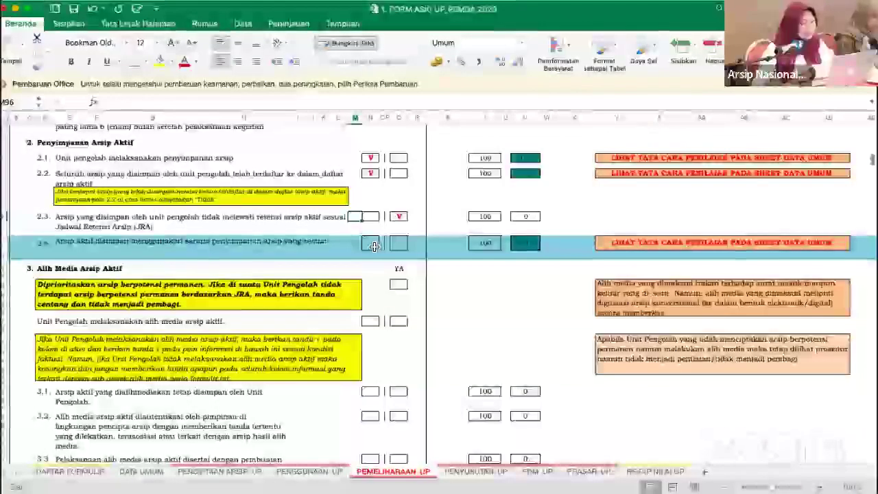
left_click(369, 245)
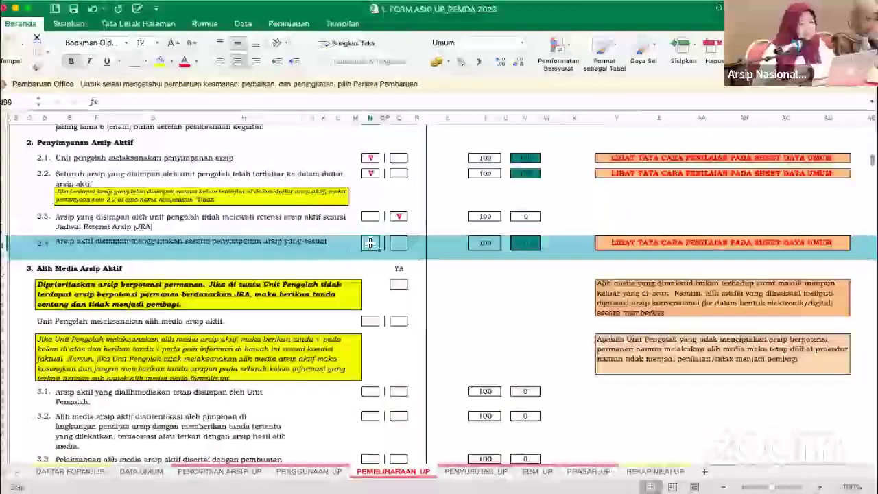
type("v")
left_click(343, 264)
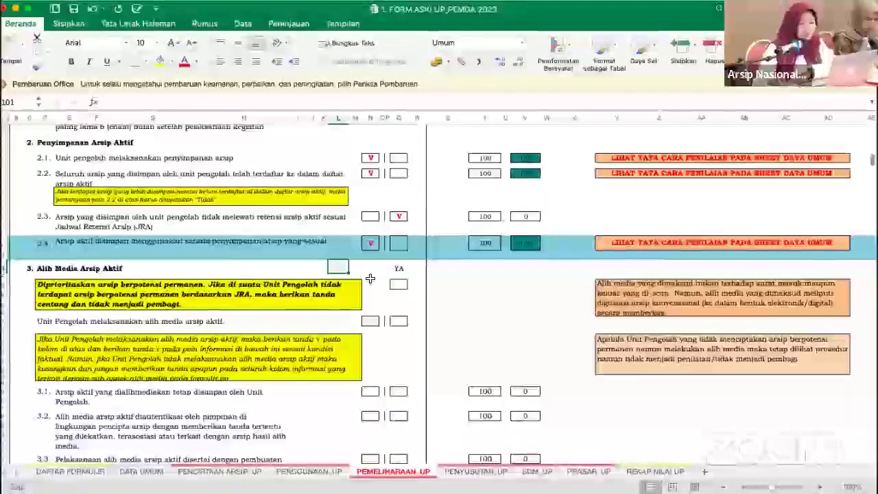
- Enter a V in the YA box of section 3, Alih Media Arsip Aktif, for units without potentially permanent archives
scroll(372, 288, "down", 3)
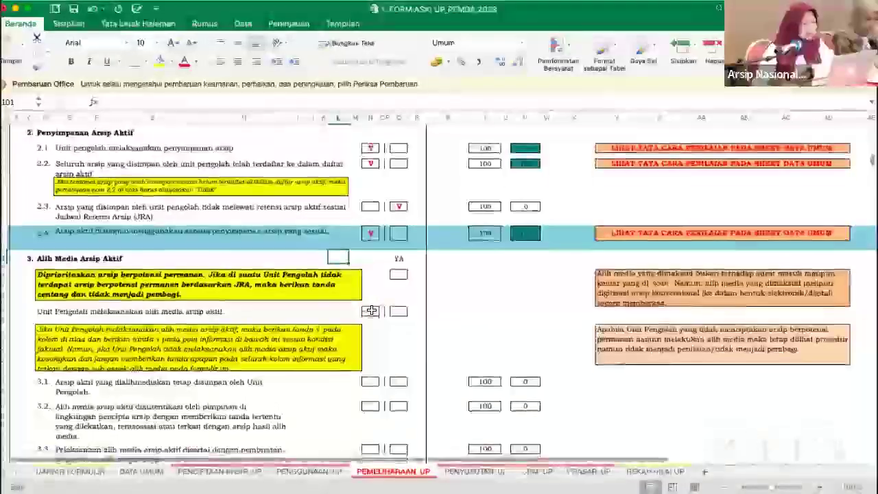
scroll(370, 310, "down", 4)
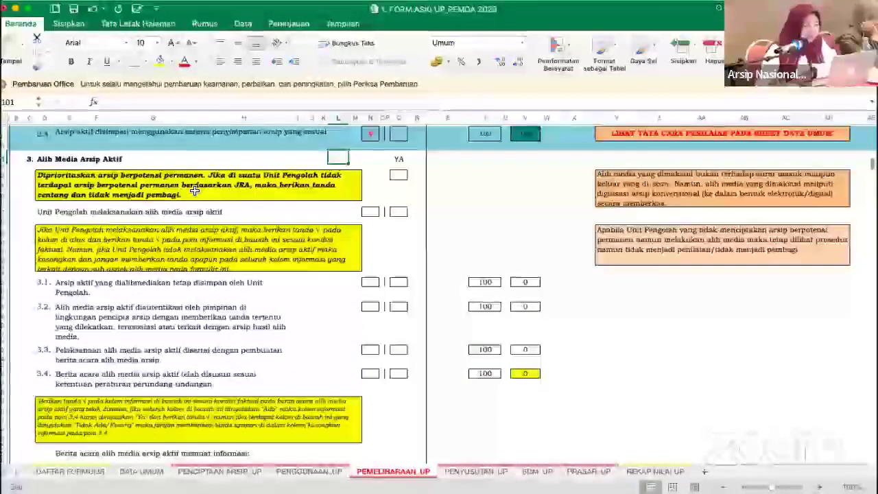
left_click(405, 176)
type("V")
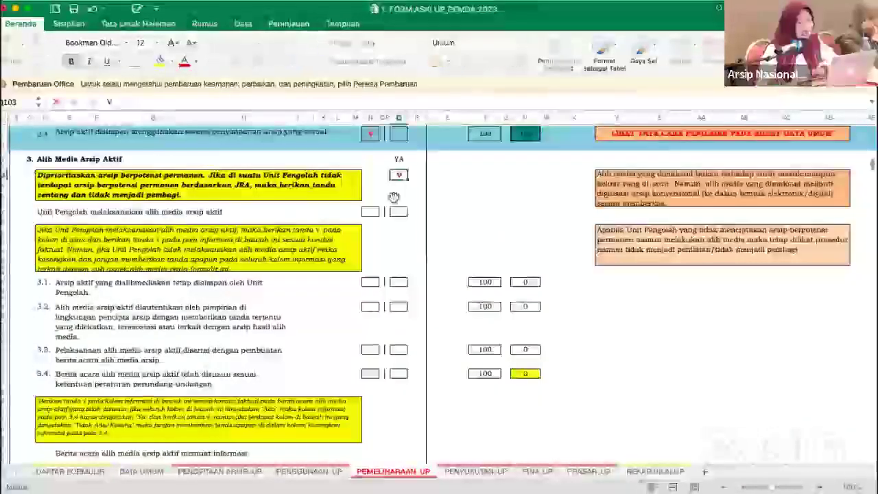
left_click(389, 194)
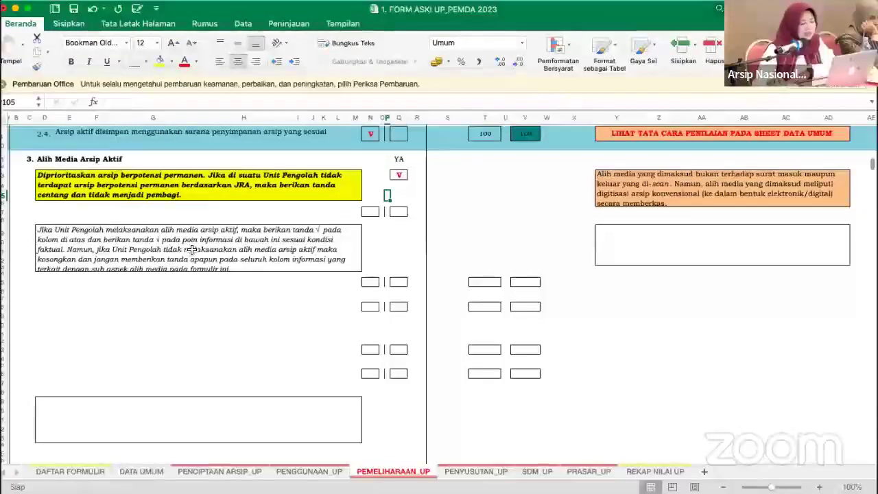
- Clear the V from the section 3 box for units without potentially permanent archives
left_click(398, 175)
type("V")
key("Return")
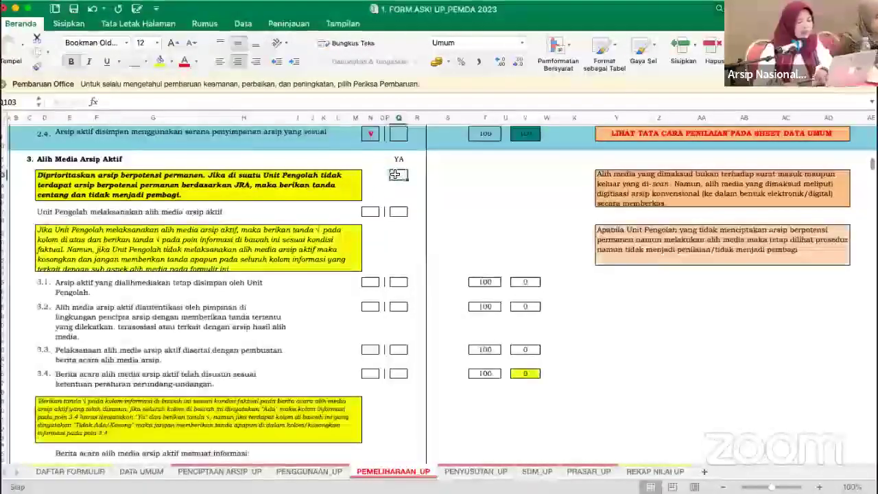
left_click(251, 184)
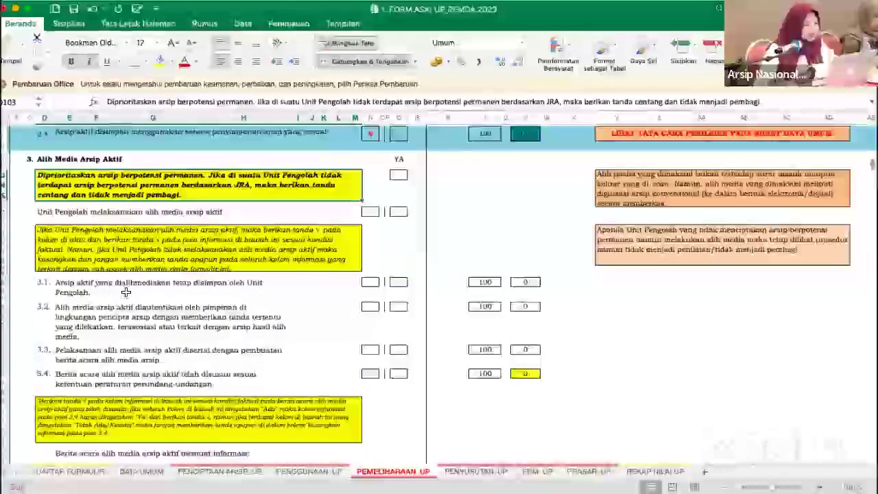
- Answer Ya with a V for item 3.1, on media-converted active archives still being stored by the Unit Pengolah
left_click(370, 282)
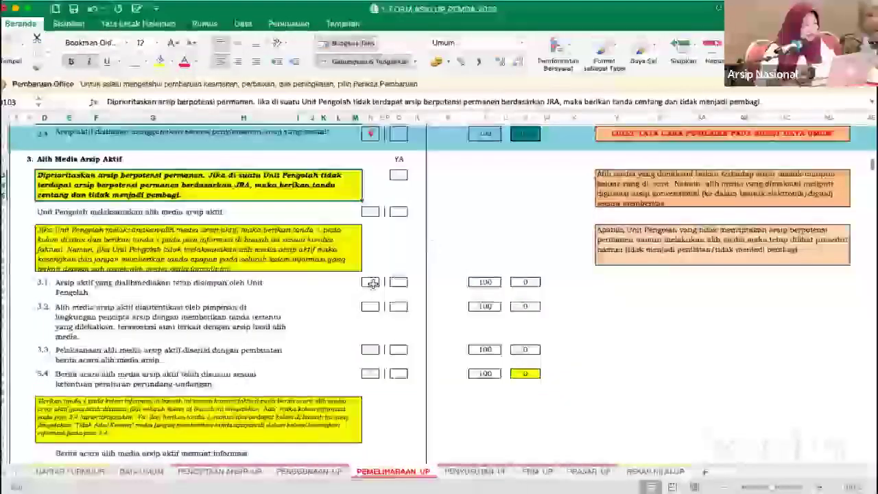
type("V")
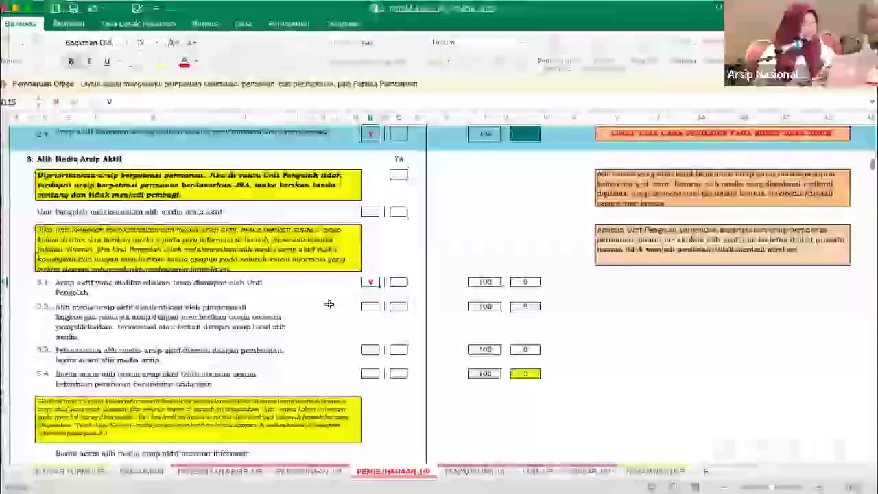
left_click(334, 306)
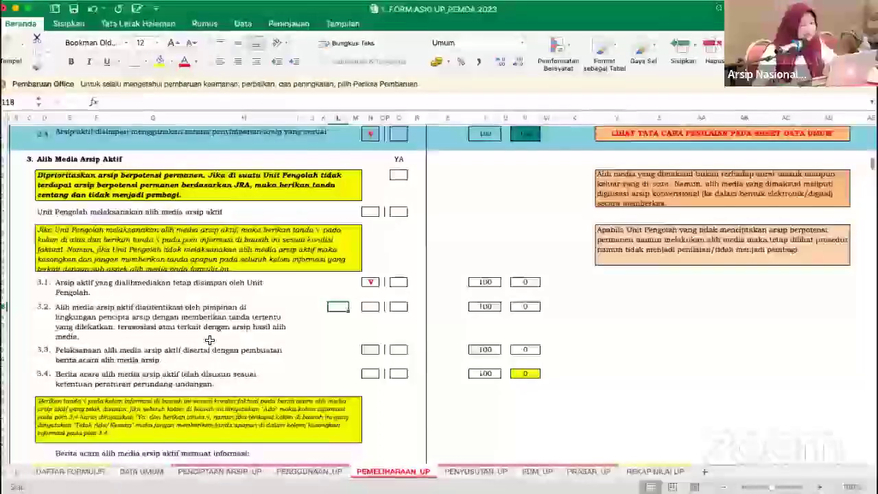
- Examine item 3.2, on authentication of media-converted active archives by the leadership, including its answer boxes and score cells
left_click(221, 318)
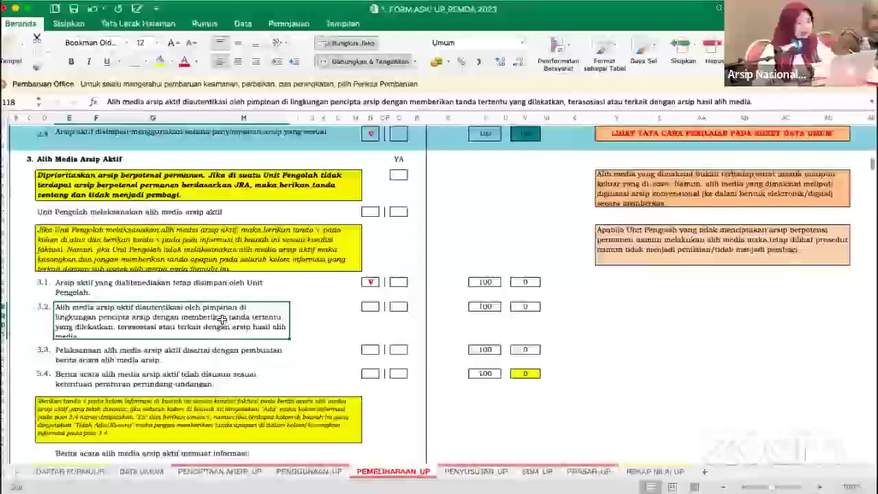
left_click(375, 307)
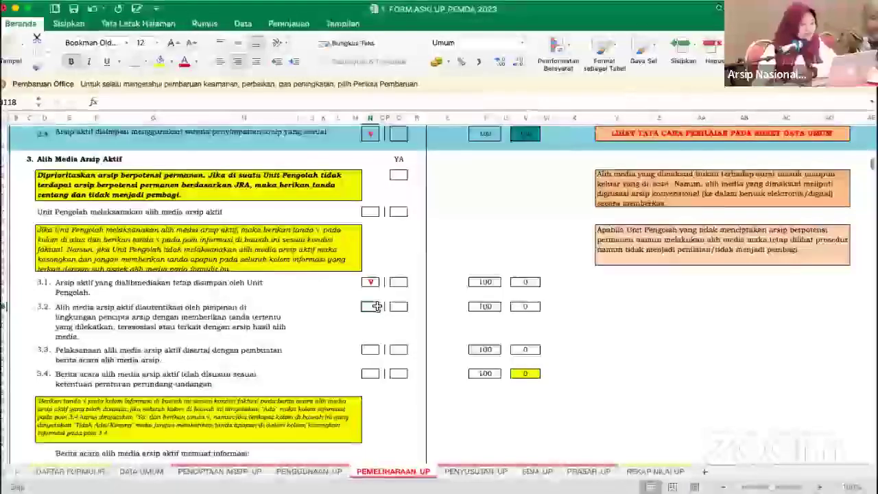
left_click(237, 326)
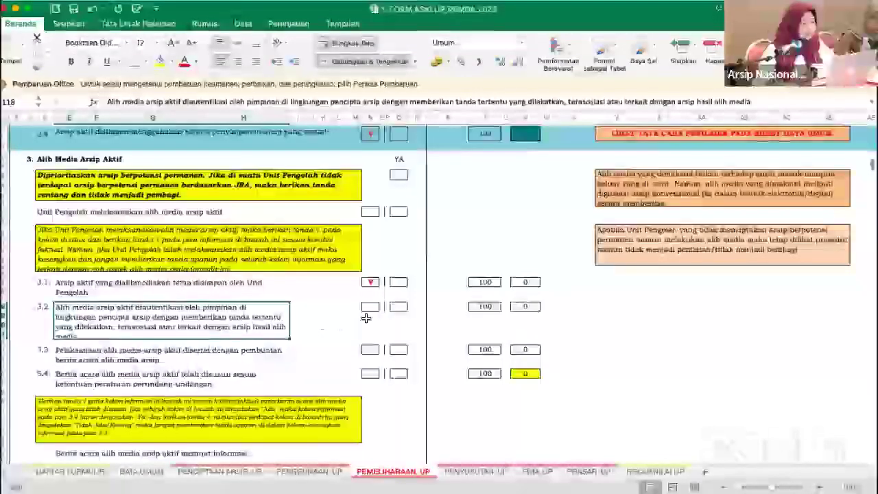
left_click(399, 307)
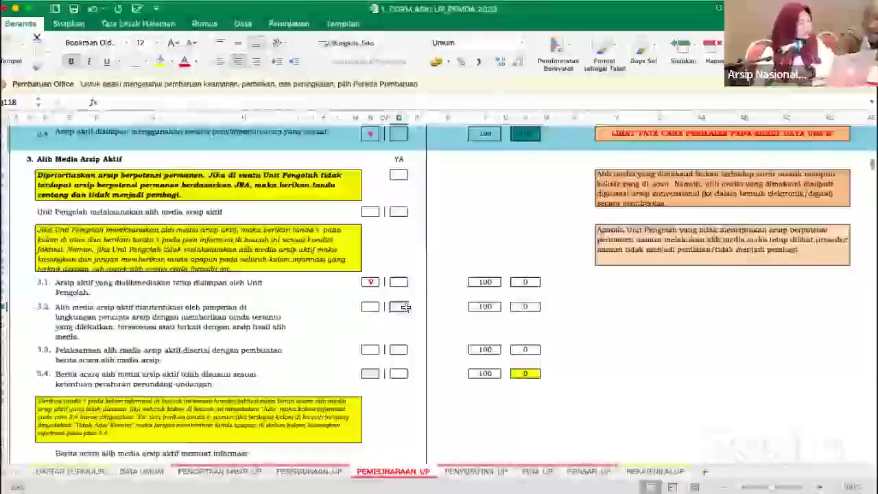
left_click(210, 320)
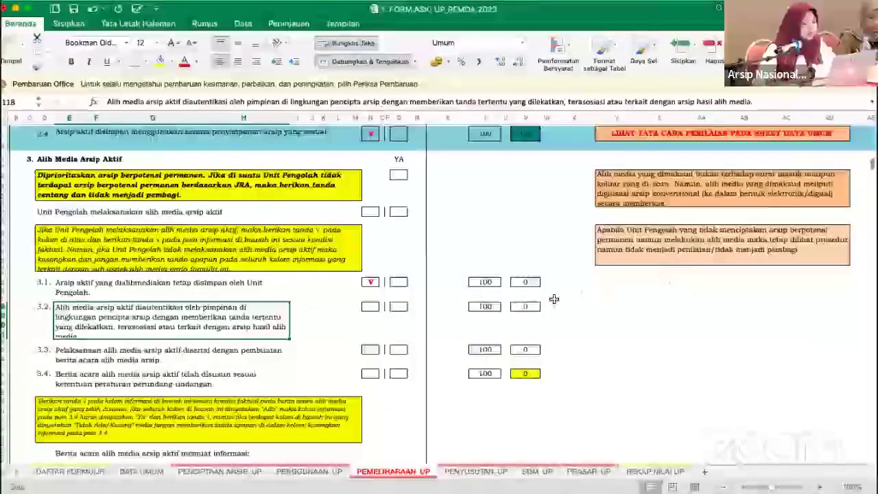
left_click(533, 307)
left_click(484, 306)
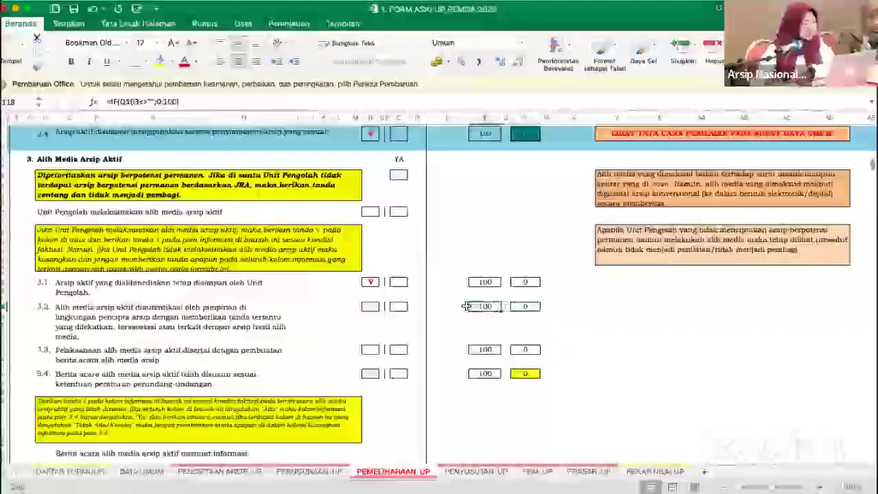
left_click(396, 307)
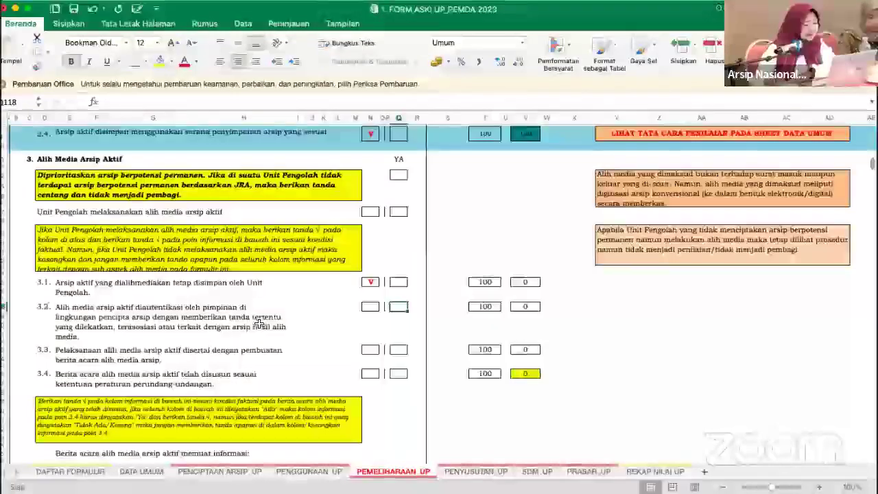
- Review items 3.3 and 3.4, on making a berita acara for media conversion and preparing it according to regulations
left_click(135, 355)
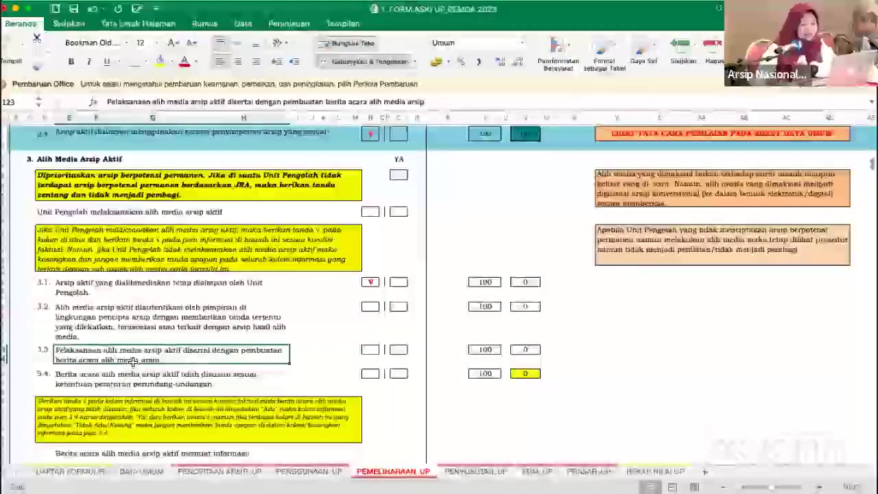
type(".")
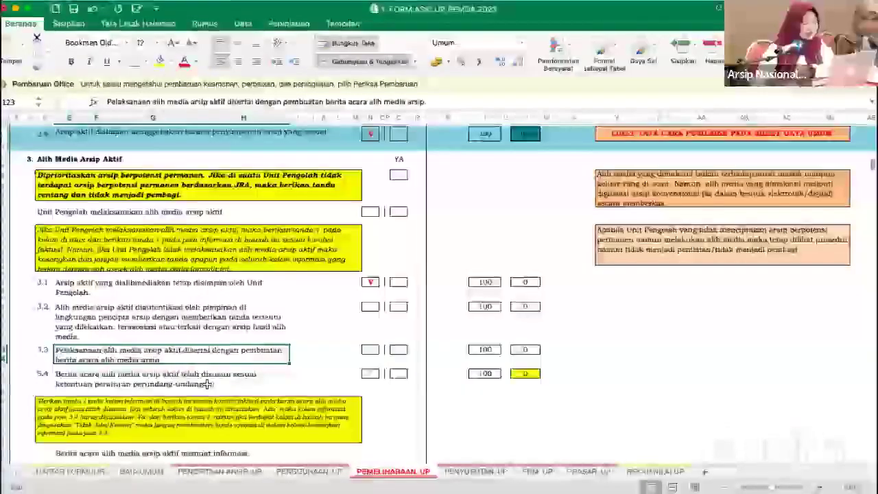
left_click(313, 358)
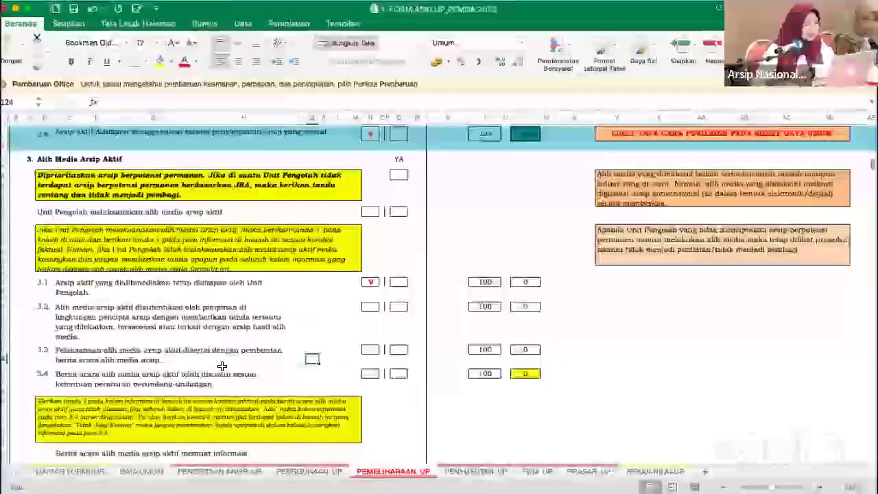
scroll(171, 369, "down", 1)
scroll(170, 369, "down", 2)
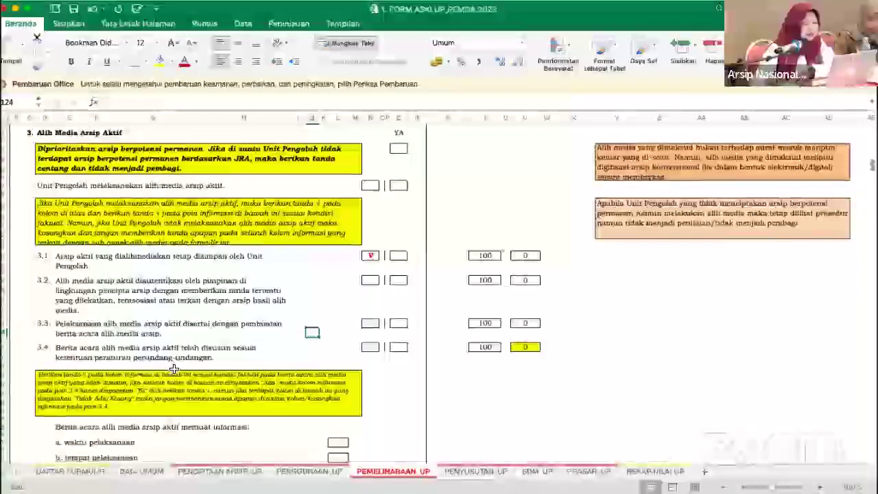
left_click(124, 335)
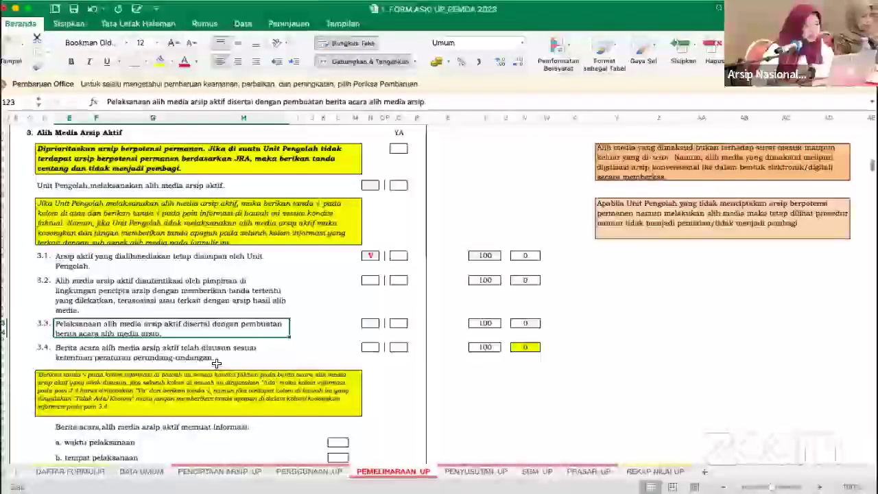
scroll(216, 362, "down", 1)
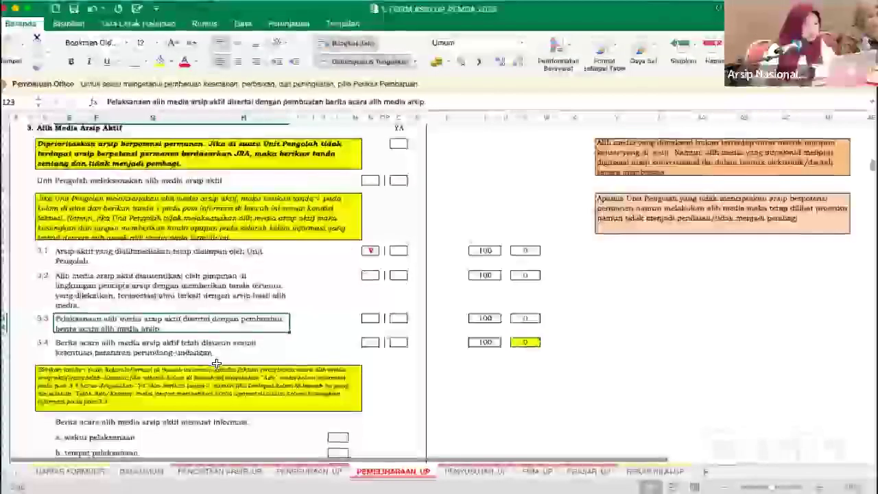
scroll(216, 363, "down", 1)
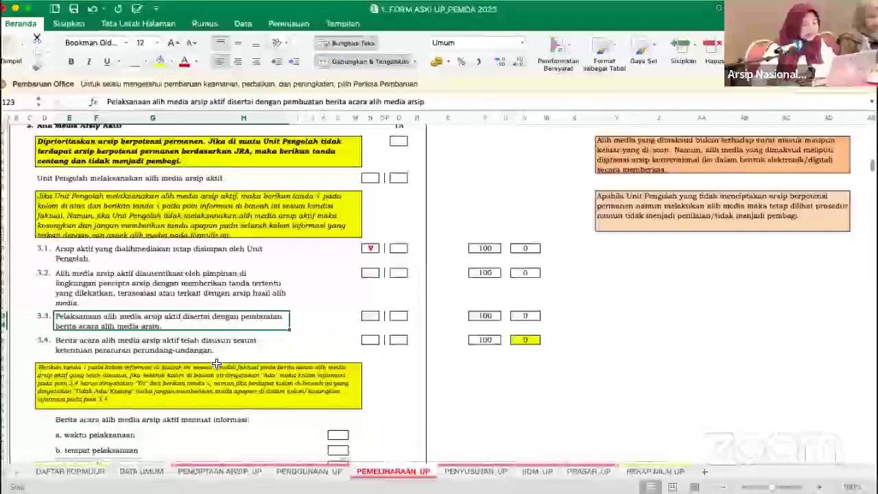
- Review the berita acara information checklist and items 3.5 and 3.6, on the daftar arsip aktif yang dialihmediakan
scroll(216, 363, "down", 3)
scroll(216, 362, "down", 4)
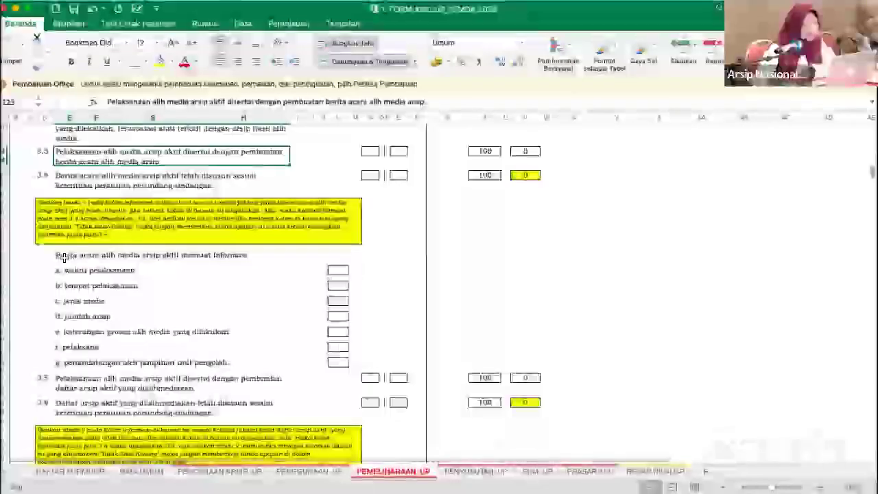
left_click(67, 254)
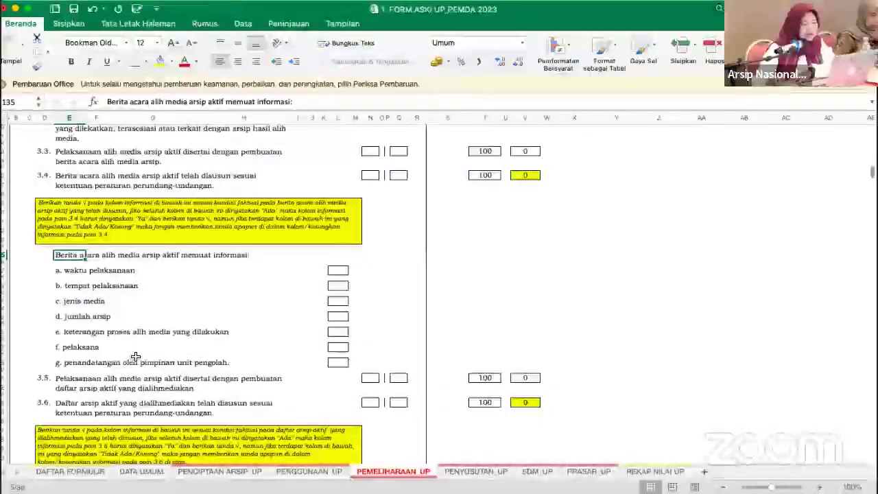
scroll(136, 357, "down", 2)
scroll(136, 356, "down", 1)
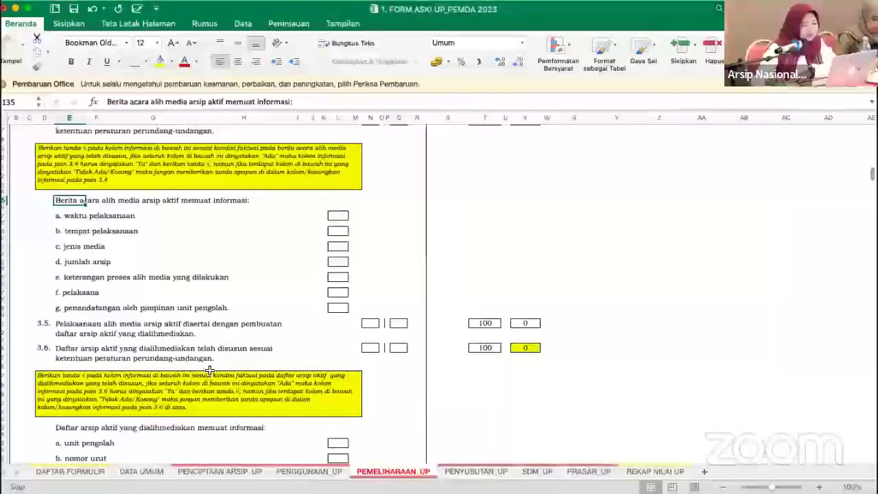
scroll(192, 363, "down", 3)
scroll(209, 370, "down", 3)
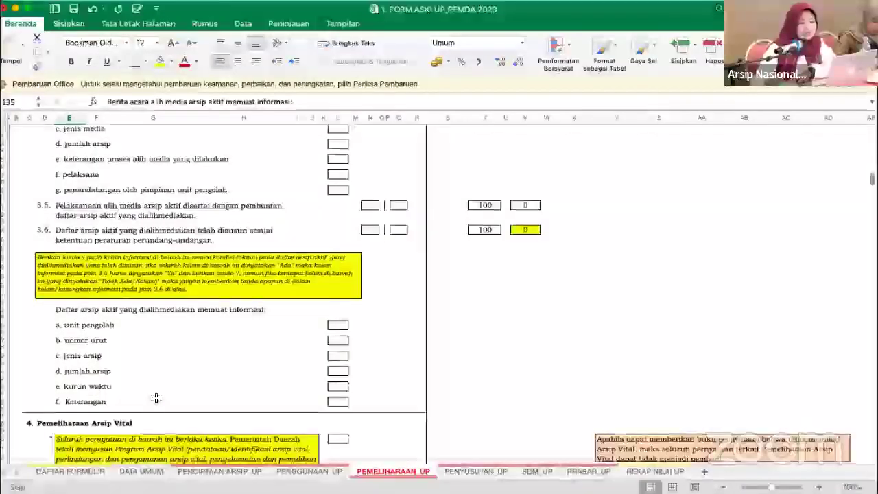
- Enter a V in the section 4, Pemeliharaan Arsip Vital, box for having no vital archive program or management guideline
scroll(156, 398, "down", 3)
scroll(156, 398, "down", 2)
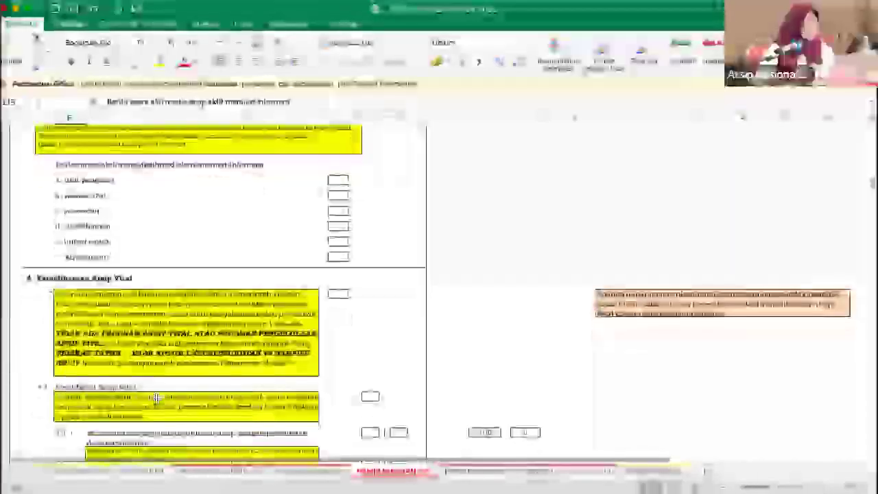
scroll(157, 397, "down", 1)
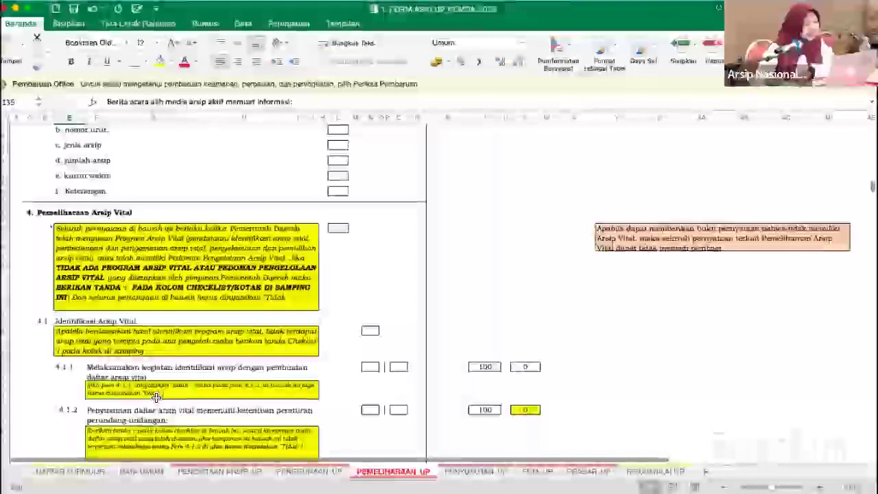
scroll(108, 299, "down", 1)
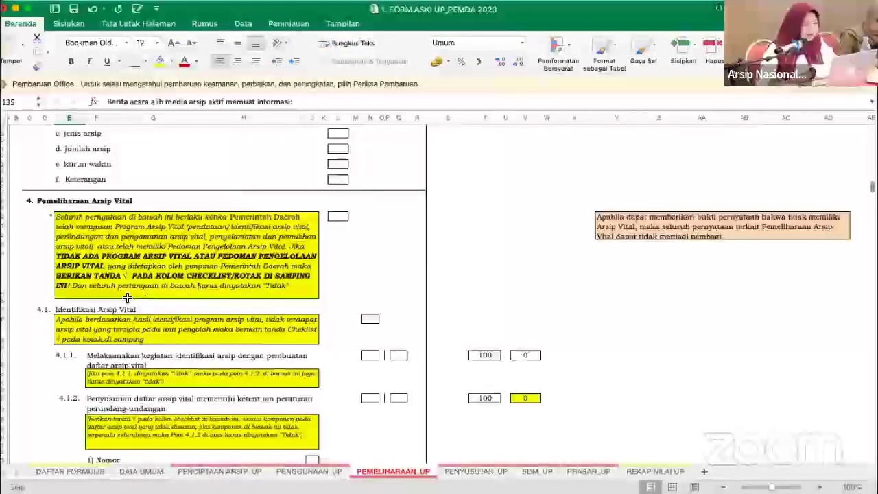
left_click(339, 217)
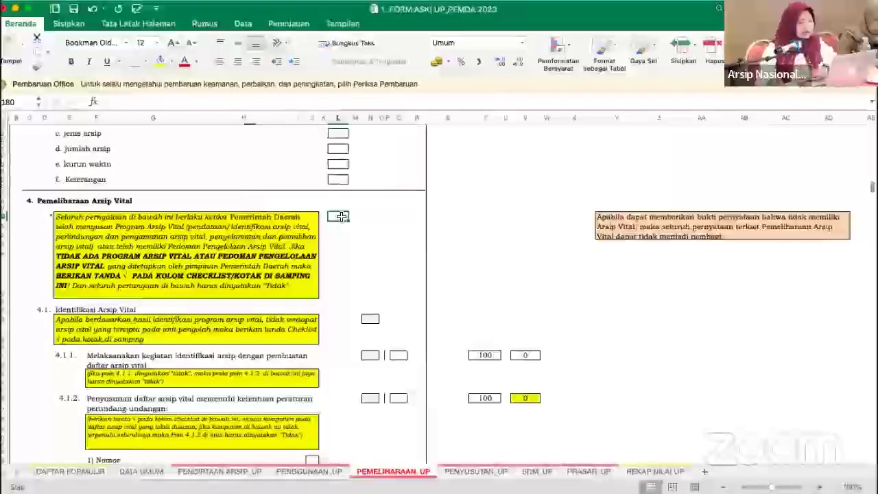
type("V")
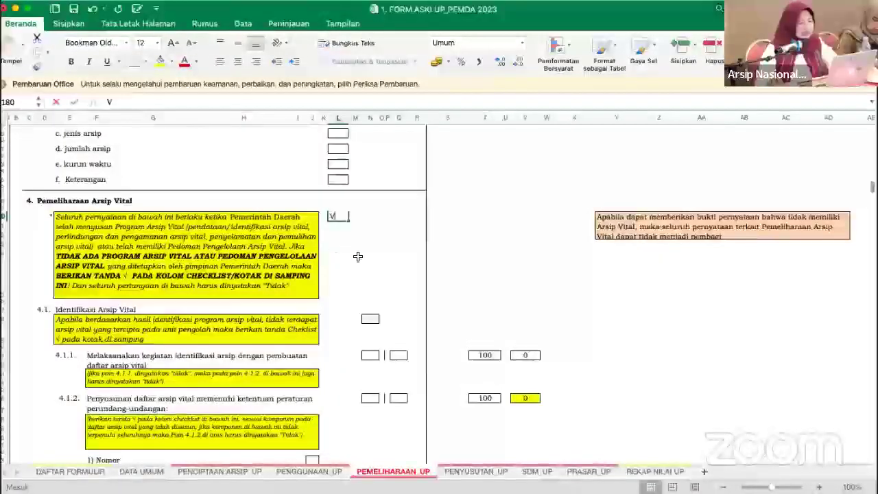
left_click(354, 253)
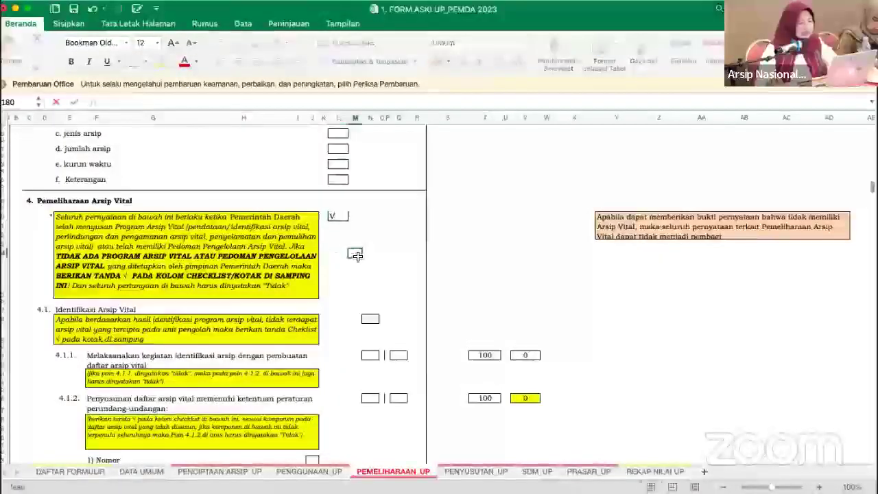
- Clear the V from the section 4 box for having no vital archive program or guideline
left_click(337, 216)
key("Delete")
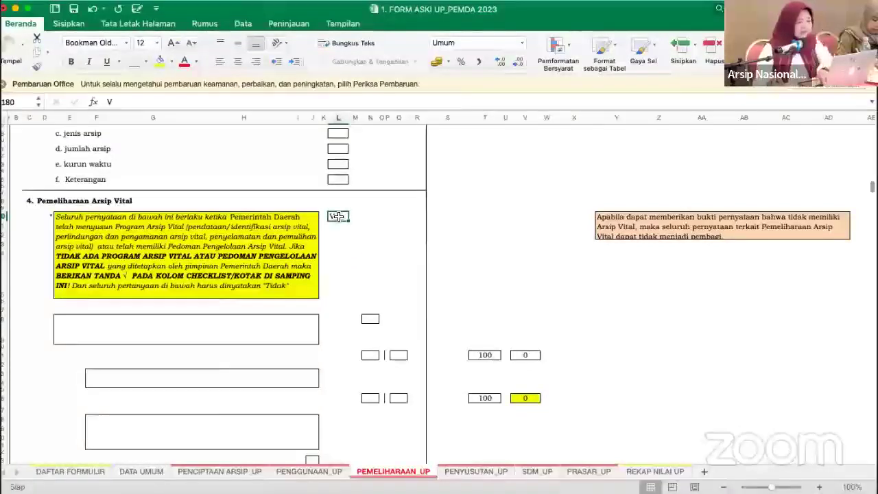
left_click(354, 252)
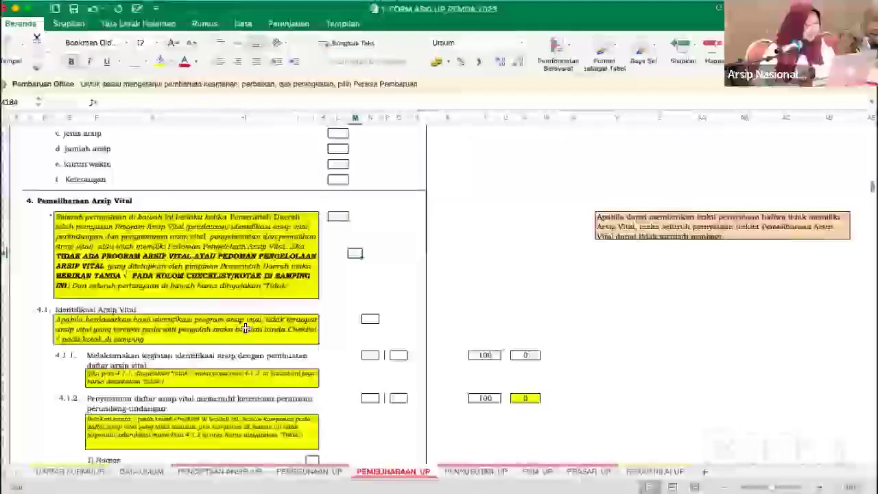
- Review the section 4 note on having no vital archive program or guideline, together with the start of 4.1 Identifikasi Arsip Vital
scroll(245, 327, "down", 3)
scroll(245, 327, "down", 3)
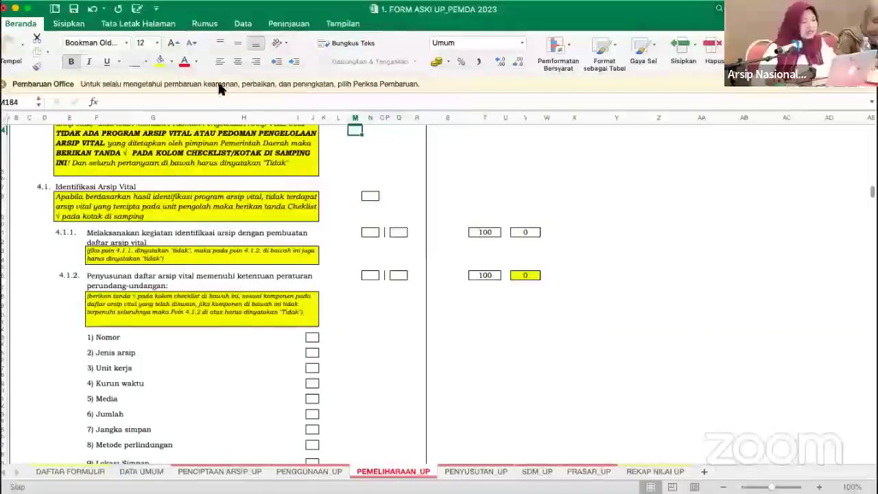
scroll(221, 155, "up", 3)
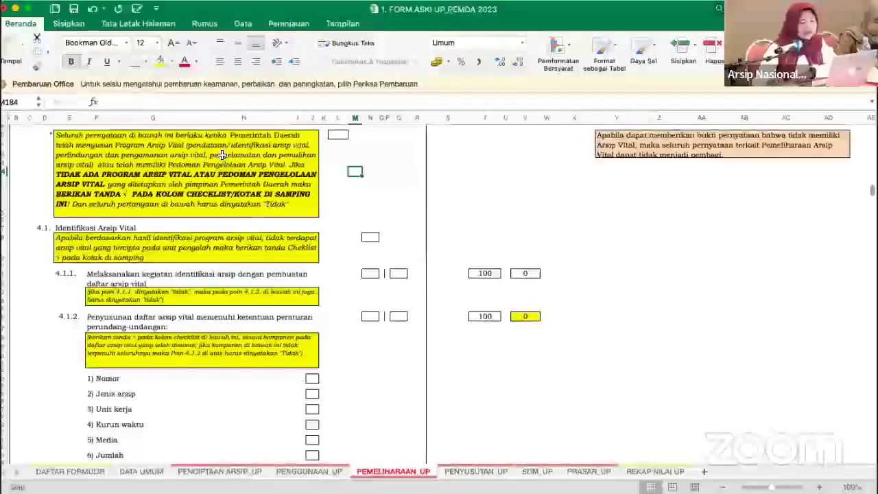
scroll(235, 158, "down", 1)
scroll(235, 157, "down", 2)
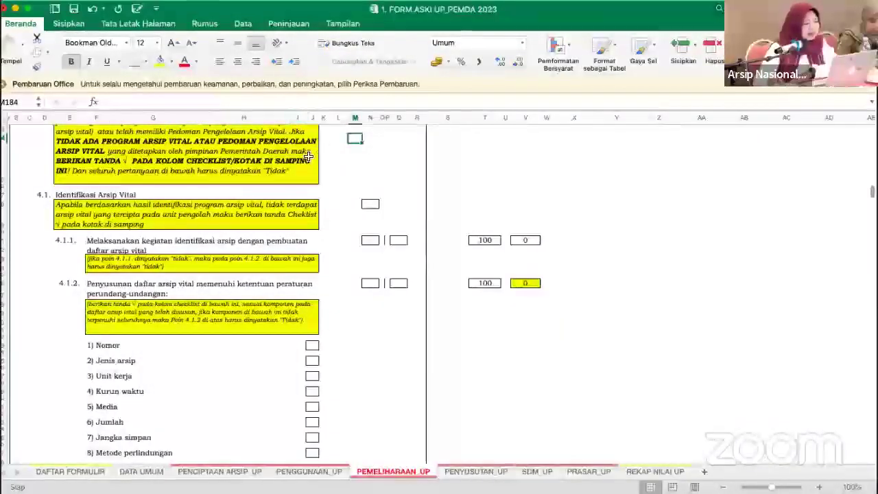
scroll(274, 147, "up", 3)
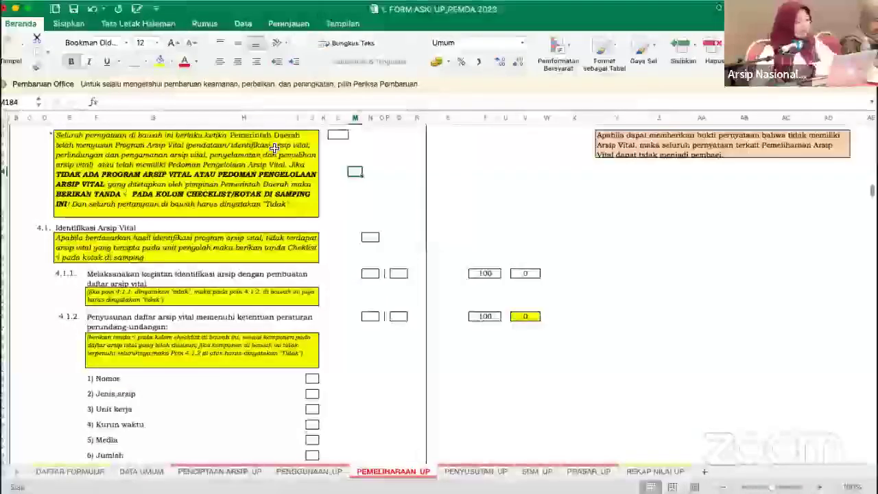
scroll(168, 179, "down", 1)
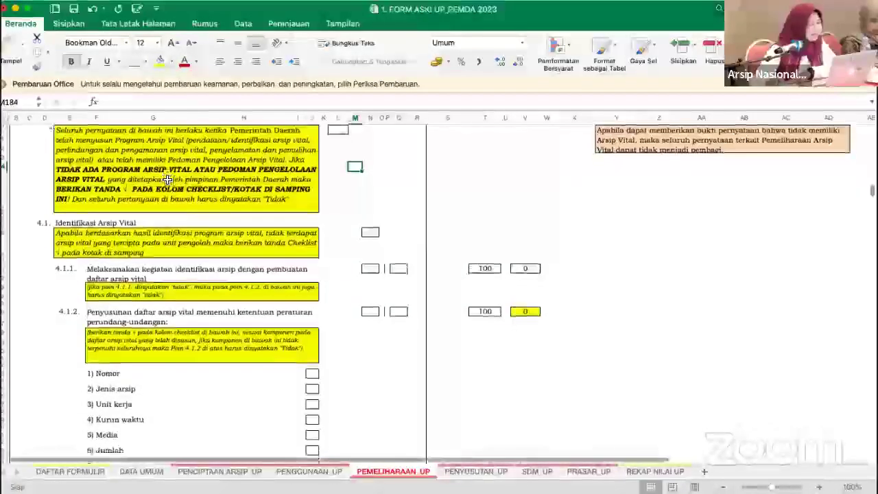
scroll(127, 195, "down", 3)
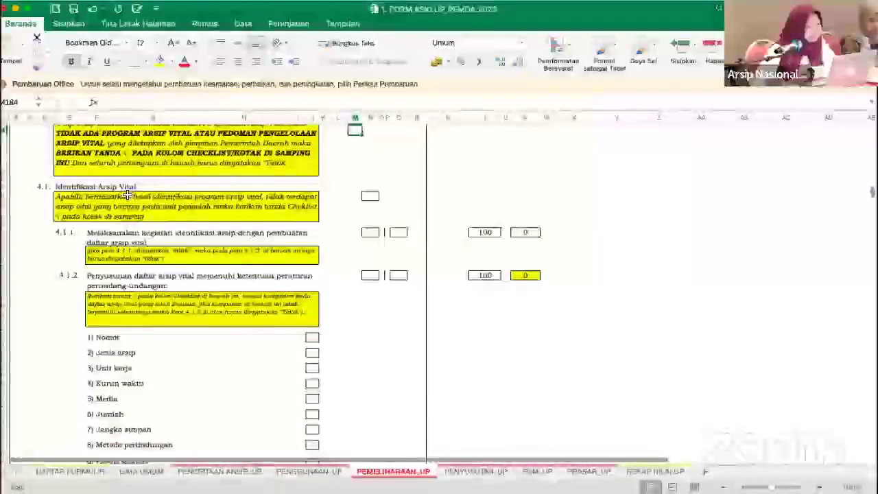
- Review the notes for 4.1 and 4.1.1 and the 4.1.2 component checklist from Nomor to Keterangan
left_click(126, 196)
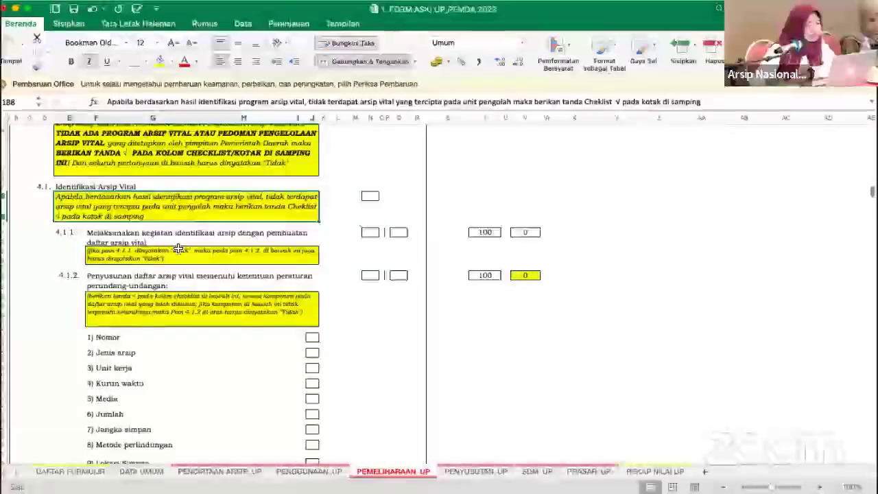
scroll(178, 248, "down", 2)
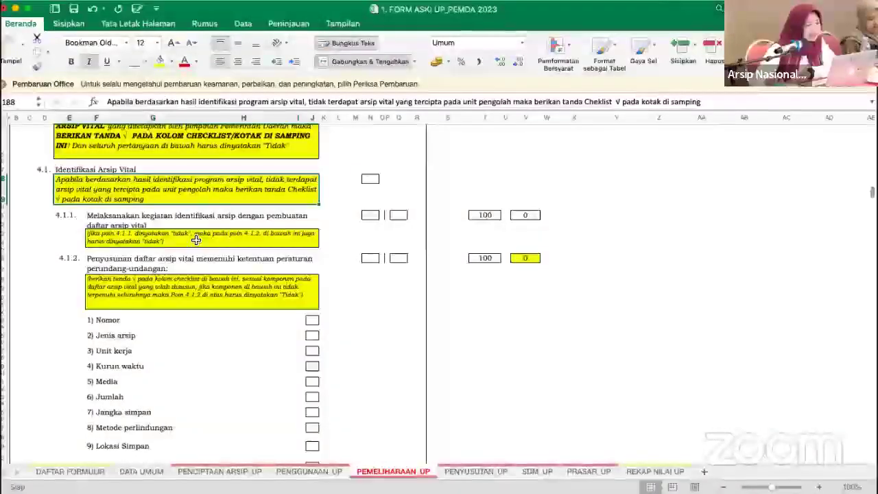
left_click(145, 236)
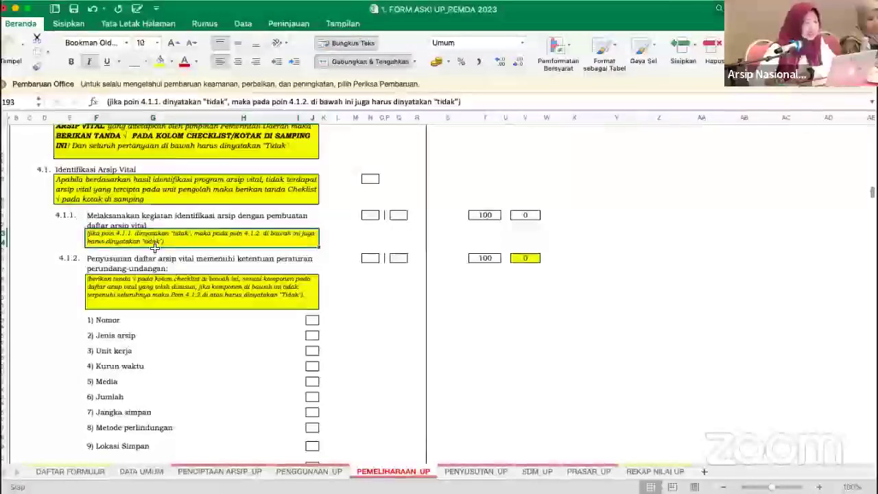
scroll(159, 340, "down", 2)
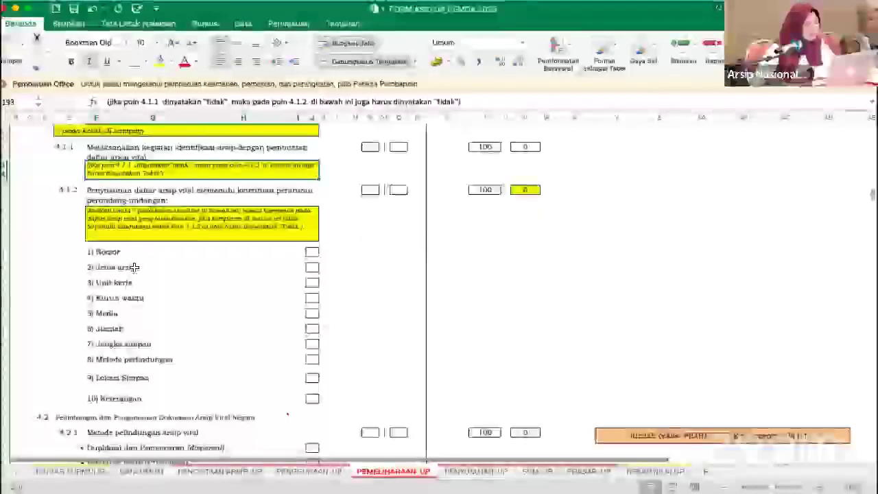
scroll(130, 357, "down", 3)
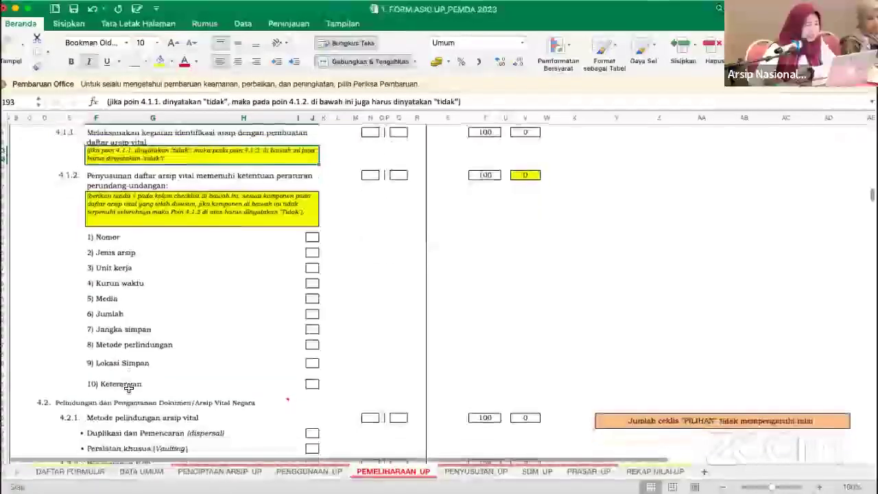
- Review items 4.2.1 to 4.2.4 on vital archive protection and security, and the Informasi tambahan section on disasters
scroll(128, 388, "down", 2)
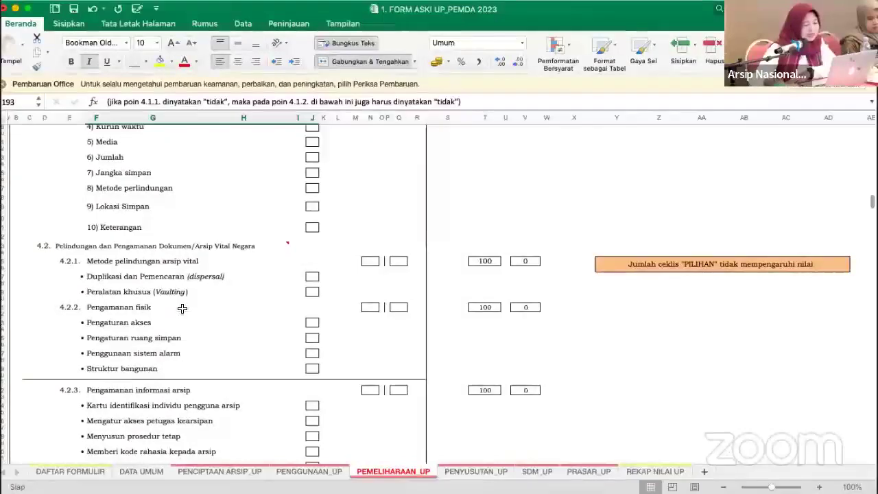
scroll(180, 301, "down", 2)
scroll(182, 308, "down", 2)
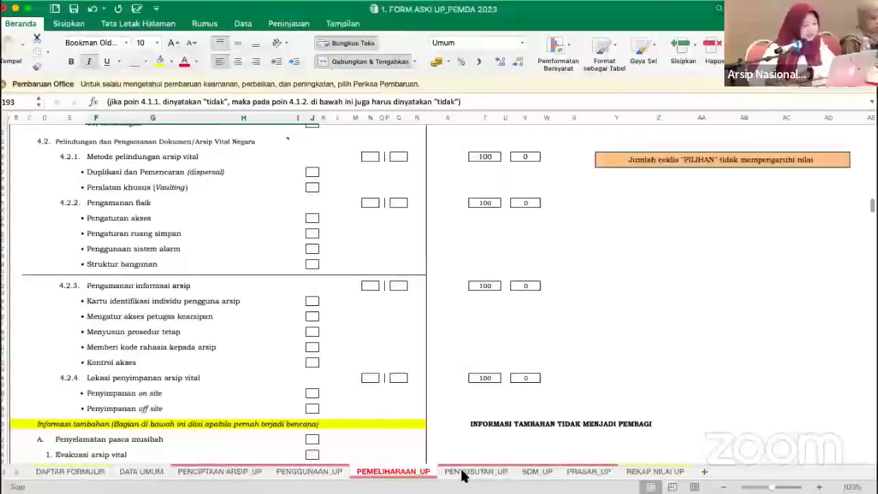
scroll(455, 202, "up", 10)
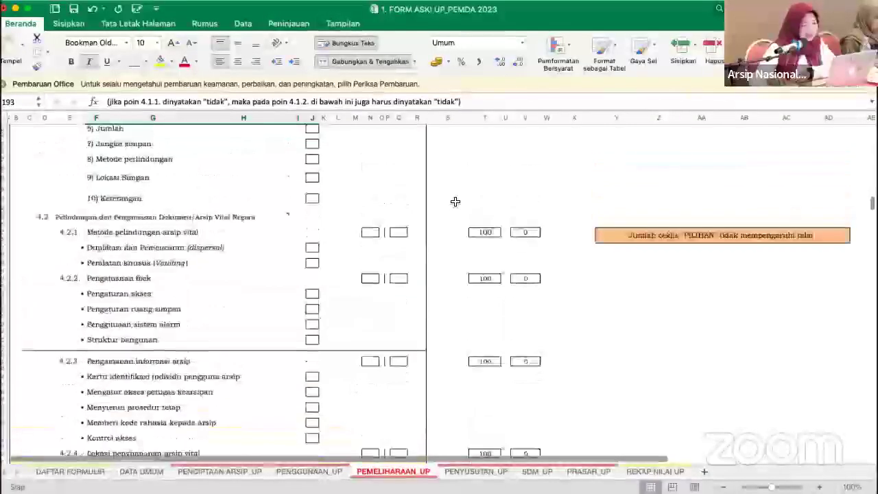
scroll(455, 202, "down", 10)
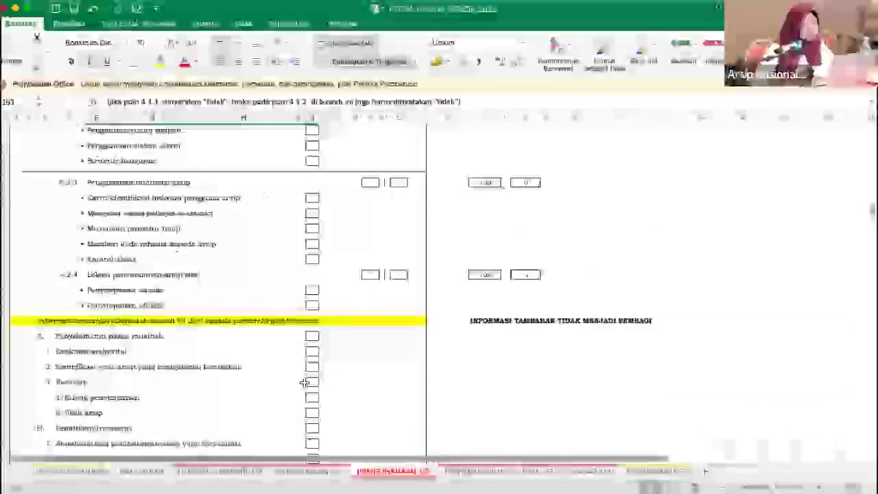
- Open the PENYUSUTAN_UP sheet and review its opening instruction and item 1 on the intensity of inactive archive transfers
left_click(478, 473)
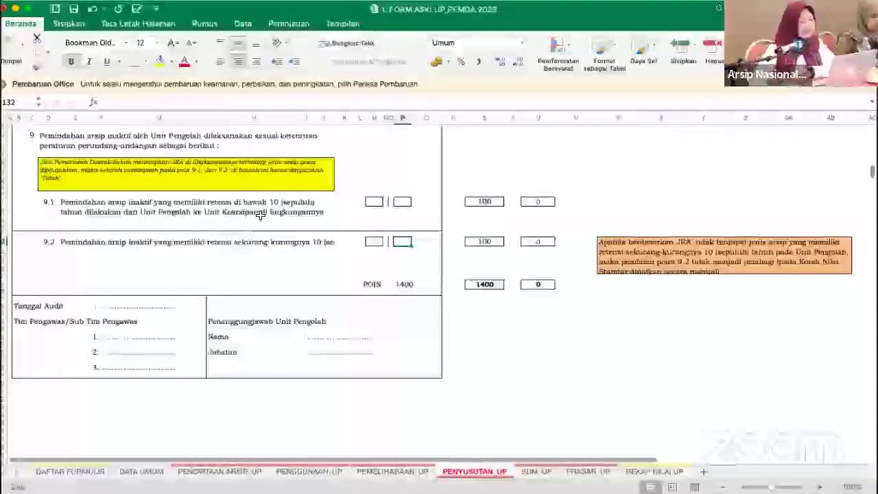
scroll(260, 215, "up", 5)
scroll(260, 215, "up", 15)
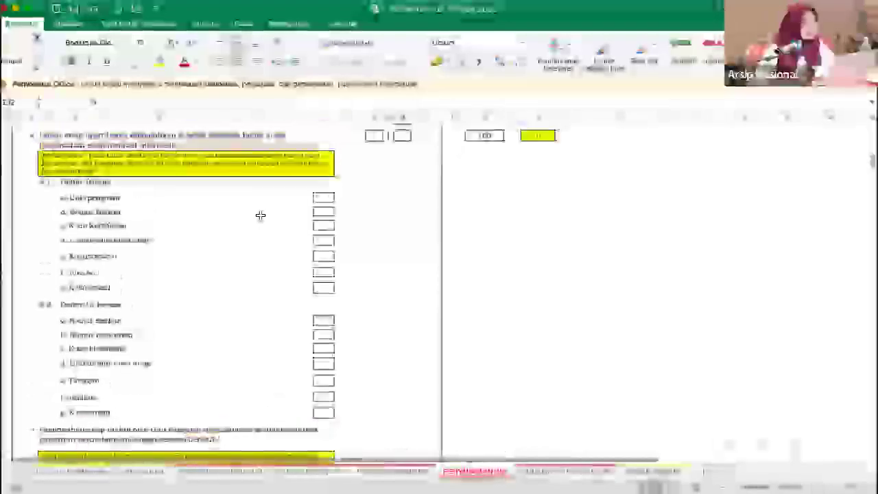
scroll(260, 214, "up", 15)
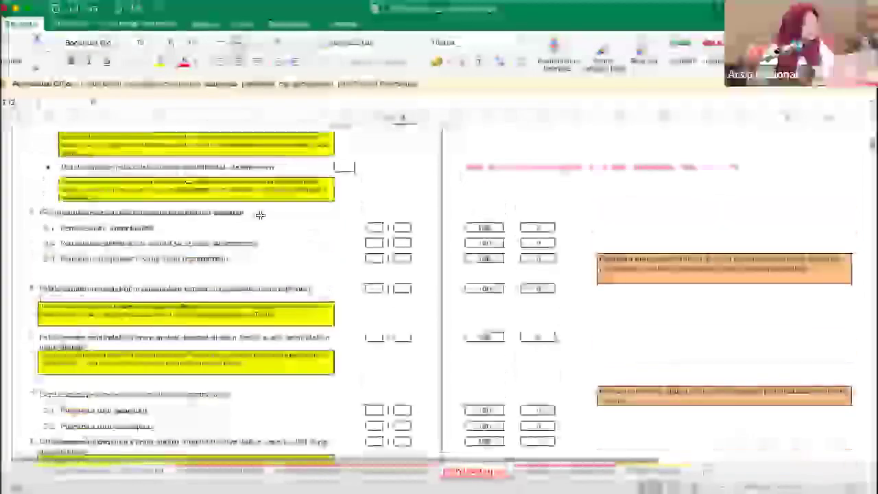
scroll(260, 214, "down", 3)
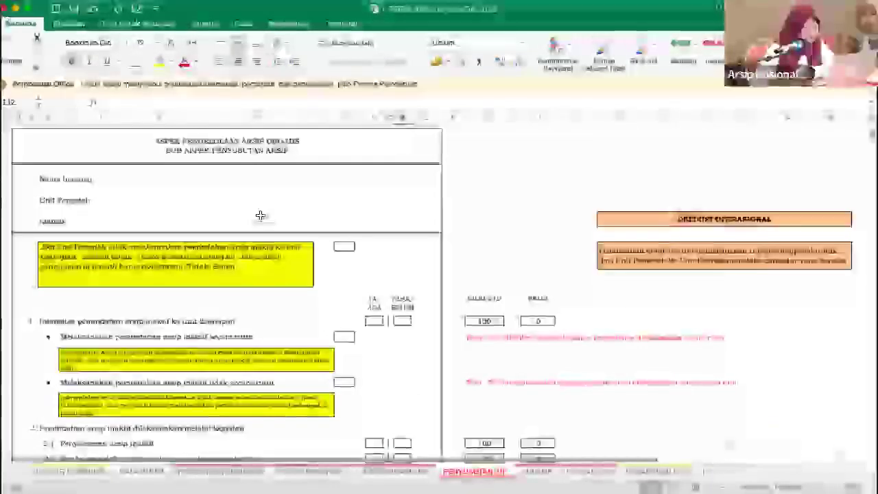
scroll(260, 214, "down", 3)
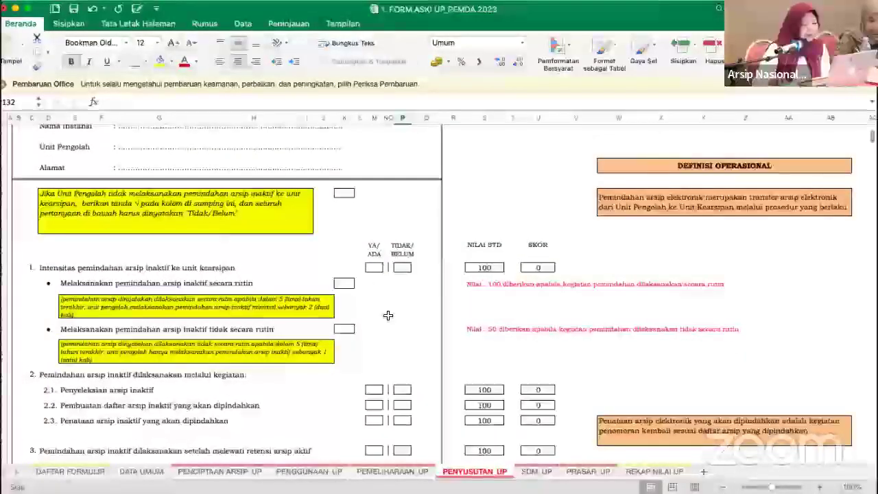
scroll(388, 315, "down", 1)
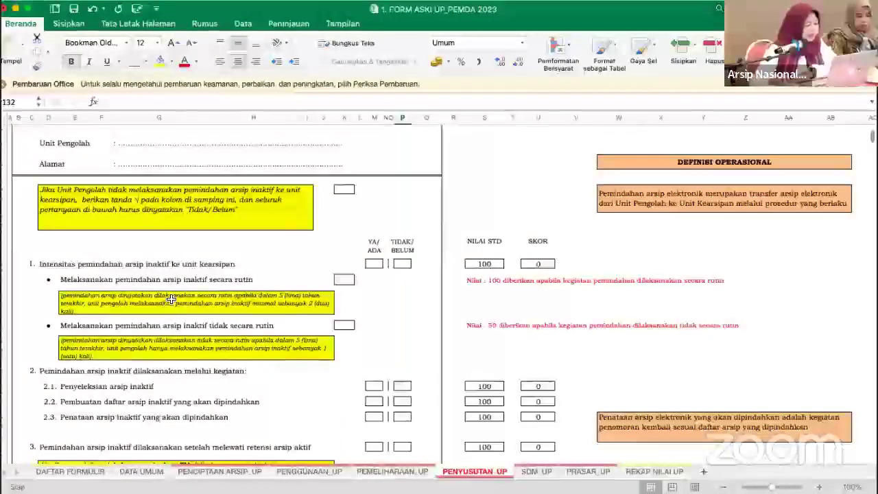
- Enter a V in the item 1 box for Melaksanakan pemindahan arsip inaktif secara rutin
left_click(112, 279)
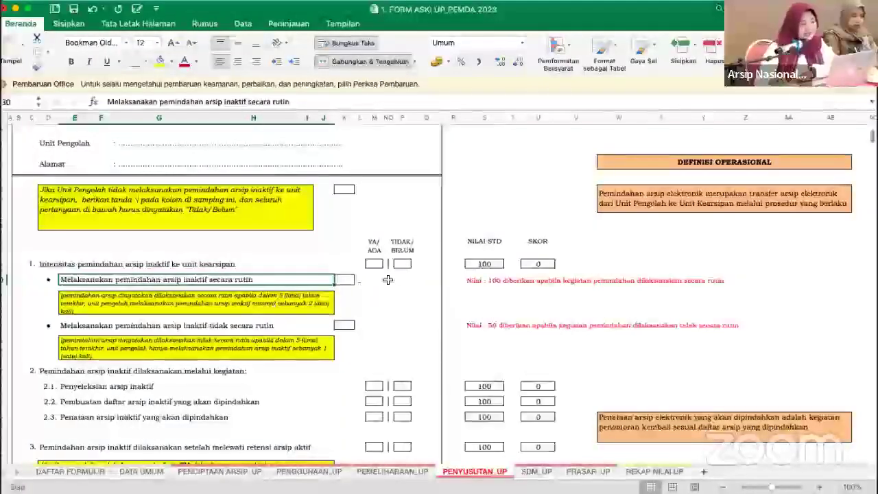
left_click(348, 280)
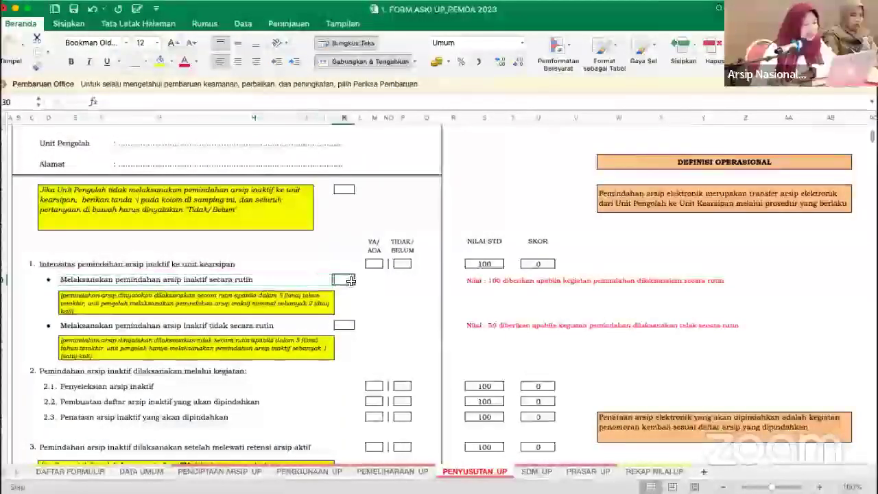
type("V")
left_click(384, 310)
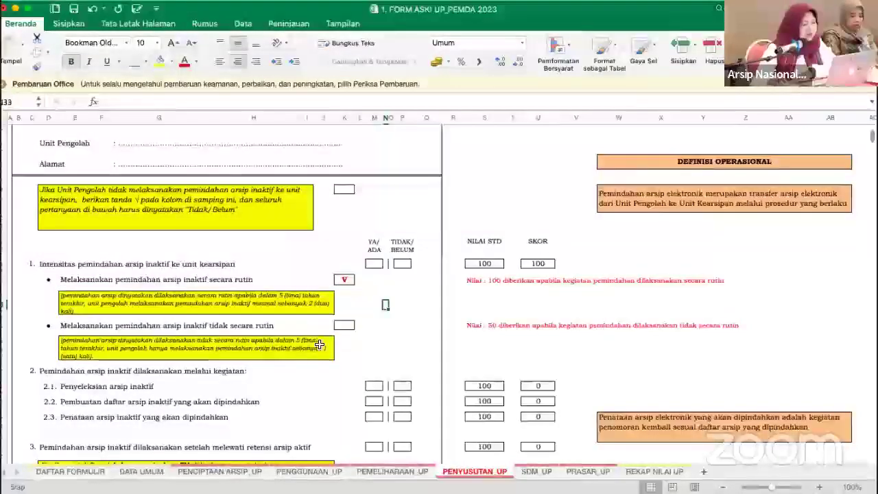
- Enter a V in the YA/ADA box of item 1, Intensitas pemindahan arsip inaktif ke unit kearsipan
left_click(343, 327)
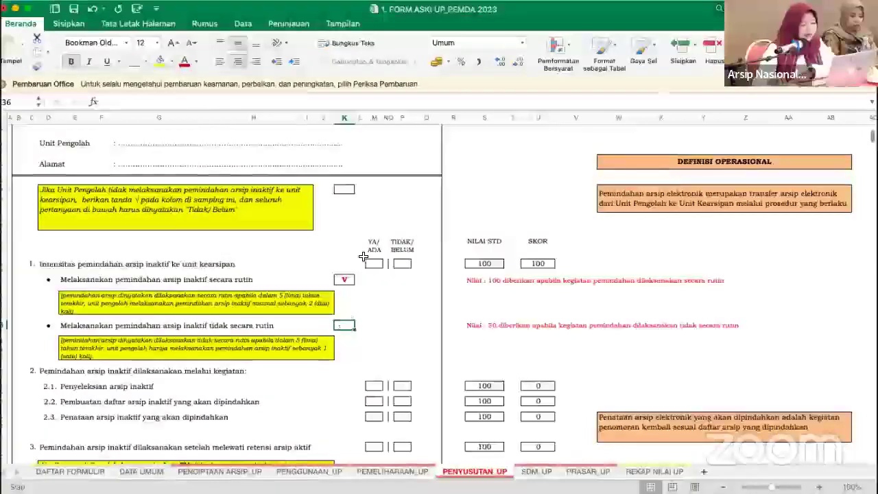
left_click(374, 263)
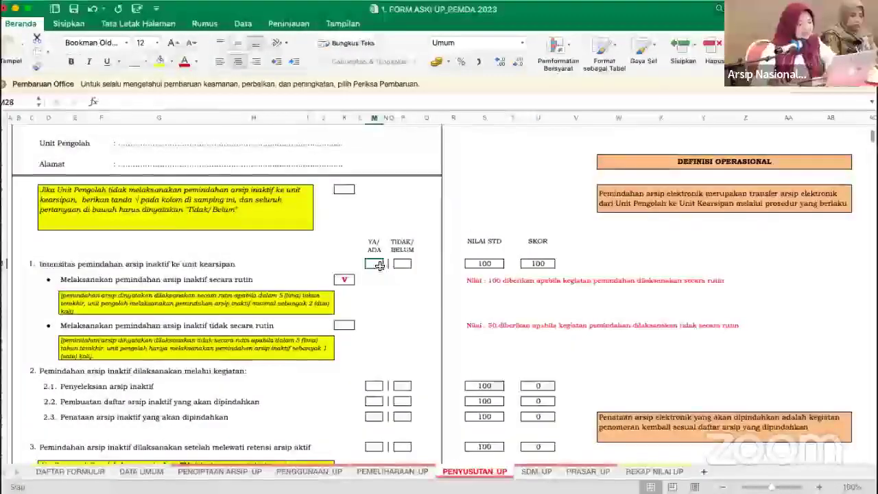
type("V")
left_click(381, 313)
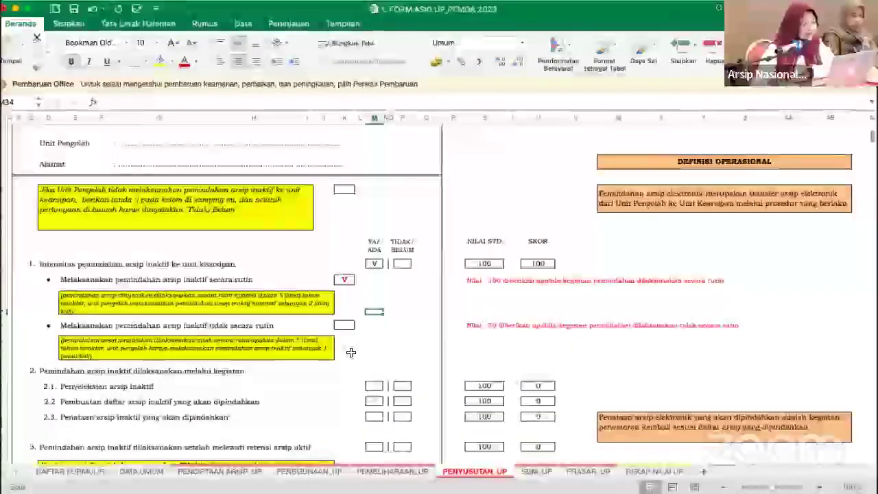
- Clear the V for routine transfer in item 1 and enter a V for Melaksanakan pemindahan arsip inaktif tidak secara rutin
left_click(344, 277)
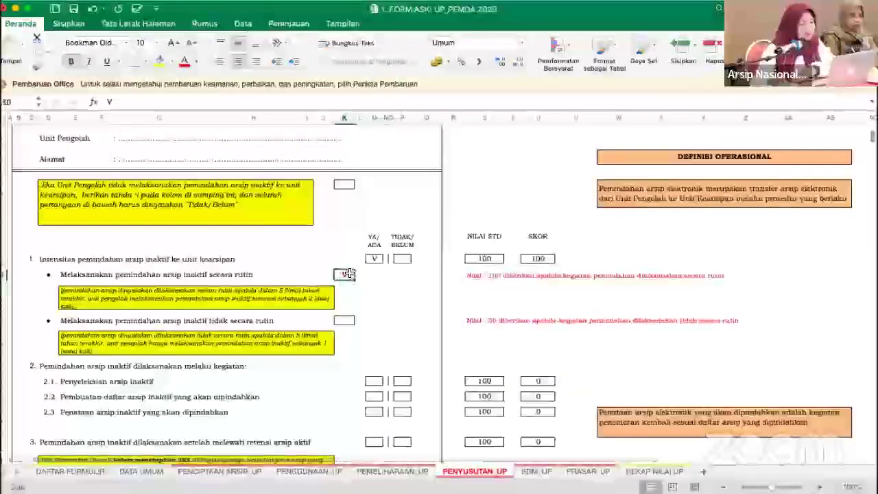
key("Delete")
left_click(339, 321)
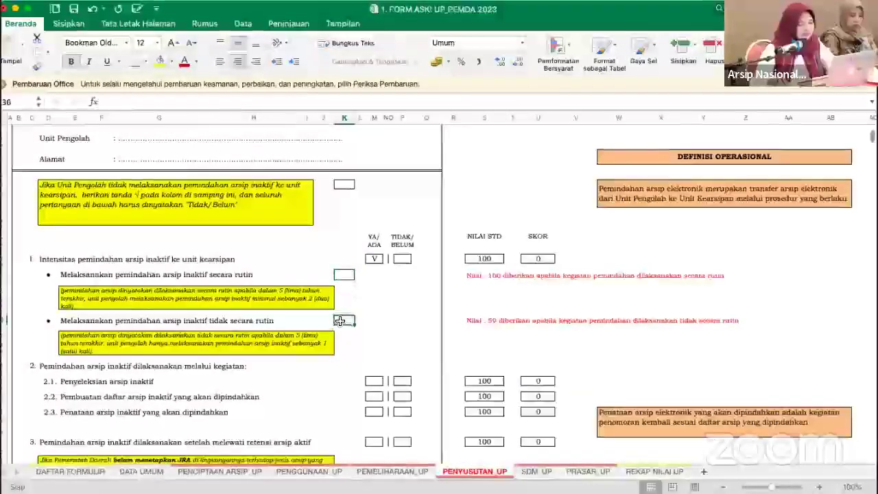
left_click(392, 333)
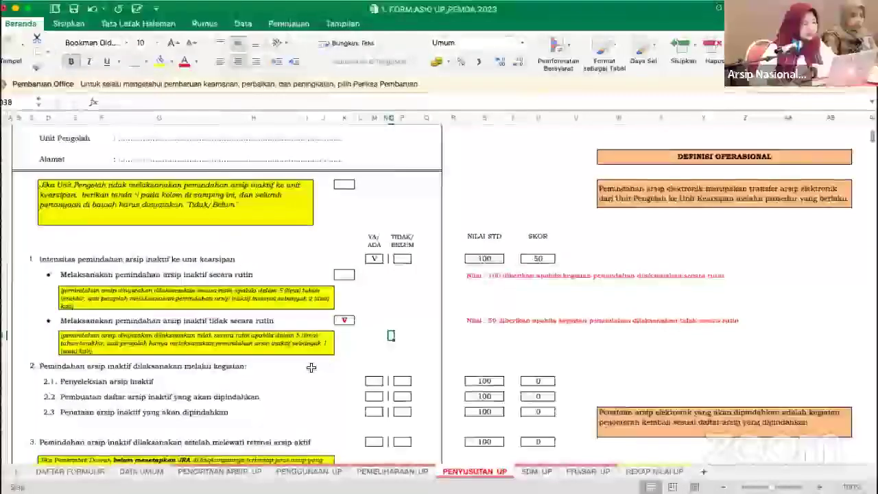
- Review item 2 on inactive archive transfer activities, focusing on 2.1 Penyeleksian arsip inaktif
scroll(319, 369, "down", 3)
scroll(312, 368, "down", 2)
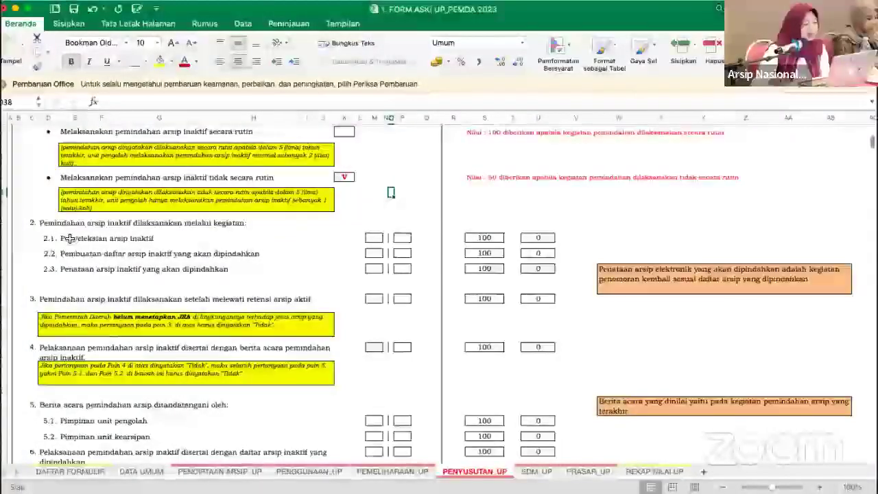
left_click(64, 238)
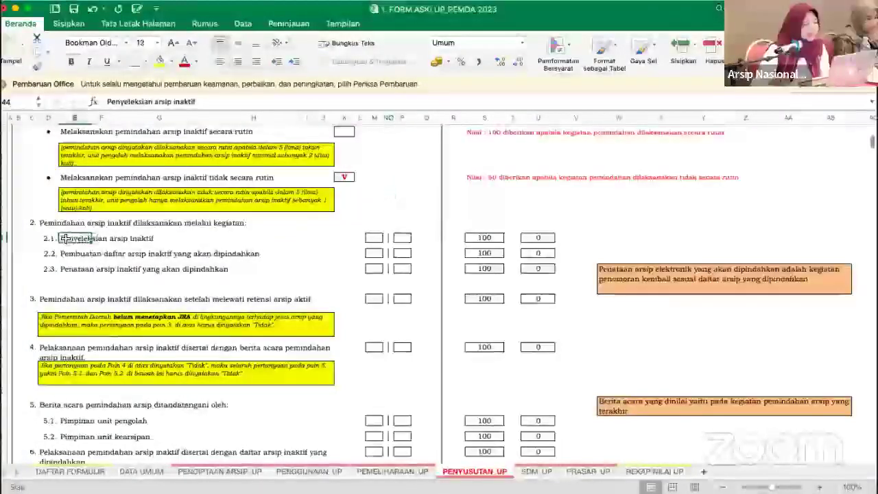
left_click(101, 238)
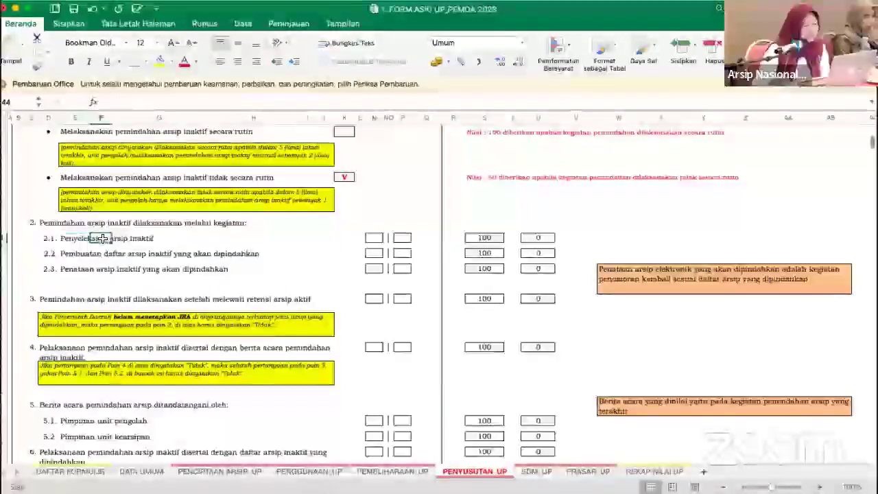
left_click(70, 238)
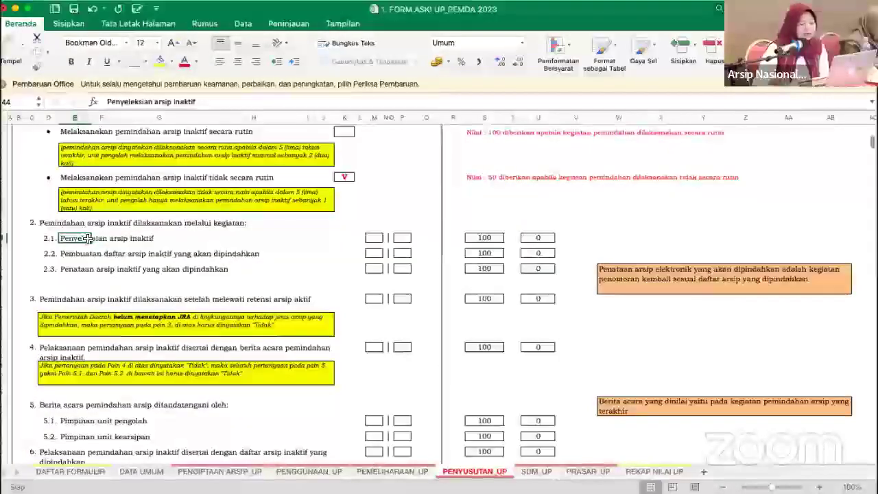
left_click(107, 239)
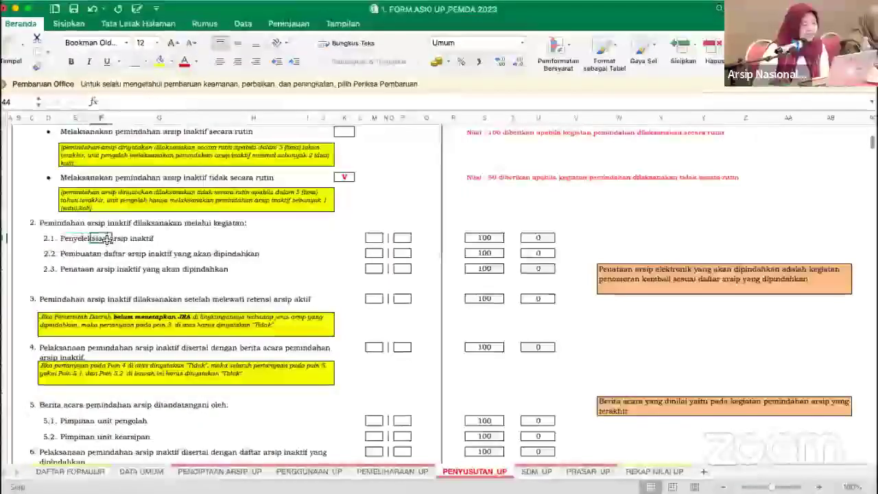
- Enter a V in the YA/ADA boxes of 2.1 Penyeleksian arsip inaktif and 2.2 Pembuatan daftar arsip inaktif yang akan dipindahkan
left_click(158, 238)
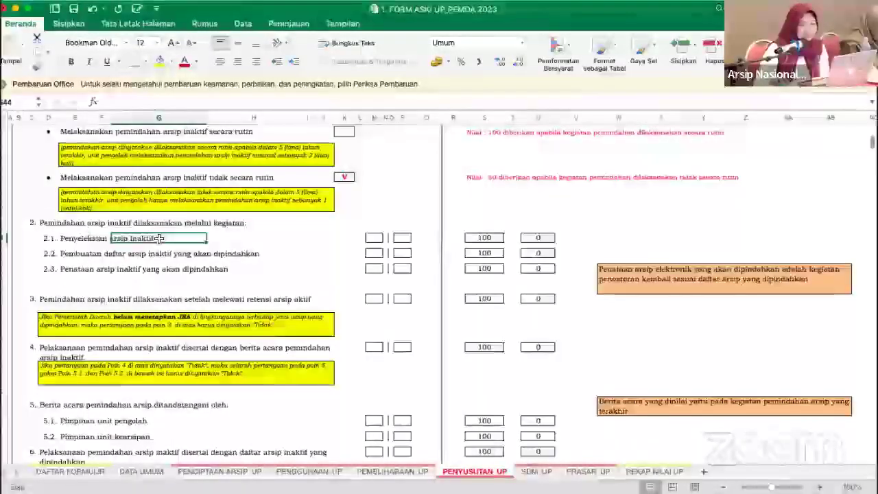
left_click(373, 237)
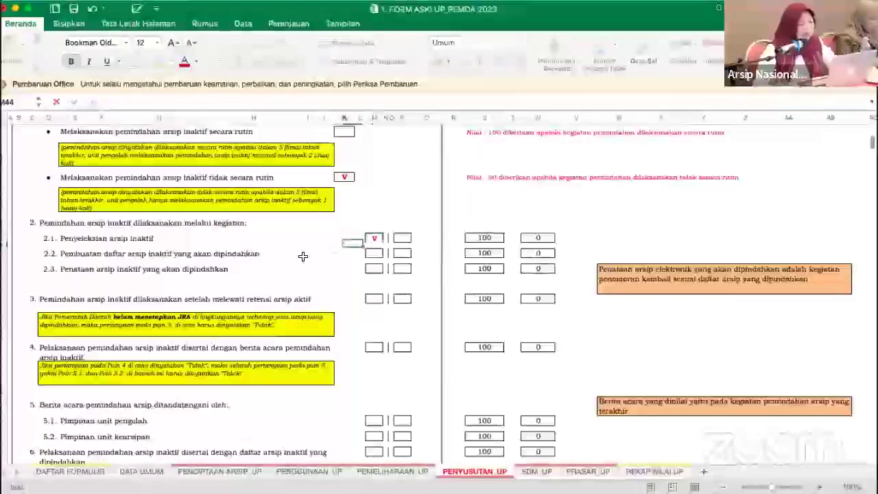
left_click(108, 253)
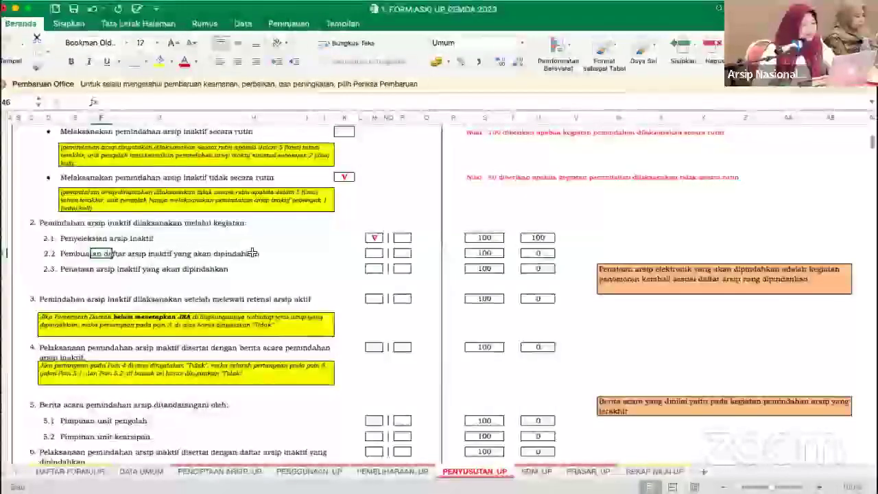
left_click(373, 253)
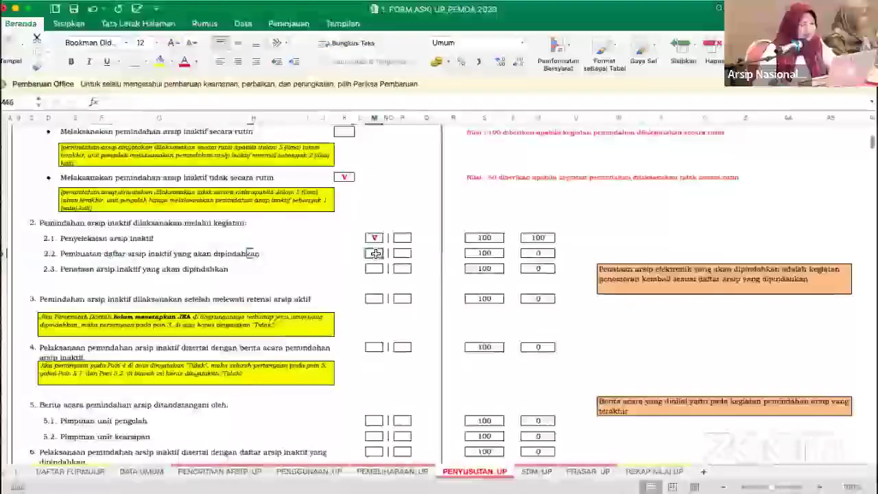
type("V")
key("Return")
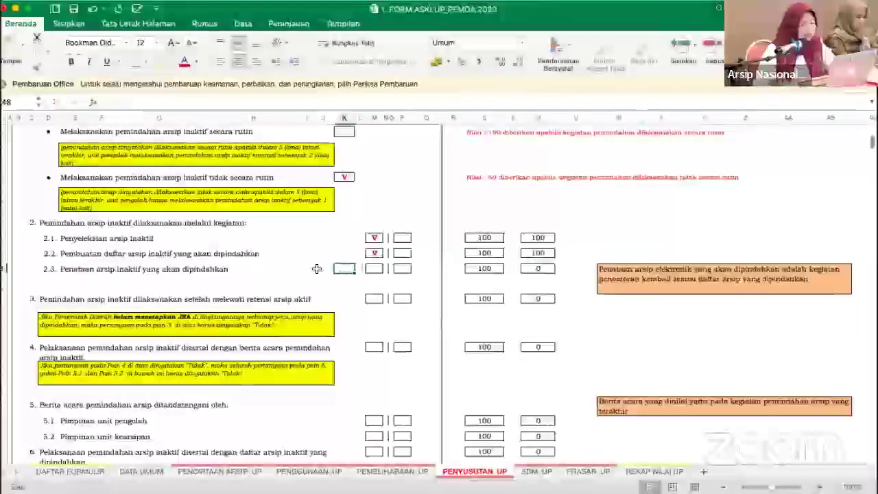
- Enter a V in the YA/ADA box of 2.3 Penataan arsip inaktif yang akan dipindahkan
left_click(71, 269)
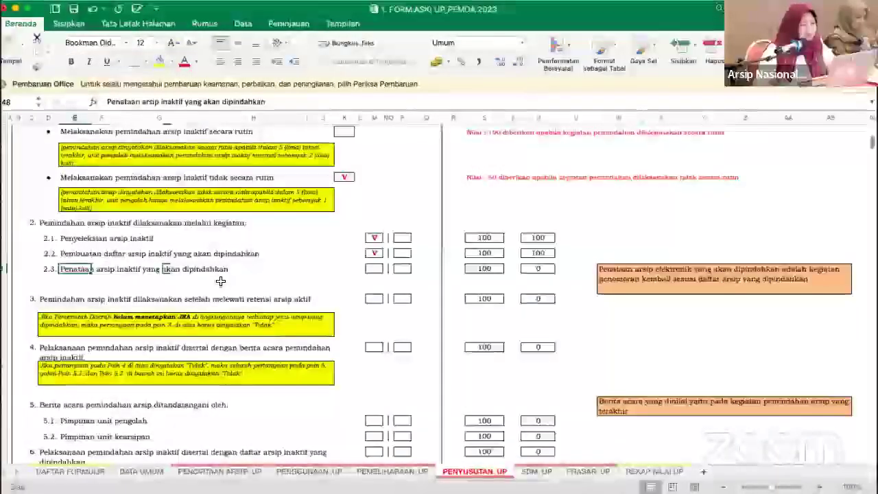
left_click(370, 269)
type("V")
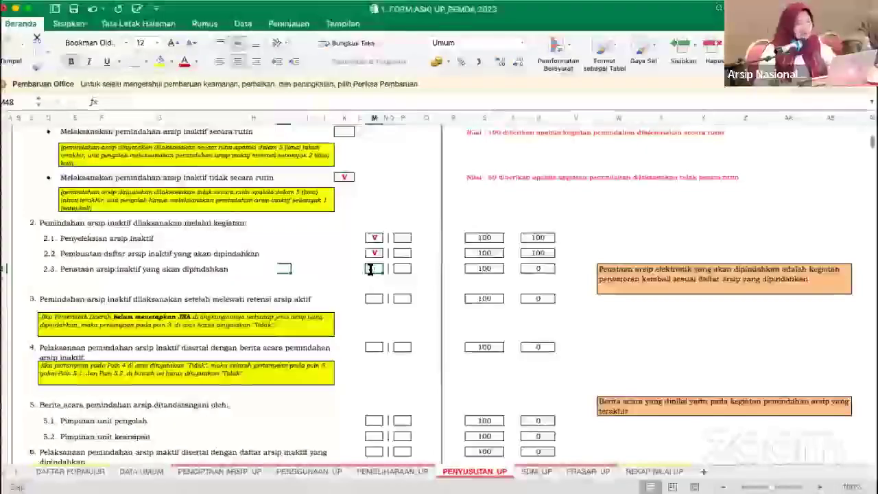
key("Return")
left_click(316, 268)
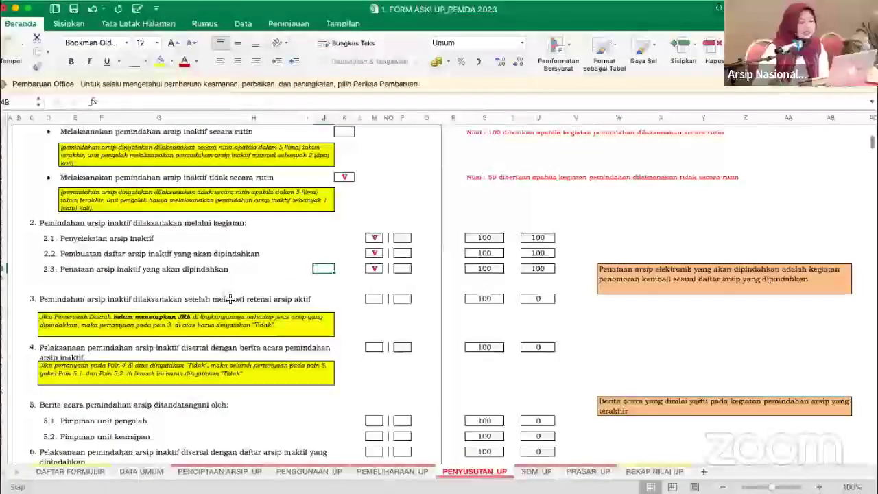
- Check the JRA note under item 3 and enter a V in the YA/ADA box for transfer after the active retention period
scroll(231, 299, "down", 3)
scroll(230, 299, "down", 2)
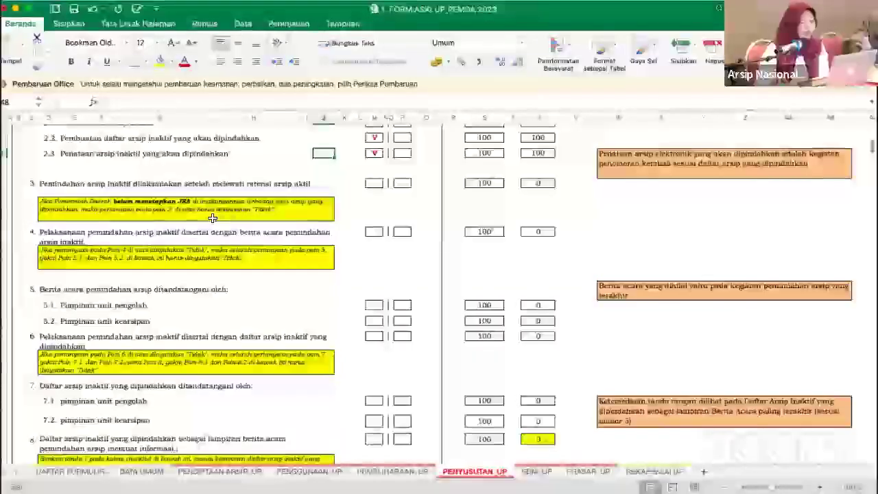
left_click(212, 207)
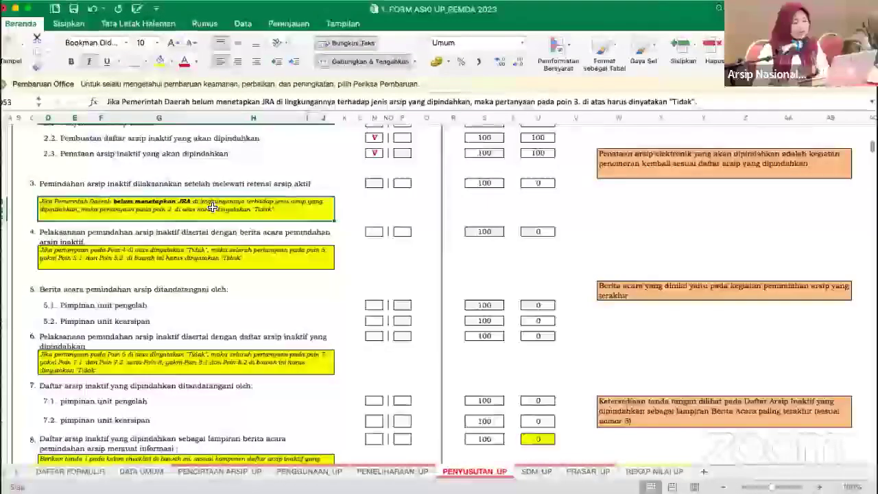
left_click(368, 182)
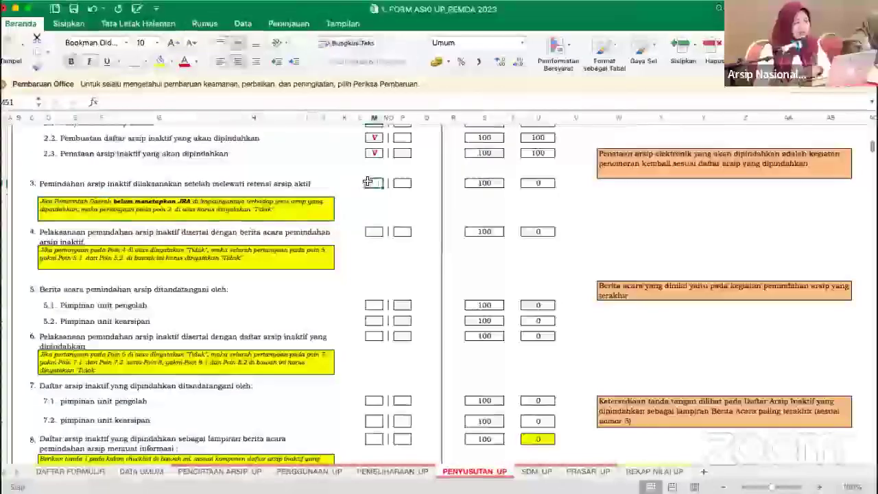
type("V")
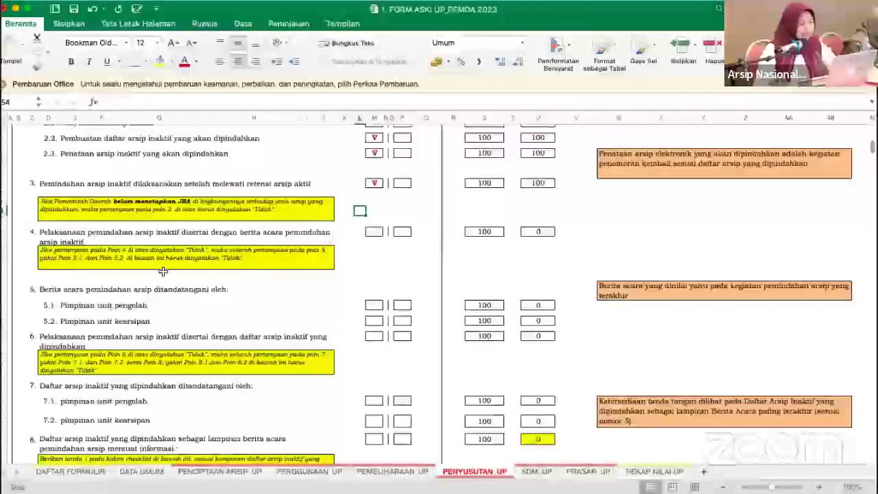
- Check the note under item 4 and enter a V in its YA/ADA box for the berita acara pemindahan arsip inaktif
left_click(102, 251)
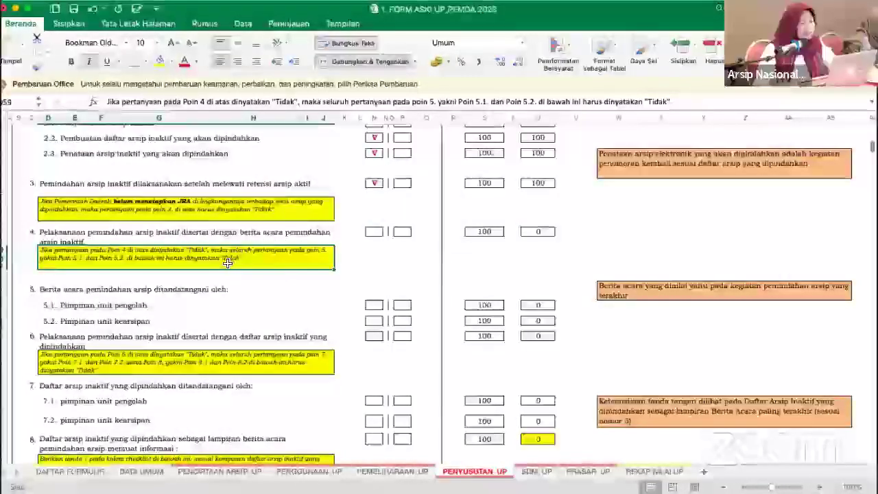
left_click(130, 288)
left_click(372, 232)
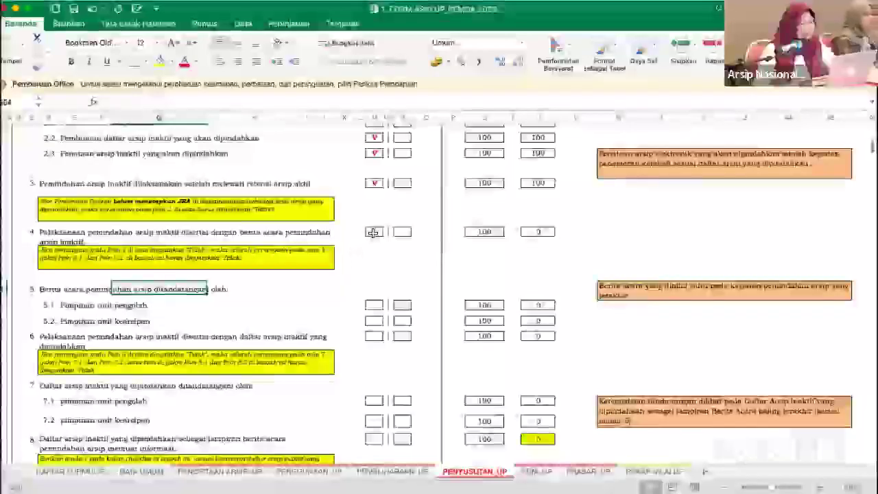
type("V")
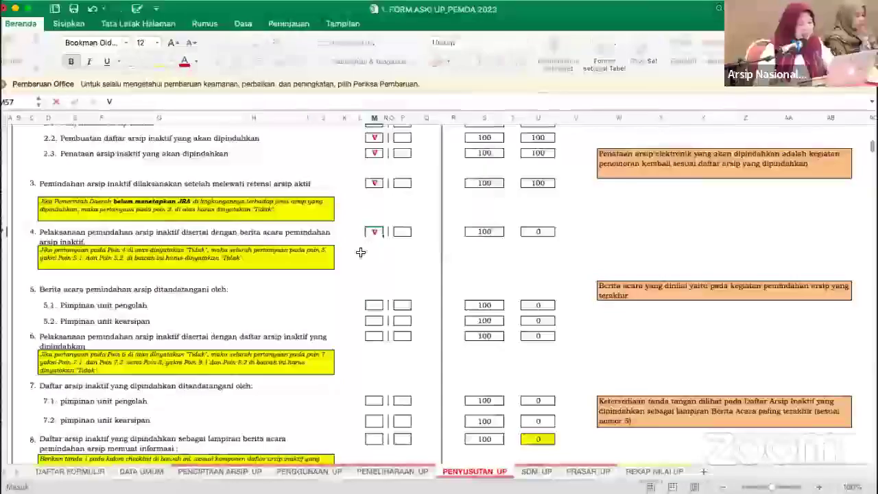
key("Return")
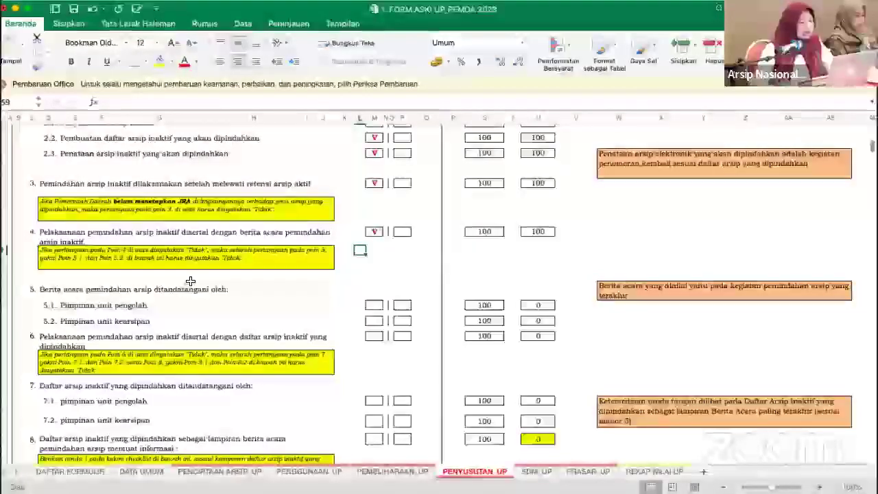
- Enter a V in the YA/ADA box of 5.1 Pimpinan unit pengolah, for signing the berita acara
scroll(112, 329, "down", 1)
scroll(111, 328, "down", 3)
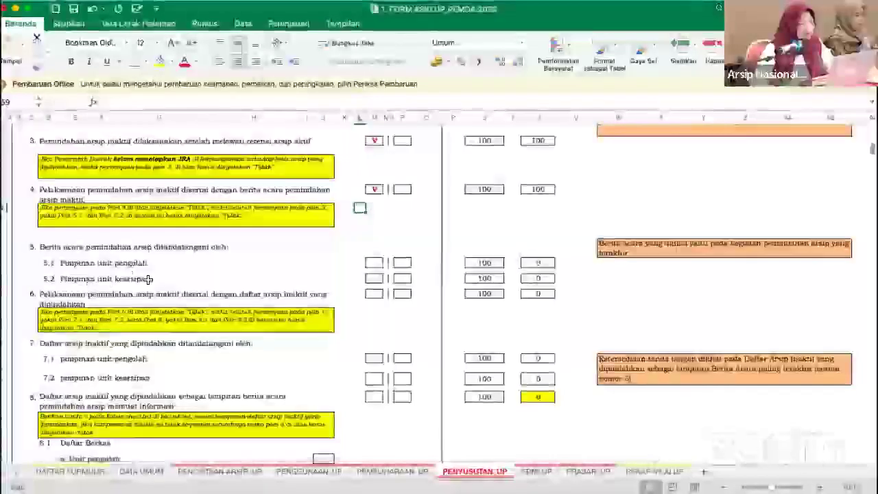
left_click(371, 262)
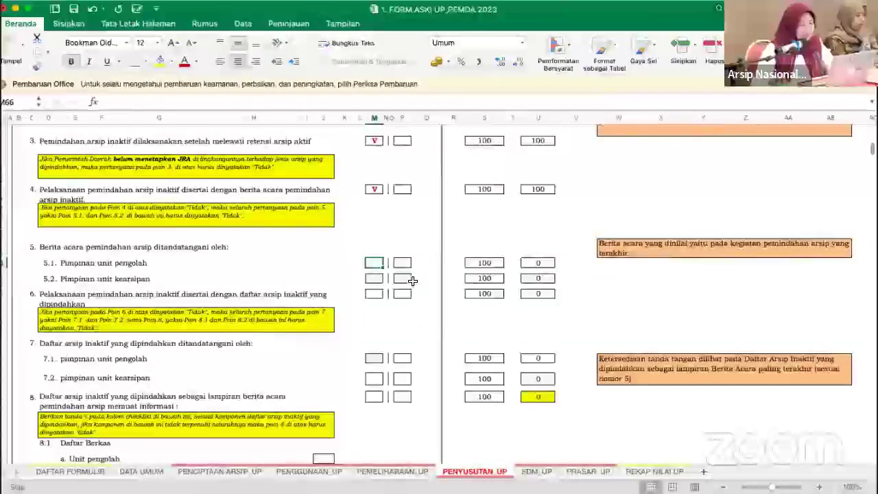
type("V")
key("Return")
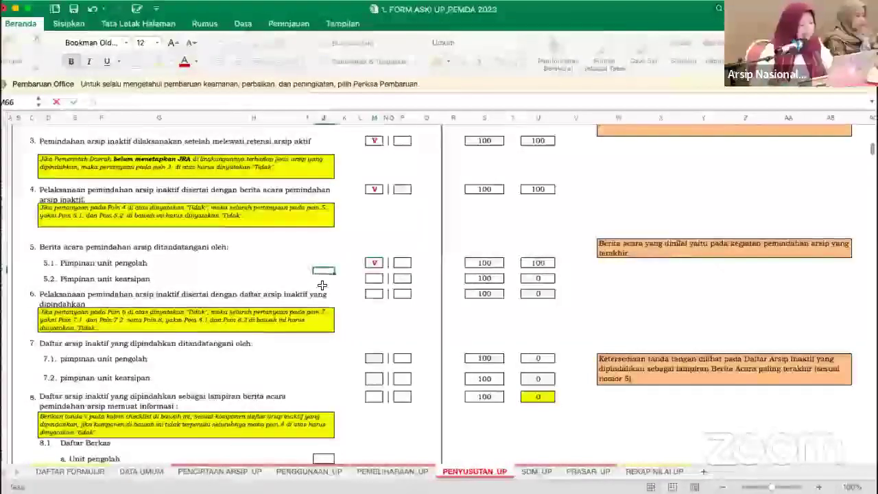
left_click(403, 278)
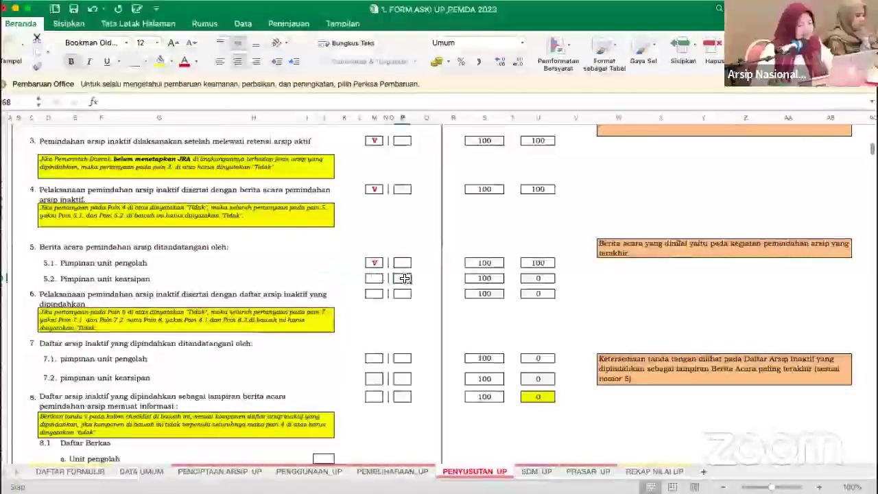
type("V")
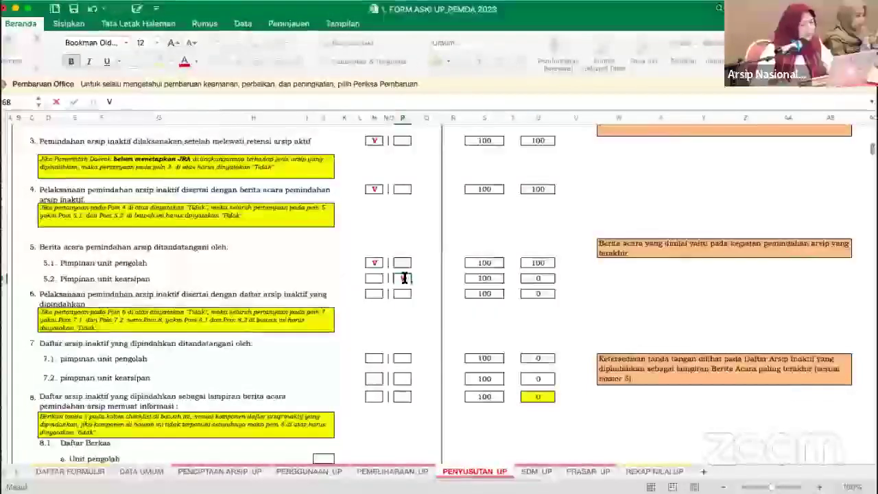
key("BackSpace")
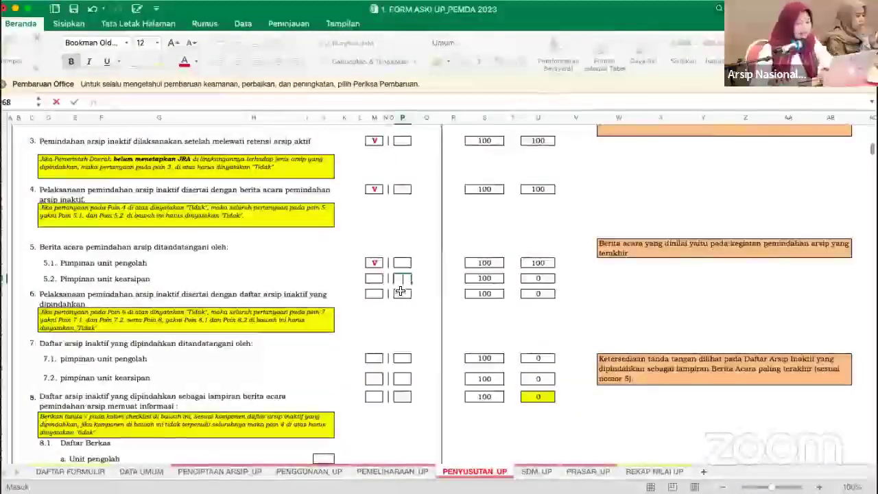
- Enter a V in the YA/ADA box of 5.2 Pimpinan unit kearsipan
left_click(373, 278)
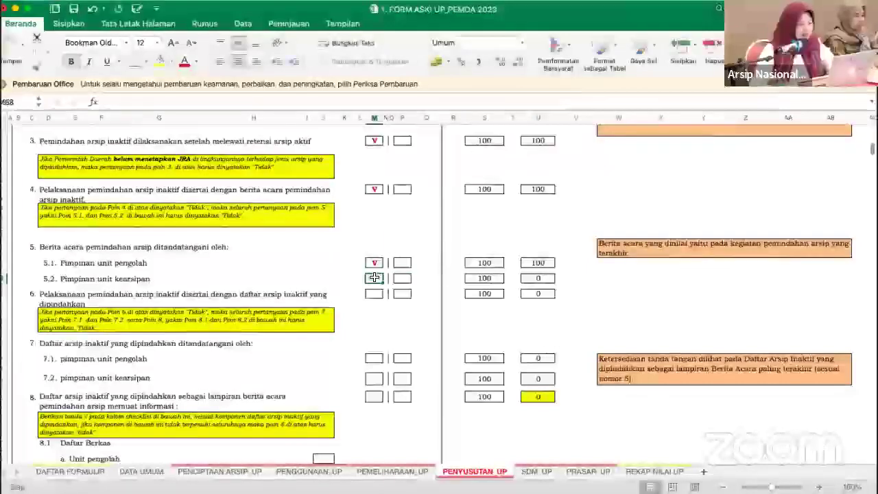
type("V")
left_click(344, 270)
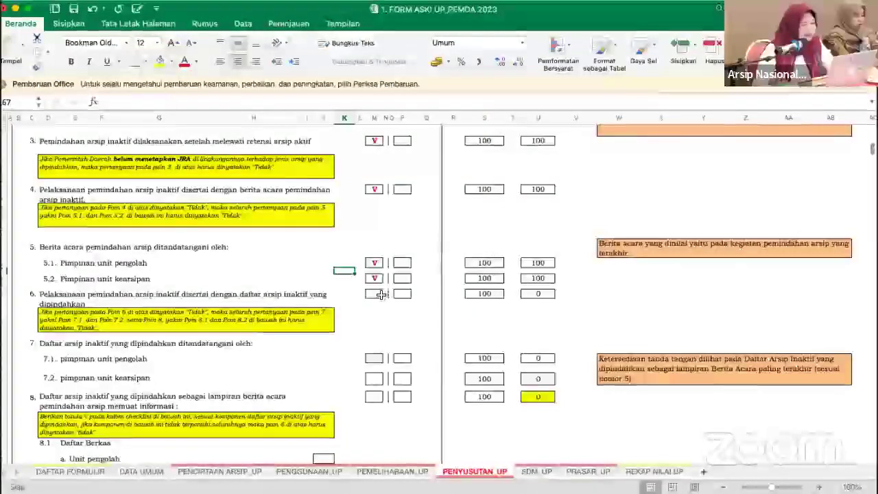
- Enter a V in the YA/ADA box of item 6, transfer accompanied by the daftar arsip inaktif yang dipindahkan
left_click(382, 294)
type("V")
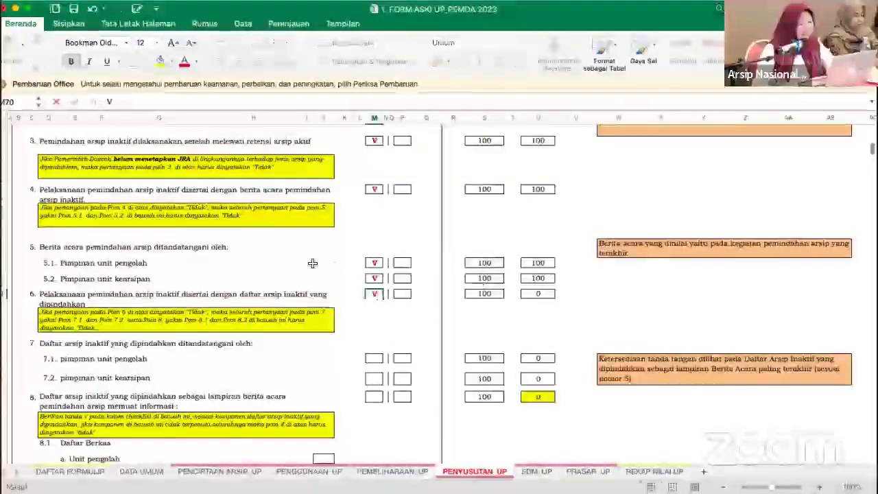
left_click(306, 263)
- Mark 7.1 pimpinan unit pengolah with a V under YA/ADA and 7.2 pimpinan unit kearsipan with a V under Tidak
scroll(294, 335, "down", 1)
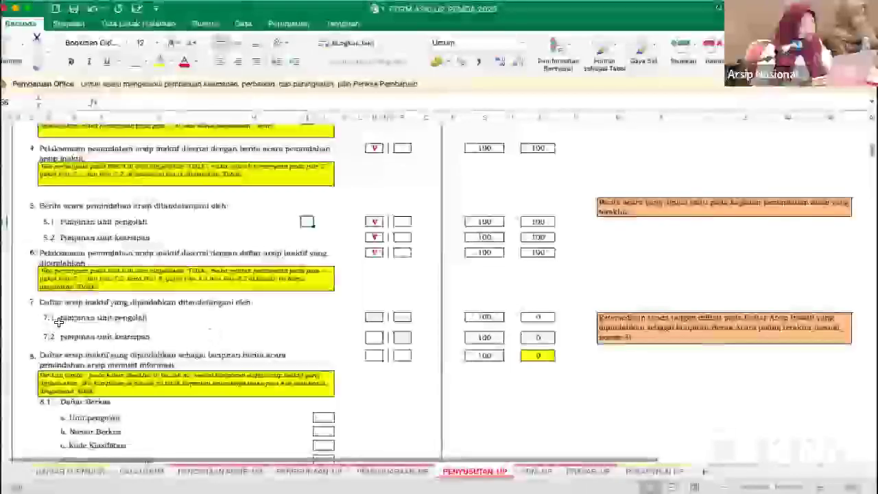
left_click(374, 317)
type("V")
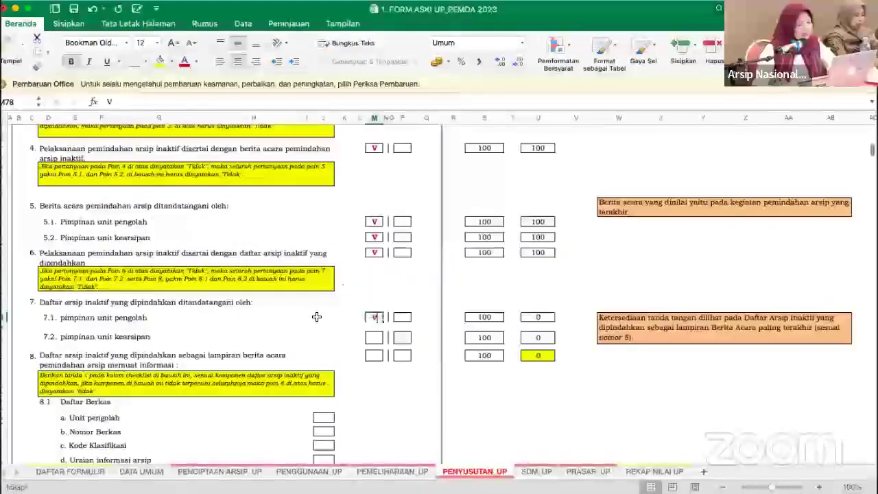
key("Return")
left_click(400, 337)
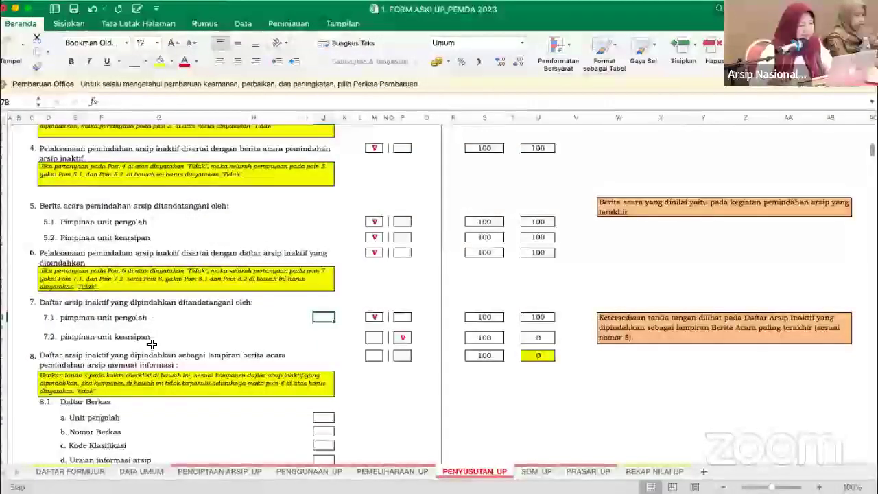
- Review the 8.1 Daftar Berkas and 8.2 Daftar Isi Berkas components and enter a V in the Tidak box of item 8
scroll(223, 359, "down", 3)
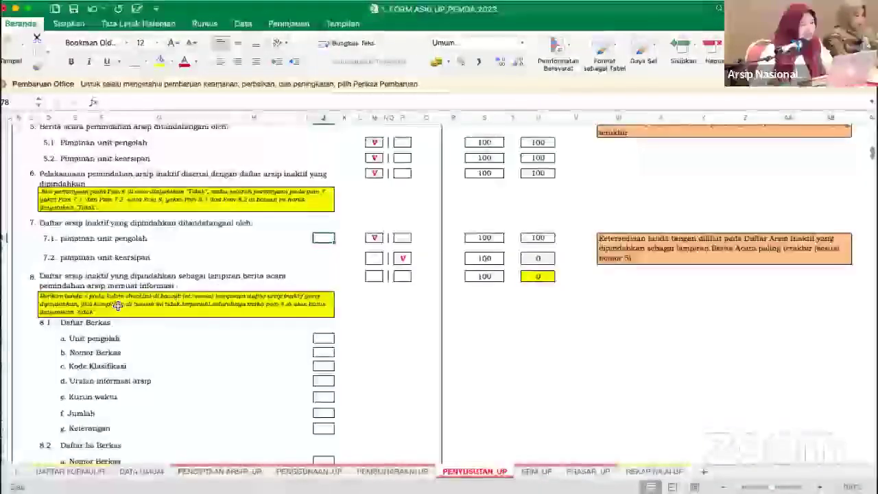
scroll(160, 314, "down", 3)
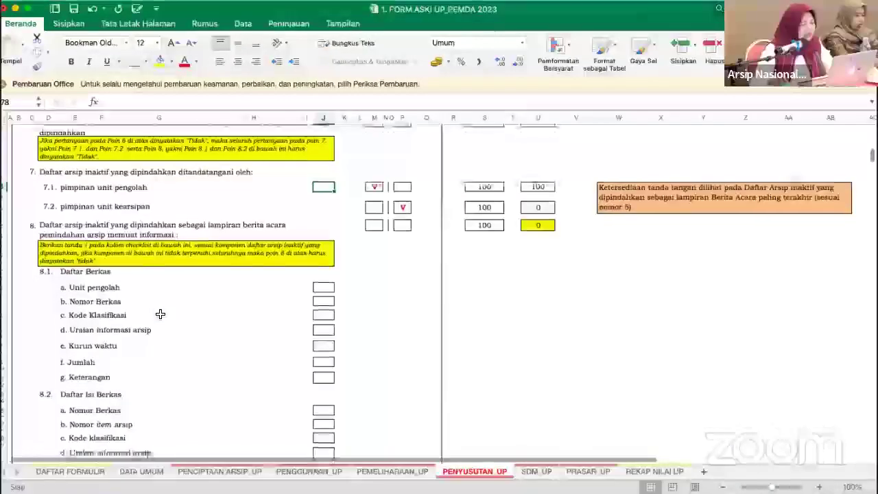
scroll(160, 313, "down", 2)
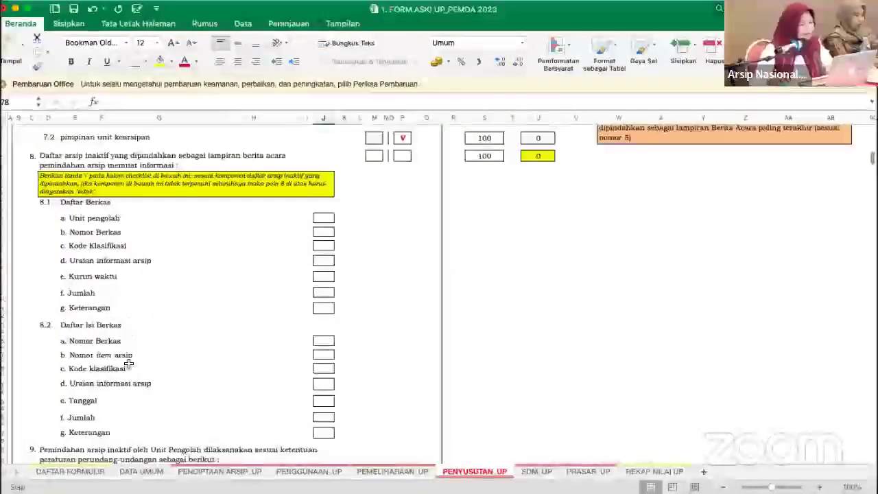
scroll(221, 404, "down", 1)
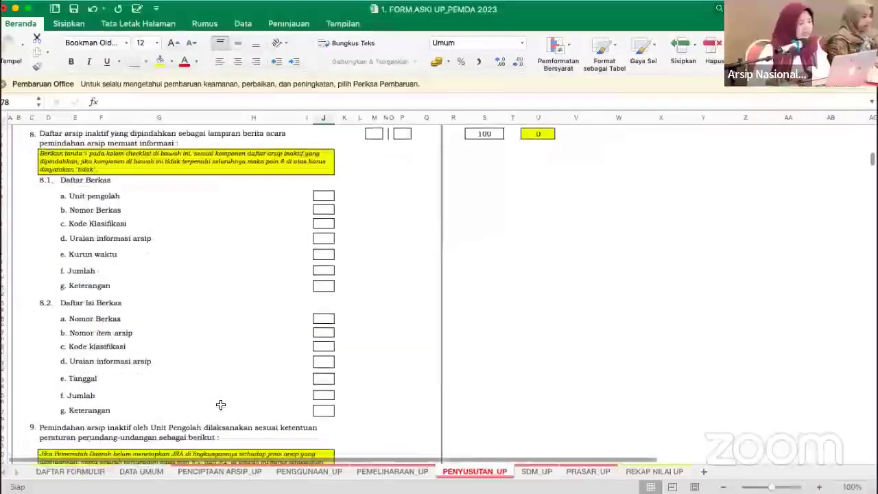
left_click(323, 195)
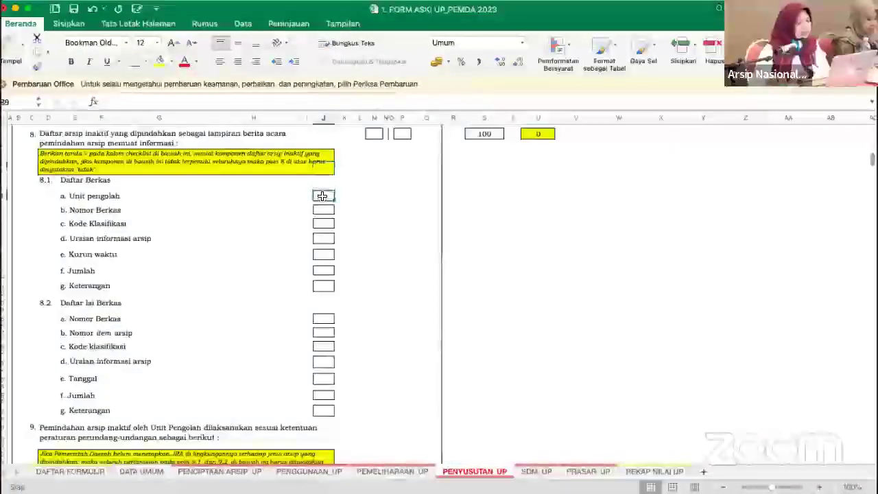
left_click(375, 133)
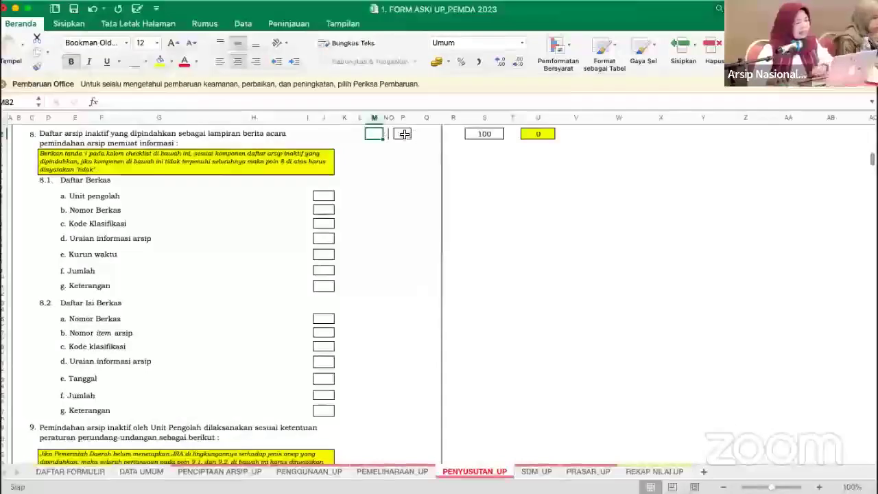
left_click(405, 134)
left_click(396, 174)
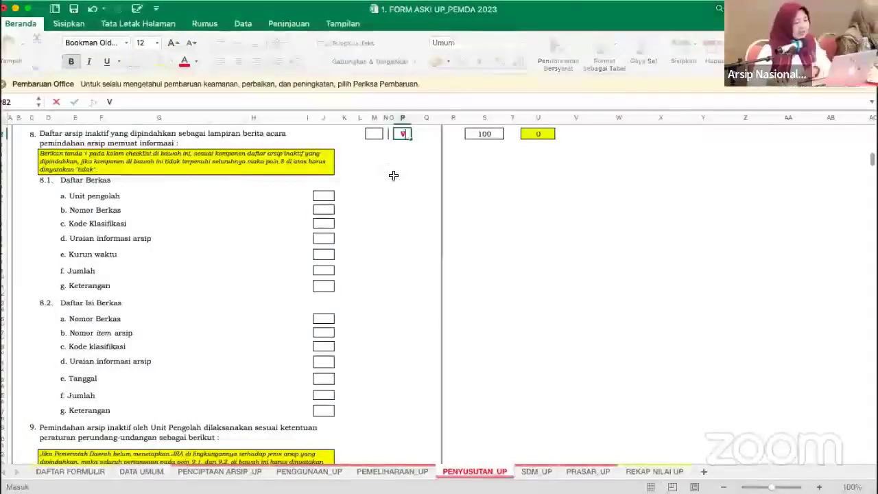
- Enter a V for every 8.1 Daftar Berkas component except c. Kode Klasifikasi
left_click(320, 195)
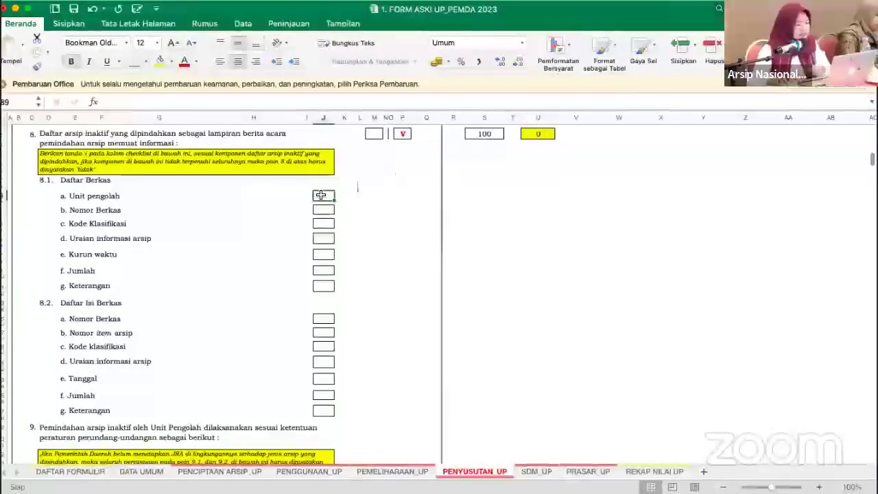
type("V")
left_click(326, 214)
type("V")
key("Return")
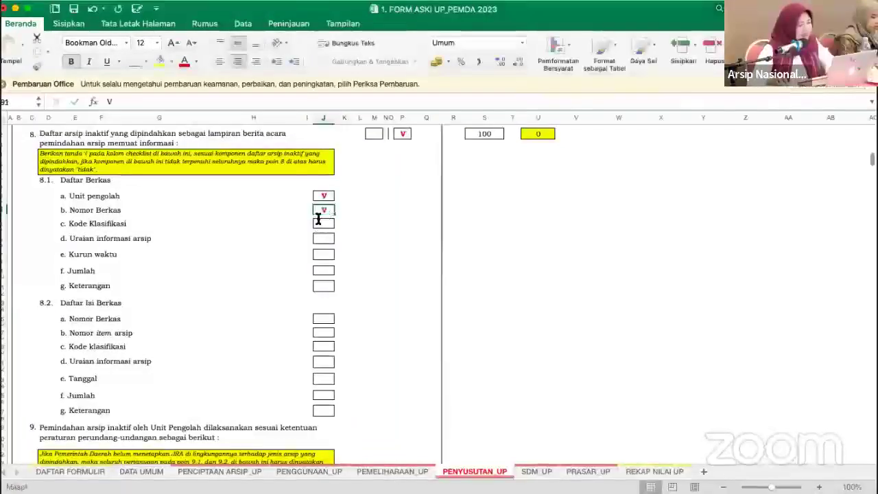
left_click(323, 237)
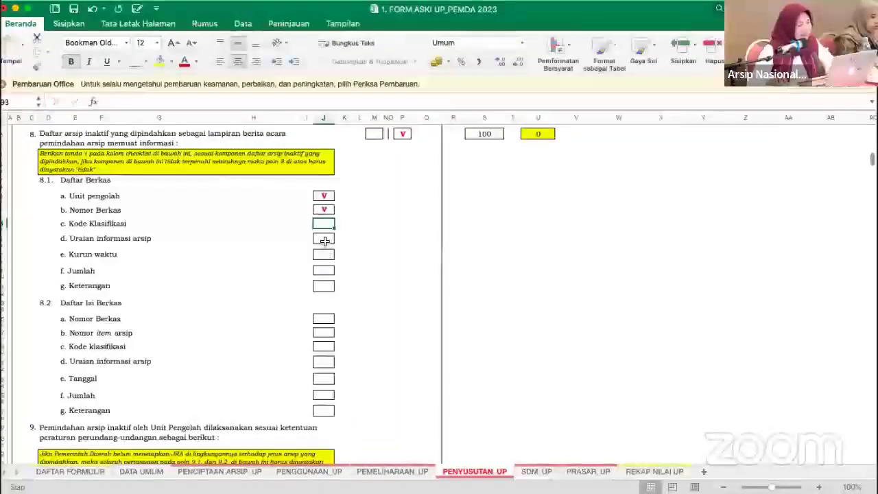
type("V")
key("Return")
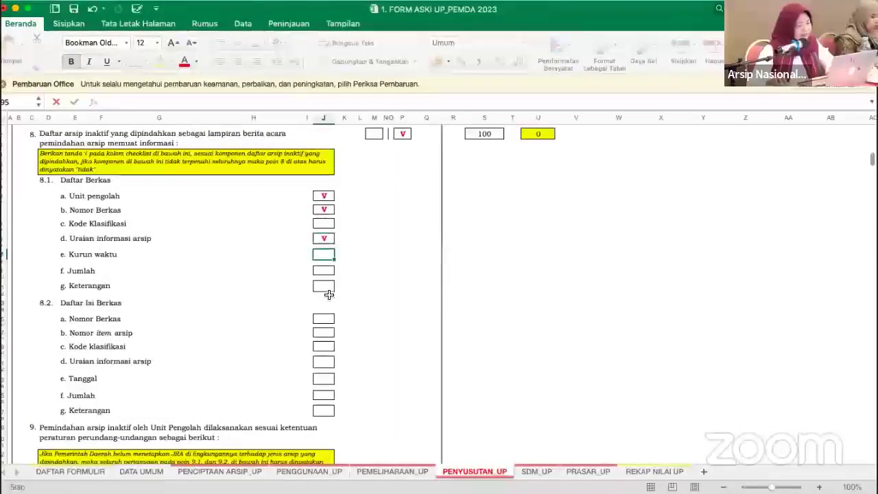
key("Return")
left_click(325, 270)
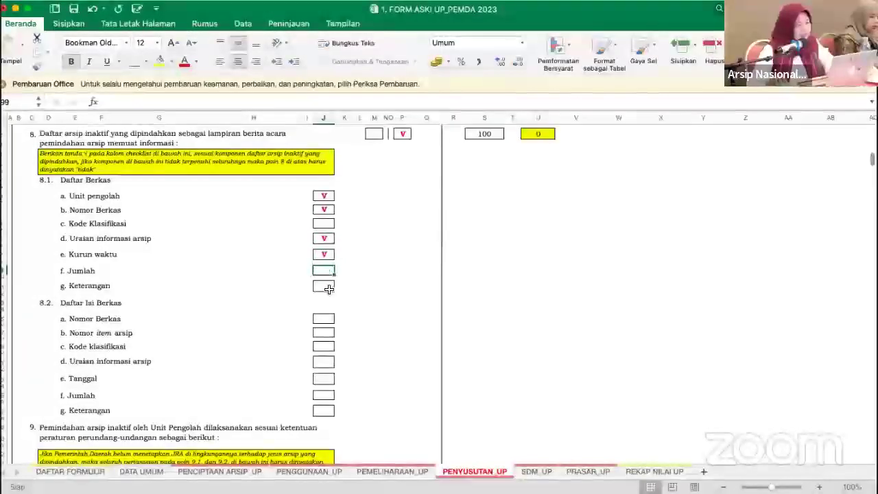
type("V")
left_click(324, 285)
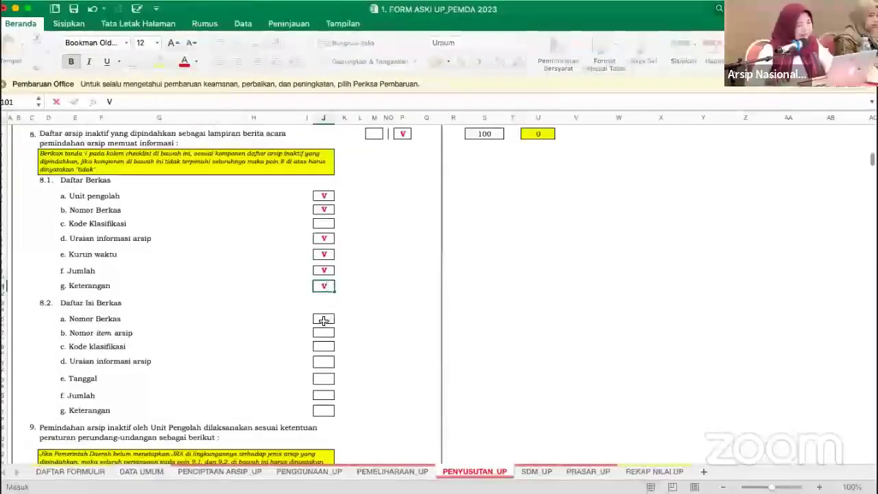
- Enter a V for every 8.2 Daftar Isi Berkas component except d. Uraian informasi arsip
left_click(323, 319)
left_click(323, 335)
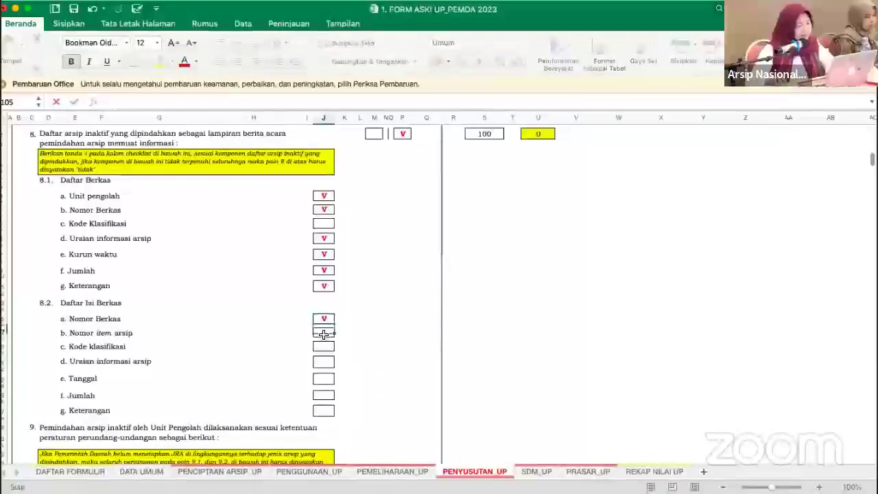
type("V")
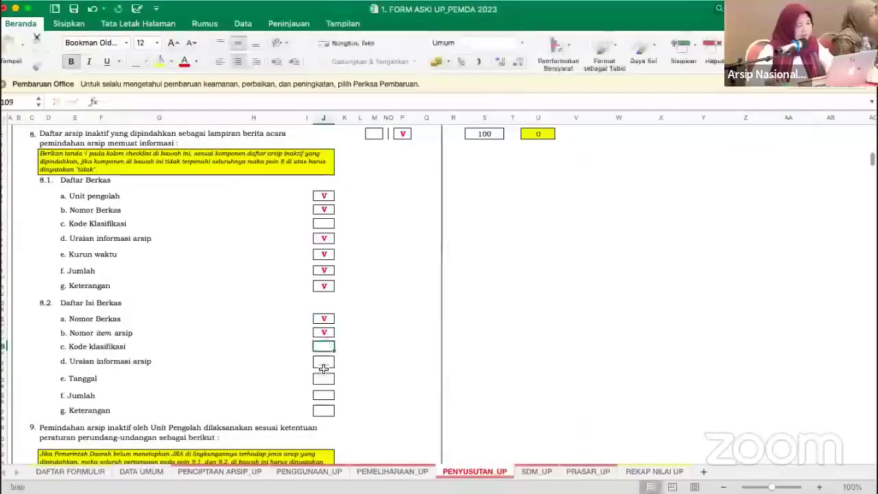
type("V")
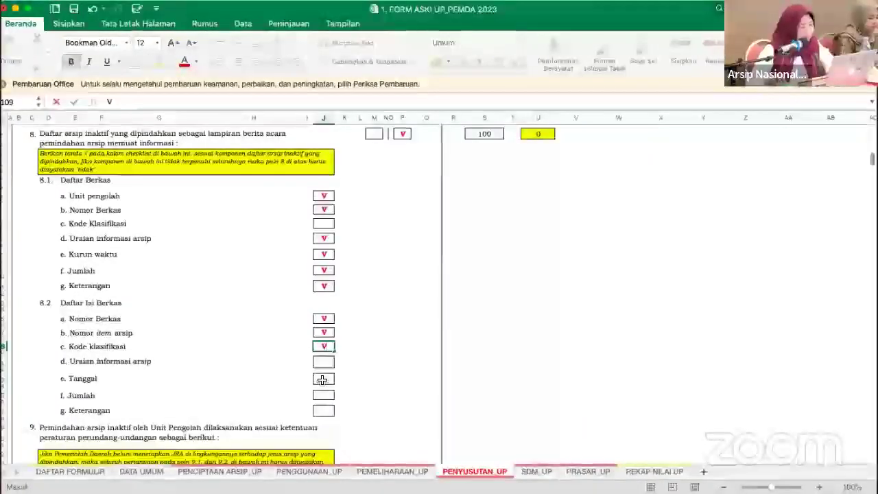
left_click(319, 380)
type("VV")
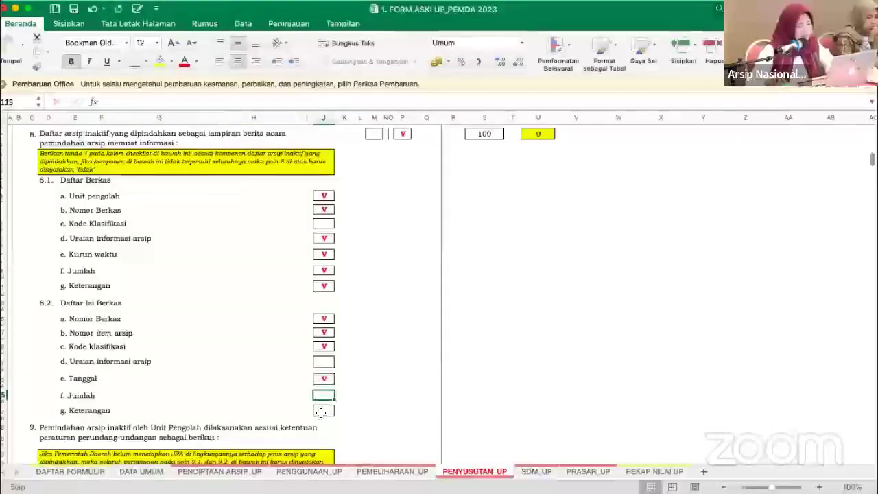
left_click(323, 409)
type("V")
left_click(273, 379)
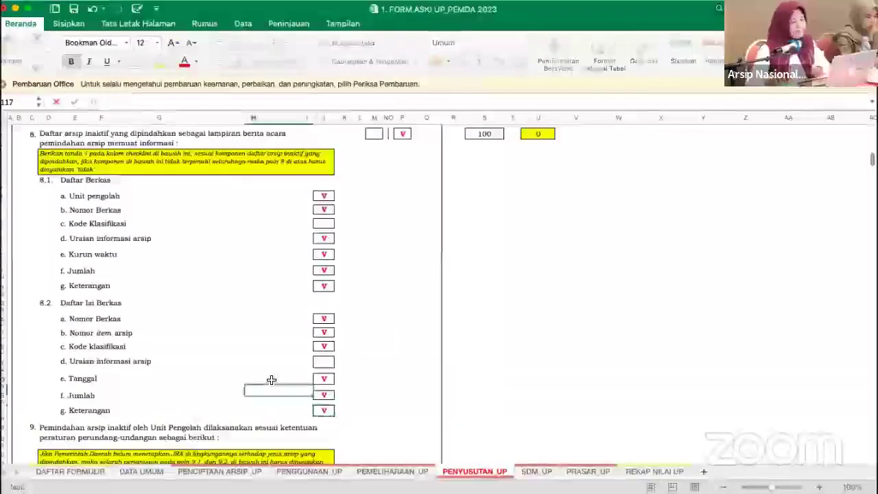
- Enter a V in the YA/ADA box of item 9.1, transfer of inactive archives with retention below 10 years
scroll(273, 379, "down", 2)
scroll(273, 378, "down", 1)
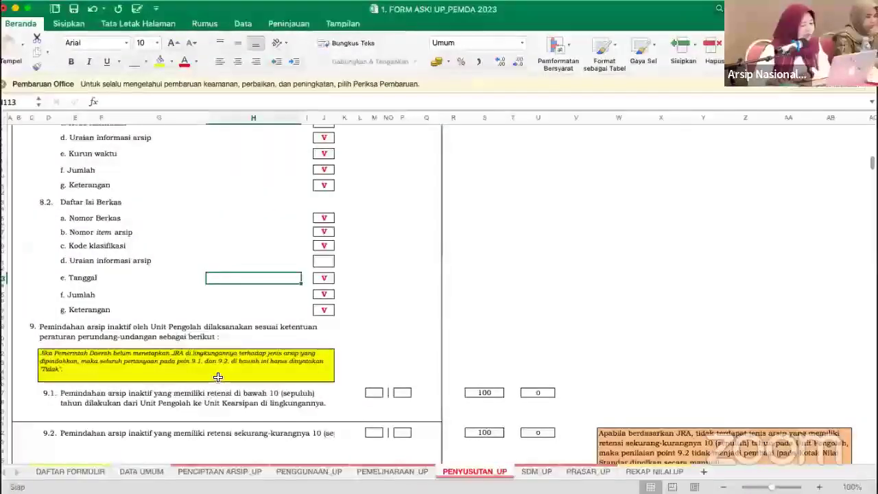
scroll(217, 377, "down", 1)
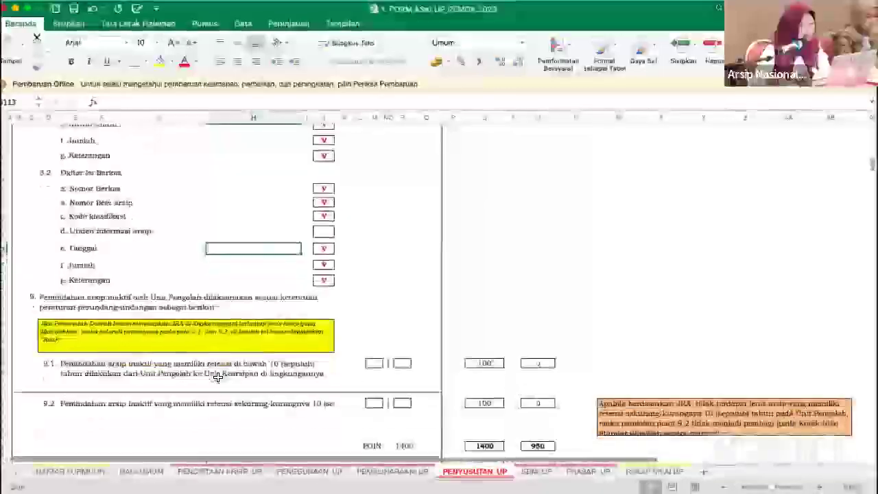
scroll(206, 351, "down", 2)
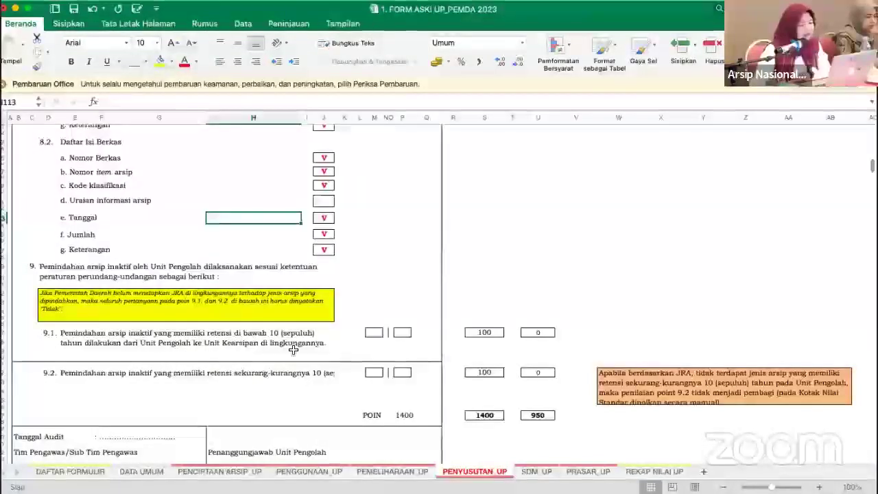
left_click(372, 334)
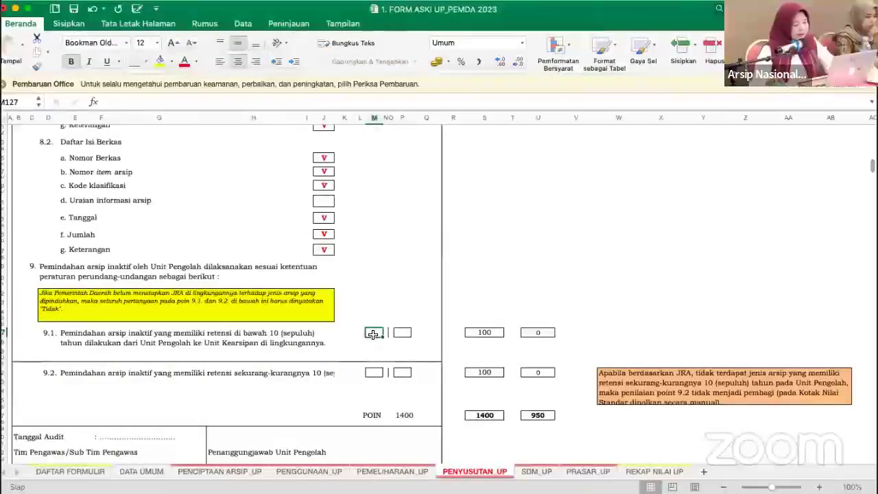
type("V")
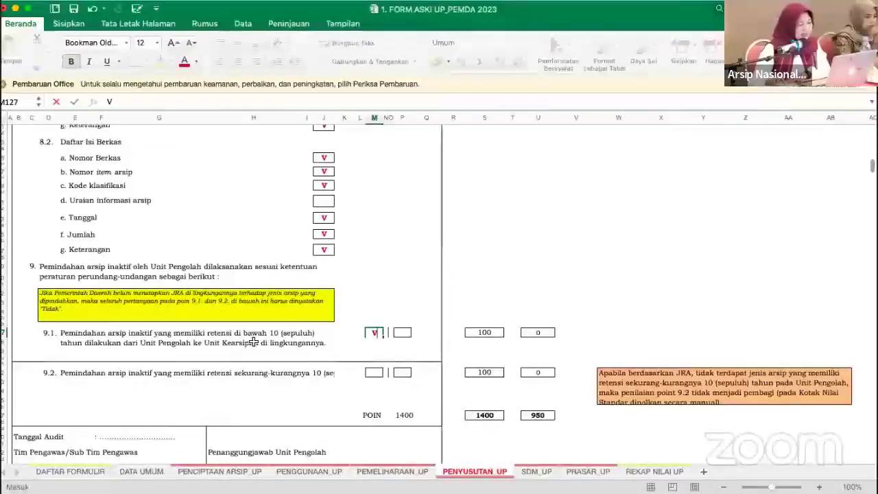
left_click(329, 339)
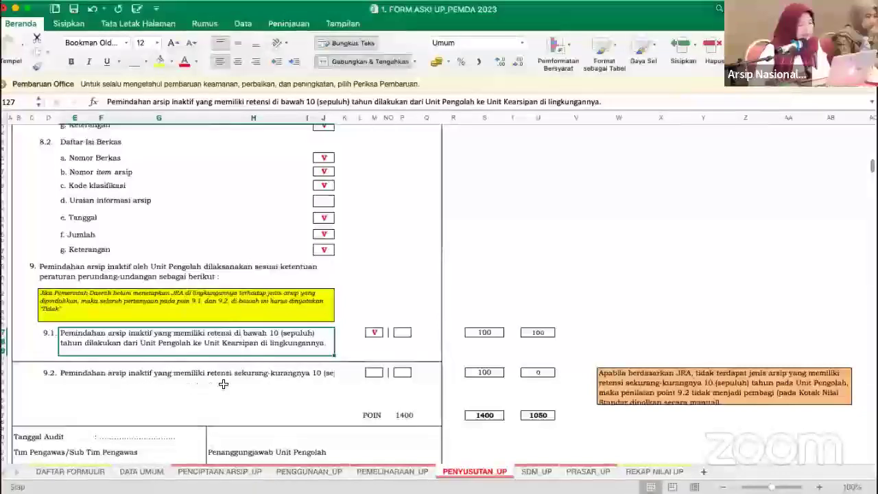
- Enter a V in the Tidak box of item 9.2, transfer of inactive archives with retention of at least 10 years
left_click(258, 382)
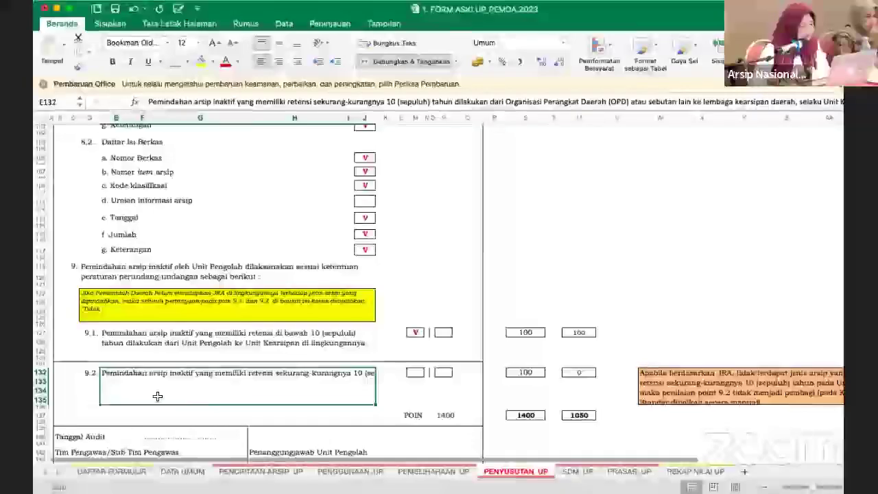
left_click(418, 374)
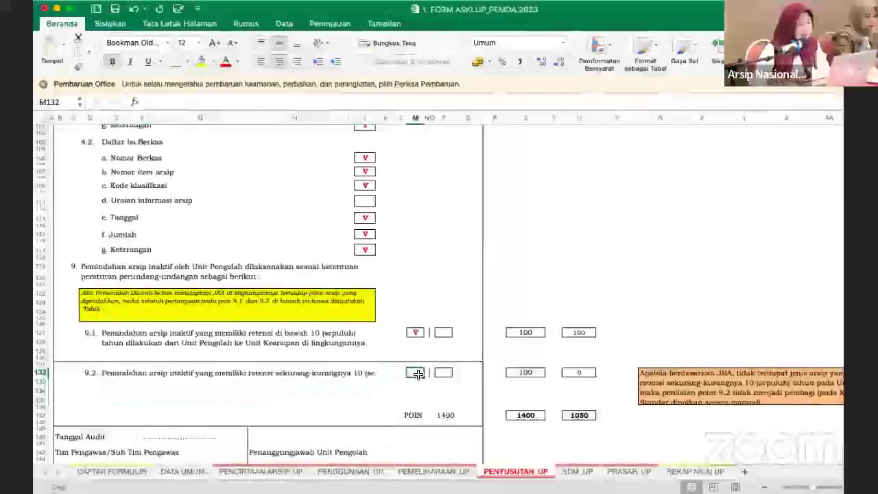
left_click(446, 374)
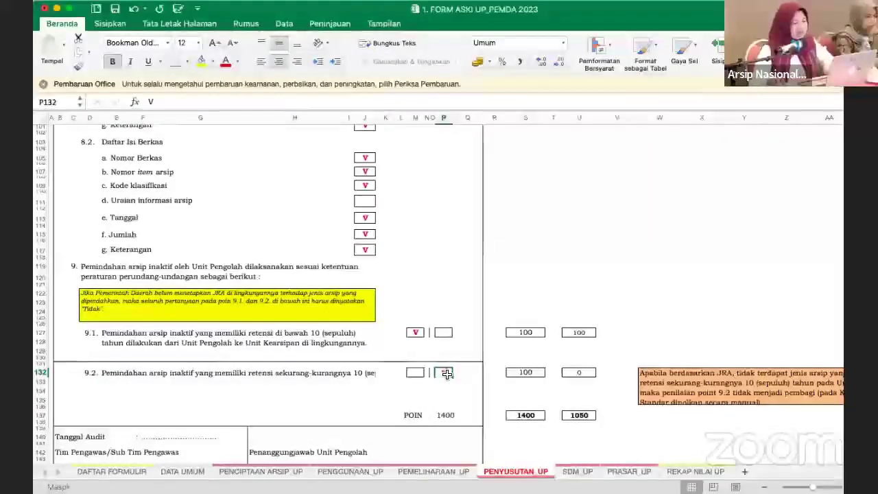
type("V")
left_click(337, 400)
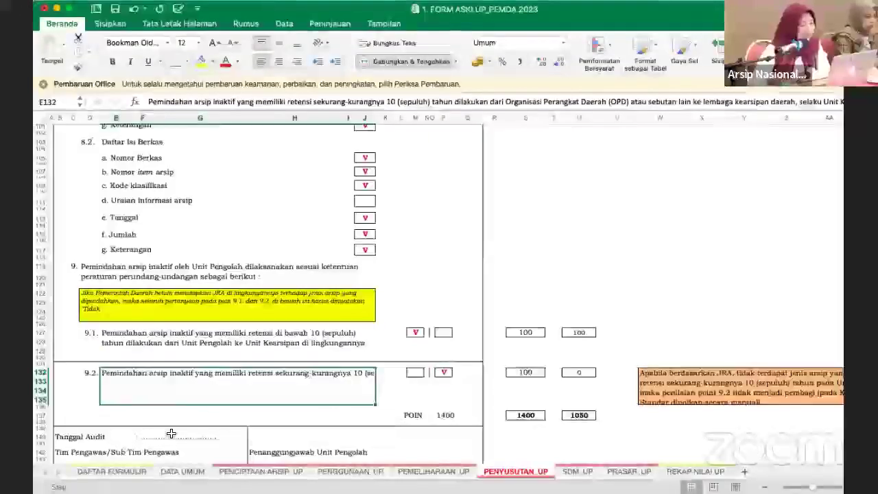
- Check the end of the PENYUSUTAN_UP form, then open the SDM_UP sheet and review Arsiparis items 1.1 to 1.4 with their definisi operasional
scroll(170, 434, "down", 2)
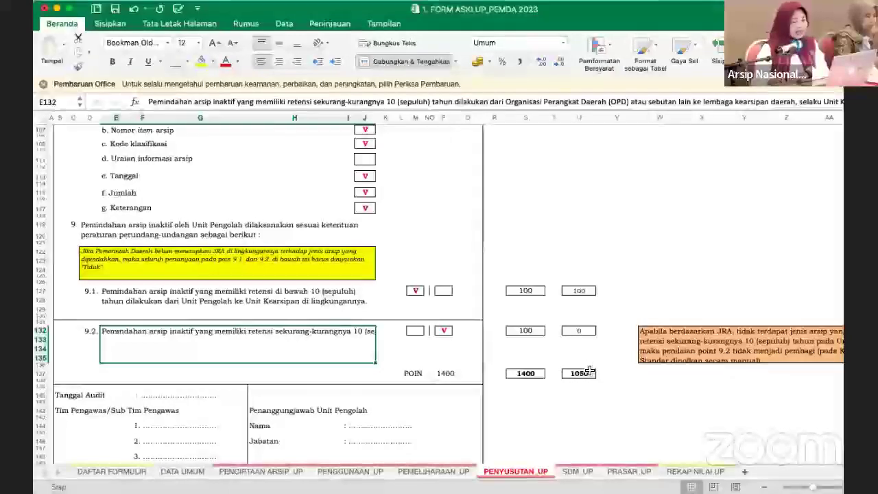
scroll(409, 452, "down", 1)
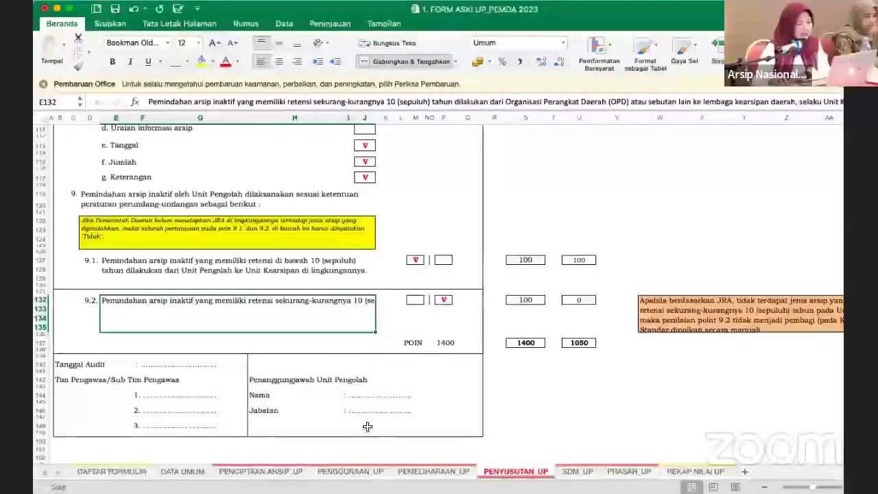
left_click(577, 471)
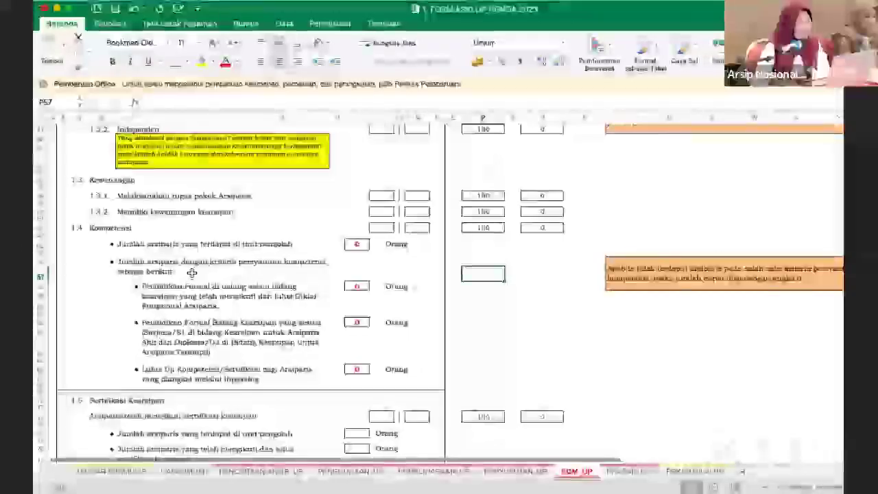
scroll(192, 272, "up", 10)
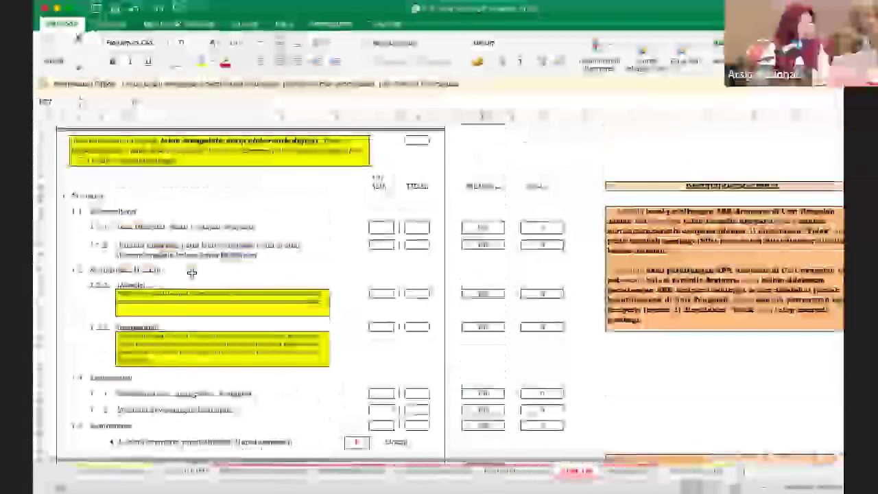
scroll(192, 272, "down", 2)
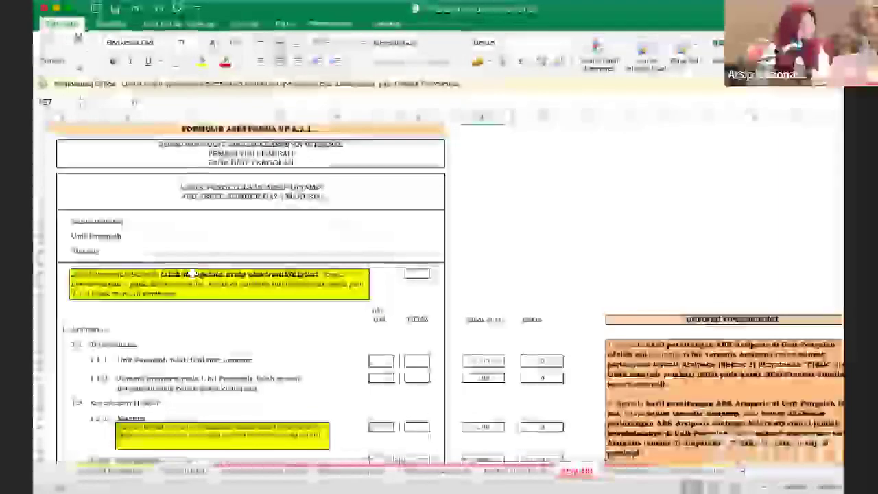
left_click(159, 189)
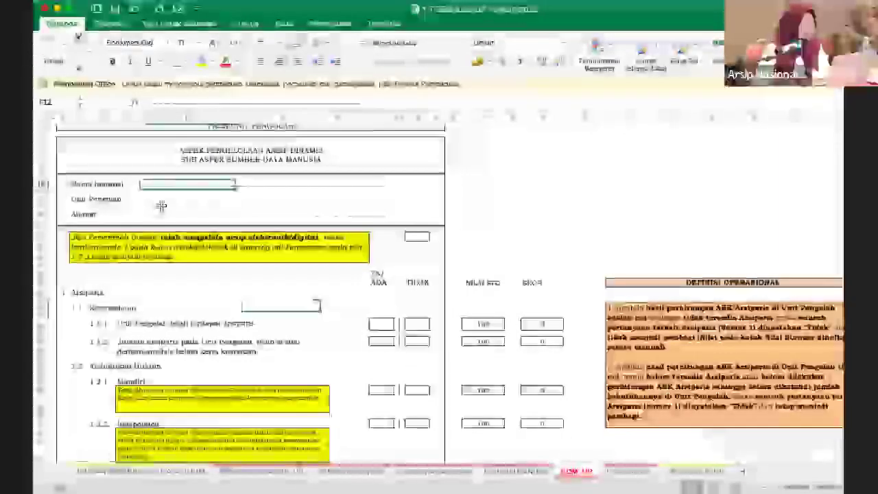
left_click(160, 209)
scroll(174, 292, "down", 3)
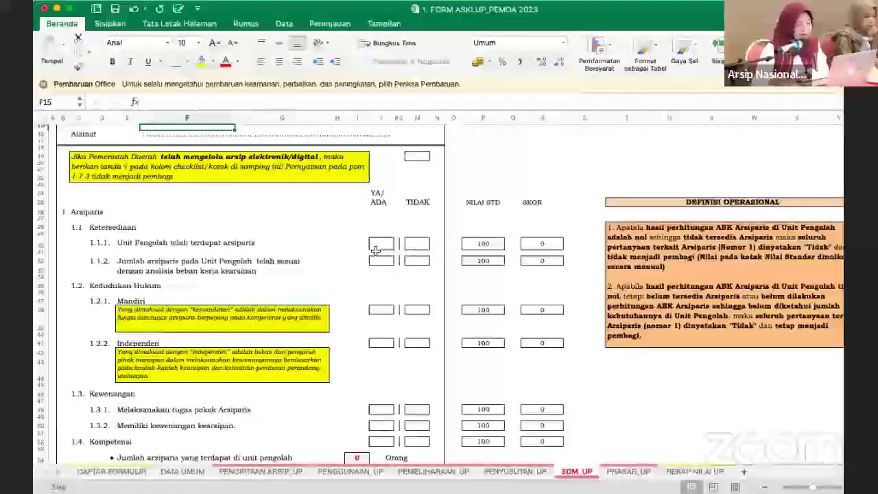
scroll(364, 386, "down", 3)
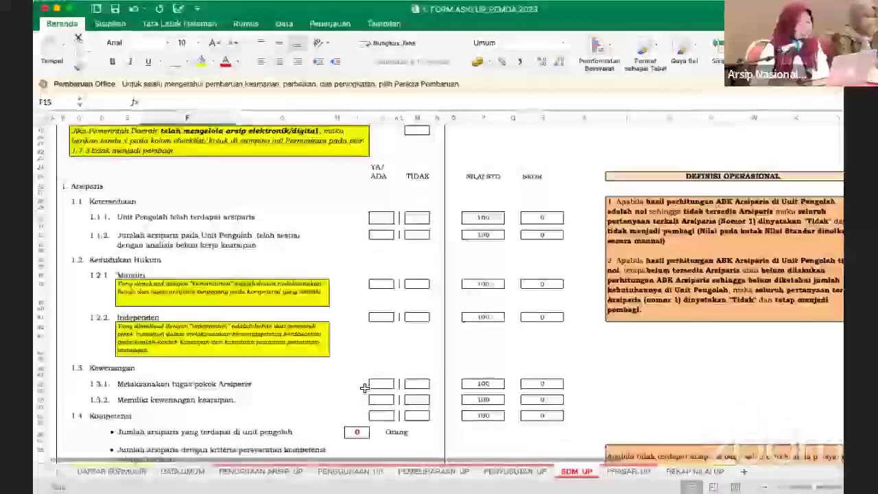
scroll(364, 387, "down", 3)
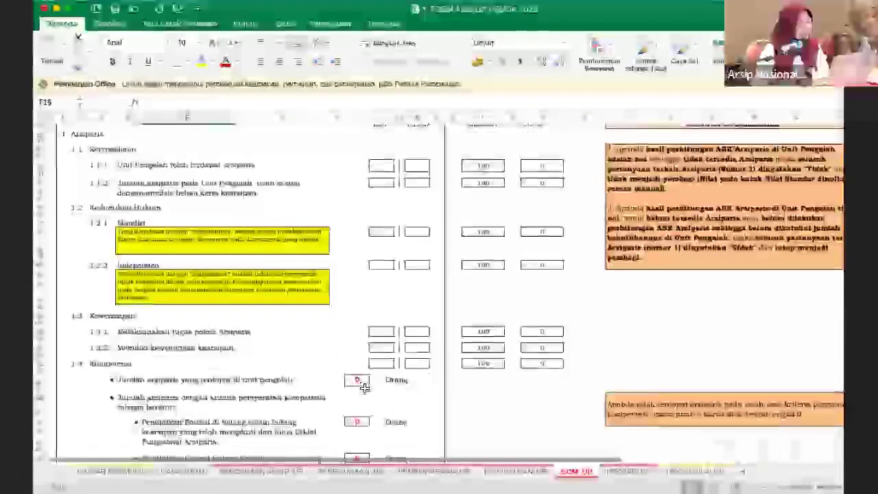
scroll(363, 386, "up", 1)
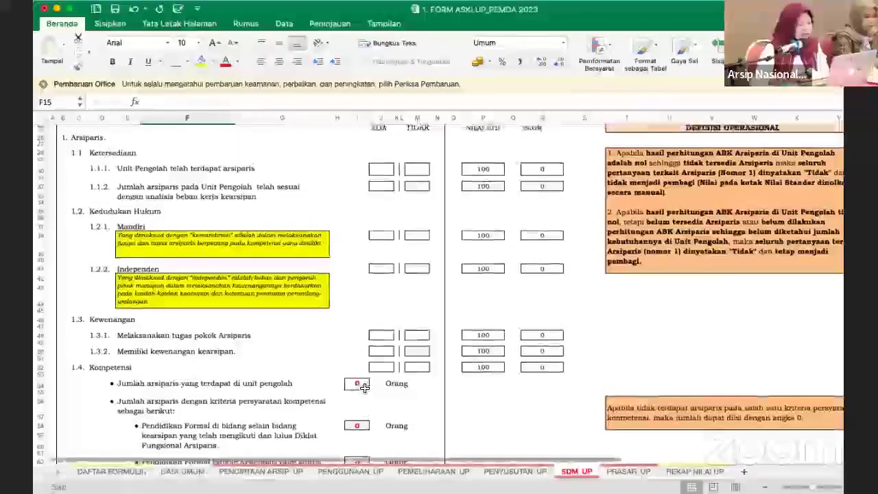
scroll(363, 387, "down", 1)
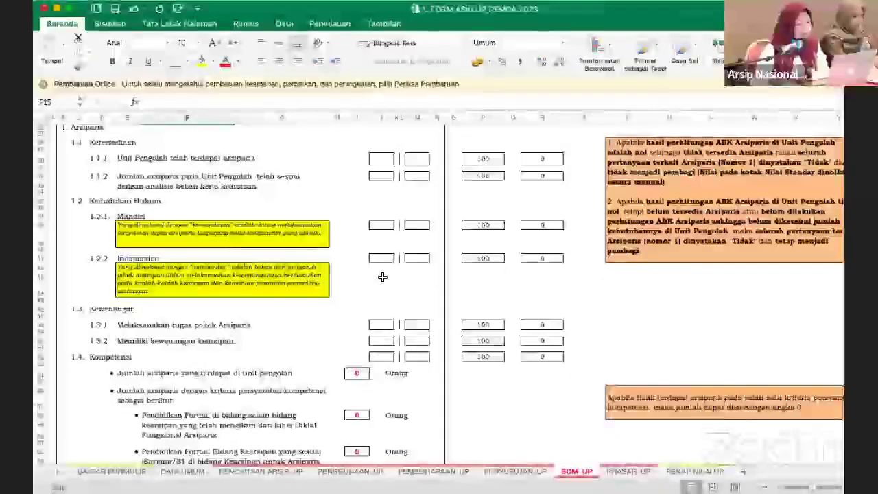
- Set the Nilai Standar of Arsiparis items 1.1.1, 1.1.2, 1.2.1 and 1.2.2 to 0
left_click(484, 158)
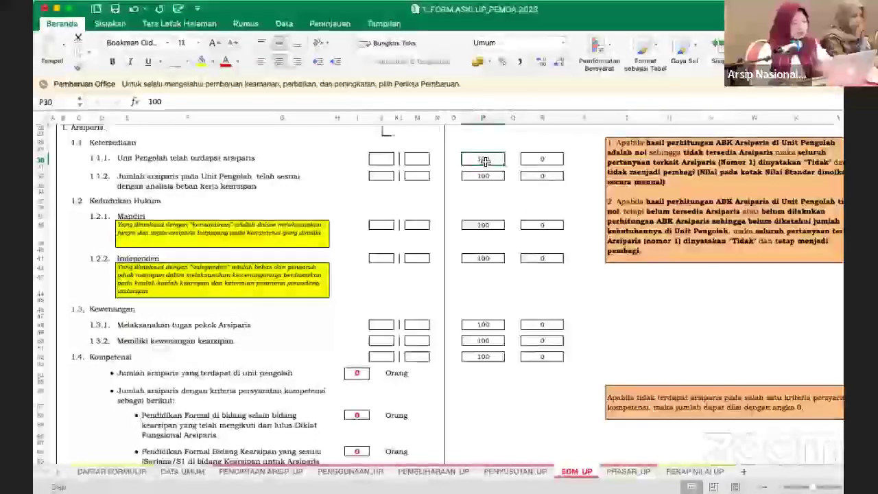
type("0")
key("Return")
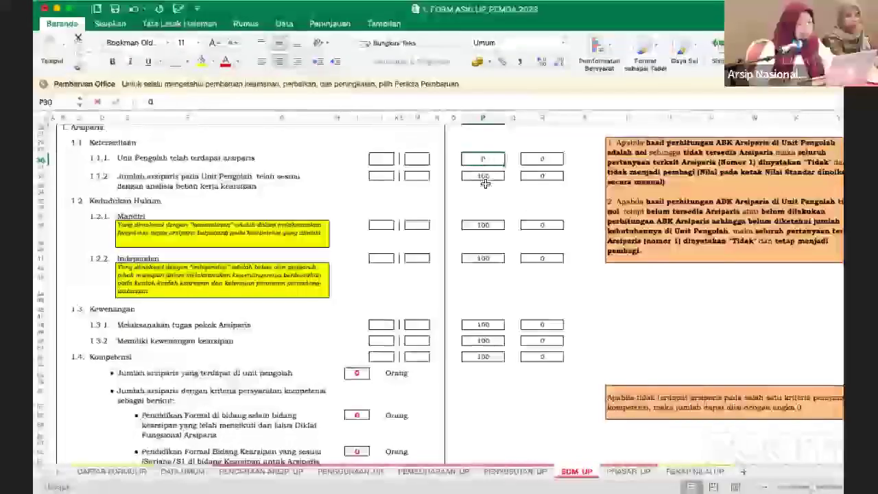
type("0")
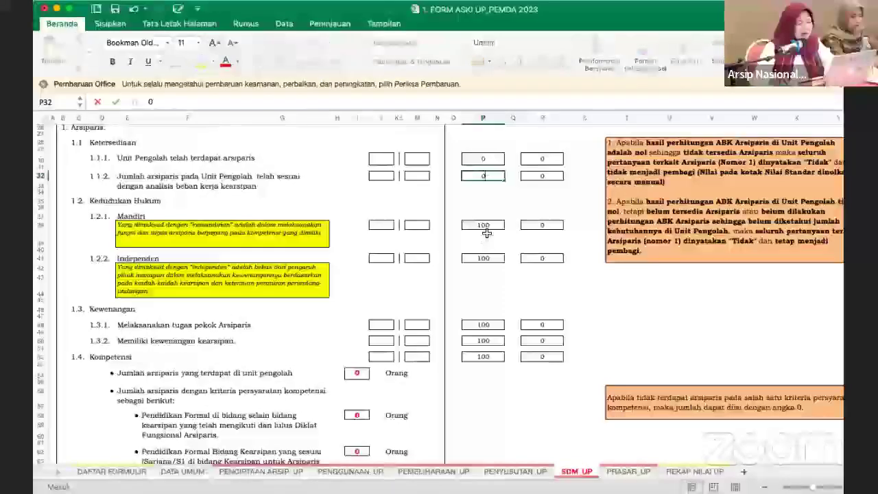
left_click(485, 226)
type("0")
left_click(482, 260)
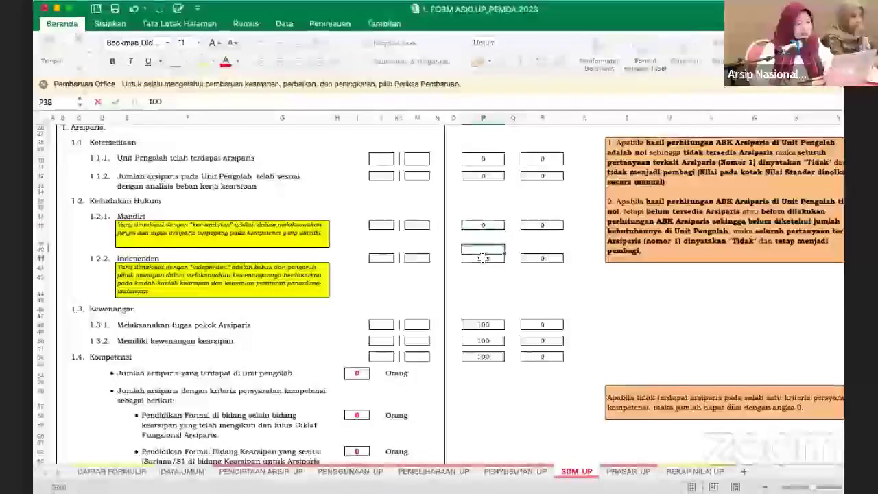
type("0")
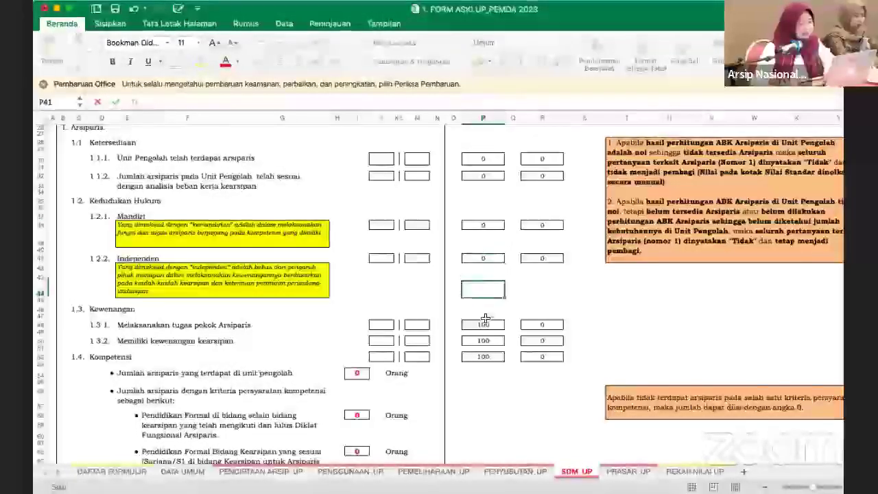
- Set the Nilai Standar of Kewenangan items 1.3.1 and 1.3.2 and of item 1.4 Kompetensi to 0
left_click(483, 324)
type("0")
left_click(483, 341)
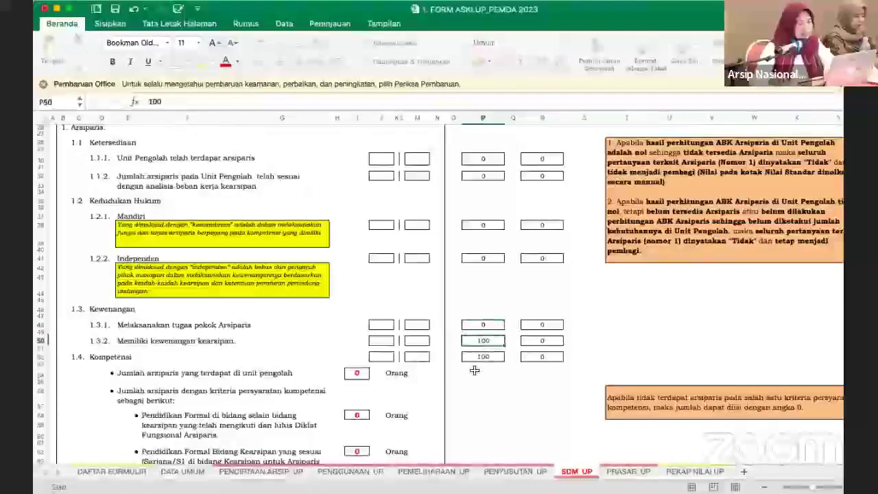
type("0")
left_click(477, 357)
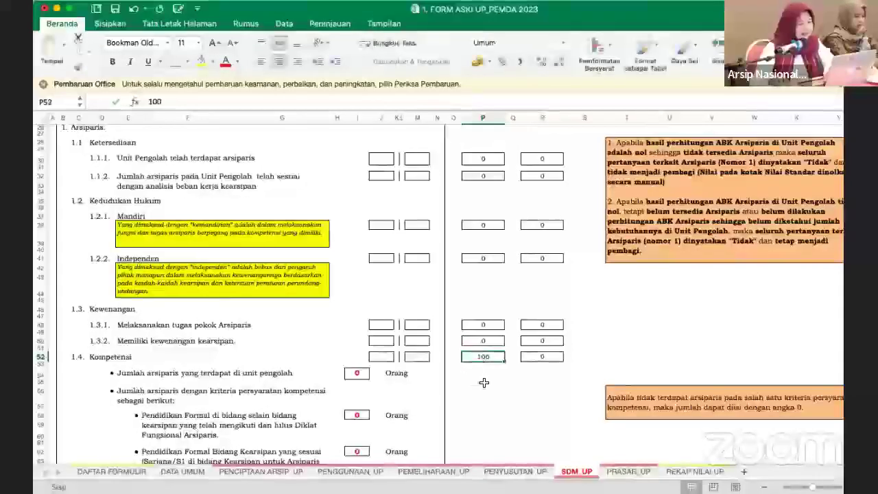
type("0")
- Set the Nilai Standar of item 1.5 Sertifikasi Kearsipan and item 1.6 Pengembangan SDM Kearsipan to 0
scroll(480, 371, "down", 5)
scroll(484, 382, "down", 2)
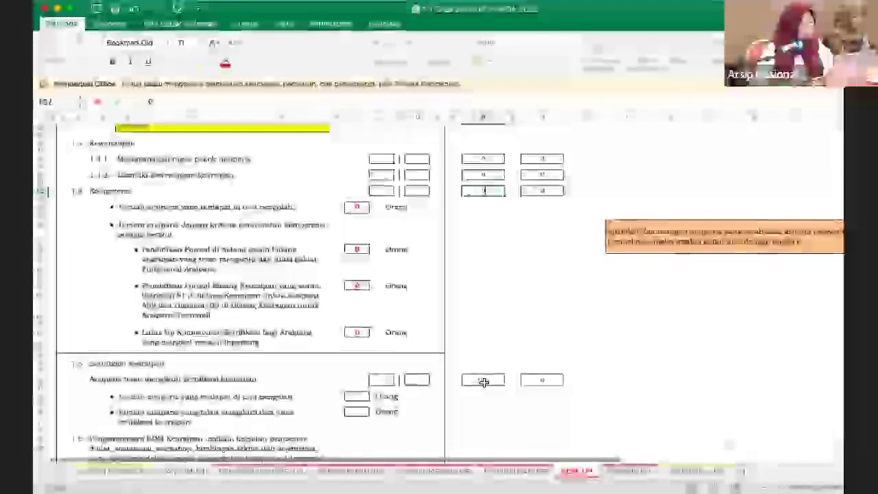
left_click(477, 378)
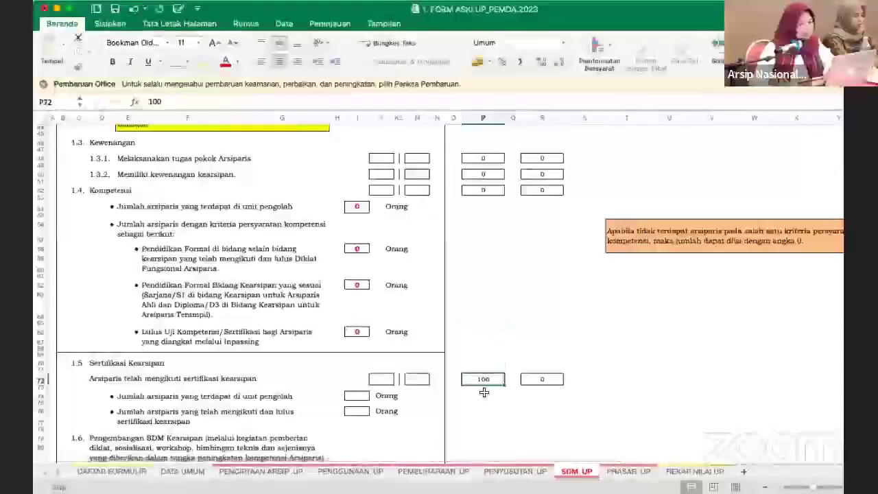
type("0")
scroll(484, 390, "down", 1)
scroll(485, 391, "down", 1)
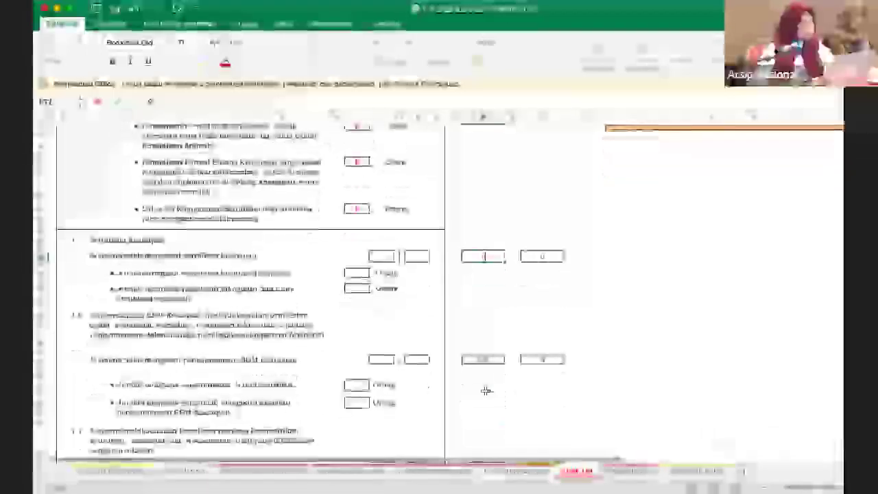
key("Return")
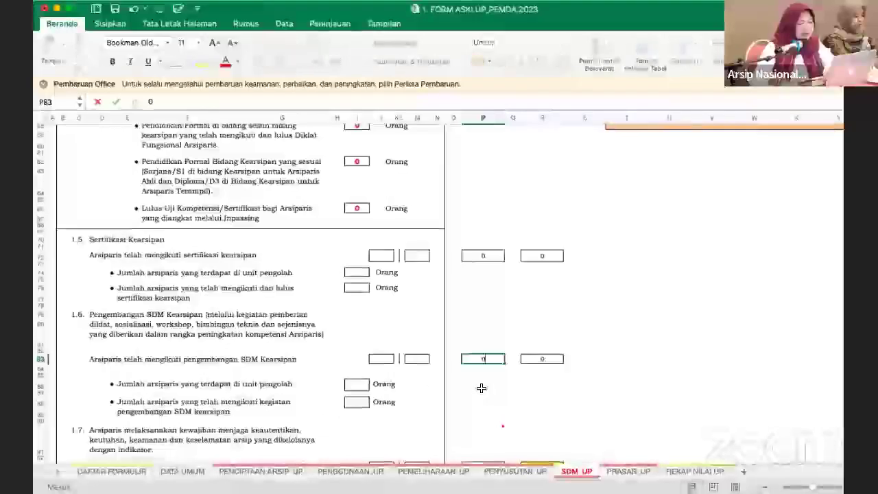
- Set the Nilai Standar of Arsiparis obligation items 1.7.1 to 1.7.4 to 0
scroll(481, 389, "down", 2)
scroll(482, 388, "down", 2)
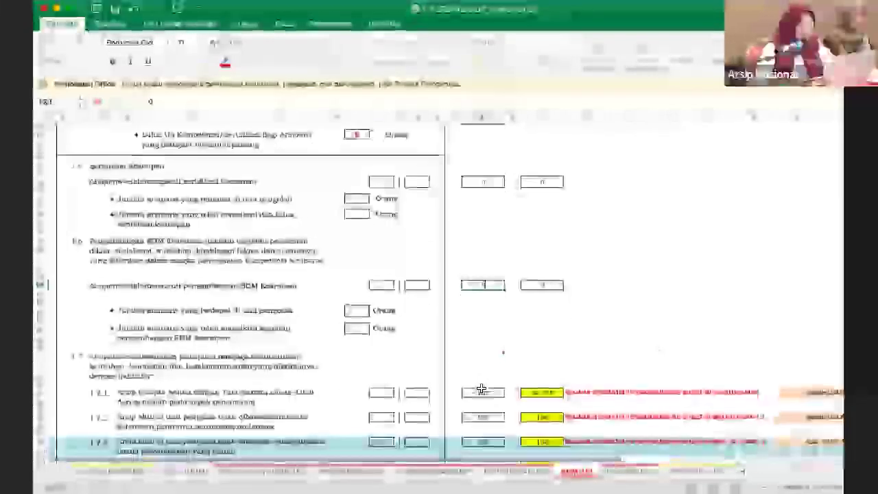
left_click(483, 375)
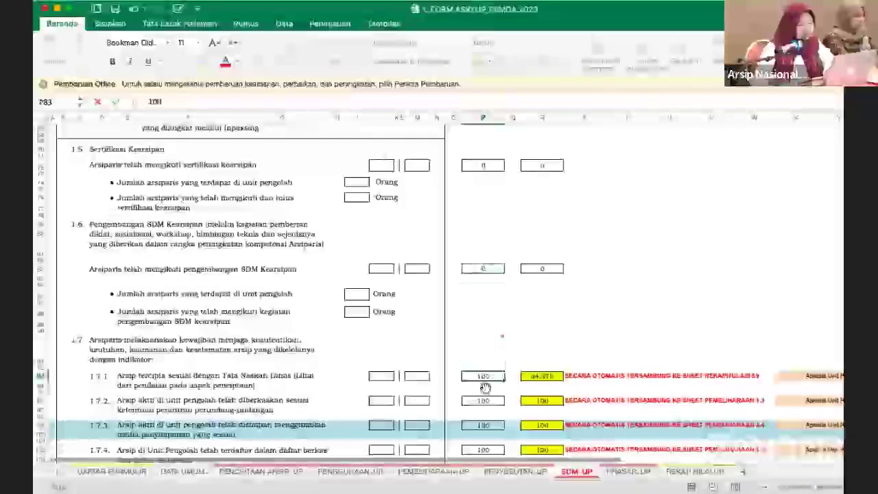
scroll(494, 360, "down", 2)
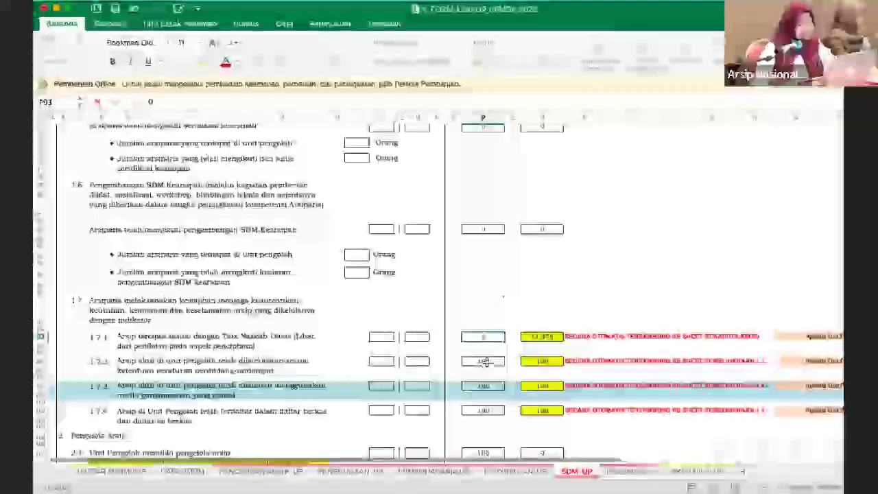
left_click(483, 386)
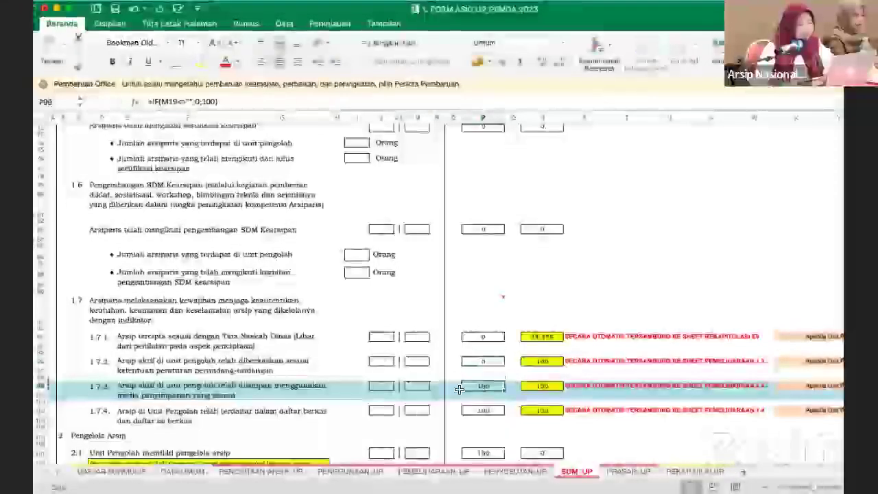
type("0")
left_click(485, 410)
type("0")
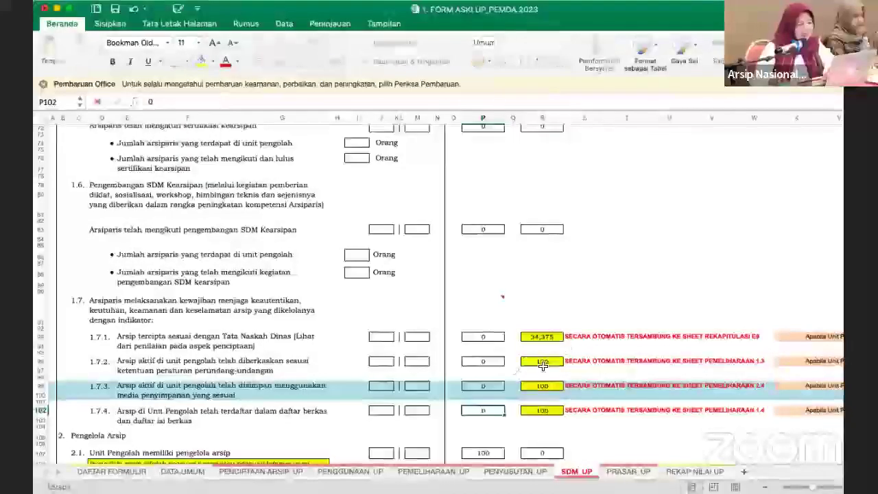
- Overwrite the automatically linked score of item 1.7.2 in cell R96 with 0
left_click(543, 361)
type("0")
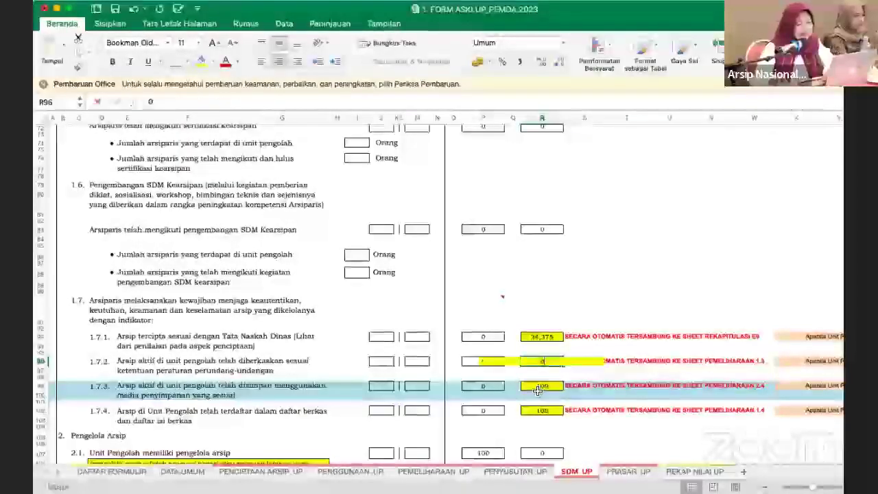
key("Tab")
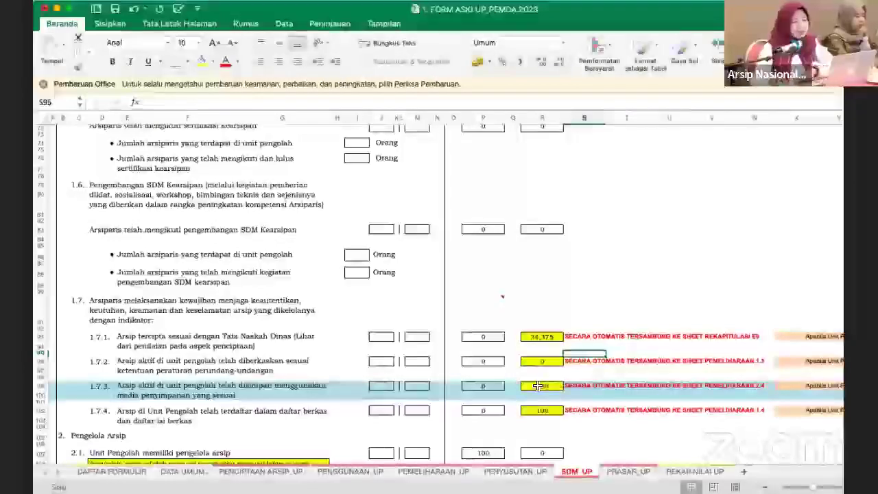
- Enter a V in the YA/ADA box of item 2.1, Unit Pengolah memiliki pengelola arsip
scroll(501, 390, "down", 5)
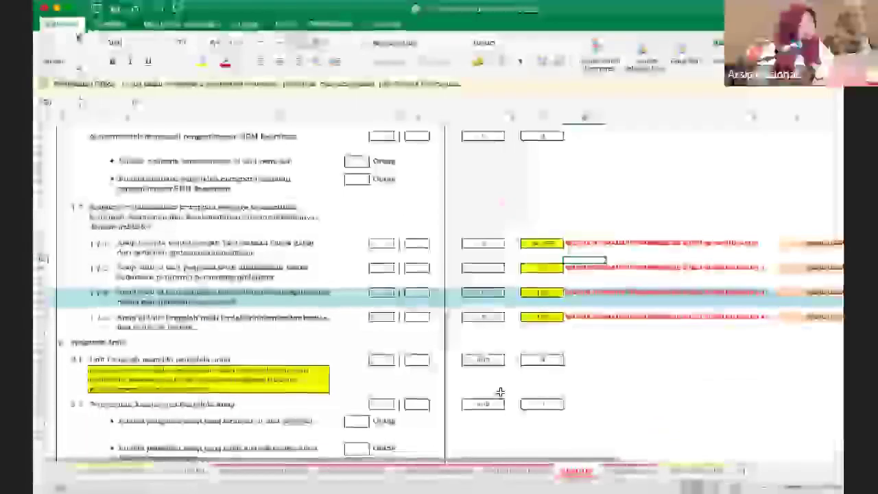
scroll(500, 391, "down", 2)
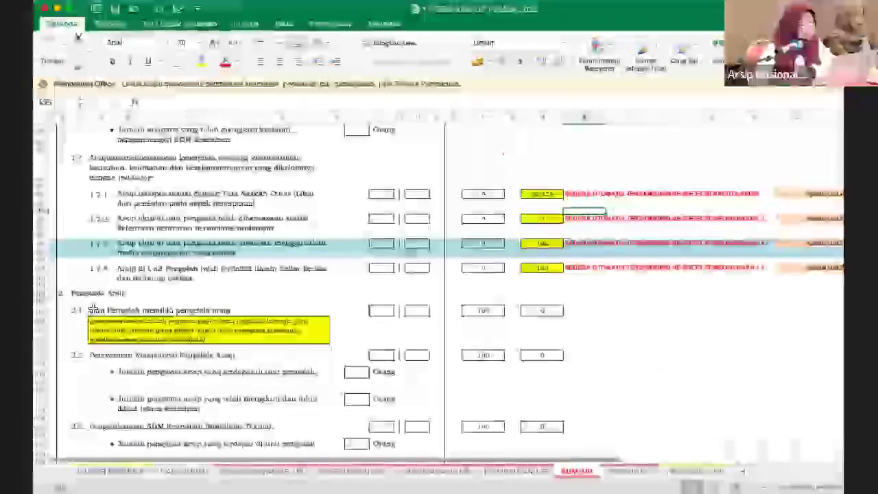
scroll(444, 422, "down", 3)
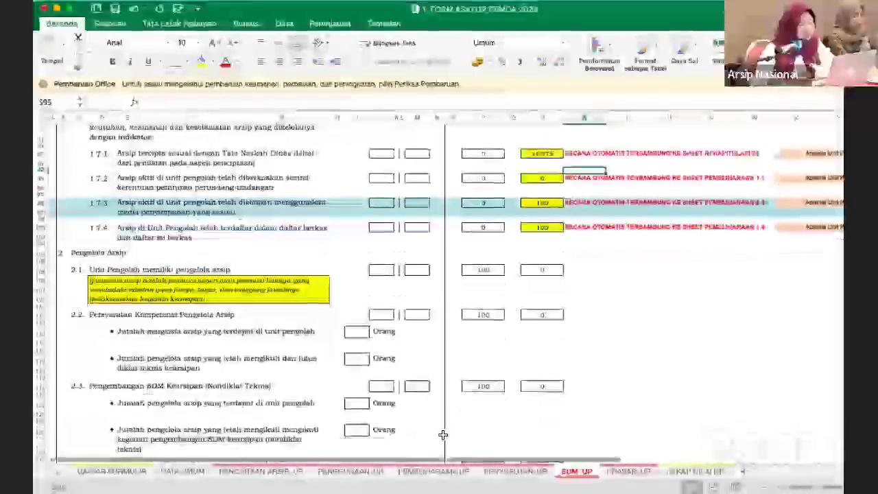
scroll(443, 434, "down", 1)
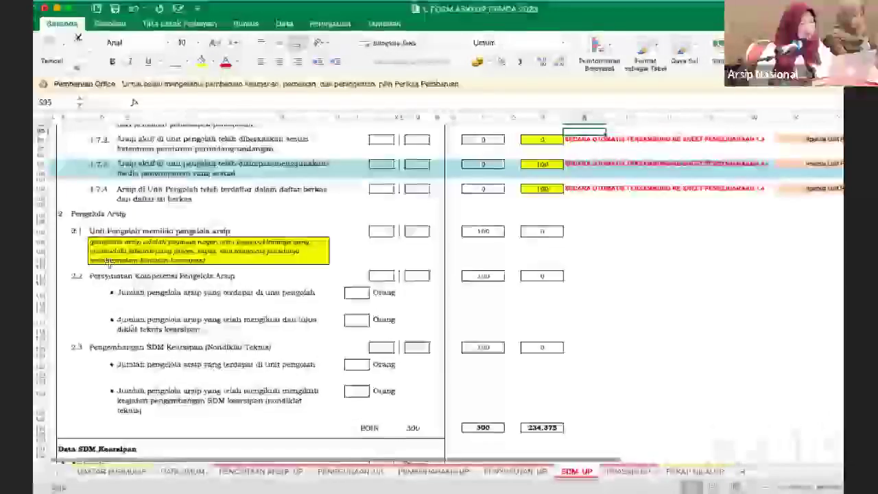
left_click(379, 232)
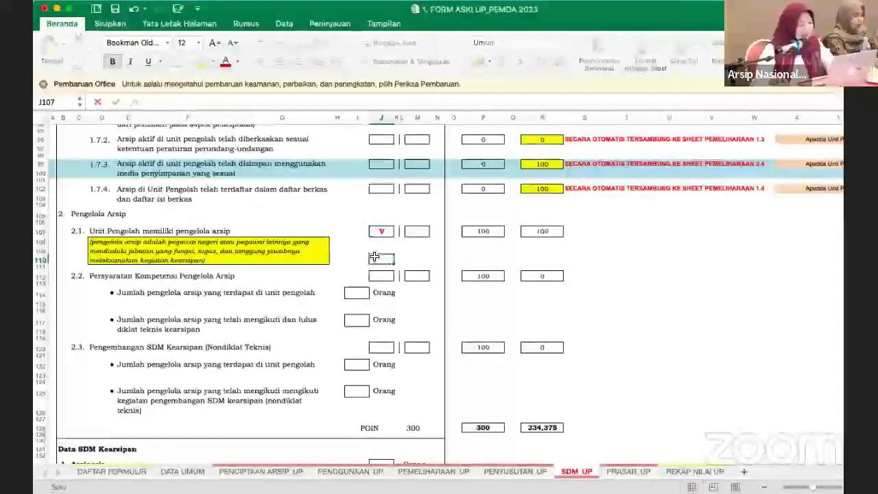
left_click(373, 257)
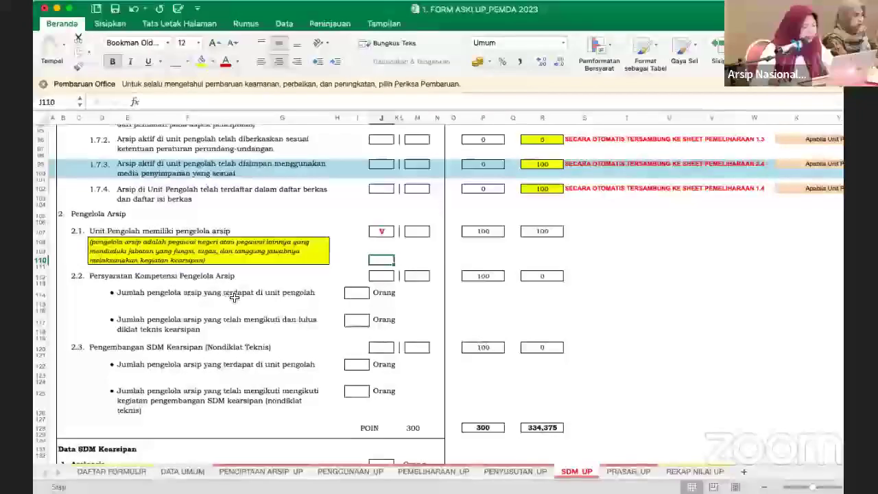
- Fill item 2.2 with 2 pengelola arsip in the unit and 0 who passed diklat teknis, and enter a V in its YA/ADA box
left_click(357, 292)
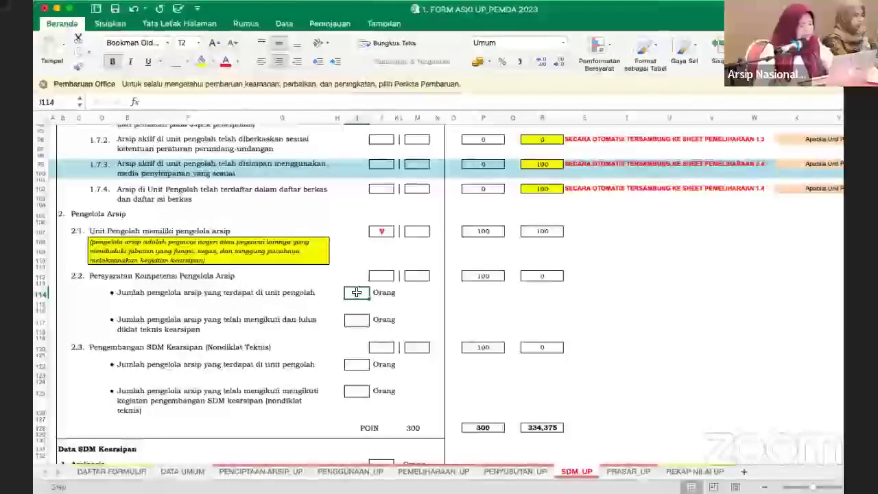
left_click(317, 311)
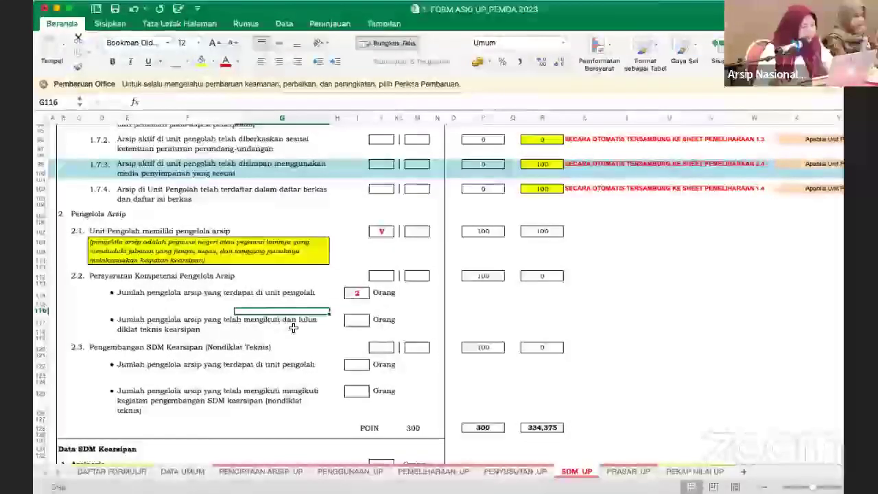
left_click(357, 320)
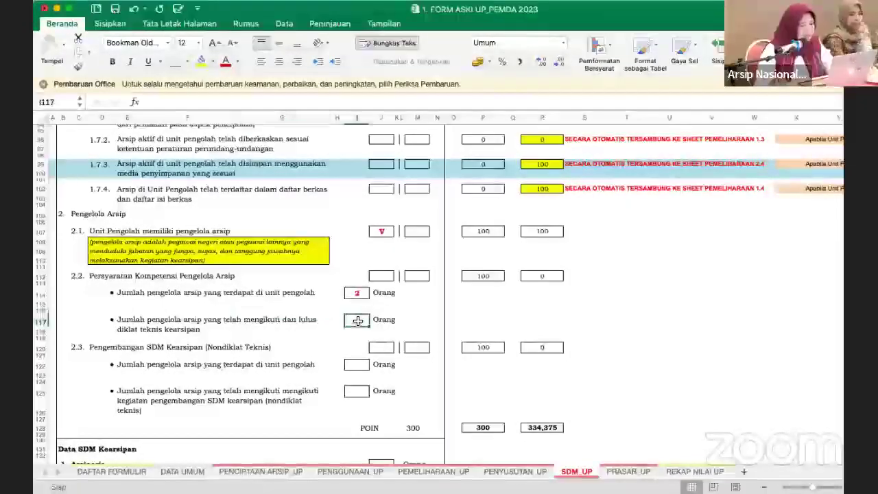
type("0")
left_click(302, 339)
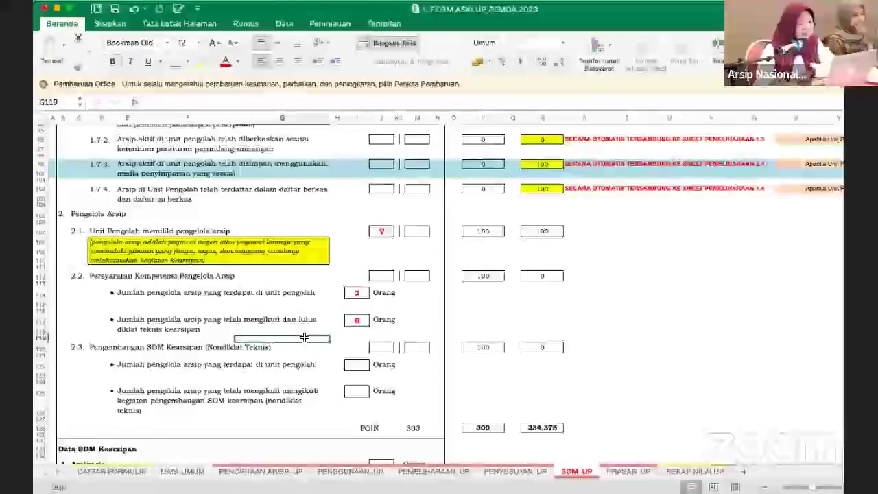
left_click(376, 275)
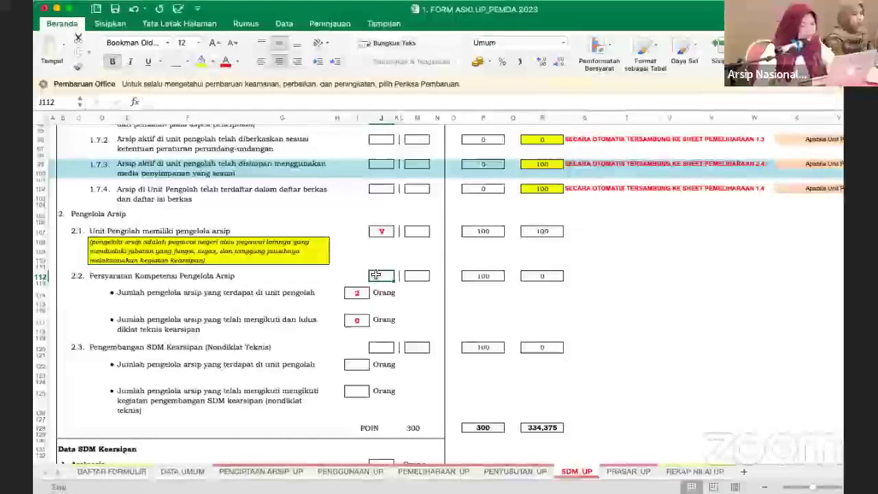
left_click(304, 282)
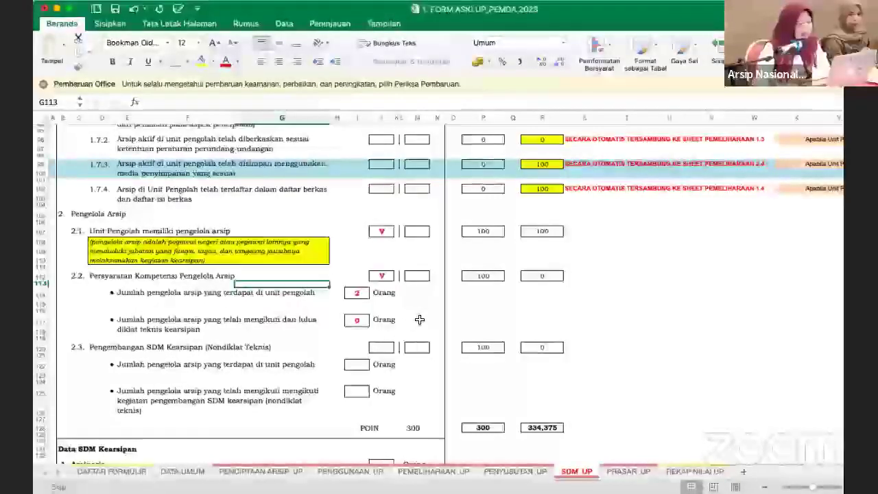
- Enter a V in the YA/ADA box of item 2.3, Pengembangan SDM Kearsipan (Nondiklat Teknis), and return to the item 2.1 and 2.2 answers
scroll(414, 316, "down", 3)
scroll(348, 317, "down", 1)
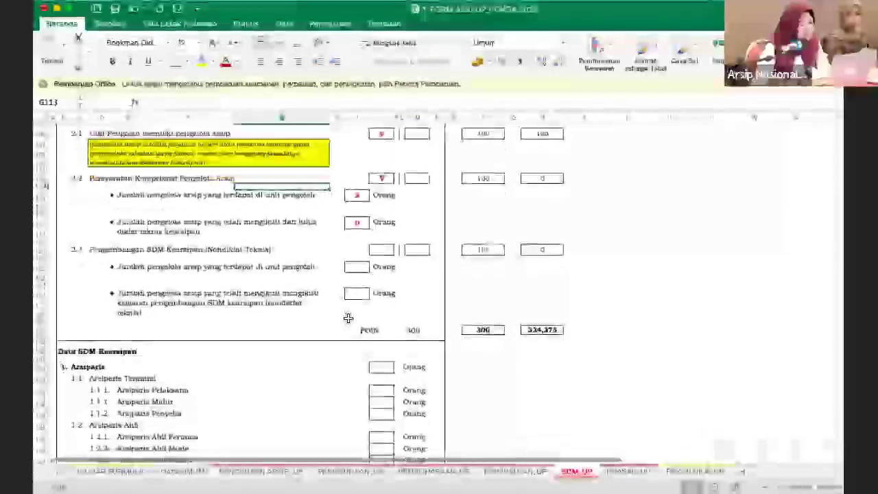
scroll(347, 318, "down", 1)
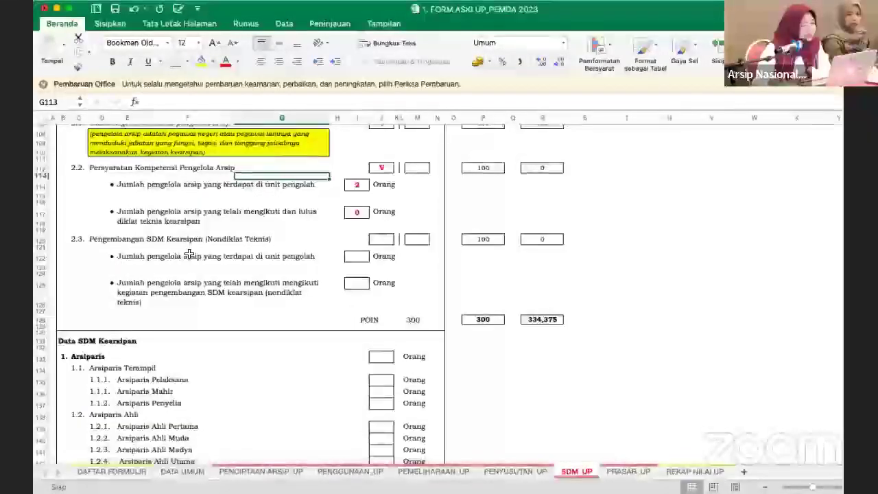
left_click(379, 241)
type("V")
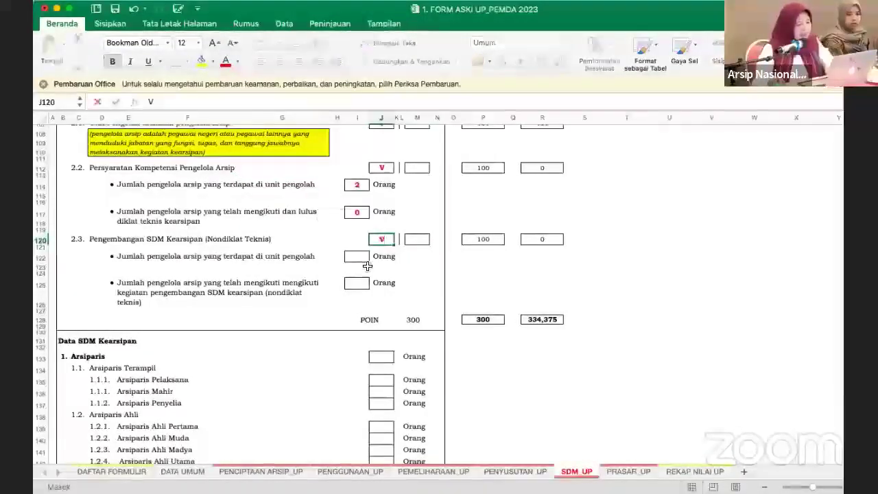
scroll(361, 257, "up", 3)
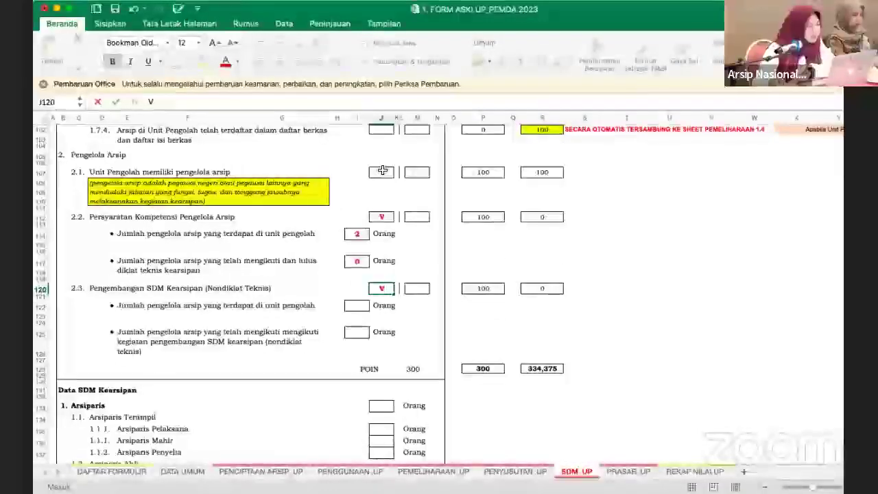
left_click(382, 171)
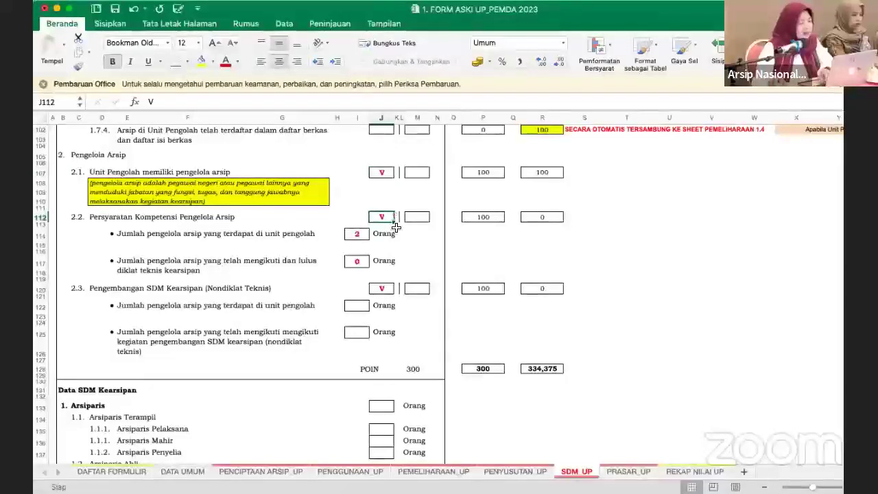
- Move the V of item 2.2, Persyaratan Kompetensi Pengelola Arsip, from the YA/ADA box to the TIDAK/BELUM box
key("BackSpace")
type("V")
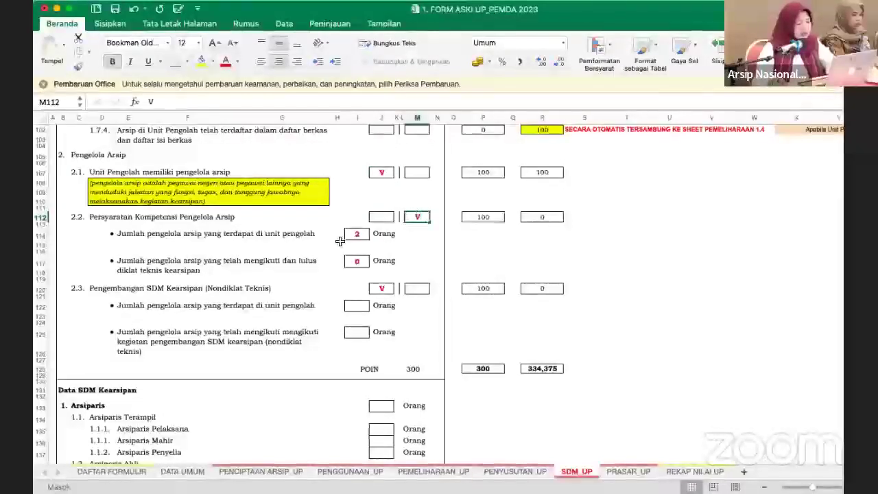
key("Return")
- Fill item 2.3 with 2 pengelola arsip in the unit and 2 who attended nondiklat teknis development activities
scroll(333, 305, "down", 1)
scroll(333, 304, "down", 1)
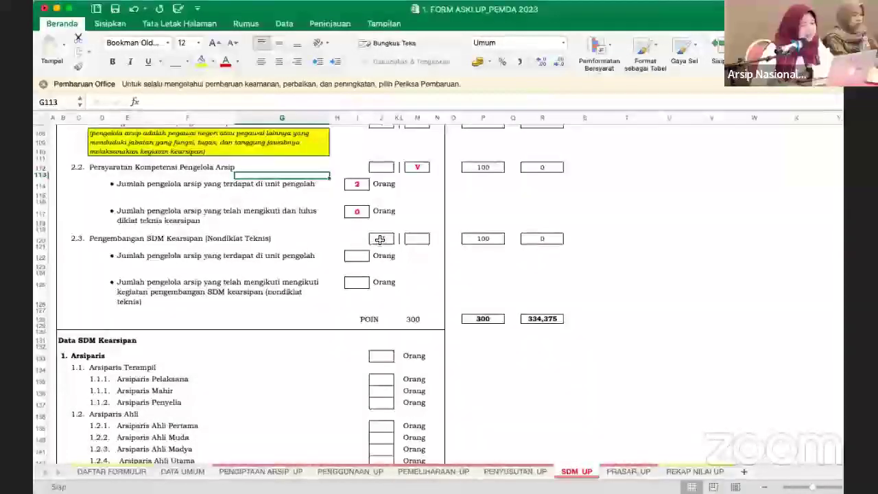
left_click(380, 239)
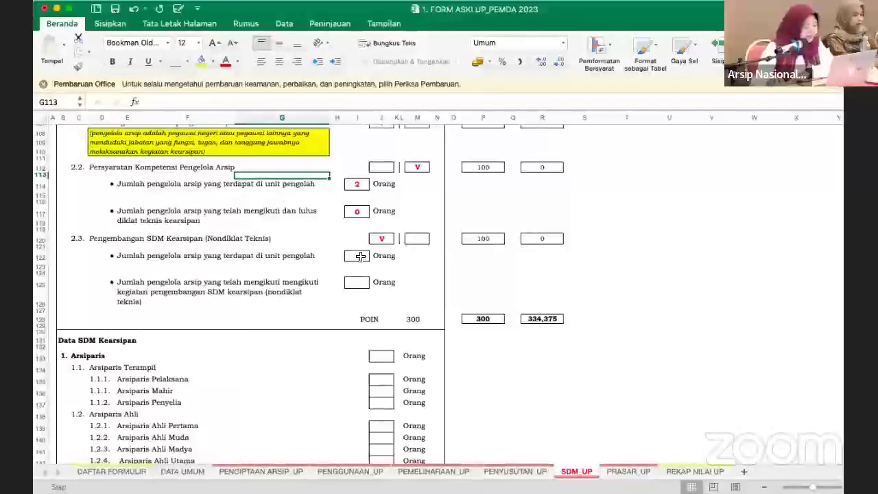
left_click(362, 257)
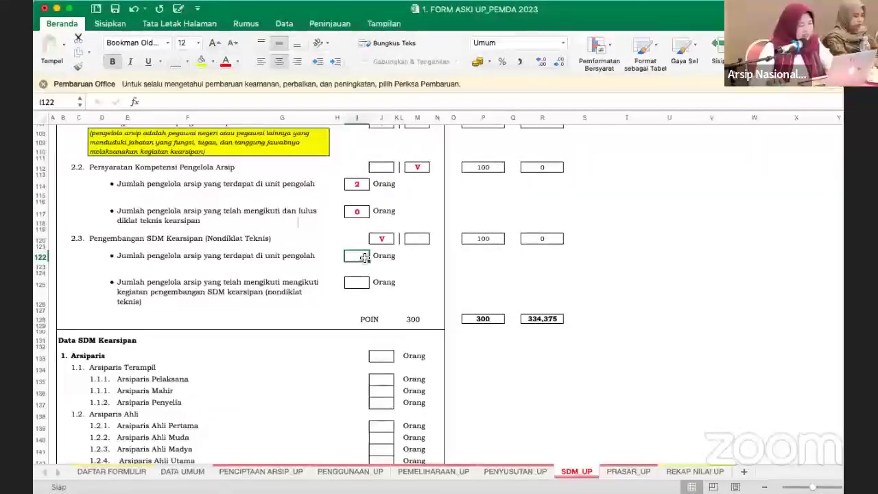
type("2")
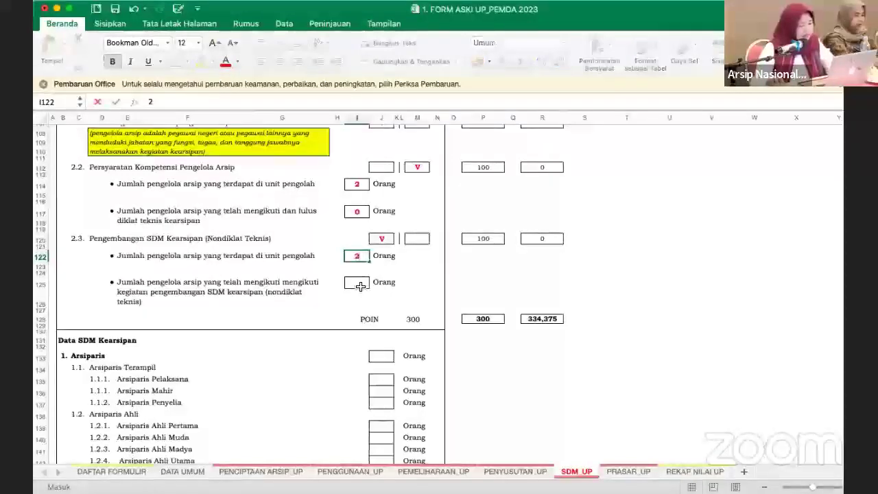
type("2")
left_click(325, 288)
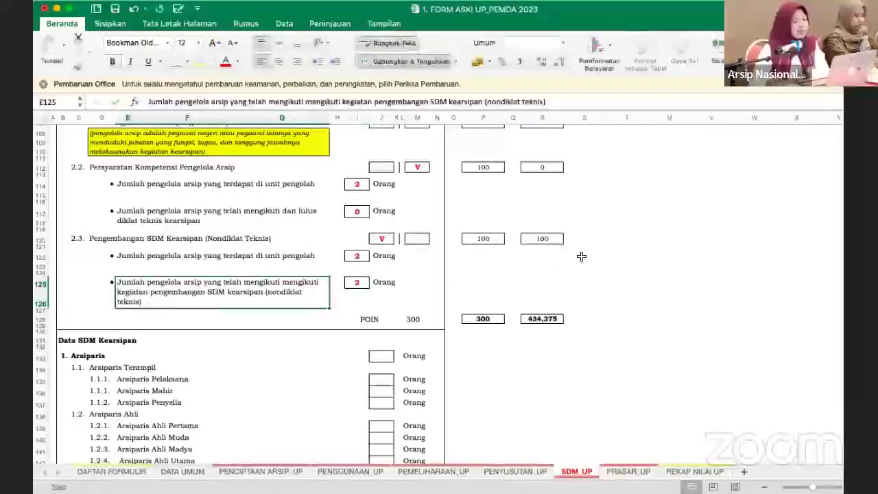
left_click(560, 245)
- Review the SDM_UP answers, open the PRASAR_UP sheet and look through its items from Folder to Filing Cabinet
scroll(470, 313, "down", 5)
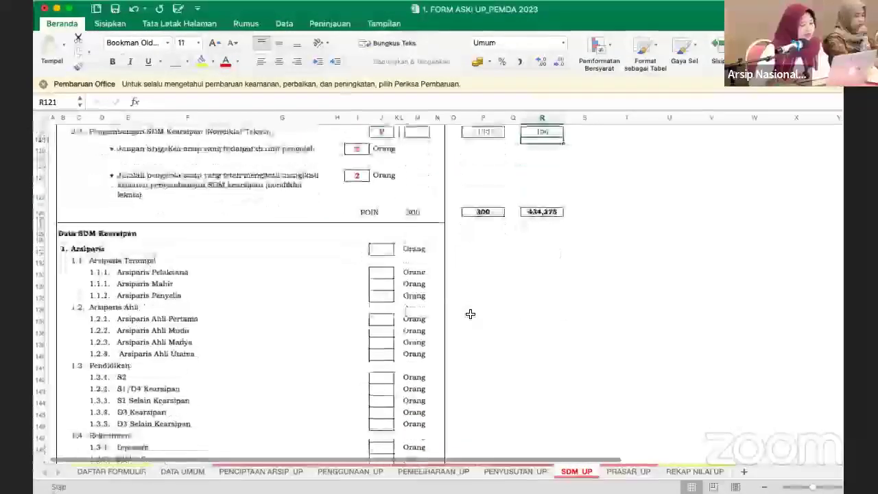
scroll(470, 314, "up", 10)
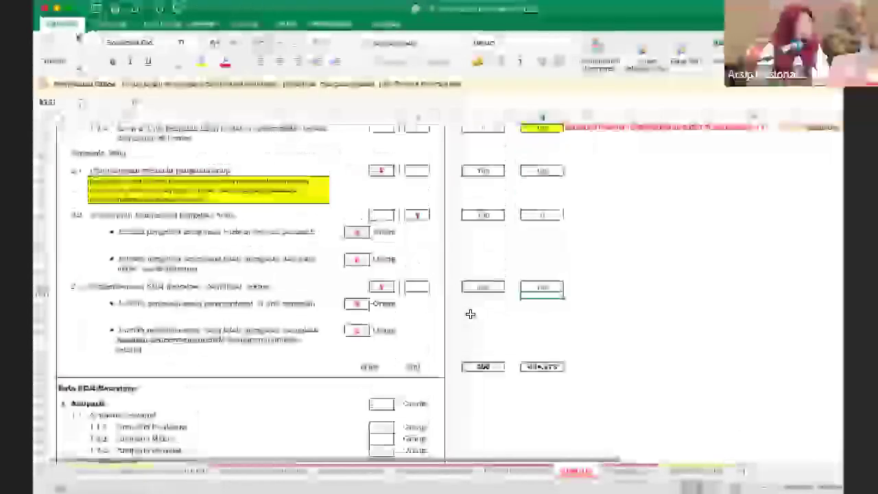
scroll(470, 313, "up", 2)
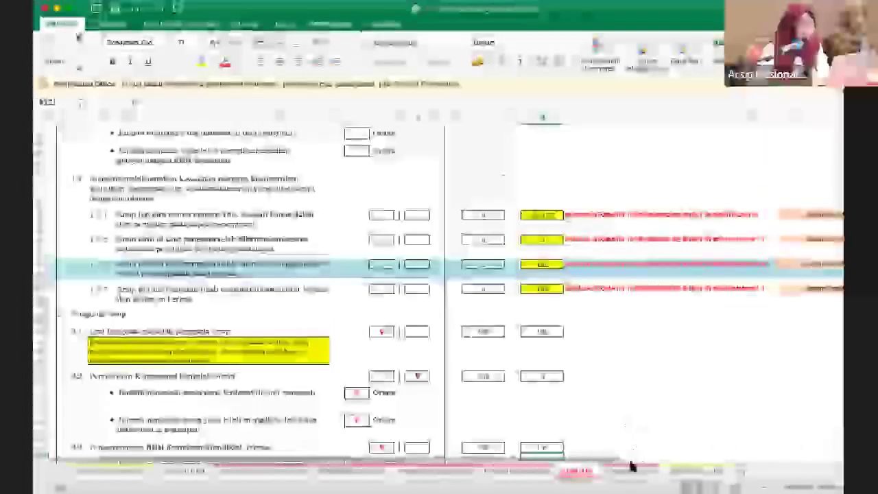
left_click(623, 471)
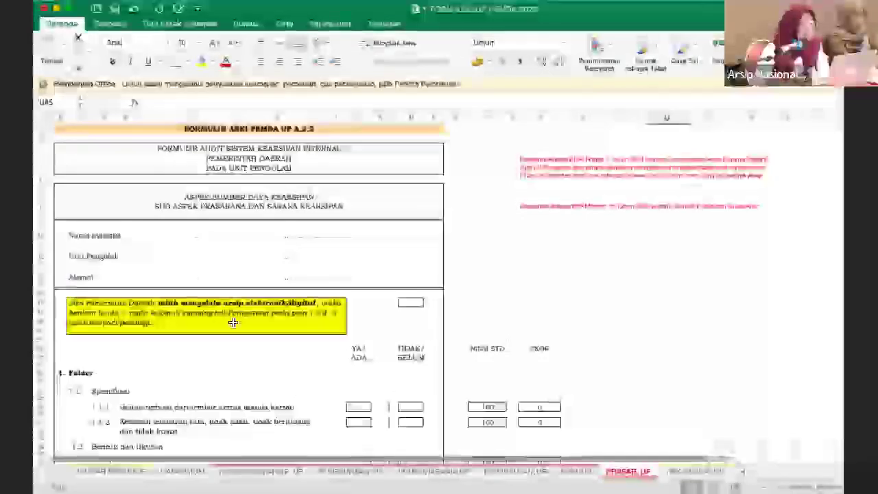
scroll(233, 322, "down", 5)
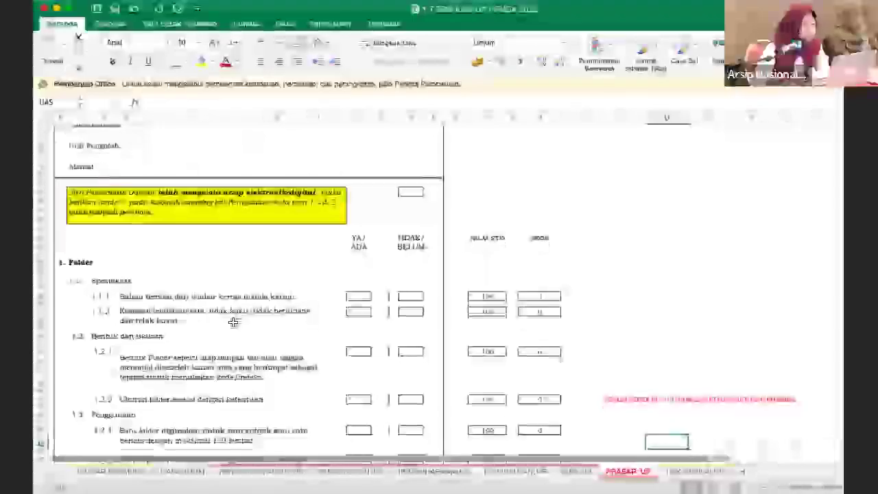
scroll(233, 322, "down", 1)
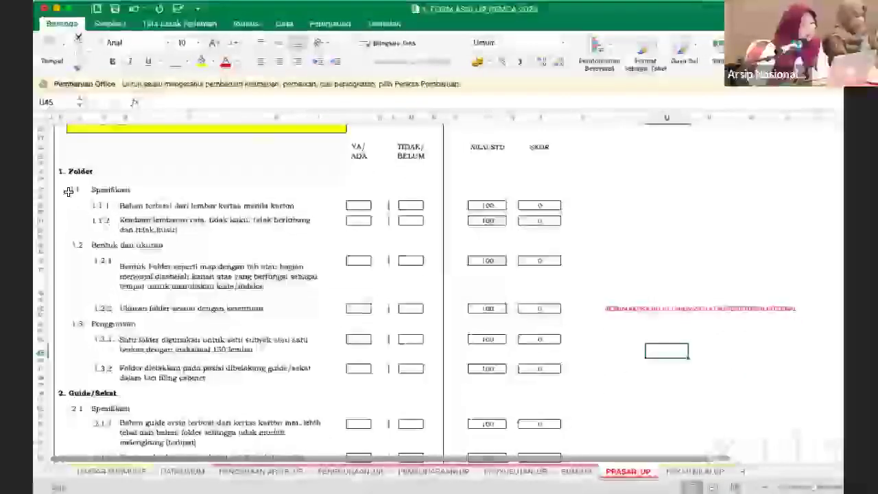
scroll(158, 404, "down", 12)
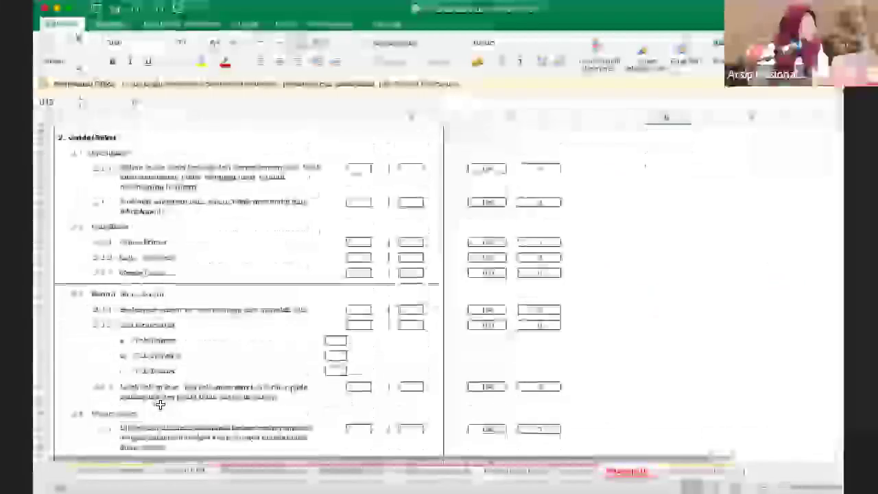
scroll(158, 405, "down", 2)
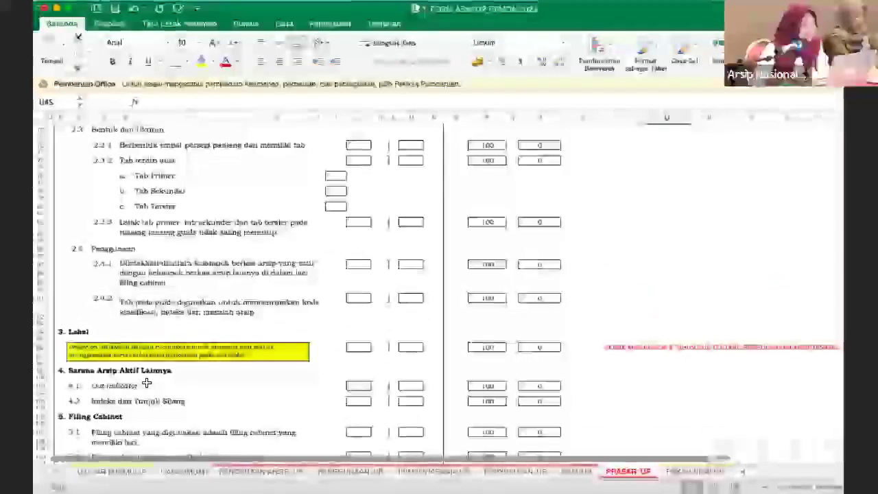
scroll(116, 410, "down", 1)
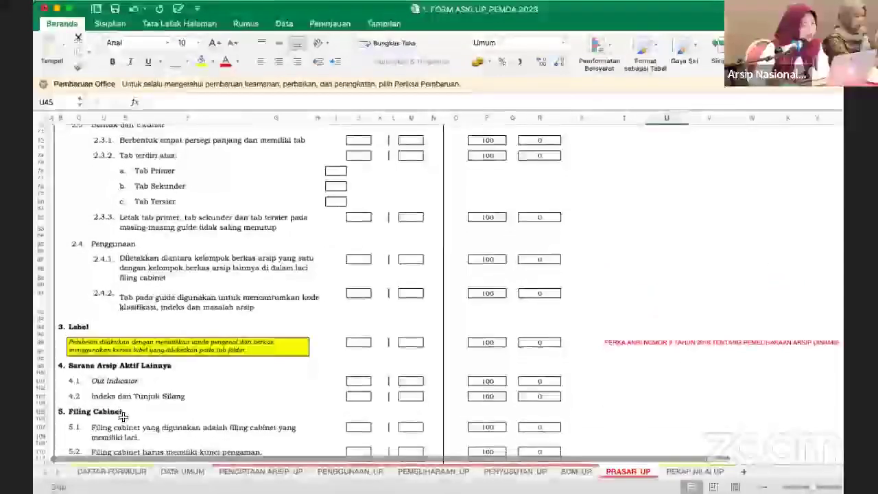
scroll(123, 417, "down", 5)
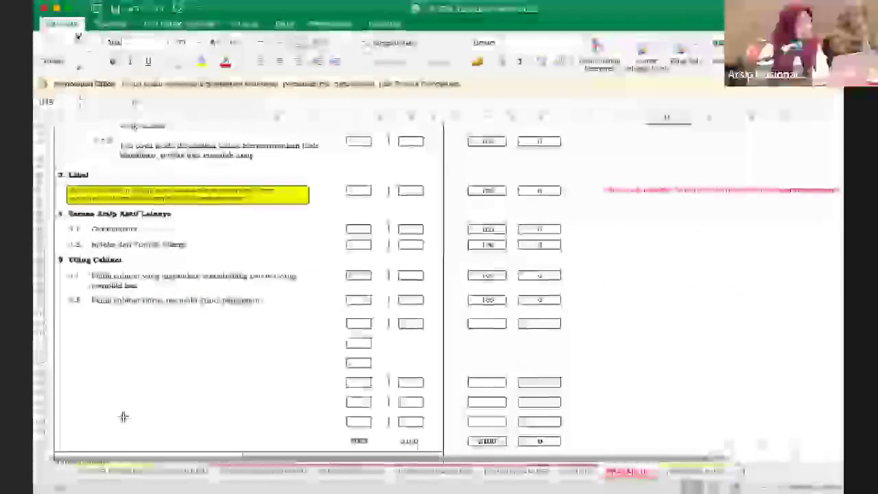
scroll(123, 416, "up", 9)
scroll(124, 416, "up", 10)
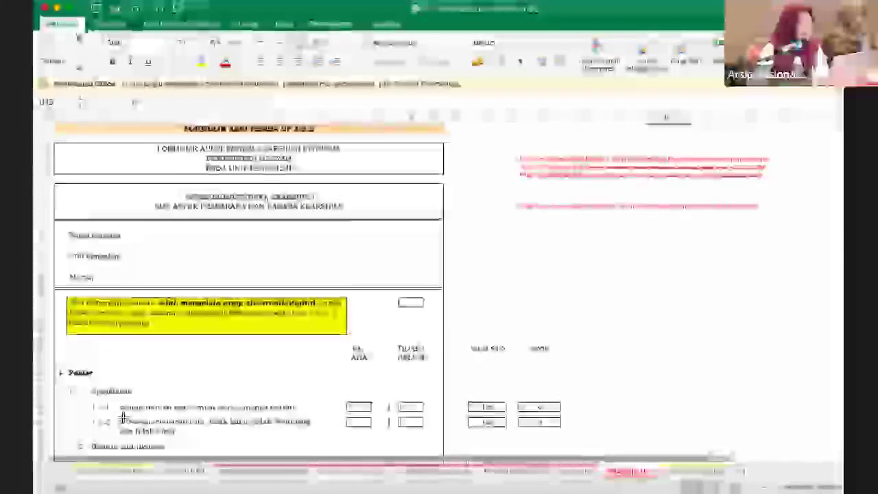
- Enter a V in the YA/ADA boxes of Folder items 1.1.1 and 1.1.2 under Spesifikasi
scroll(122, 415, "down", 2)
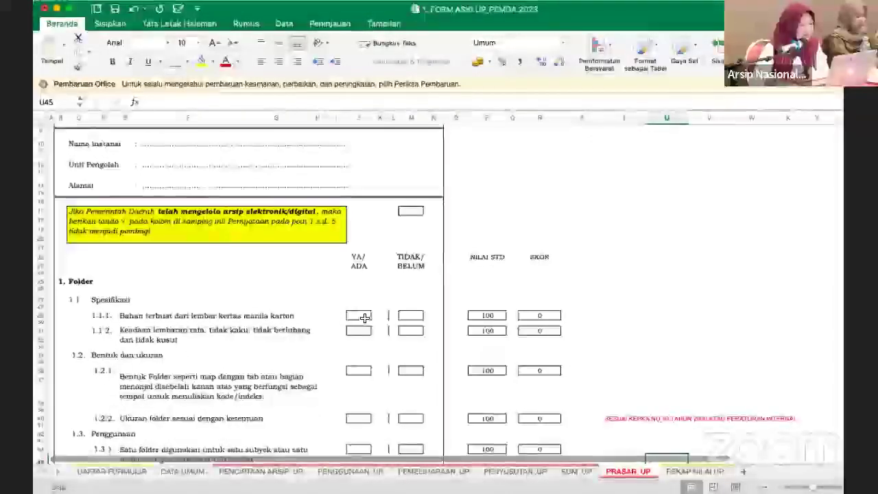
left_click(362, 317)
type("V")
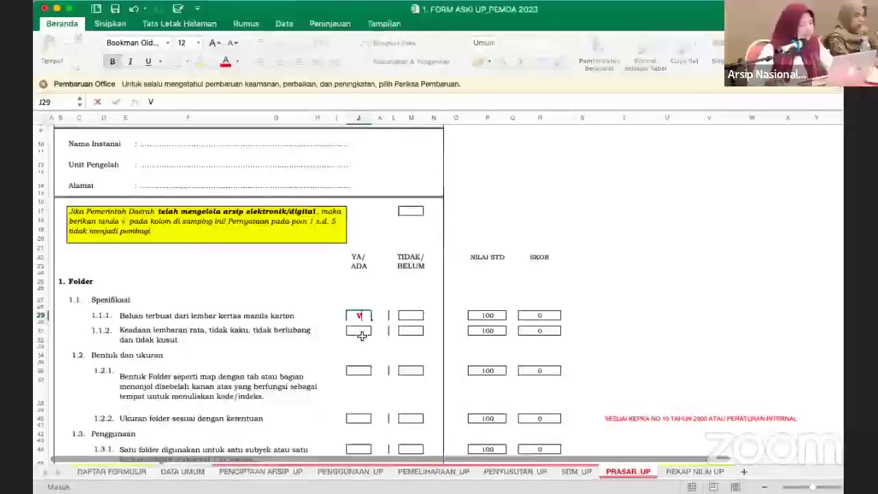
left_click(361, 335)
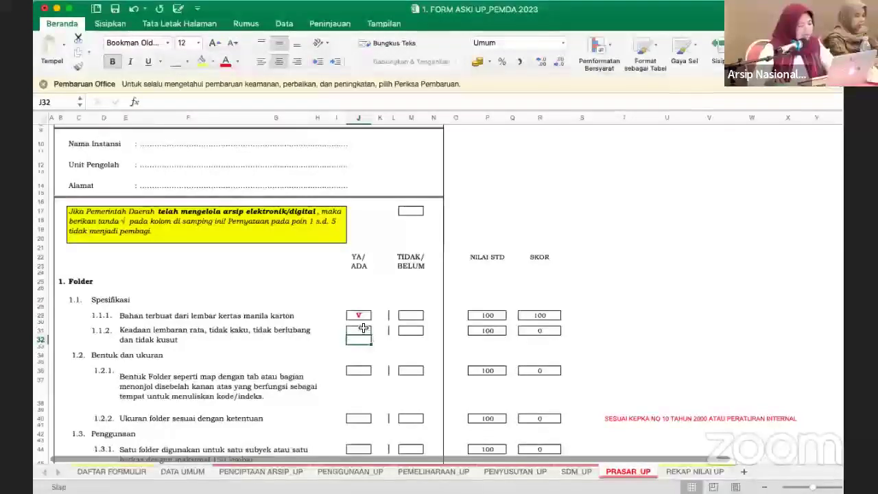
type("V")
left_click(275, 354)
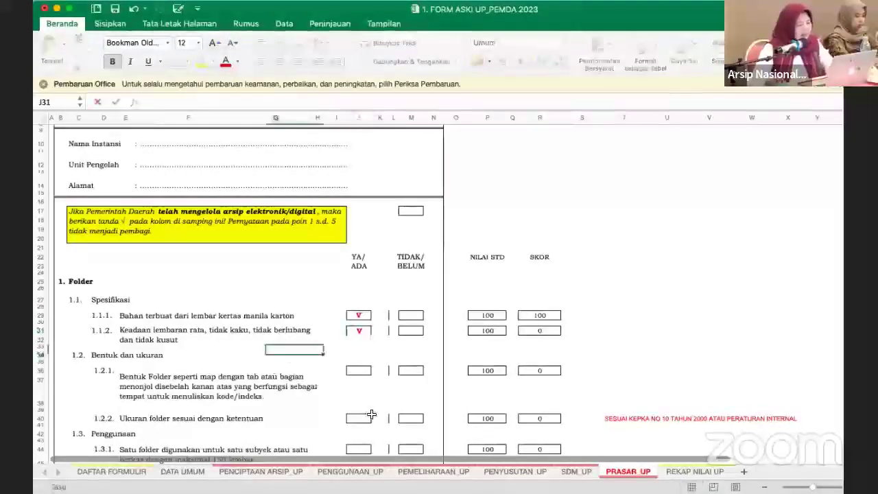
- Enter a V in the YA/ADA boxes of Folder items 1.2.1 and 1.2.2 under Bentuk dan ukuran
scroll(361, 329, "down", 5)
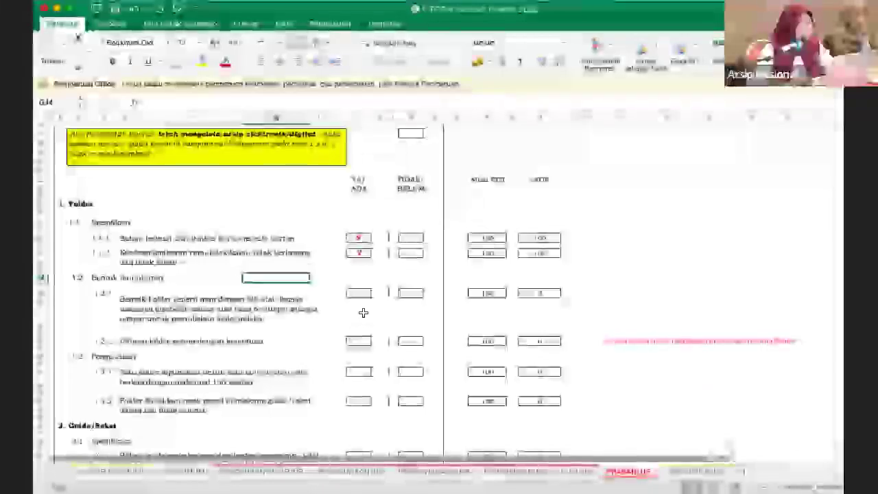
left_click(364, 293)
type("V")
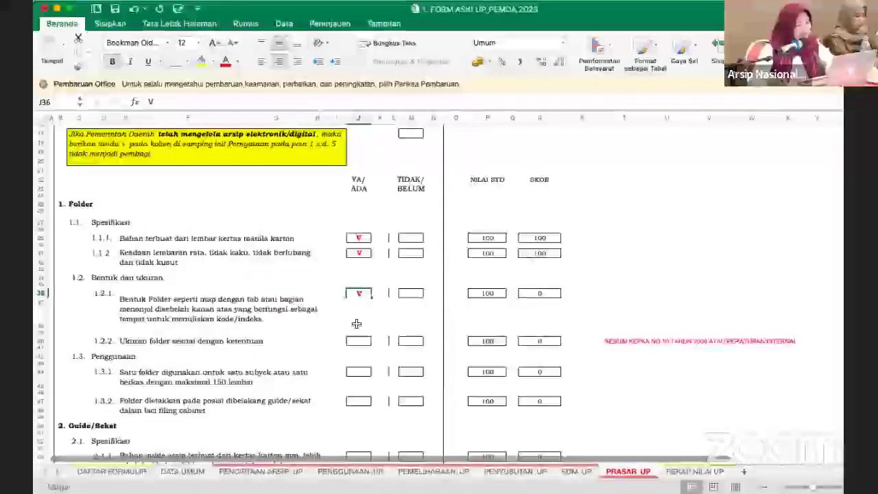
left_click(357, 339)
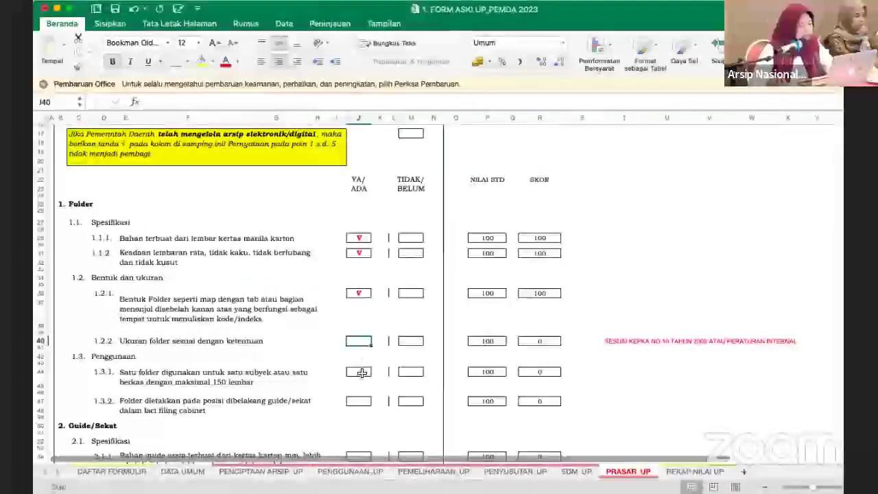
type("V")
- Enter a V in the YA/ADA boxes of Folder items 1.3.1 and 1.3.2 under Penggunaan
left_click(357, 371)
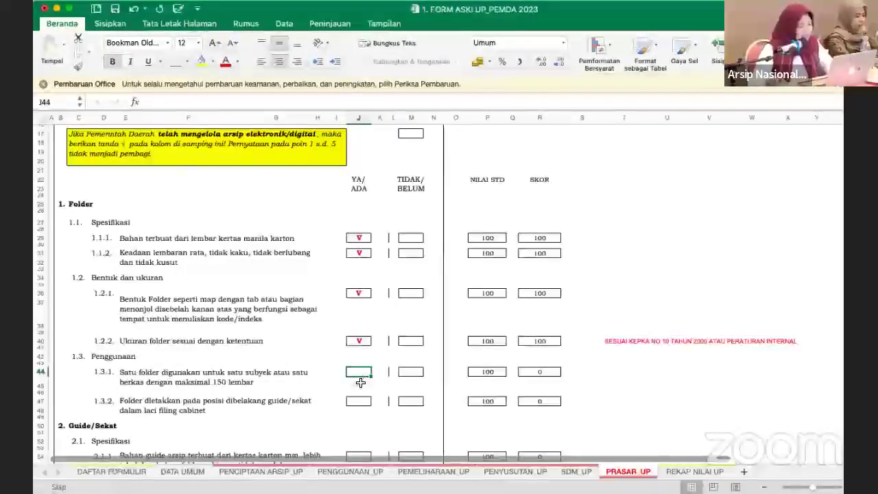
type("V")
left_click(364, 402)
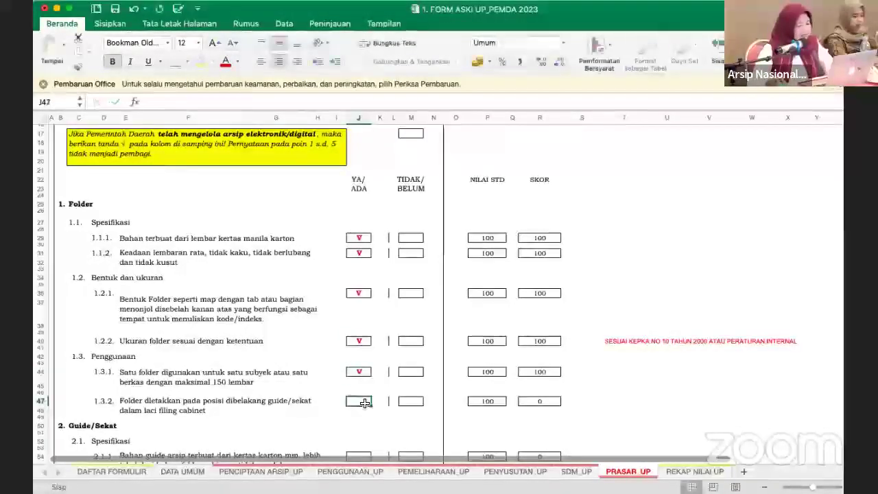
left_click(288, 376)
- Enter a V in the YA/ADA boxes of Guide/Sekat items 2.1.1 and 2.1.2 under Spesifikasi
scroll(275, 398, "down", 5)
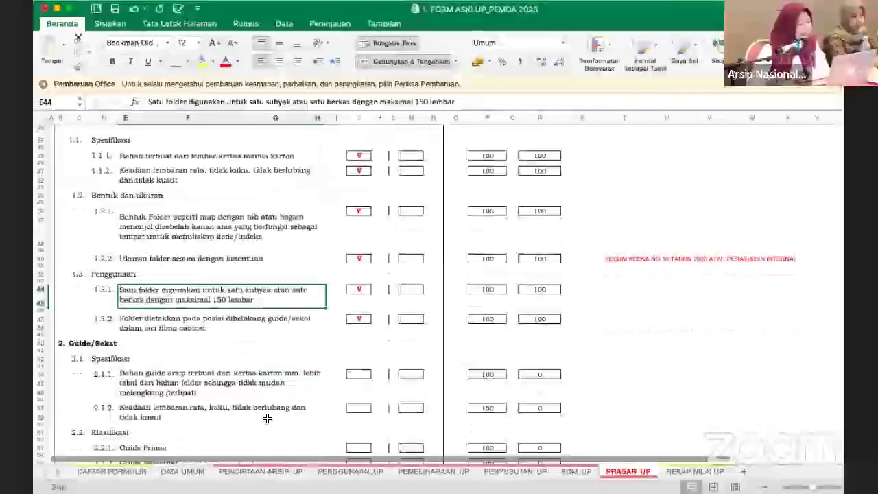
scroll(268, 417, "down", 5)
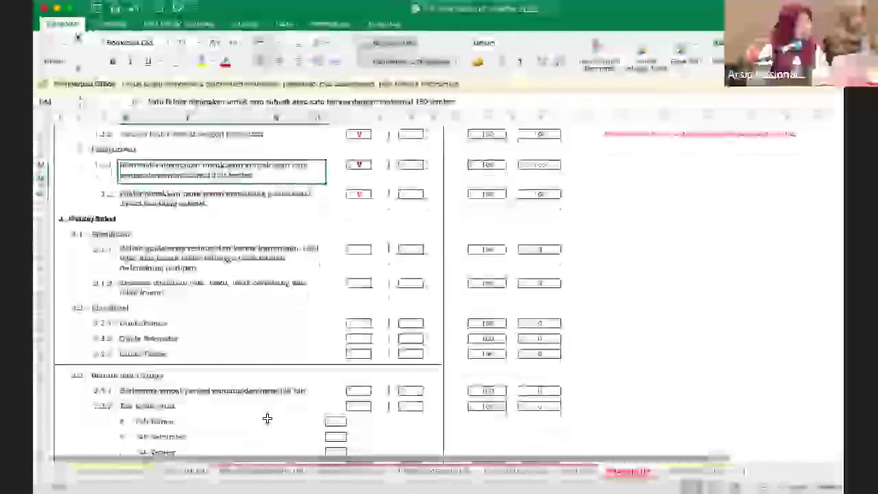
left_click(360, 249)
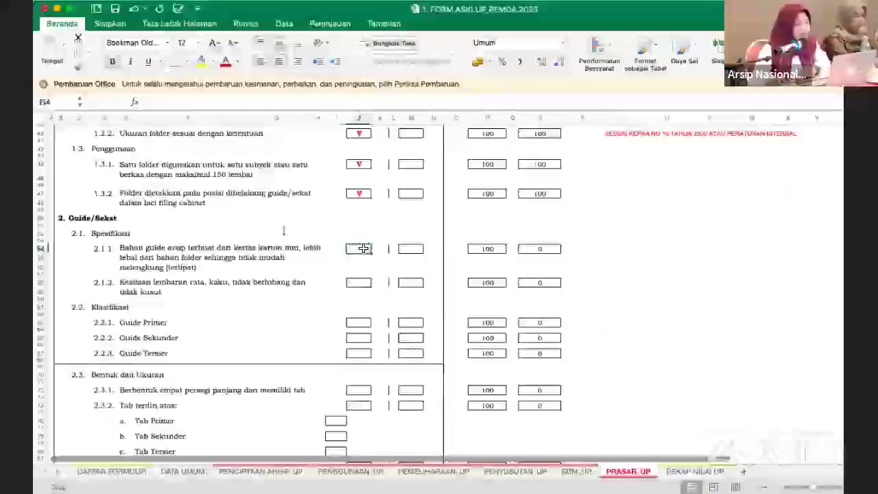
type("V")
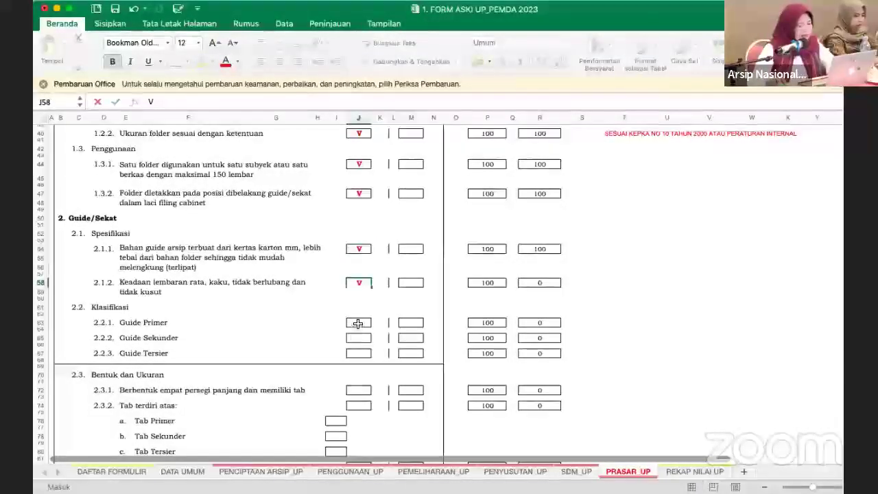
- Enter a V in the YA/ADA boxes of Guide Primer, Guide Sekunder and Guide Tersier under item 2.2, Klasifikasi
left_click(357, 321)
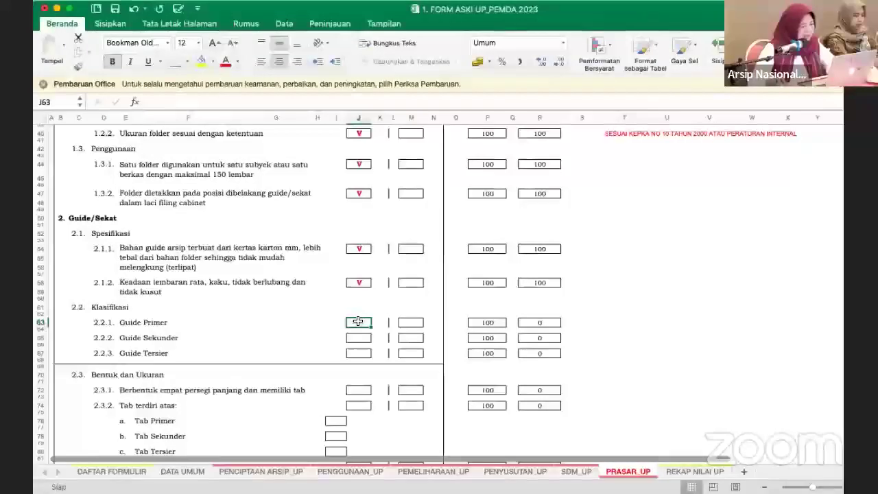
type("V")
left_click(359, 337)
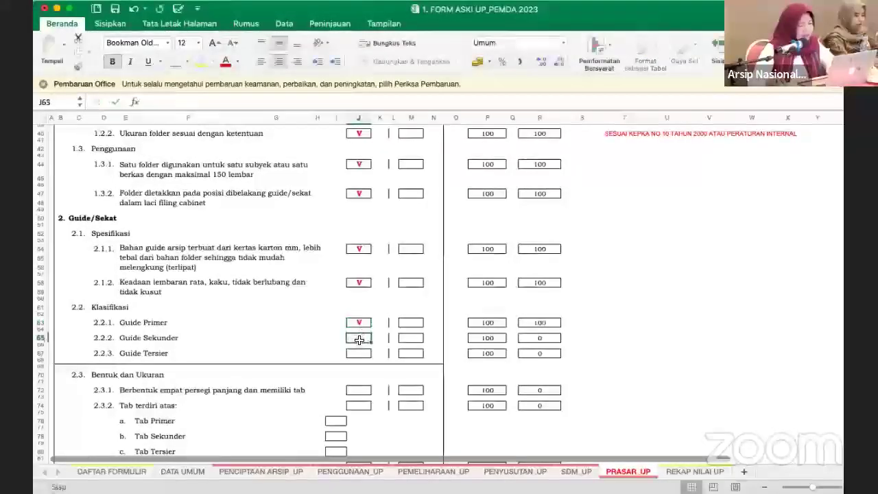
left_click(302, 339)
- Enter a V in the YA/ADA boxes of Guide/Sekat items 2.3.1, 2.3.2 and 2.3.3 under Bentuk dan Ukuran
scroll(300, 349, "down", 5)
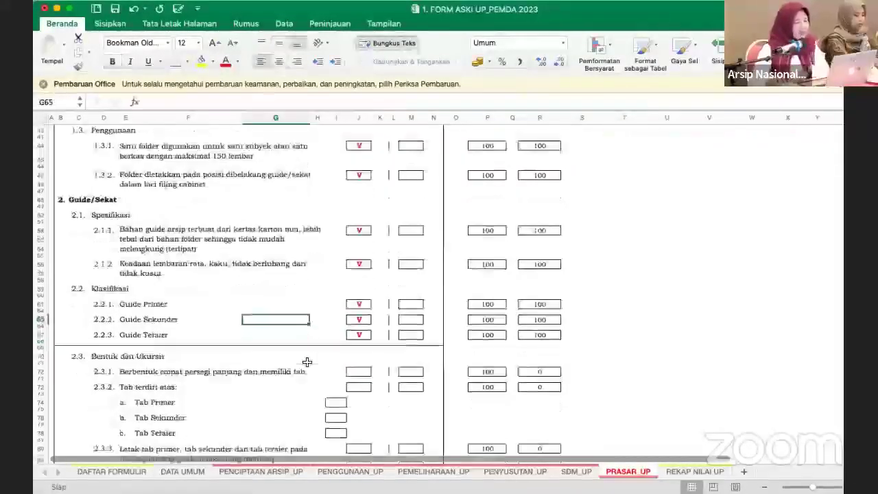
scroll(306, 361, "down", 2)
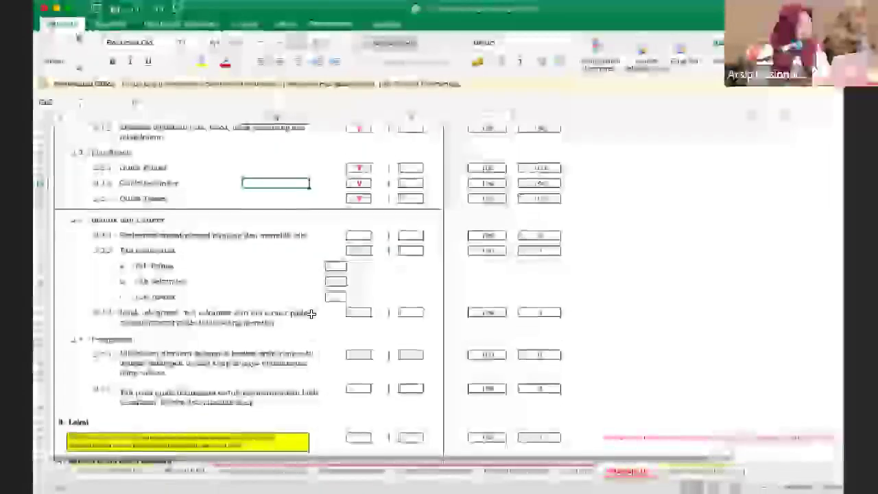
left_click(355, 237)
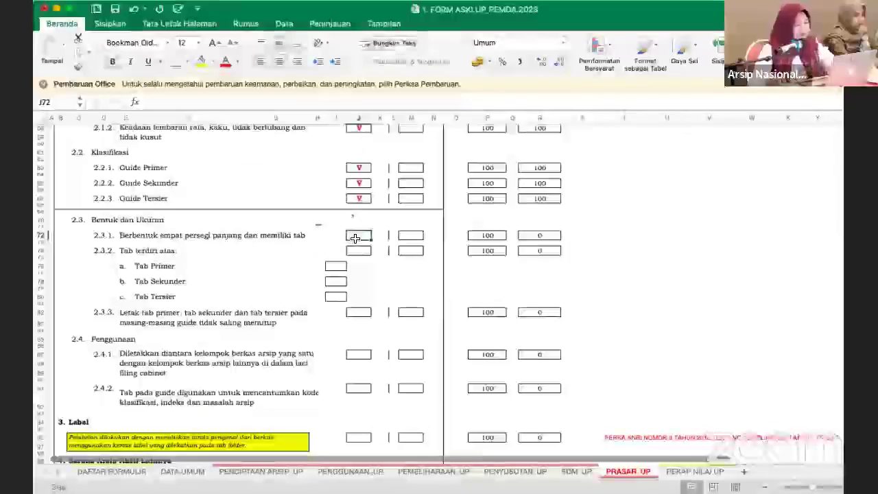
left_click(354, 250)
type("V")
key("Return")
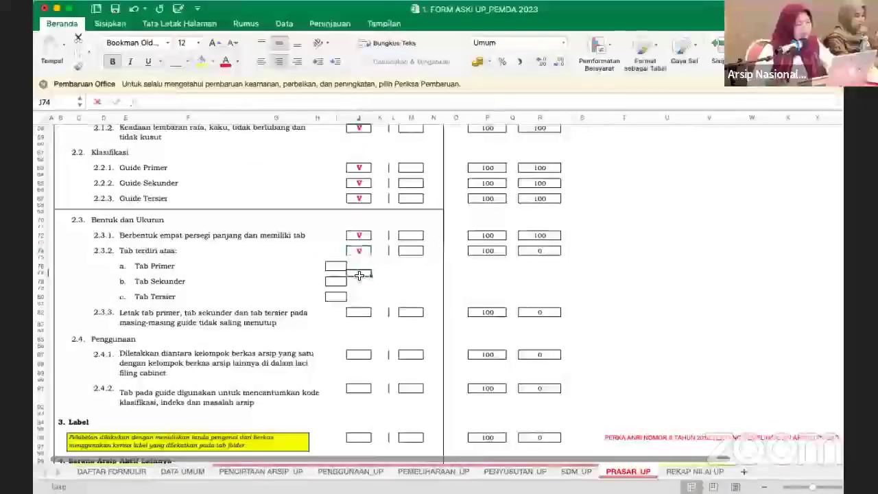
scroll(402, 307, "down", 3)
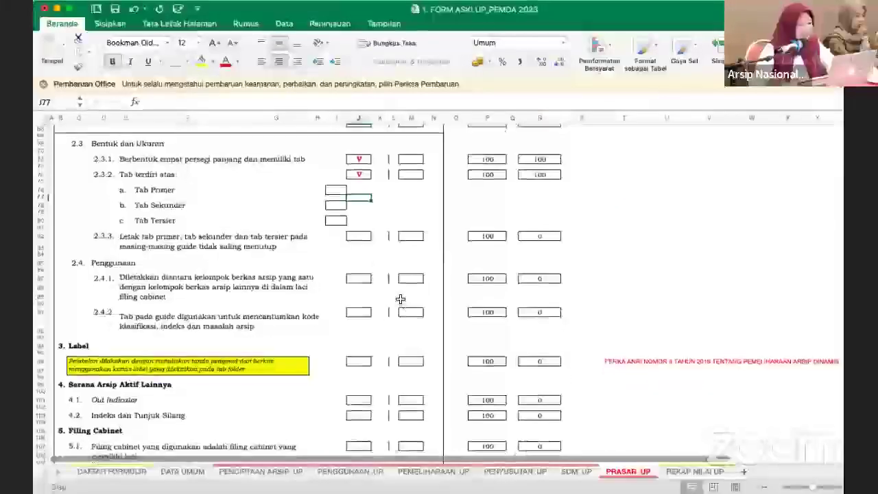
left_click(350, 236)
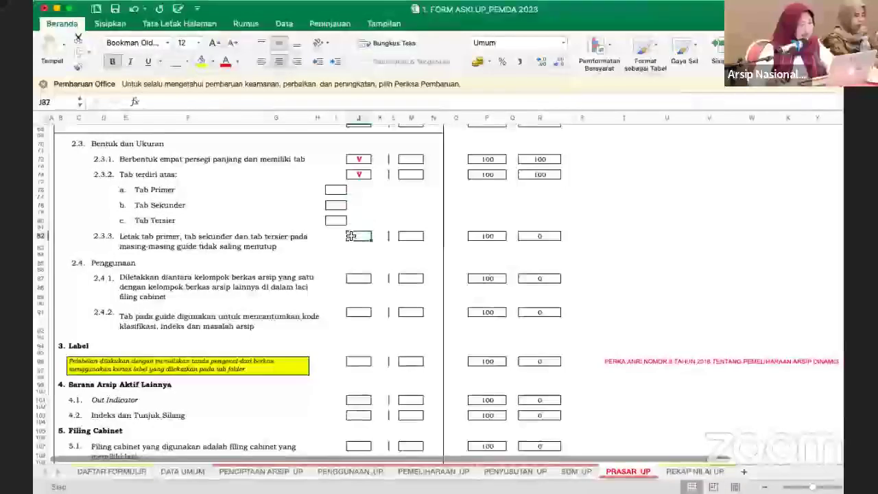
type("V")
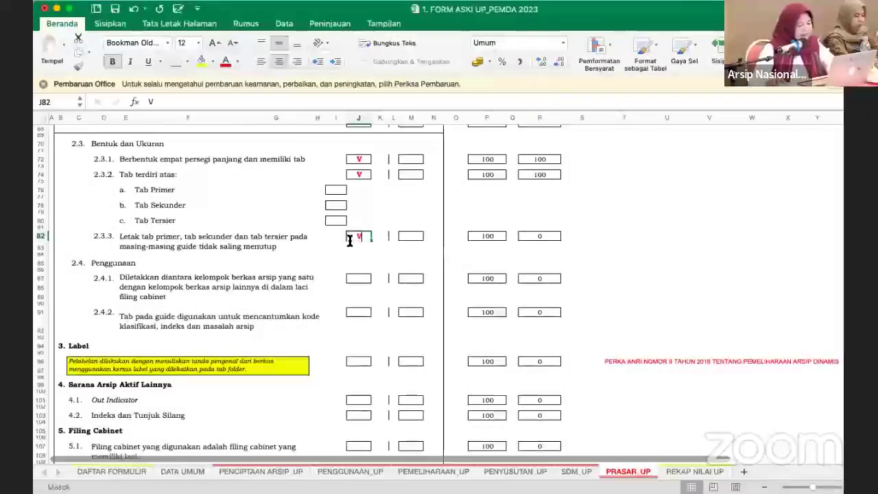
left_click(343, 255)
- Enter a V in the YA/ADA boxes of Guide/Sekat items 2.4.1 and 2.4.2 under Penggunaan
left_click(360, 279)
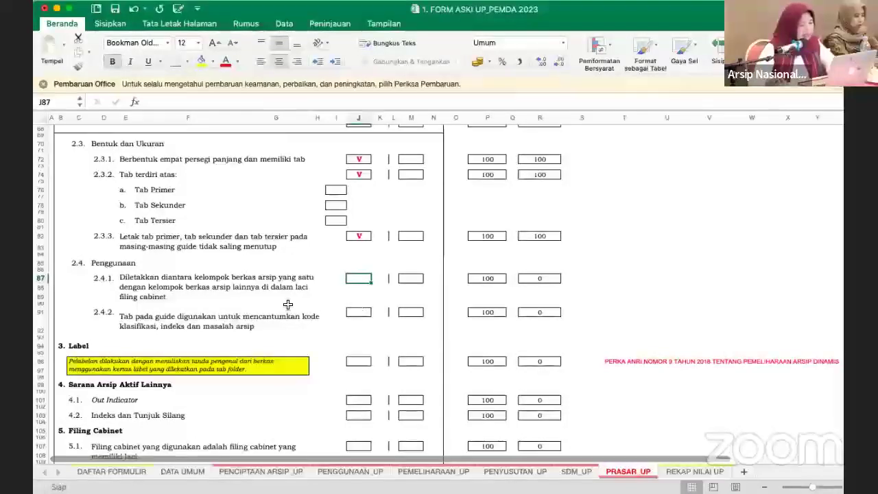
type("v")
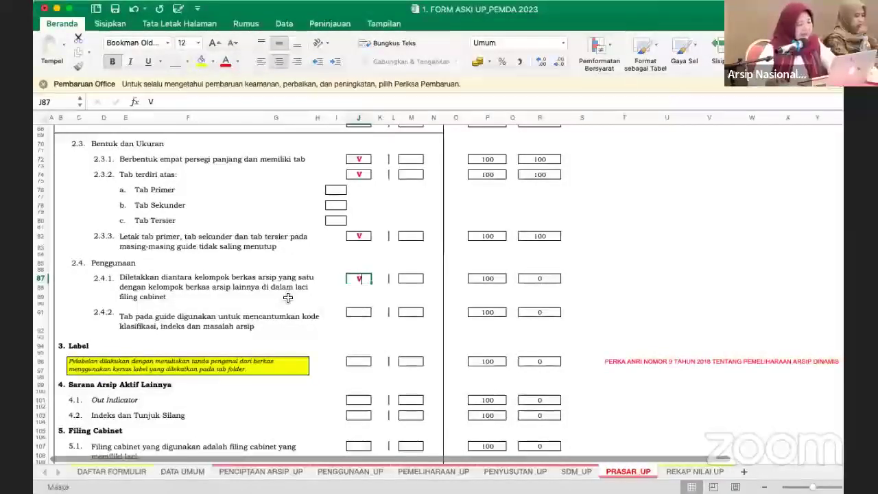
left_click(354, 311)
type("v")
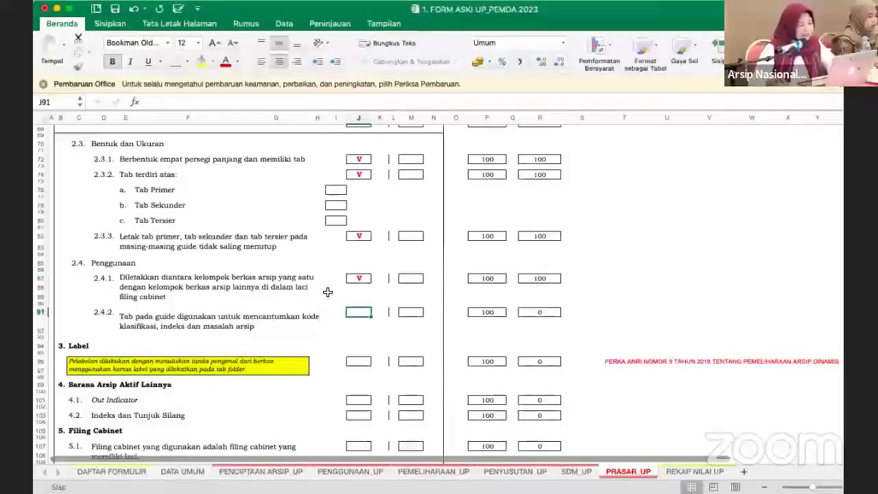
left_click(307, 288)
- Enter a V in the YA/ADA box of section 3, Label, for the folder-tab labelling item
scroll(307, 302, "down", 5)
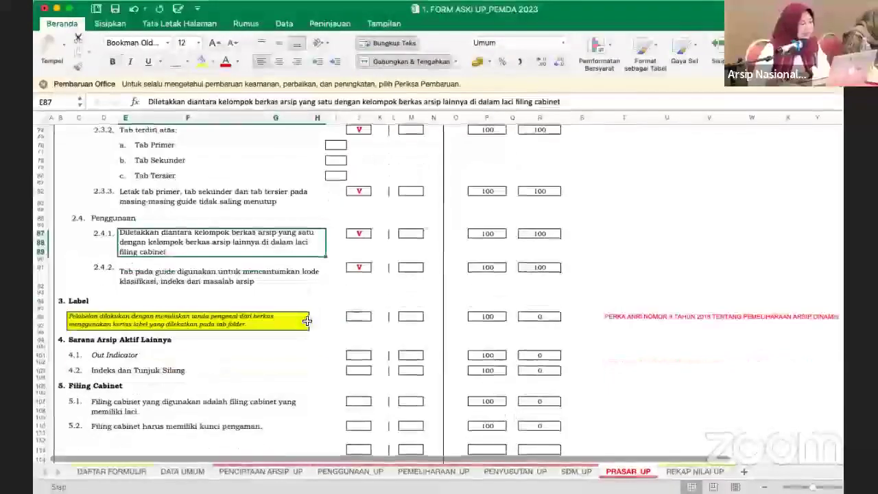
left_click(358, 289)
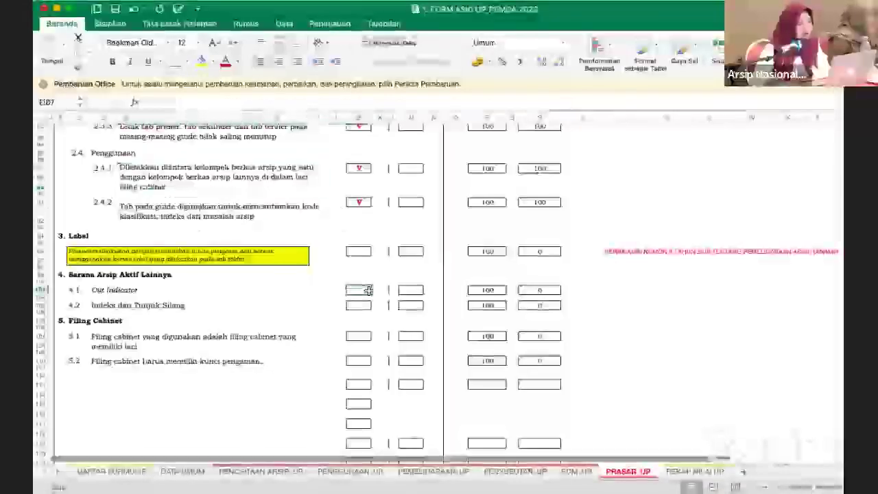
left_click(356, 254)
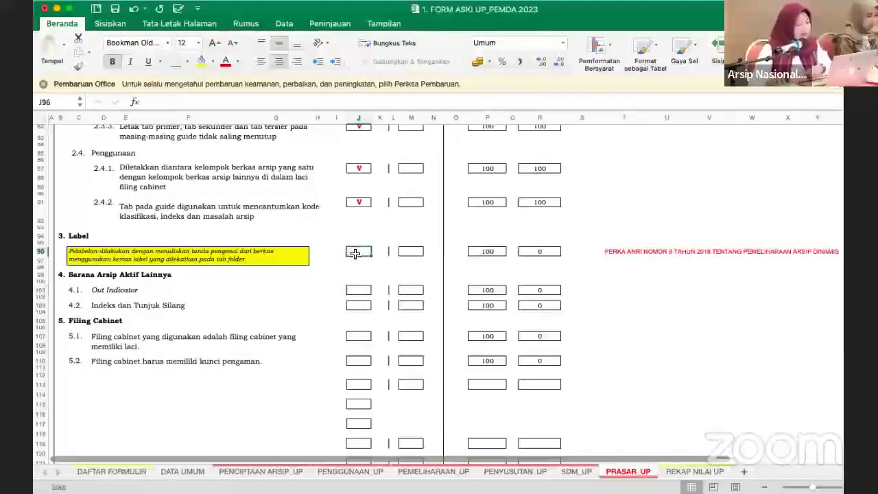
type("V")
left_click(318, 269)
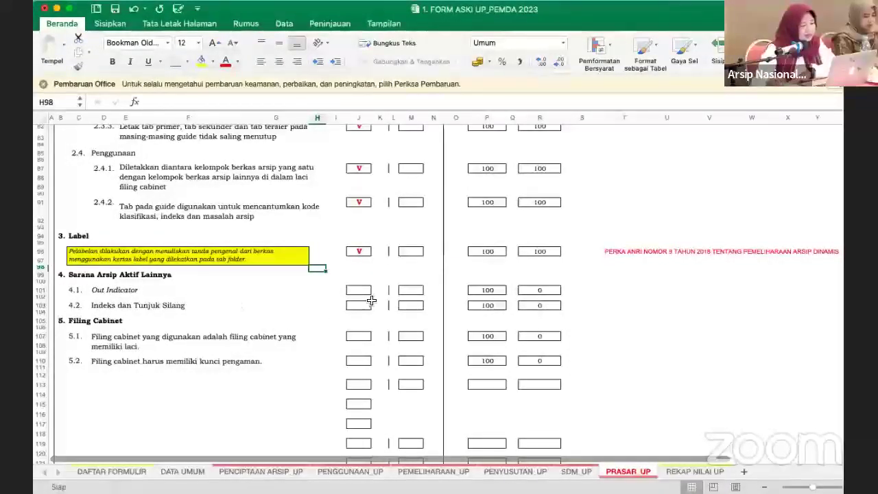
- Answer no for Out Indicator and Indeks dan Tunjuk Silang under Sarana Arsip Aktif Lainnya with a V in M101 and M103
left_click(417, 290)
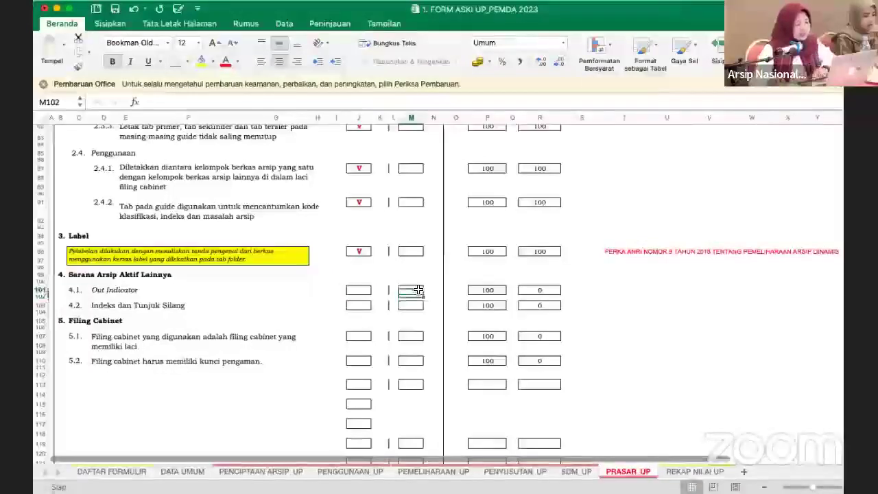
type("V")
left_click(404, 311)
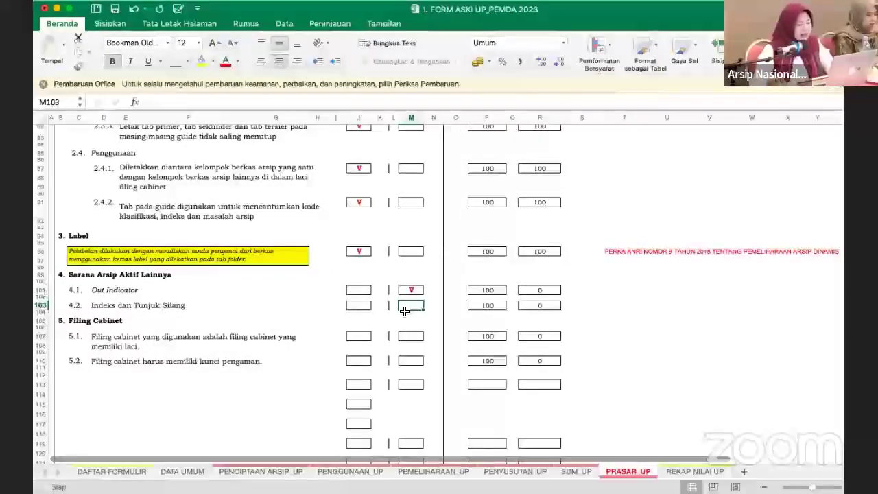
type("V")
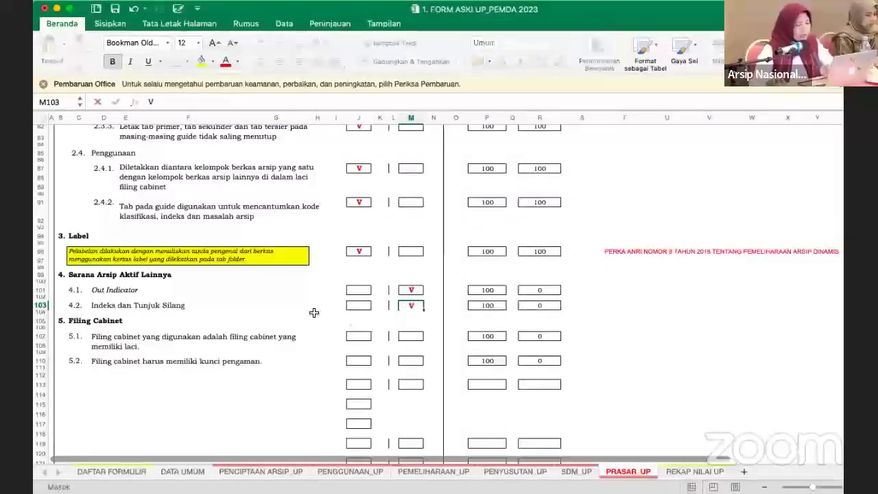
left_click(314, 314)
- Enter a V in the YA/ADA boxes of Filing Cabinet items 5.1 and 5.2
scroll(271, 359, "down", 1)
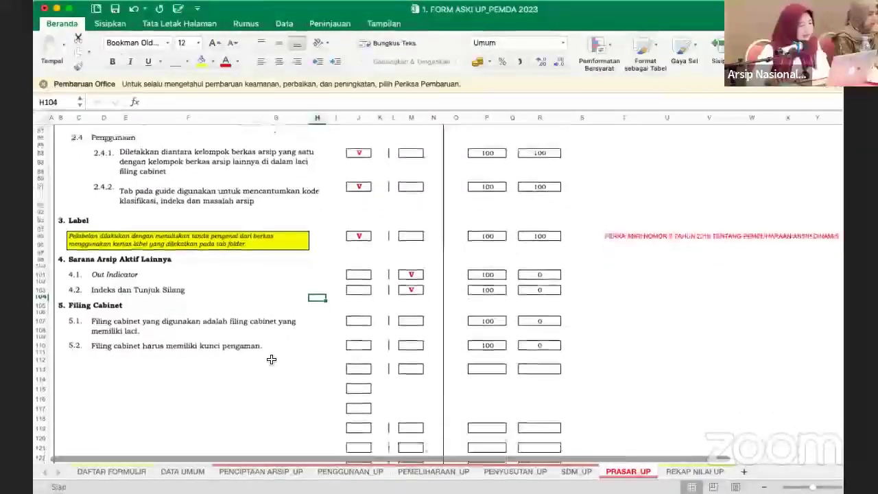
scroll(271, 359, "down", 2)
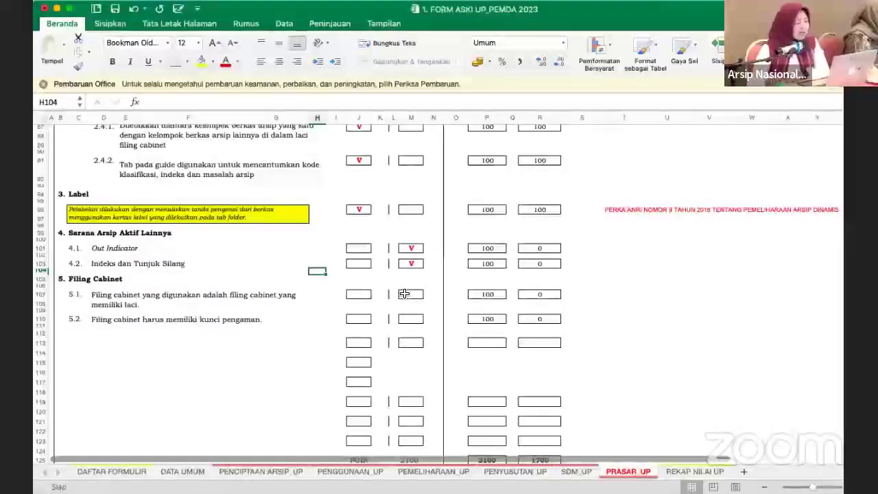
left_click(356, 296)
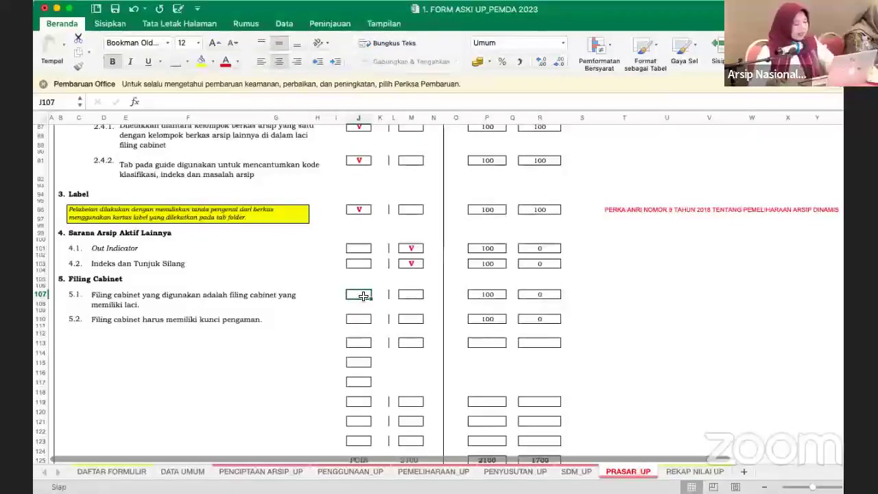
type("v")
key("Return")
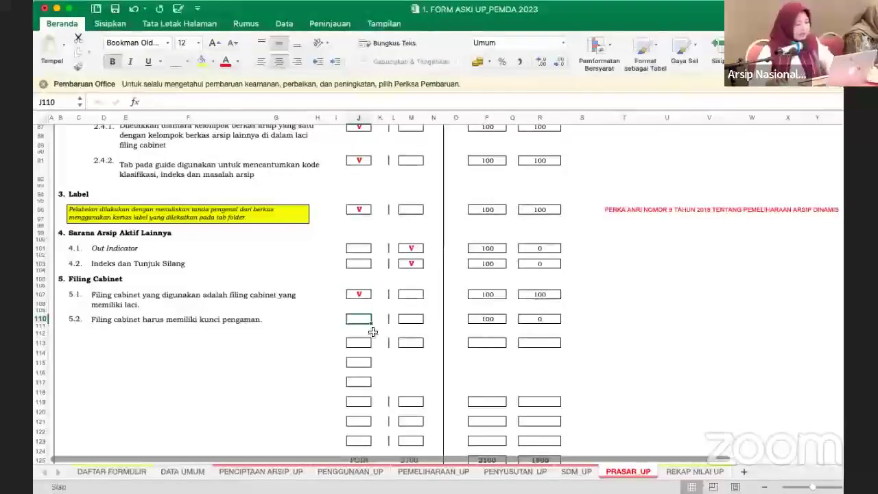
type("v")
left_click(295, 341)
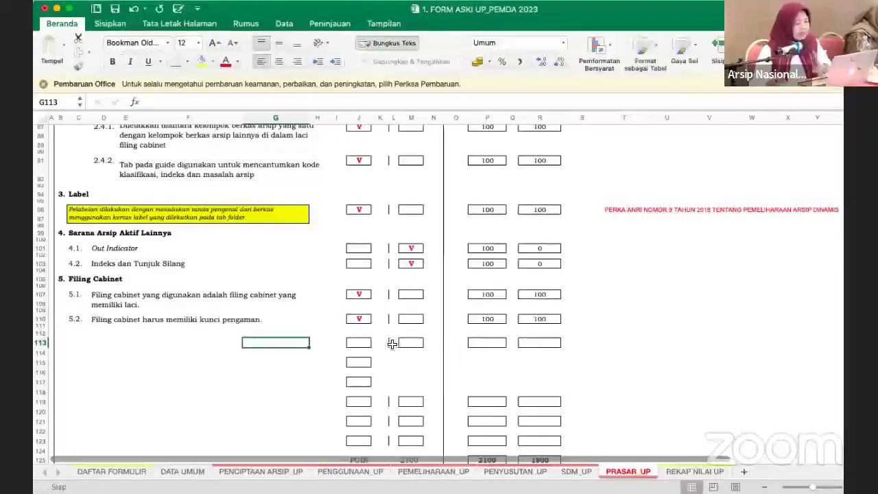
- Review the POIN totals and the sign-off block at the end of the PRASAR_UP form
scroll(290, 353, "down", 3)
scroll(291, 354, "down", 3)
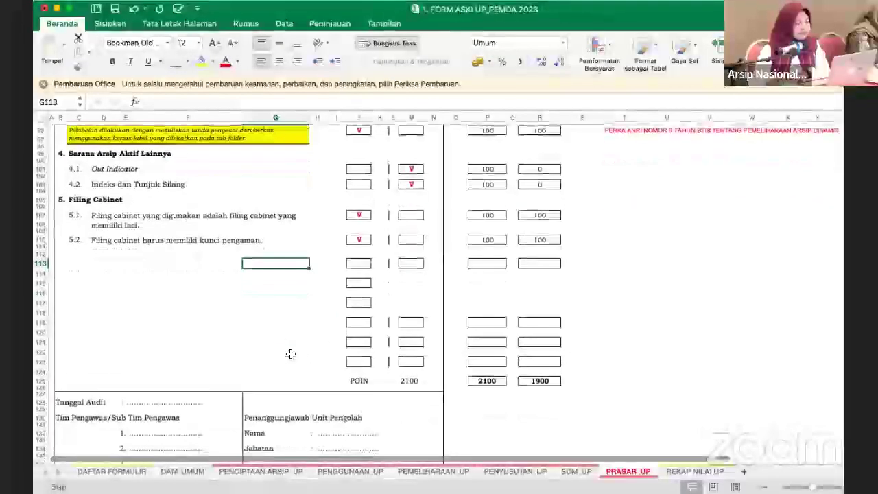
left_click(163, 286)
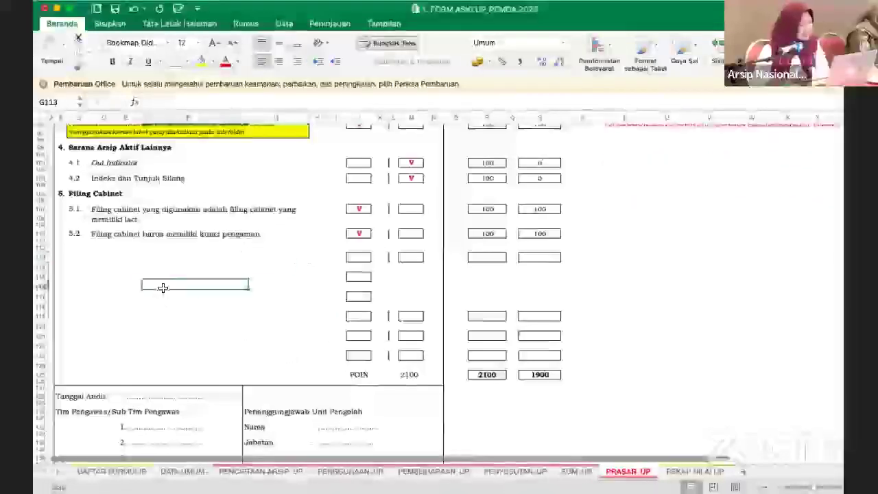
left_click(275, 266)
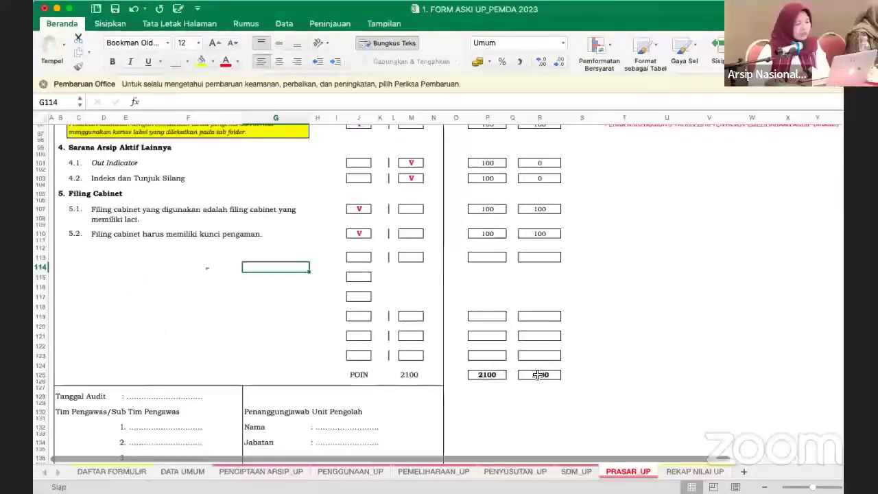
scroll(515, 395, "down", 3)
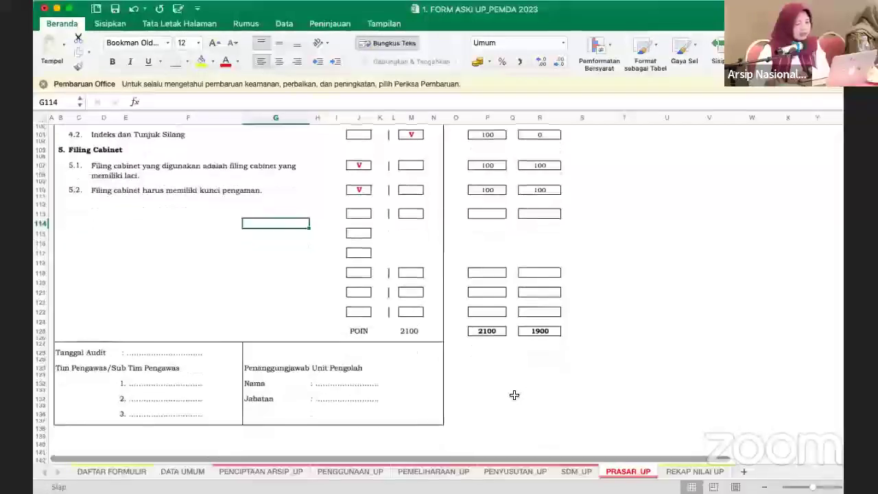
- Examine the aspect scores, final supervision score and Kategori formula on the REKAP NILAI UP sheet
left_click(705, 471)
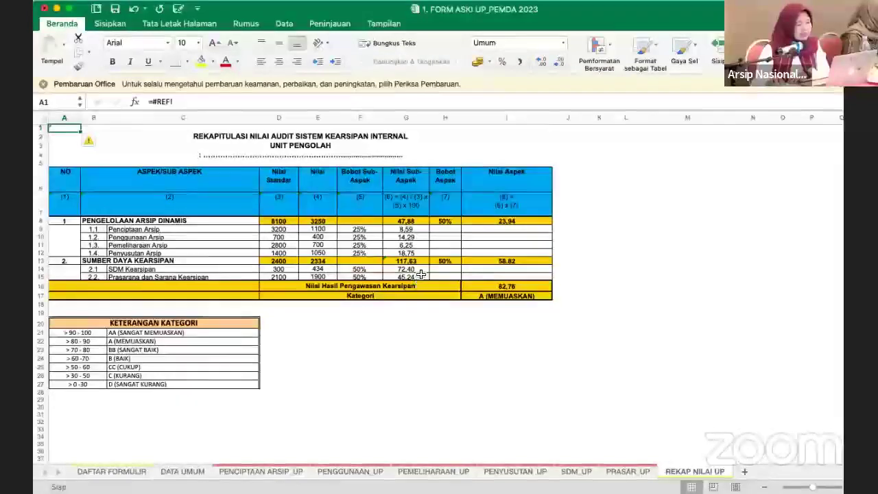
left_click(505, 297)
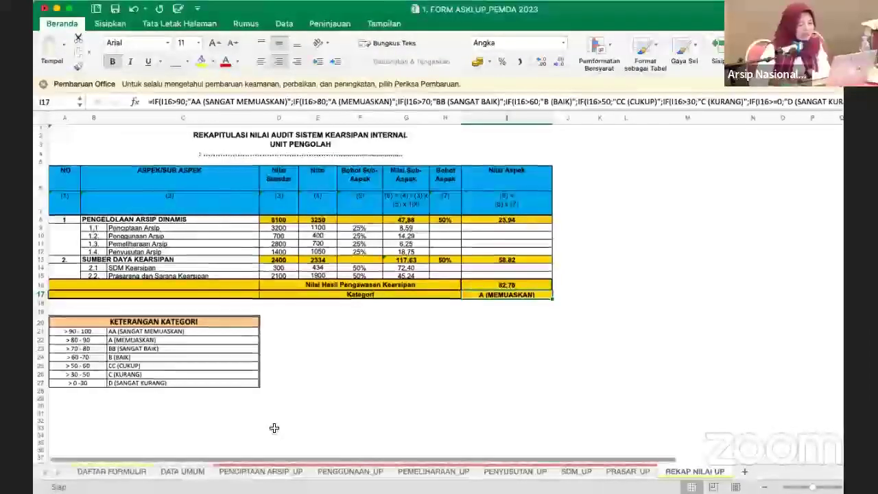
scroll(274, 428, "down", 1)
scroll(274, 428, "up", 1)
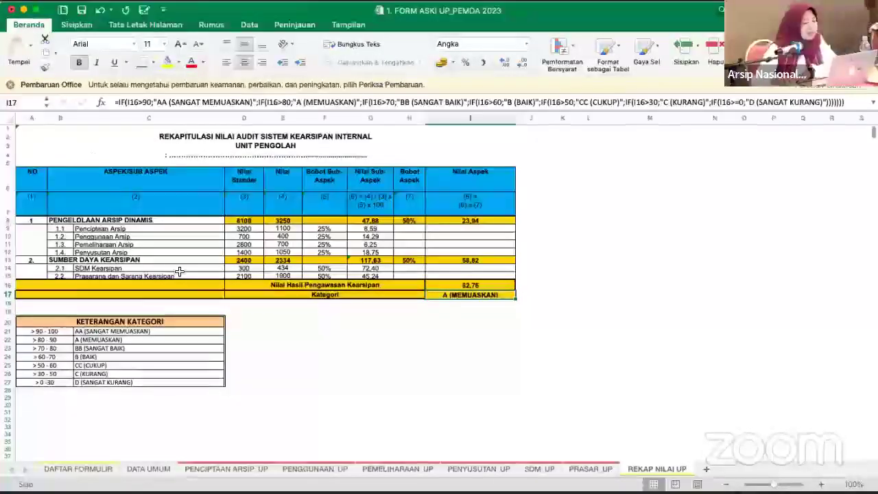
scroll(217, 325, "down", 2)
scroll(217, 324, "up", 2)
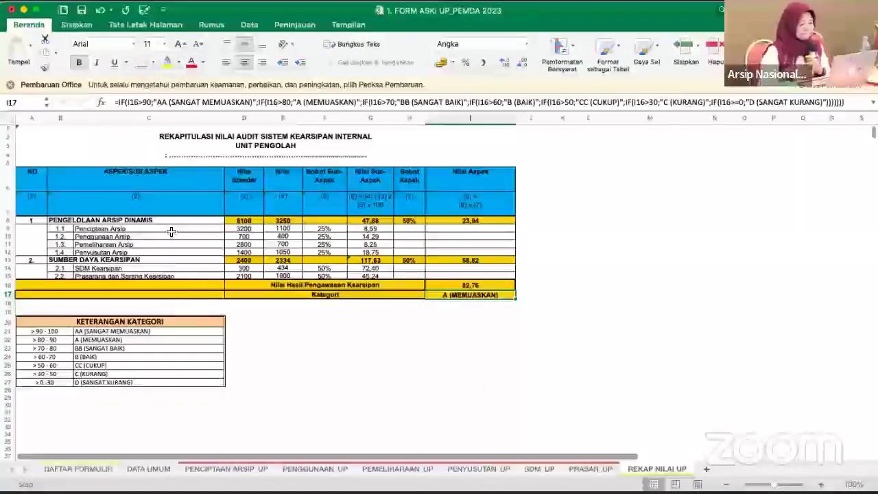
- Review the Pemberkasan Arsip Aktif questions and answers 1.1 to 1.5 at the beginning of the PEMELIHARAAN_UP sheet
left_click(366, 470)
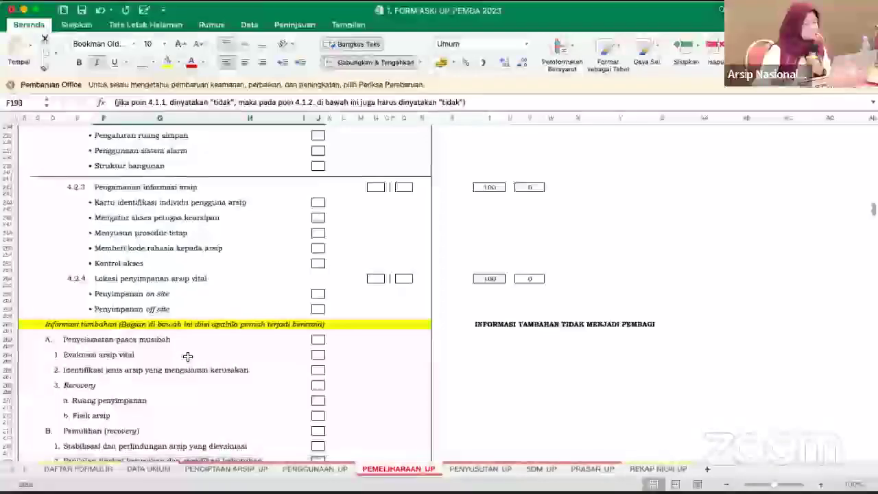
scroll(187, 356, "up", 10)
scroll(187, 356, "up", 10)
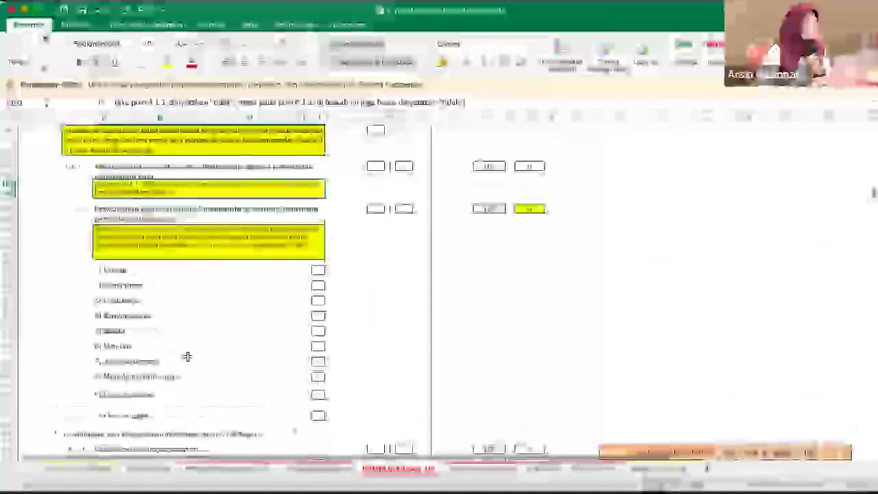
scroll(187, 356, "up", 10)
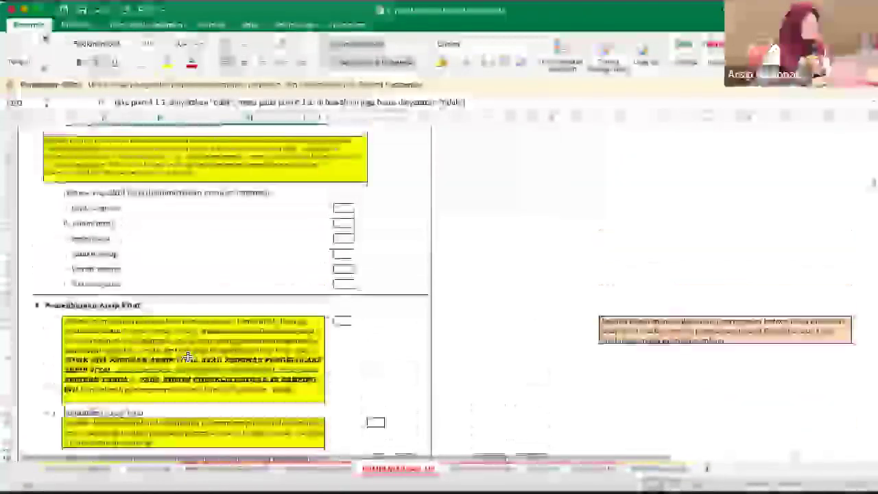
scroll(188, 356, "up", 10)
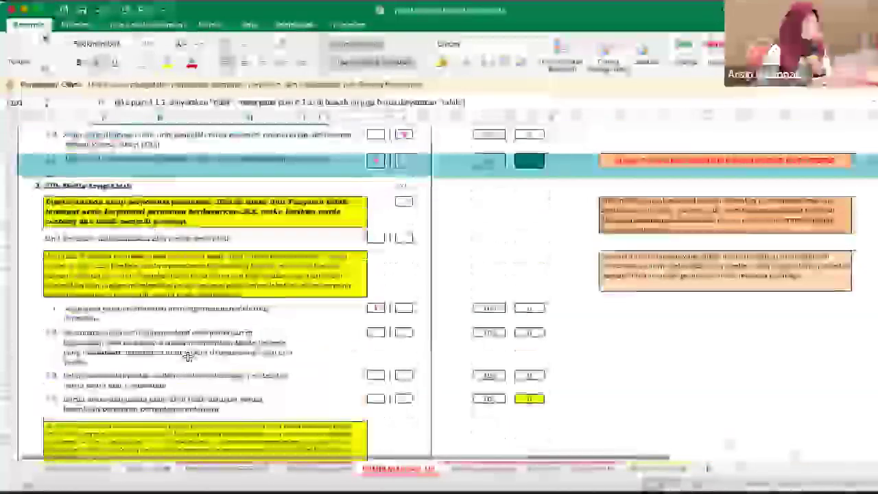
scroll(187, 356, "up", 10)
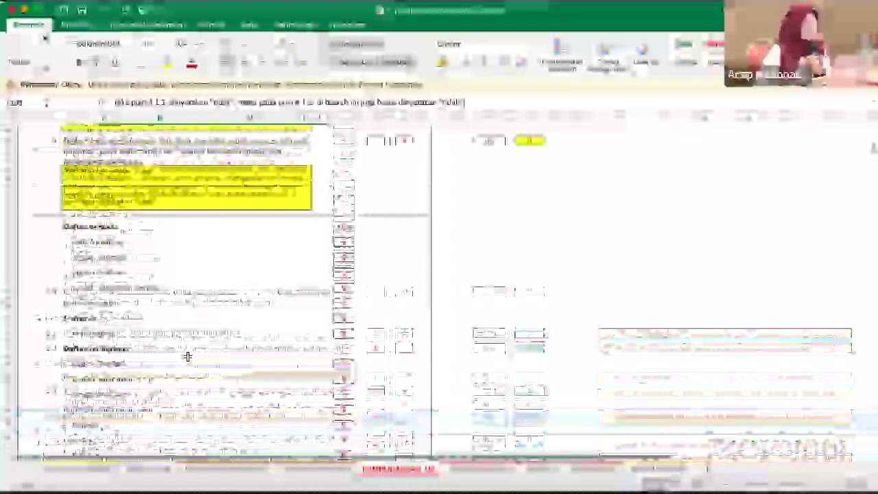
scroll(187, 356, "down", 2)
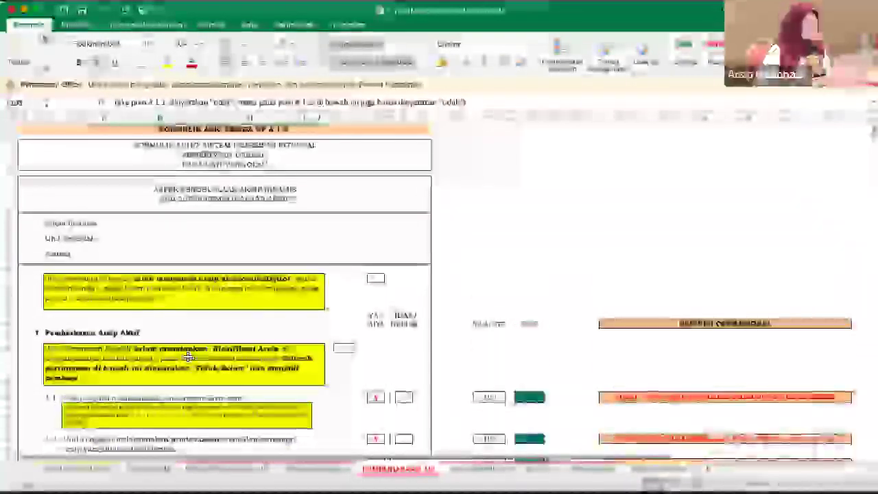
scroll(187, 356, "down", 2)
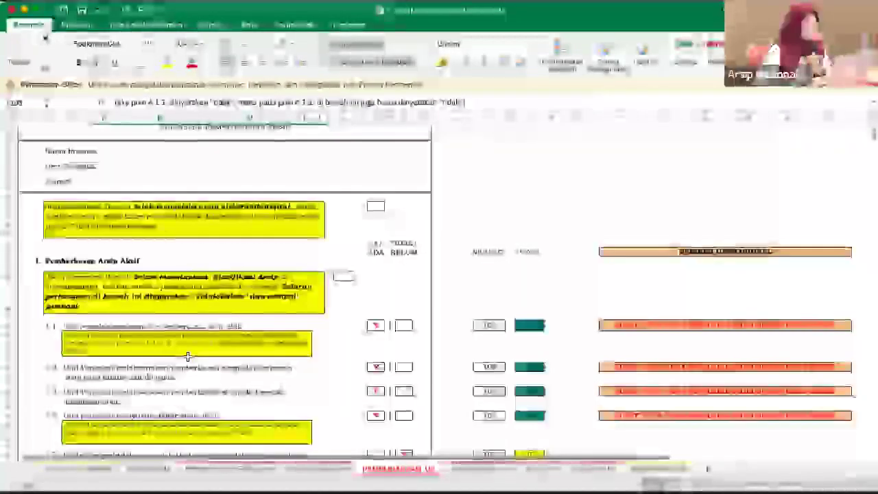
scroll(187, 356, "down", 1)
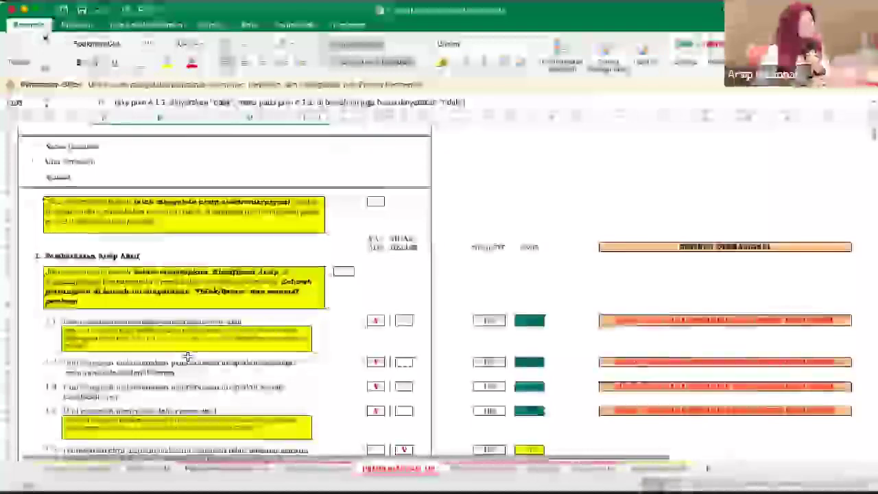
scroll(187, 356, "down", 2)
scroll(188, 356, "down", 3)
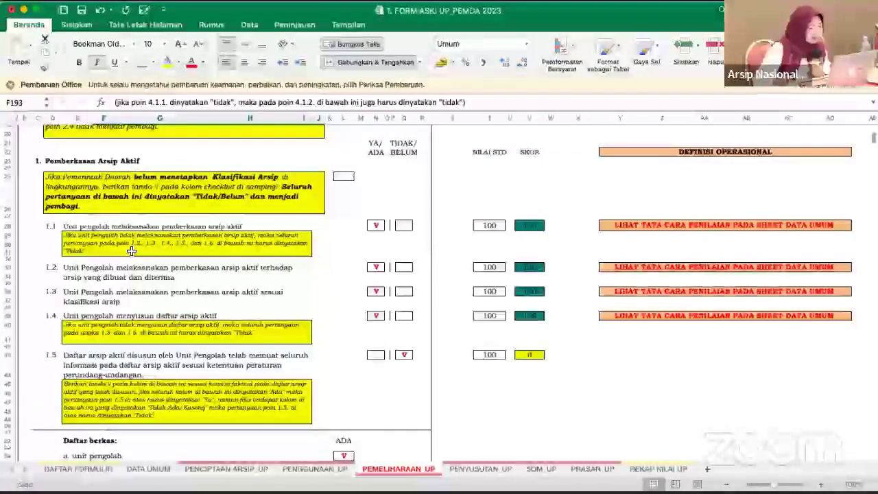
- Check the Nama Instansi and Unit Pengolah identity fields in G10 and G12 of the PEMELIHARAAN_UP form header
scroll(131, 251, "up", 3)
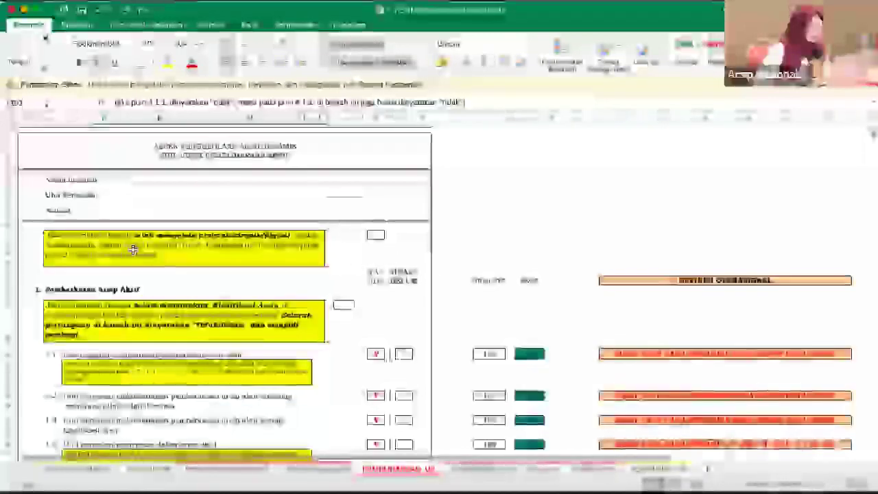
left_click(126, 180)
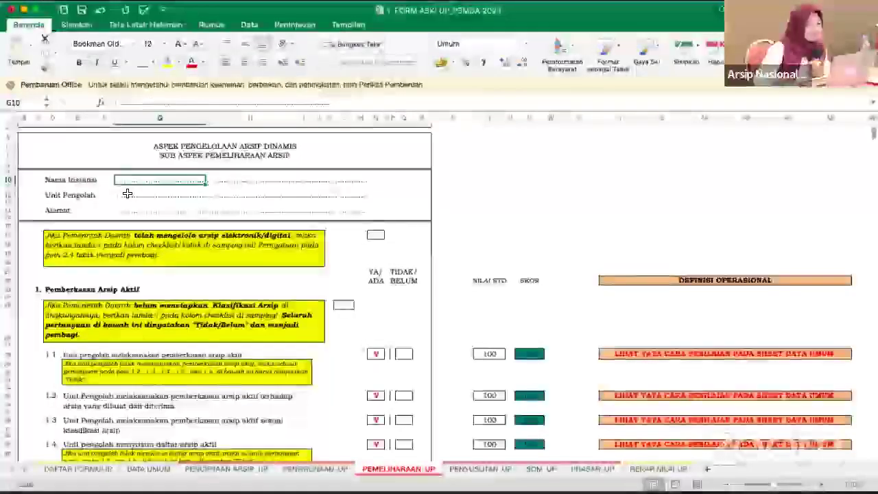
left_click(182, 196)
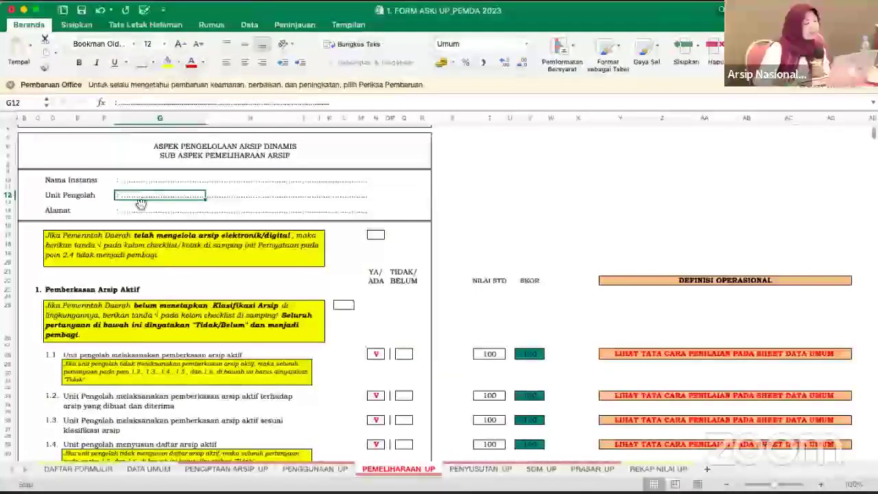
left_click(142, 178)
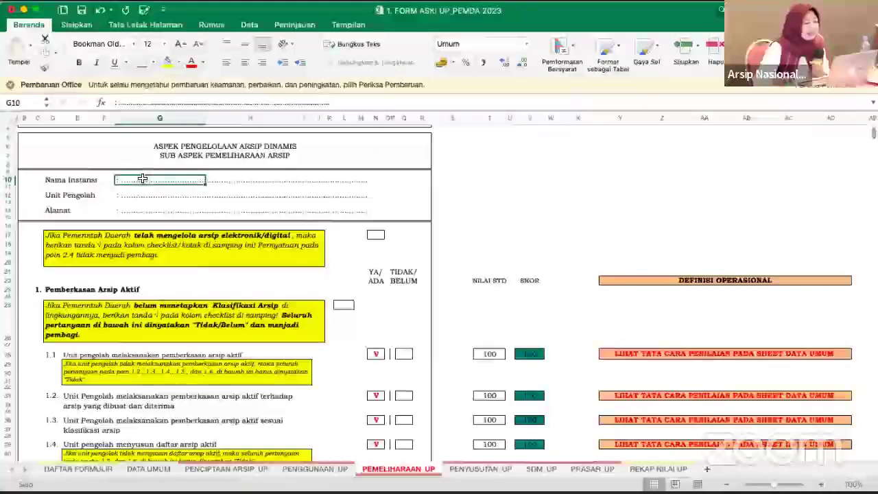
left_click(138, 197)
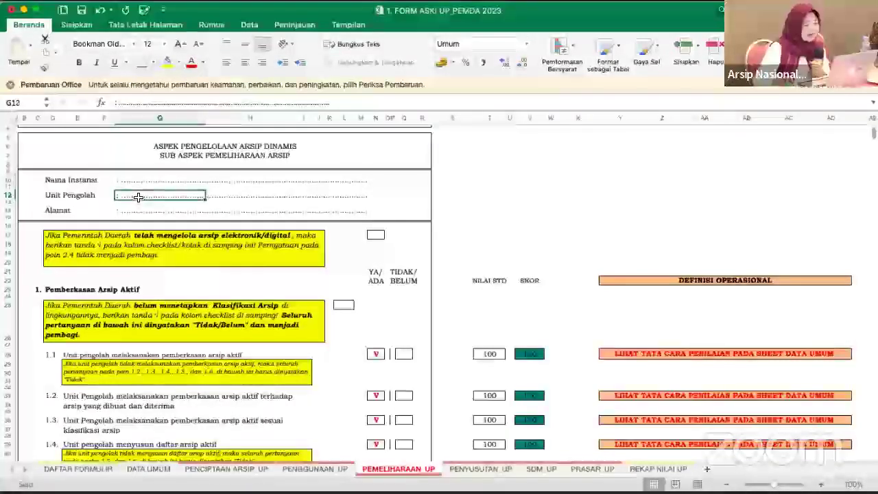